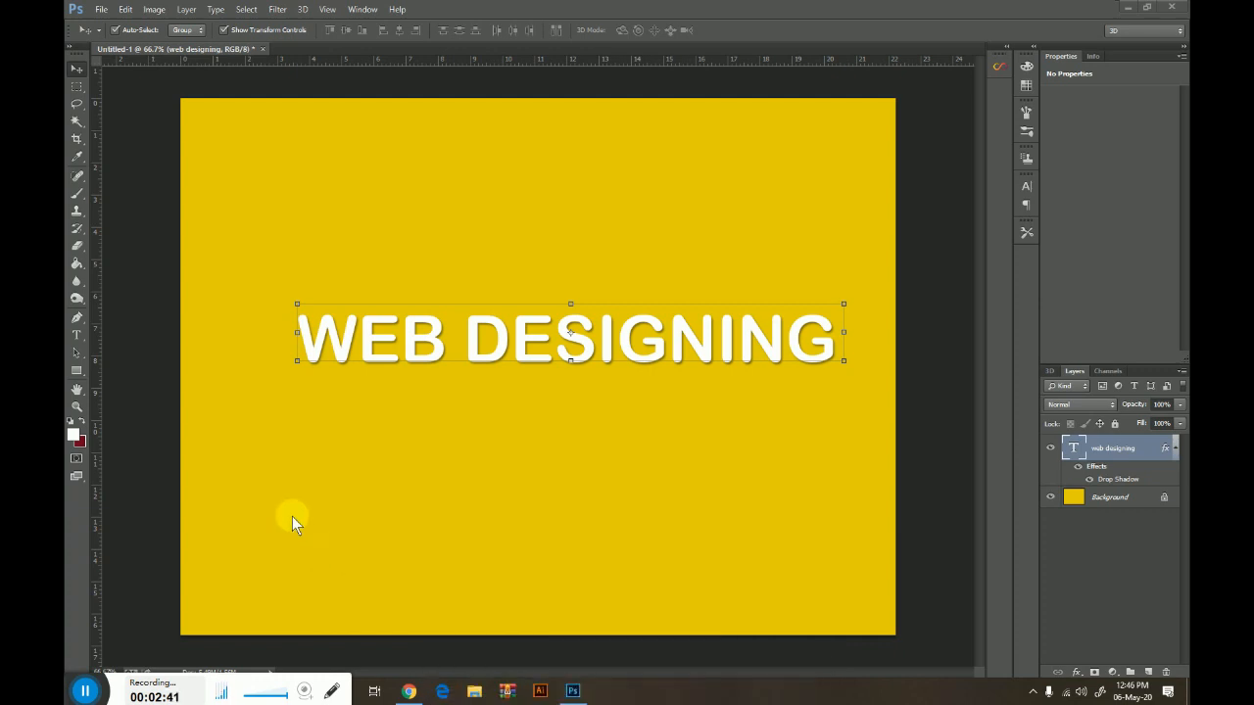
Create a new document from the Web preset at 800 x 600 pixels
click(100, 11)
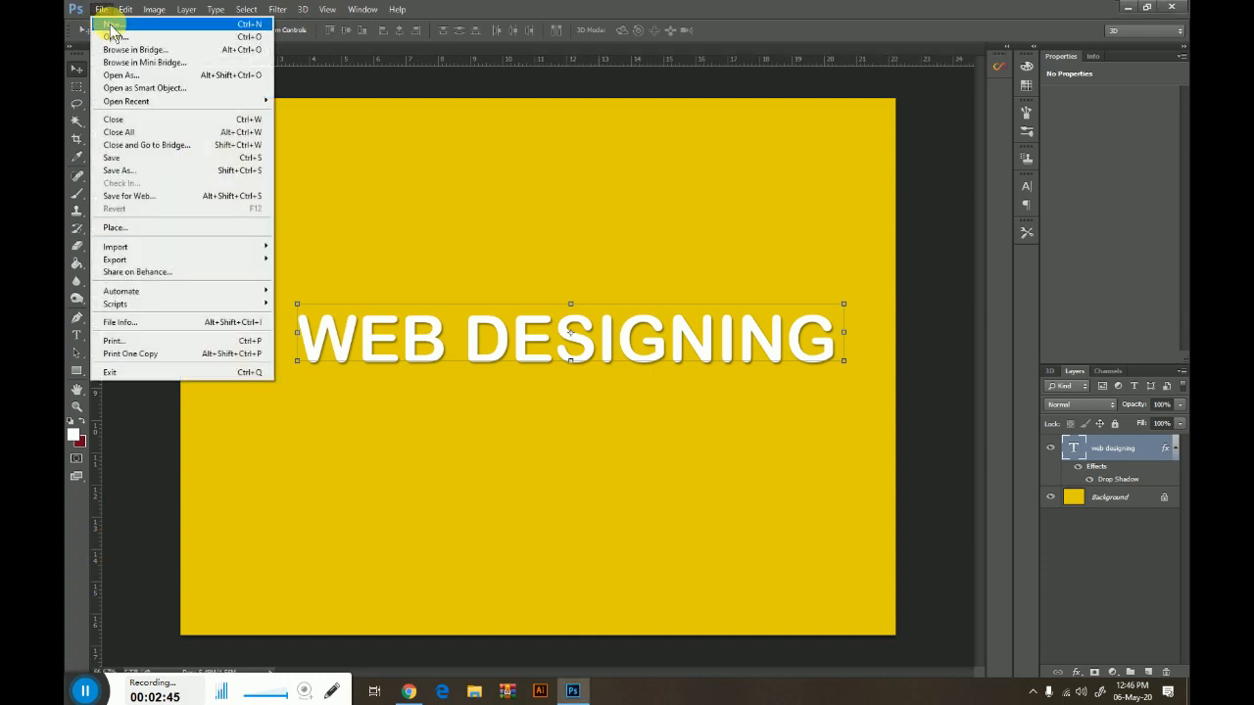
click(112, 27)
click(477, 208)
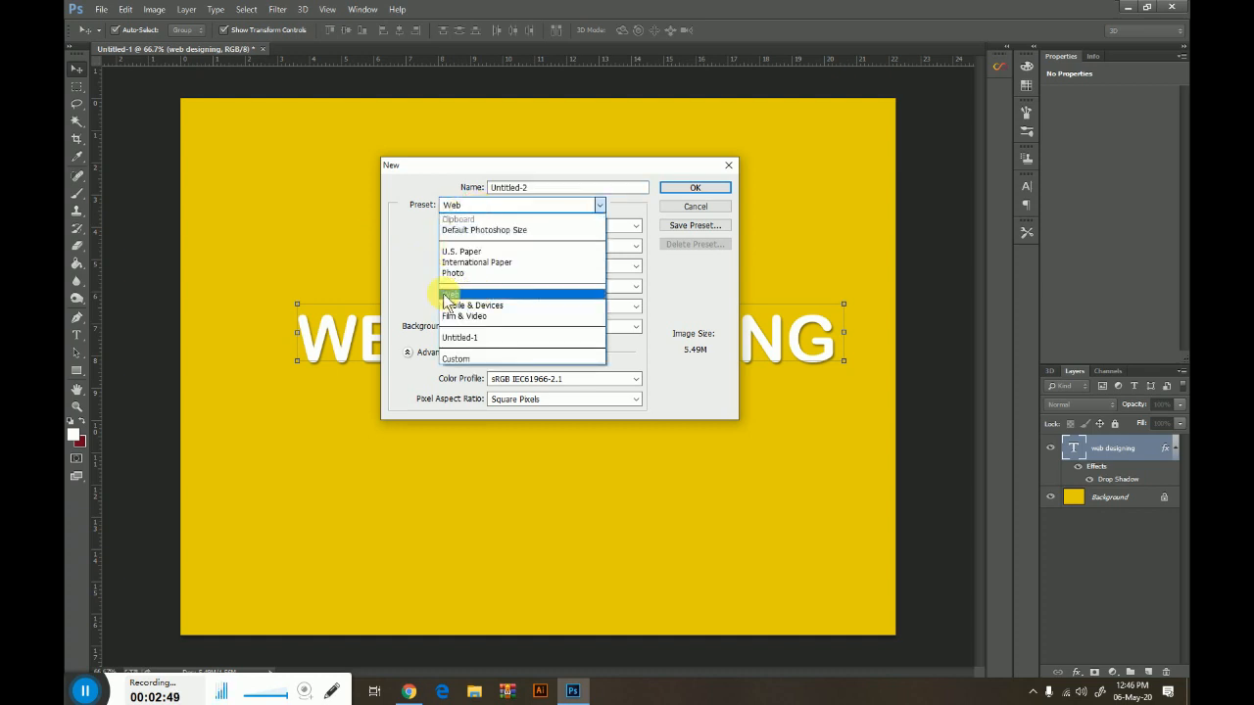
click(453, 296)
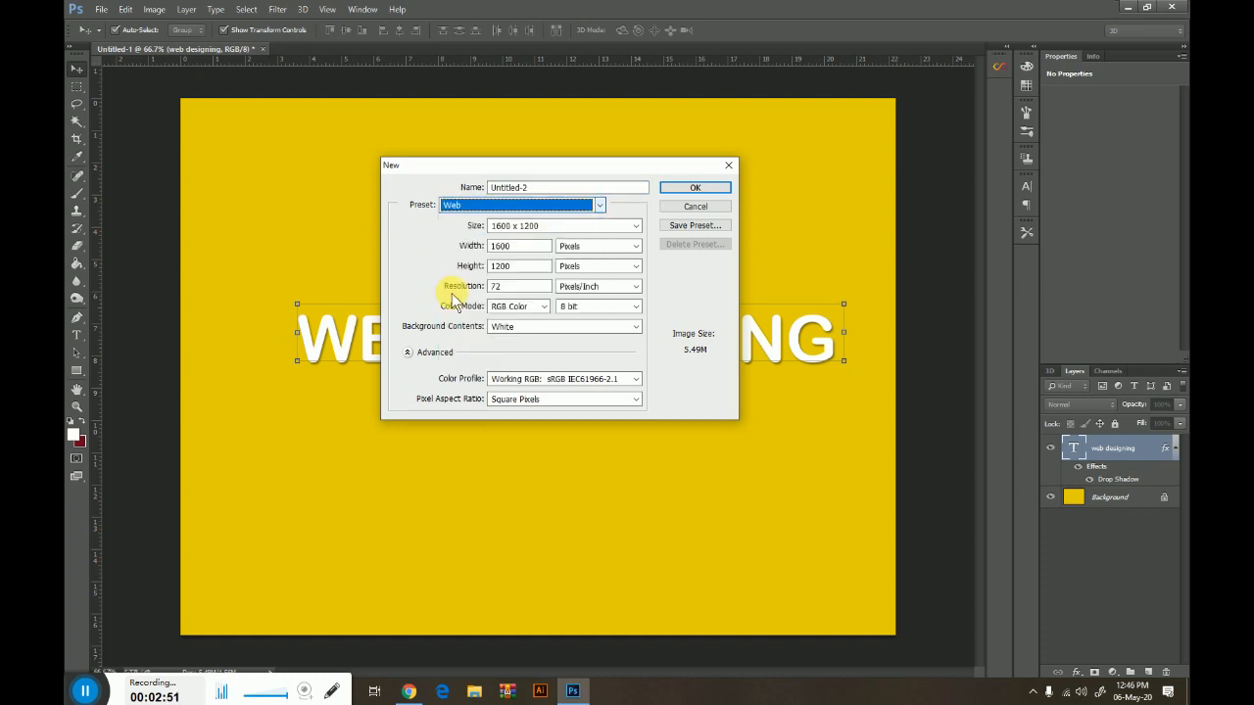
click(550, 223)
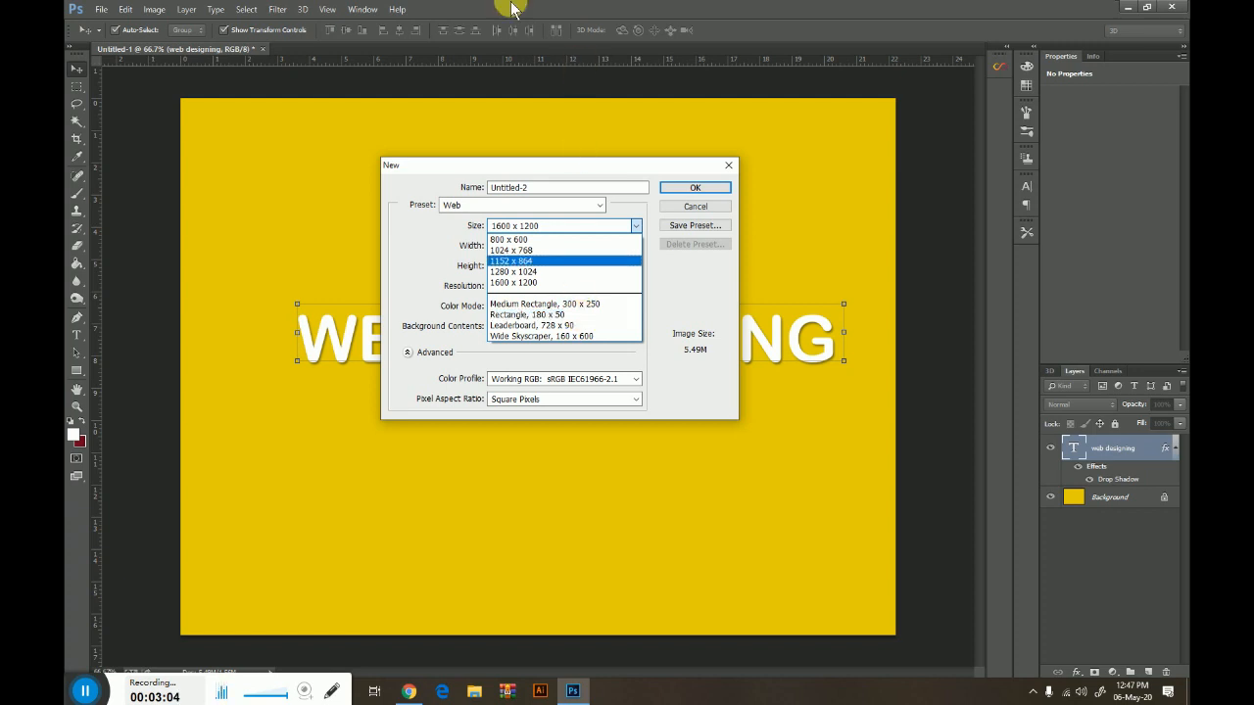
click(540, 241)
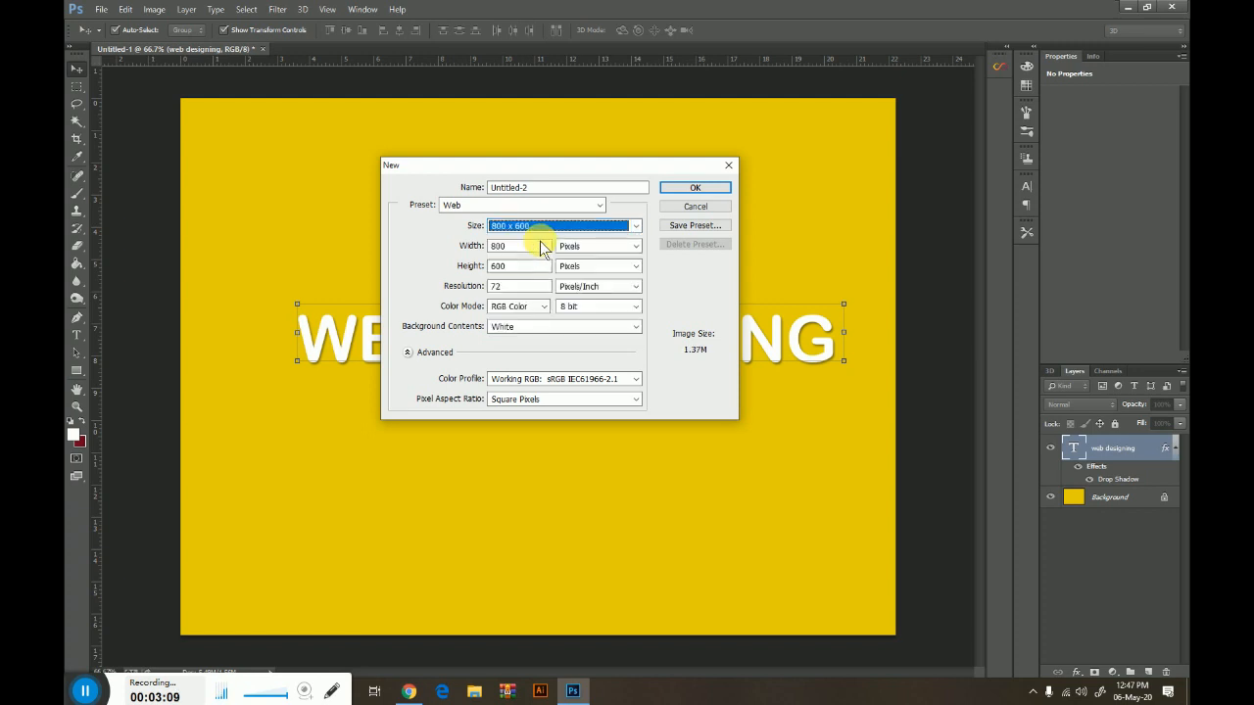
click(708, 187)
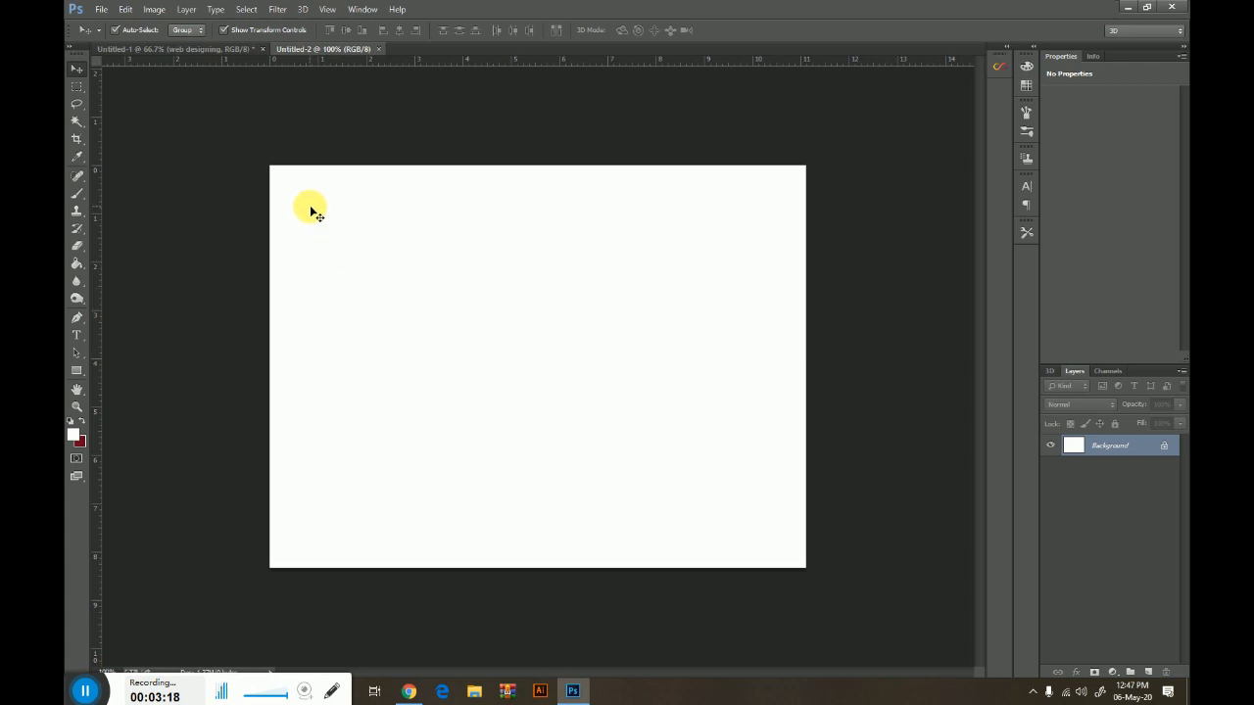
Rotate the blank canvas by 90 degrees into portrait orientation
click(160, 13)
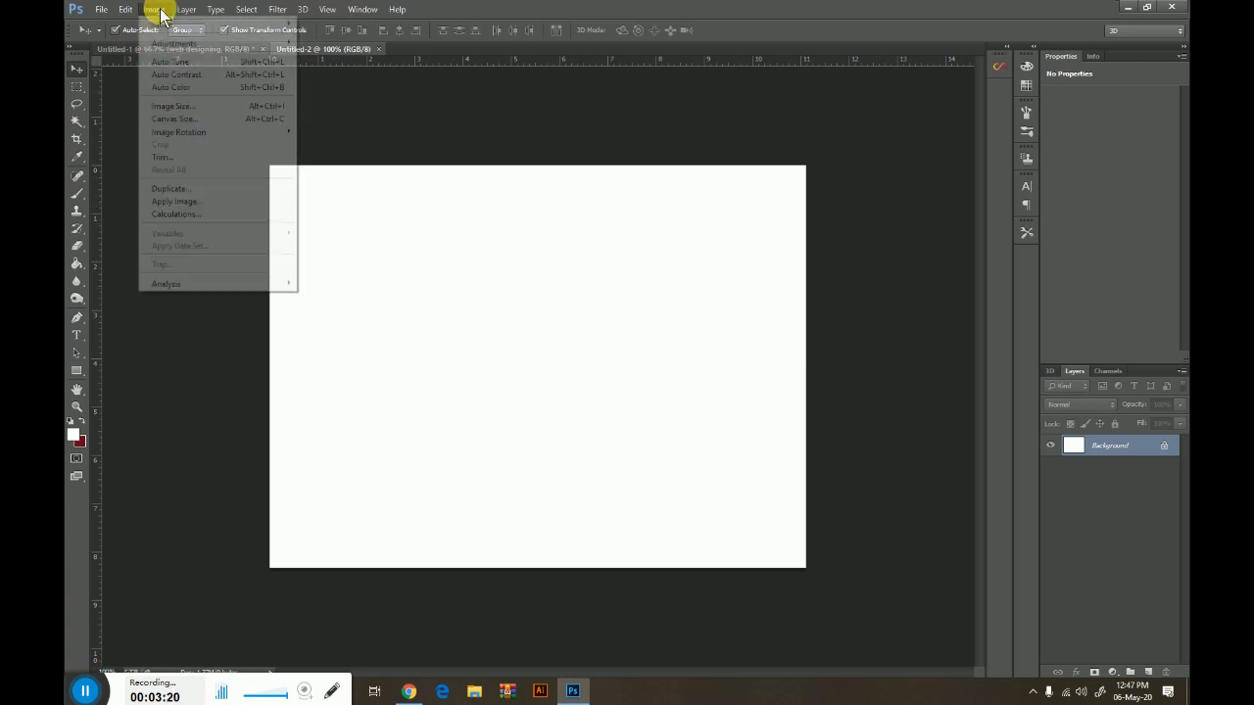
mouse_move(254, 127)
click(350, 142)
key(ctrl+minus)
key(ctrl+plus)
key(ctrl+plus)
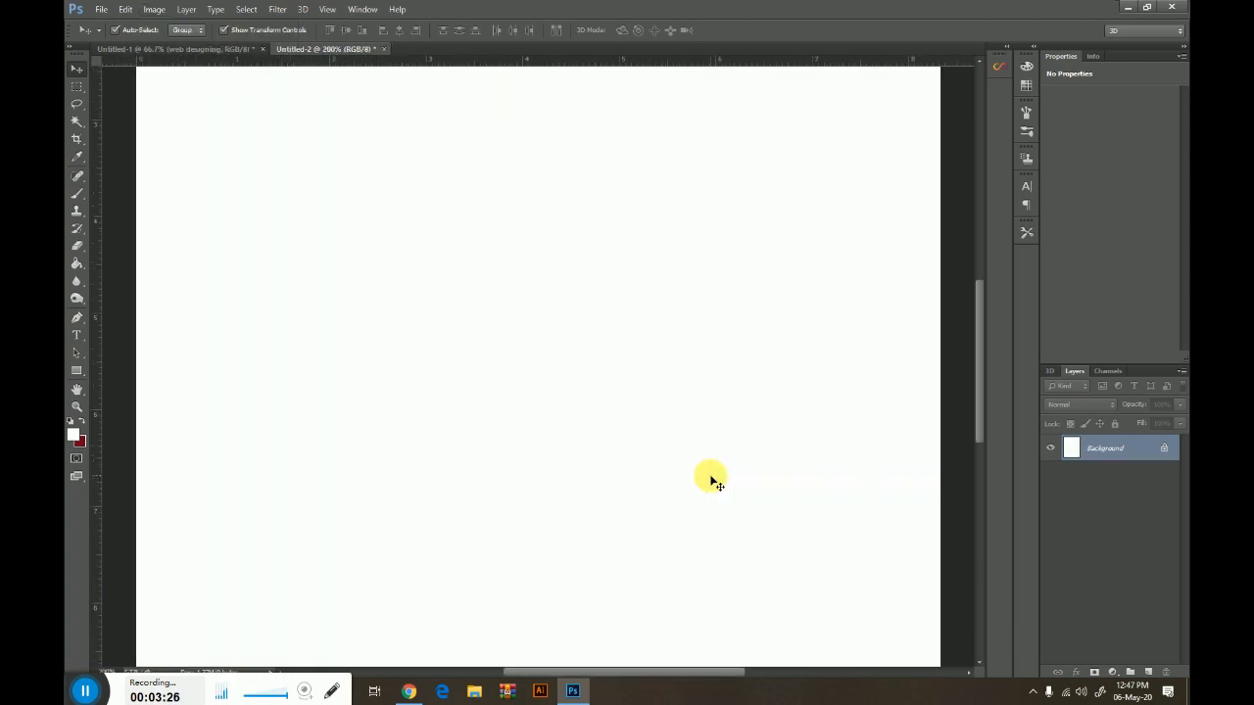
key(ctrl+minus)
key(ctrl+minus)
key(ctrl+minus)
key(ctrl+minus)
key(ctrl+minus)
key(ctrl+plus)
key(ctrl+plus)
key(ctrl+plus)
key(ctrl+plus)
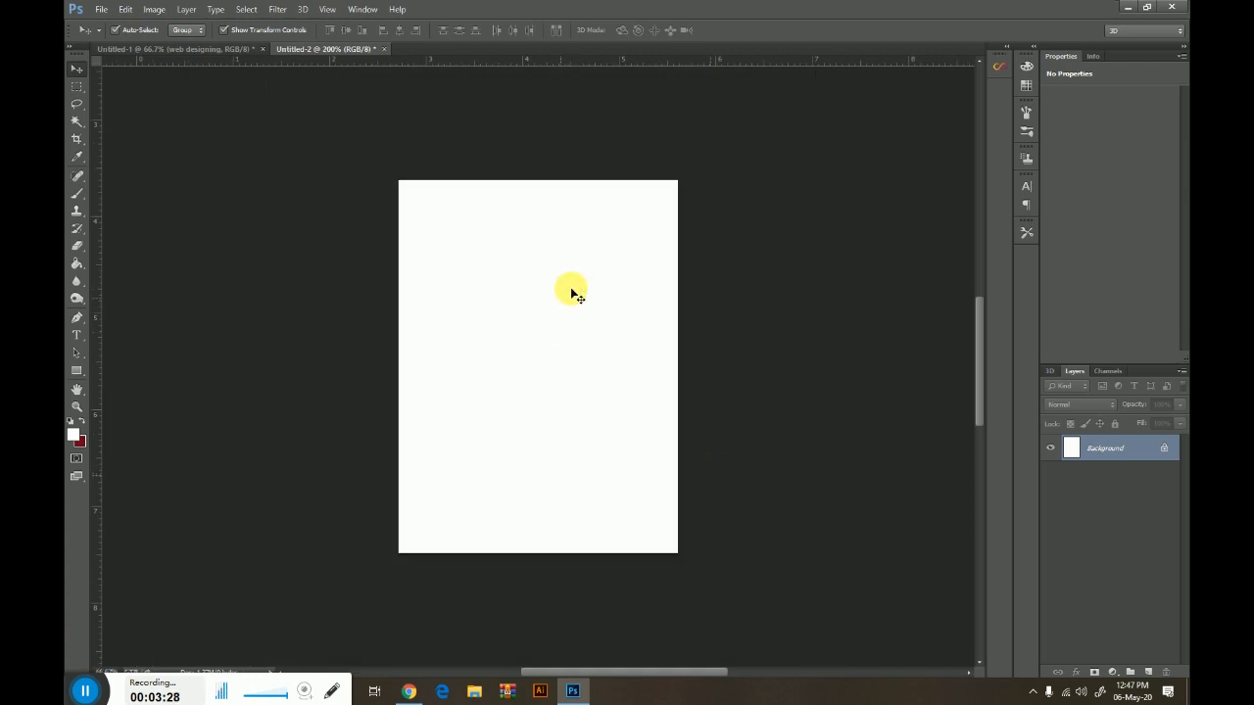
key(ctrl+minus)
key(ctrl+minus)
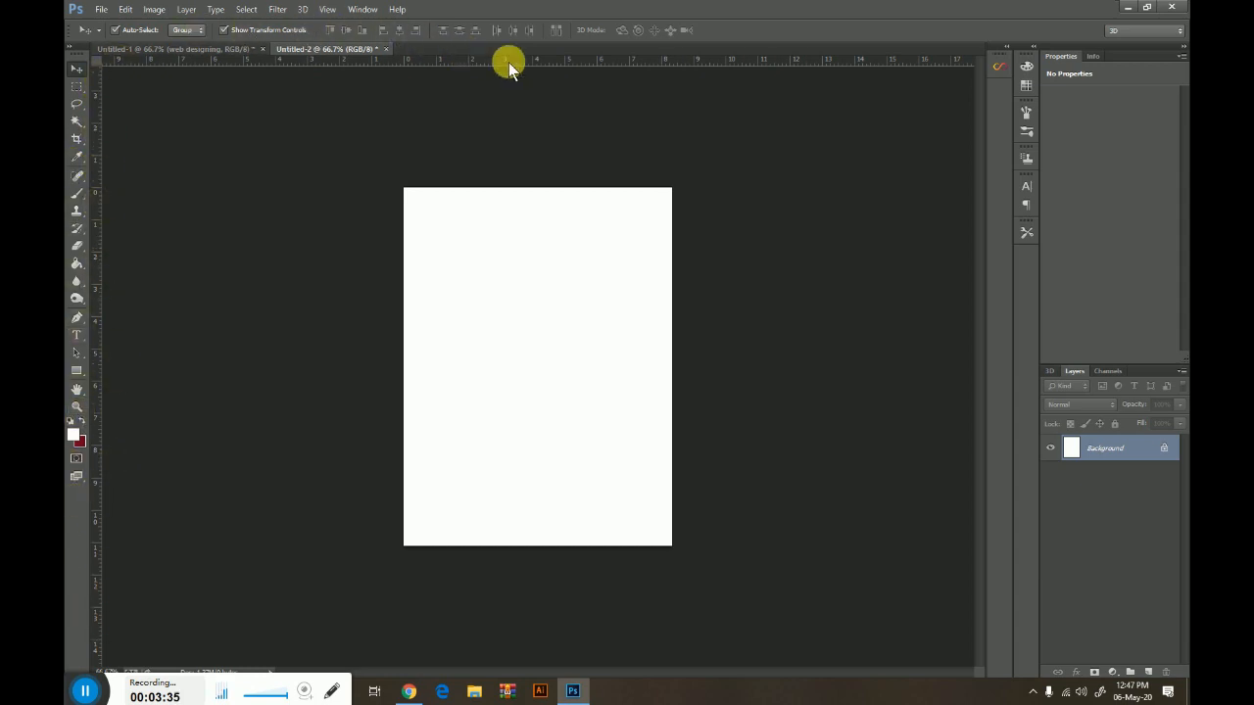
Place two horizontal guides across the page, about 3.4 in and 10.1 in below its upper edge
click(363, 9)
click(331, 9)
click(331, 8)
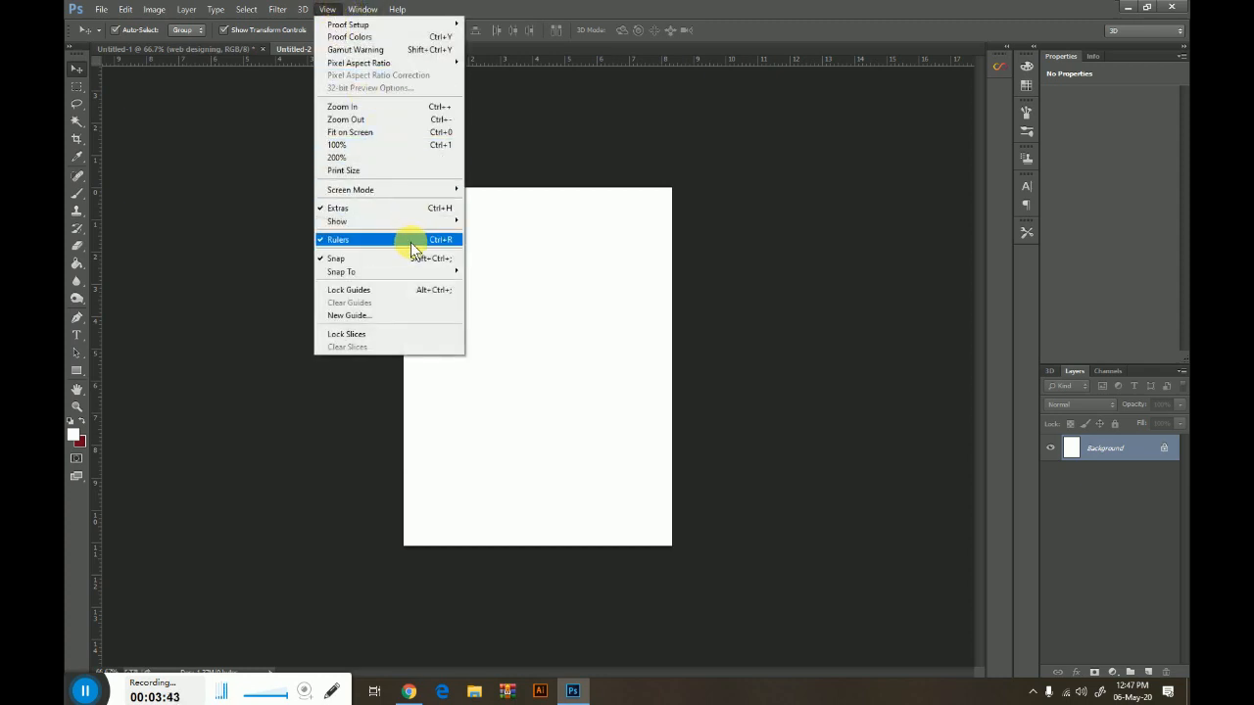
click(674, 7)
drag(493, 58, 507, 230)
drag(514, 306, 515, 304)
drag(567, 58, 570, 517)
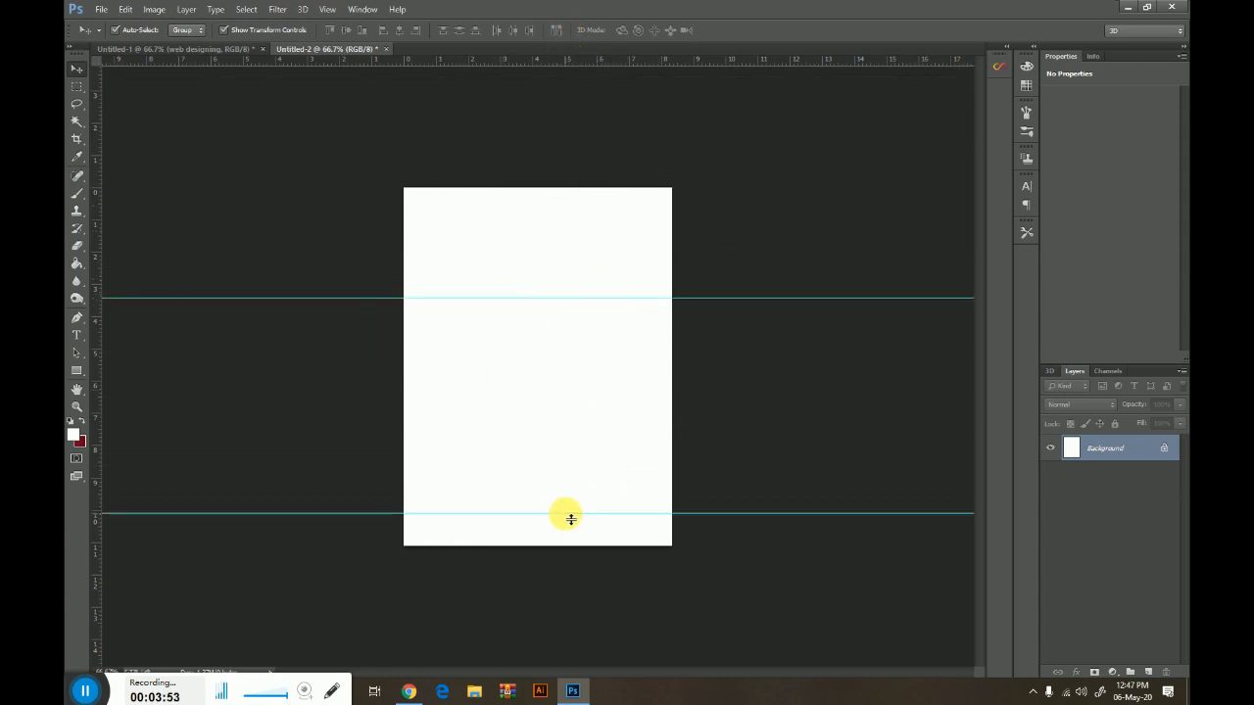
key(ctrl+plus)
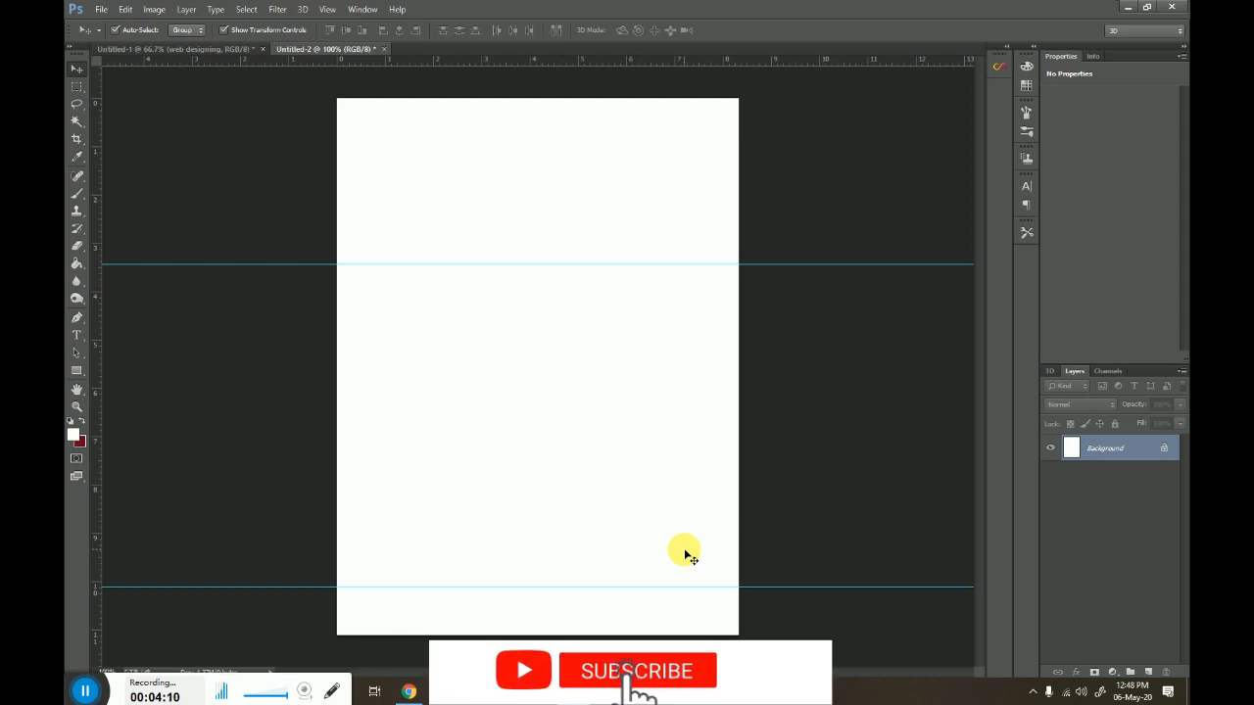
Switch to Chrome and search Google Images for "steak photography"
click(411, 687)
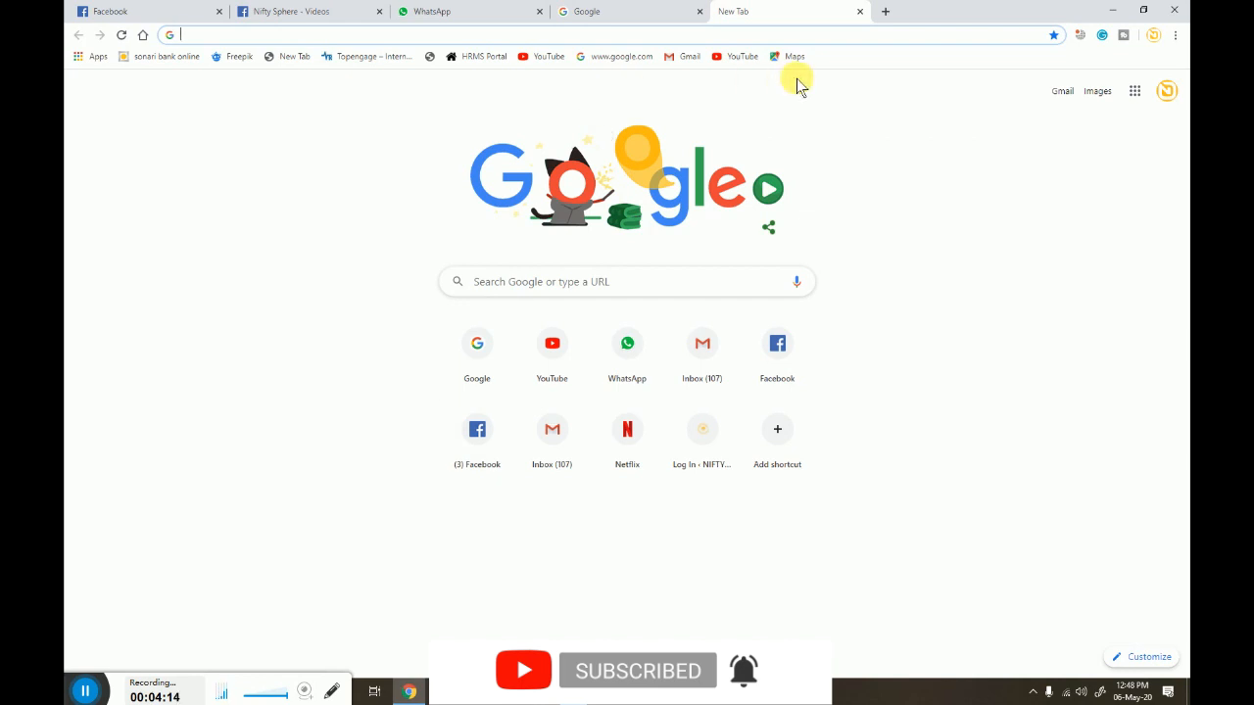
click(618, 11)
click(507, 292)
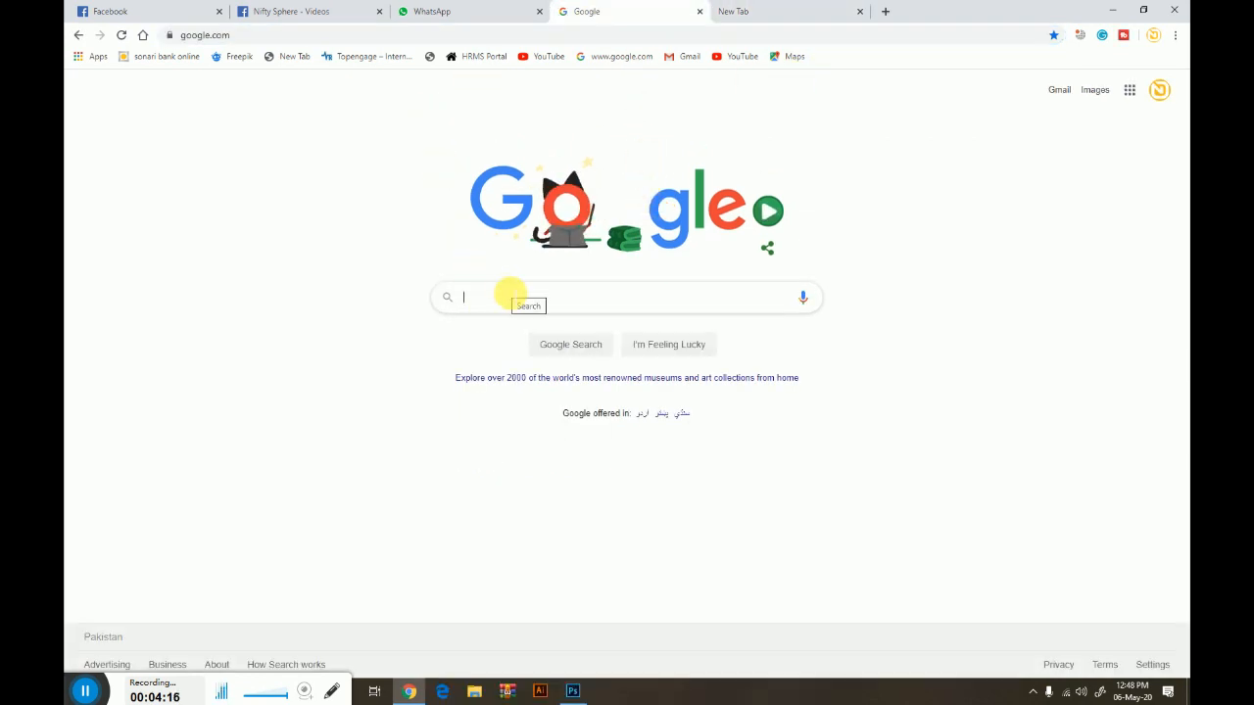
text(steak p)
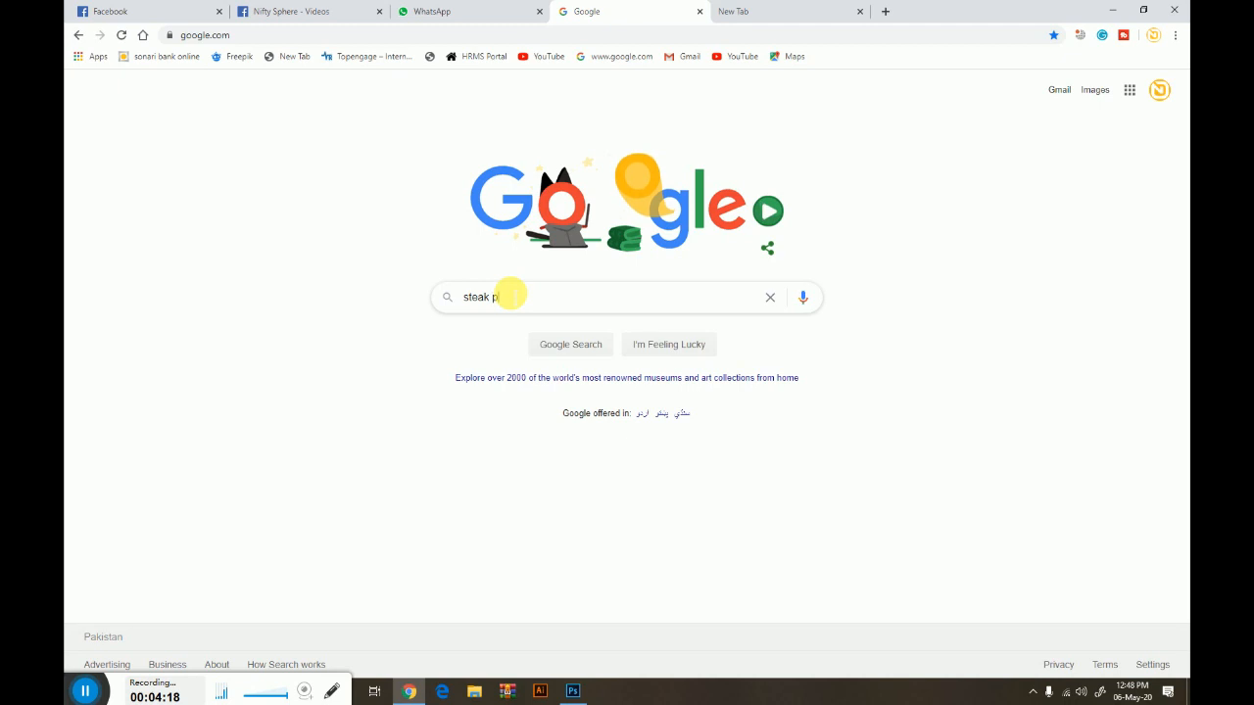
text(hotogrtaphy)
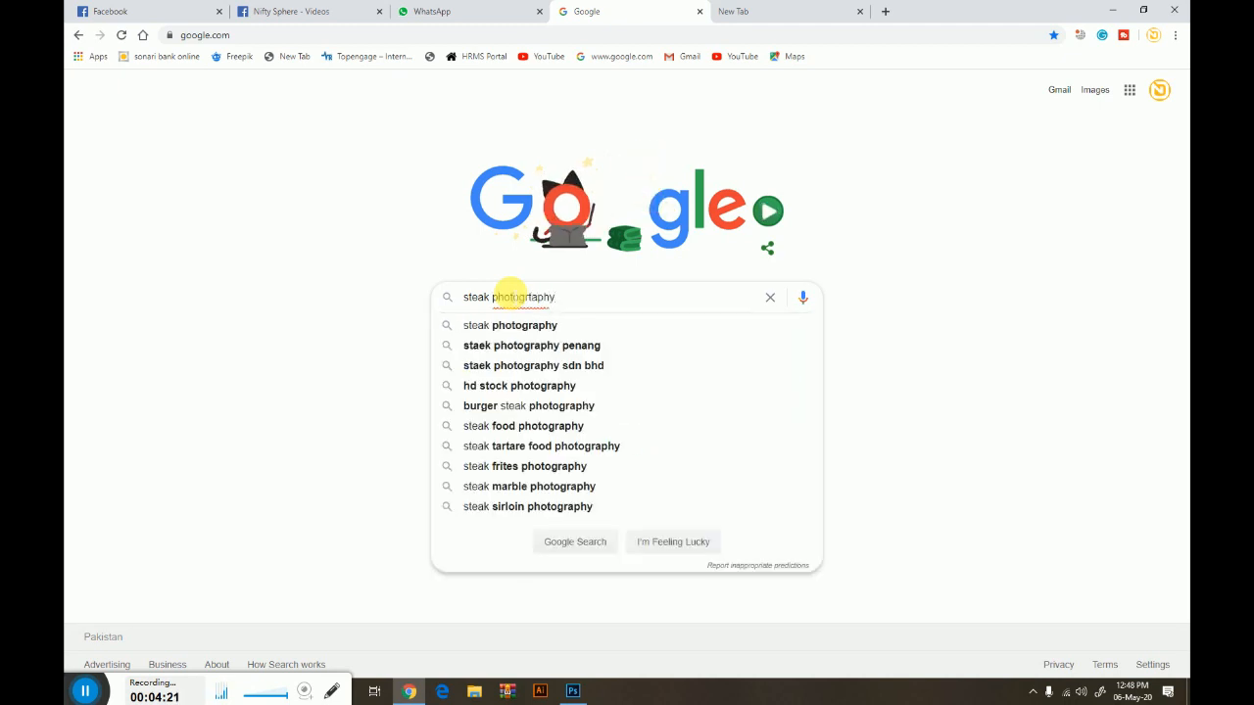
key(Down)
key(Return)
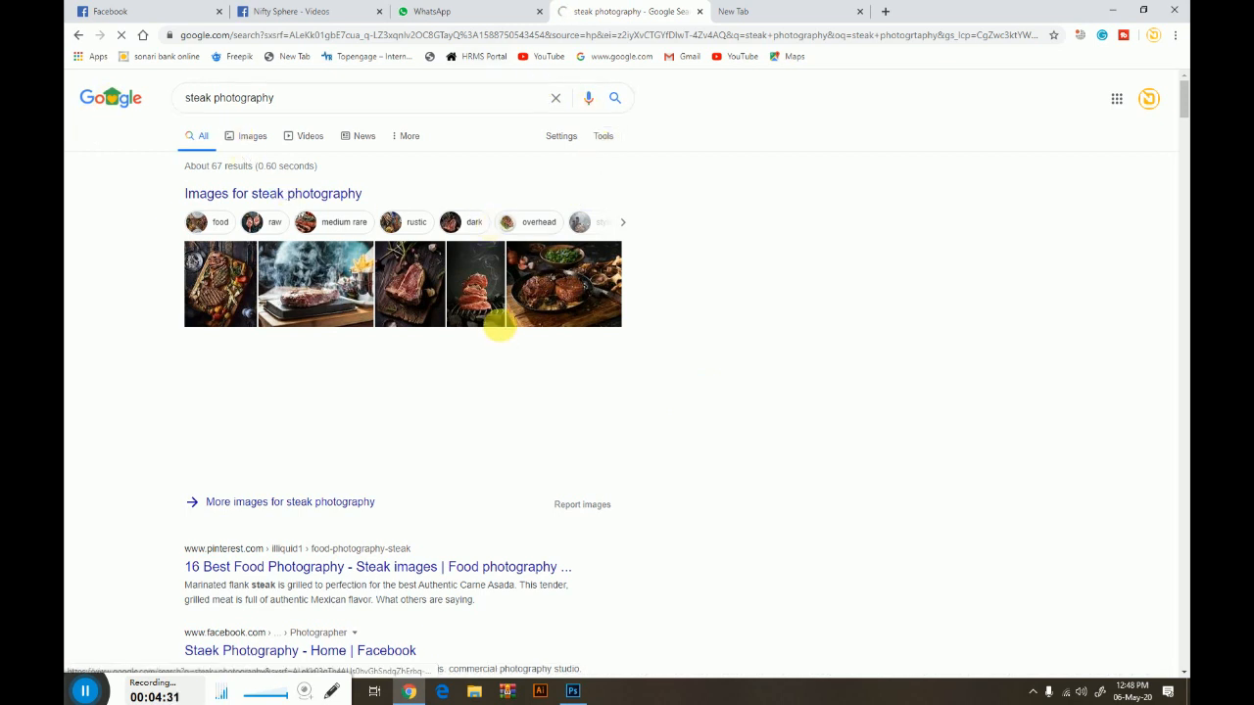
click(509, 264)
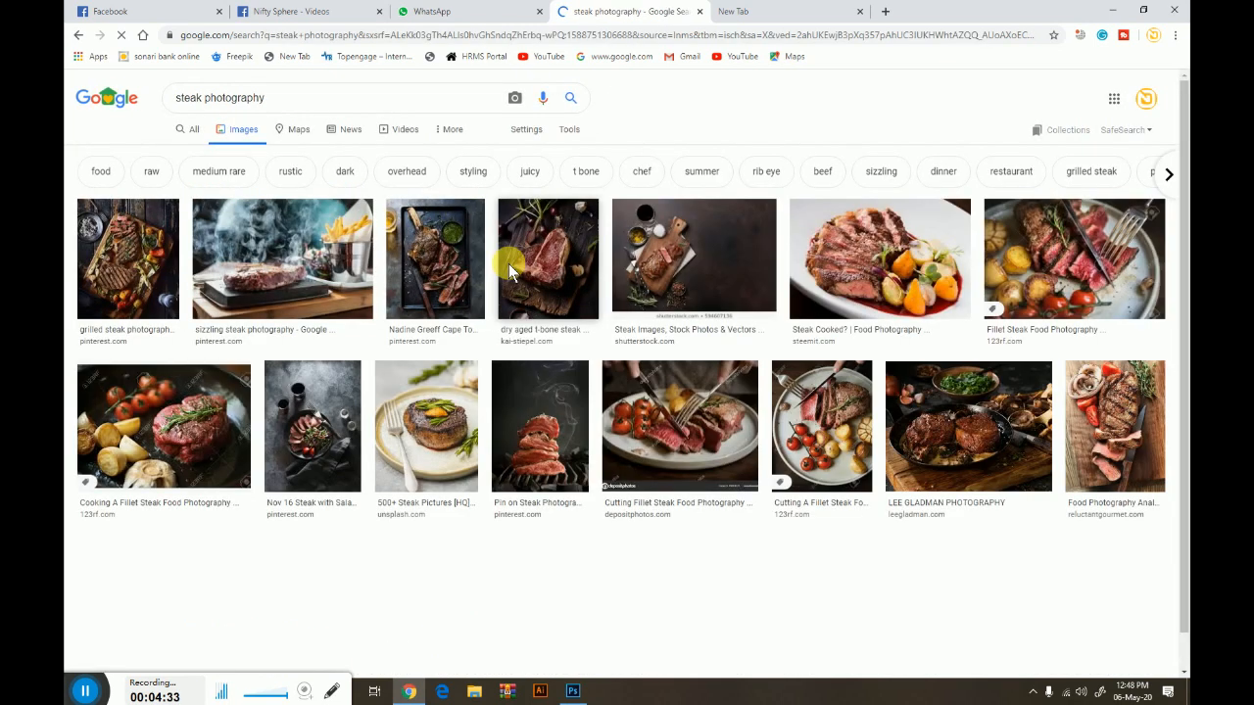
Switch back to Photoshop and fill the Background layer with the near-black colour #1a1a1a using the Paint Bucket tool
click(573, 693)
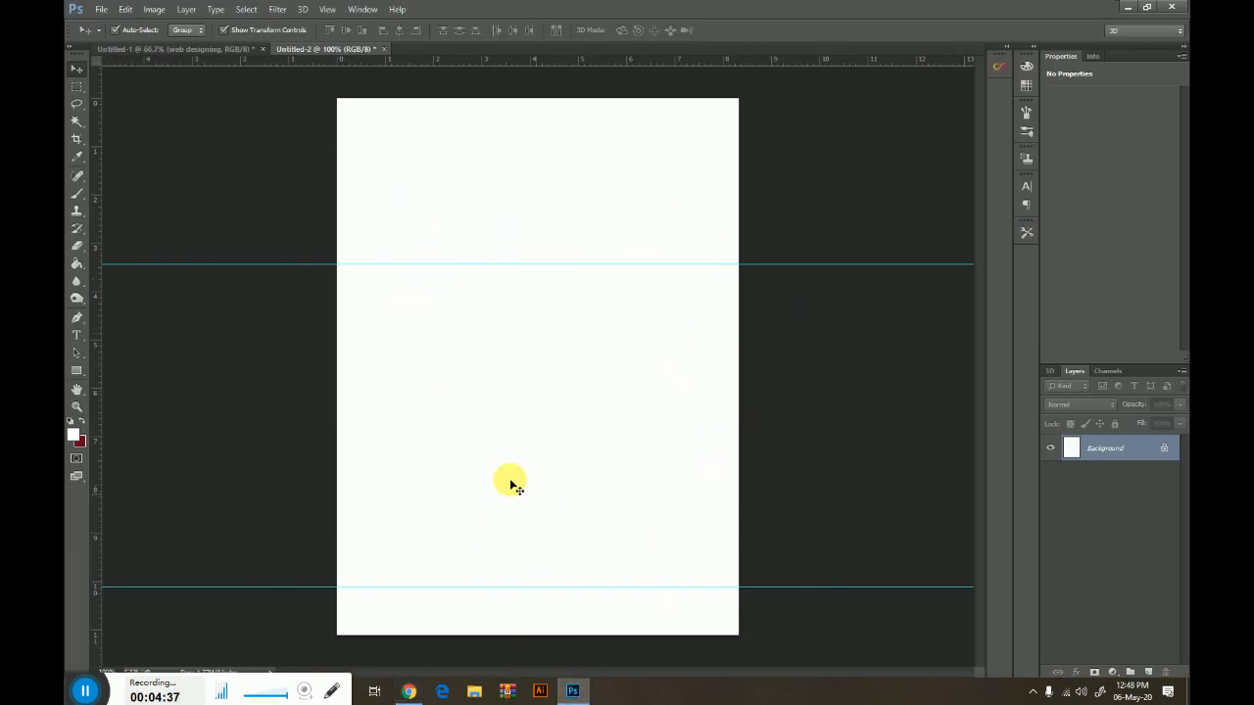
click(73, 436)
drag(363, 484, 287, 546)
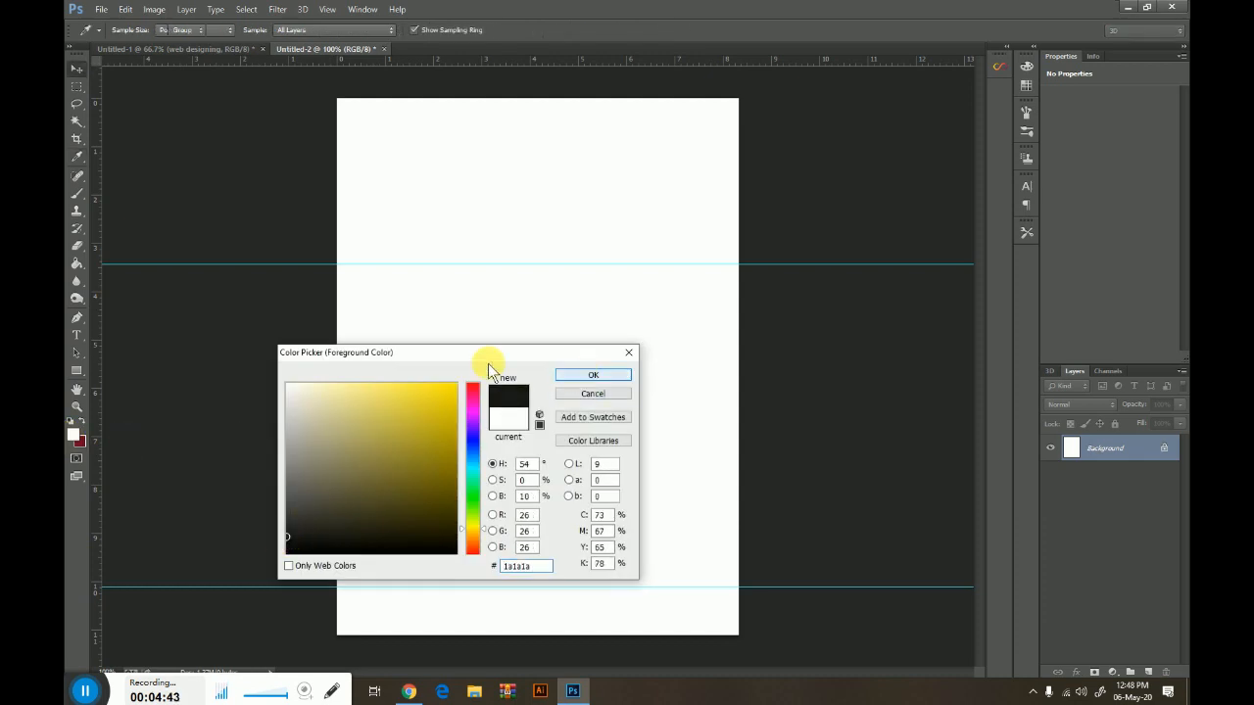
key(Return)
click(77, 263)
click(517, 445)
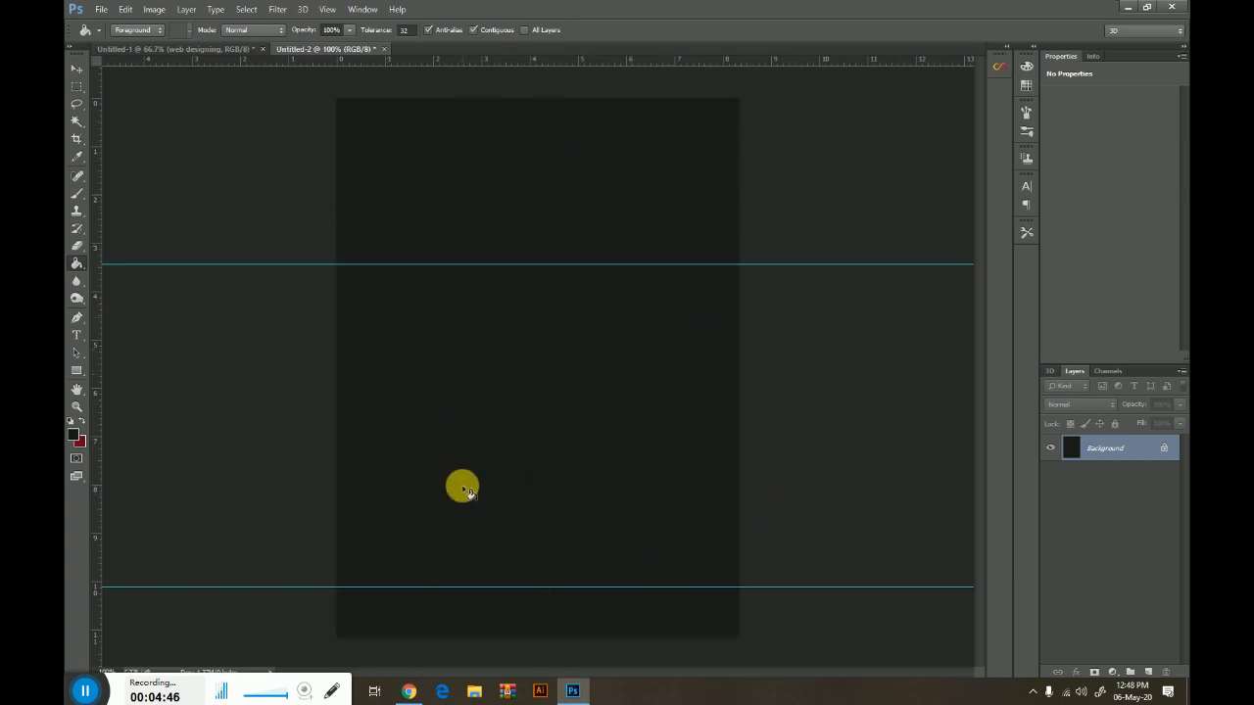
Return to the steak image results in Chrome, browse them and preview the sizzling steak photo with smoke and fries
click(408, 691)
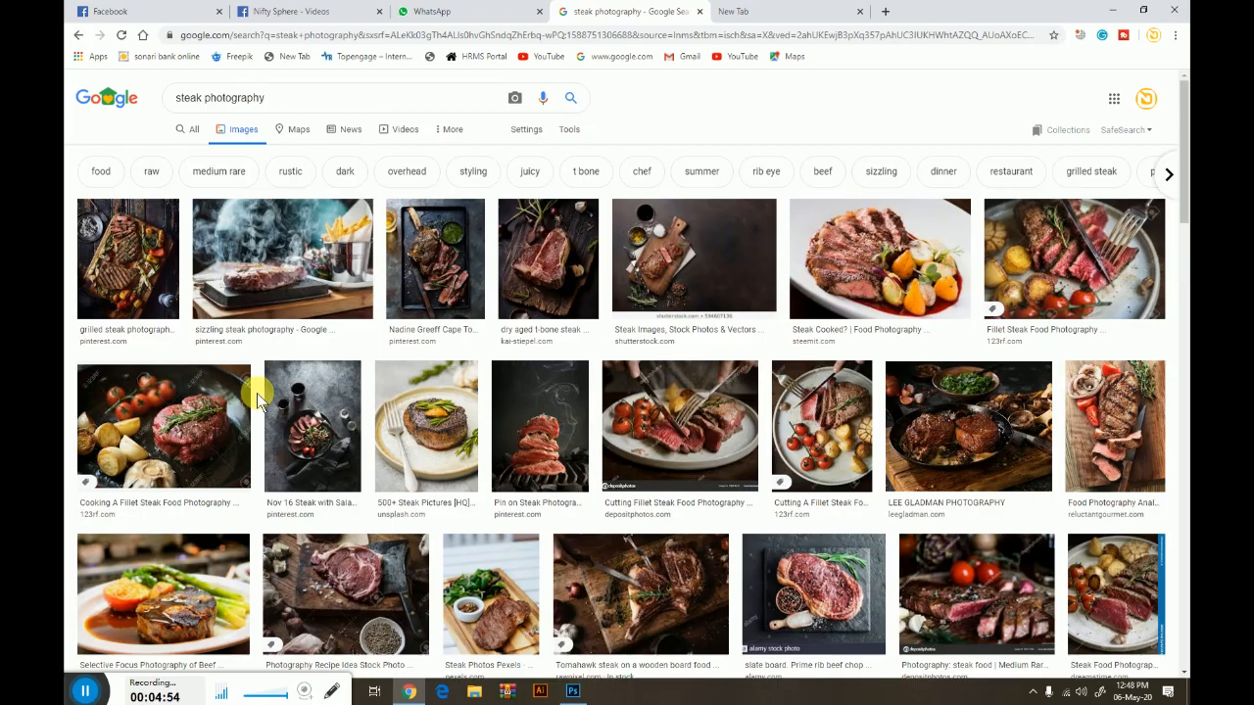
scroll(604, 425, down, 2)
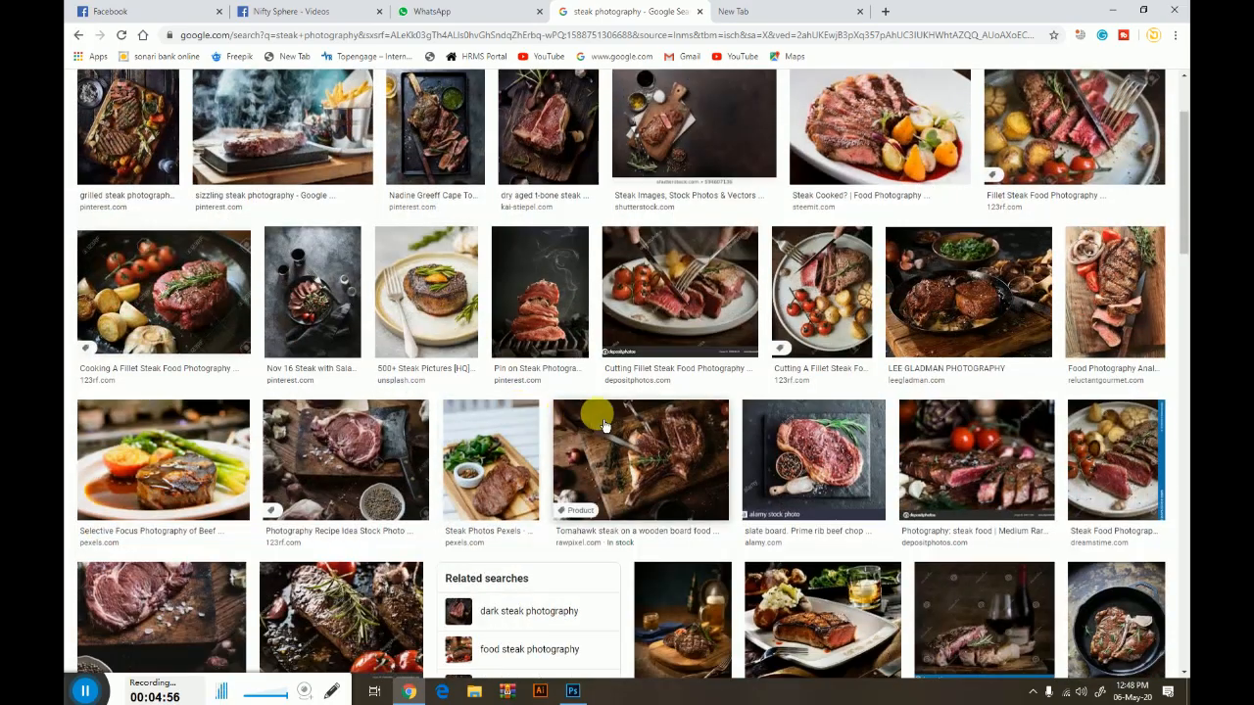
scroll(605, 425, down, 2)
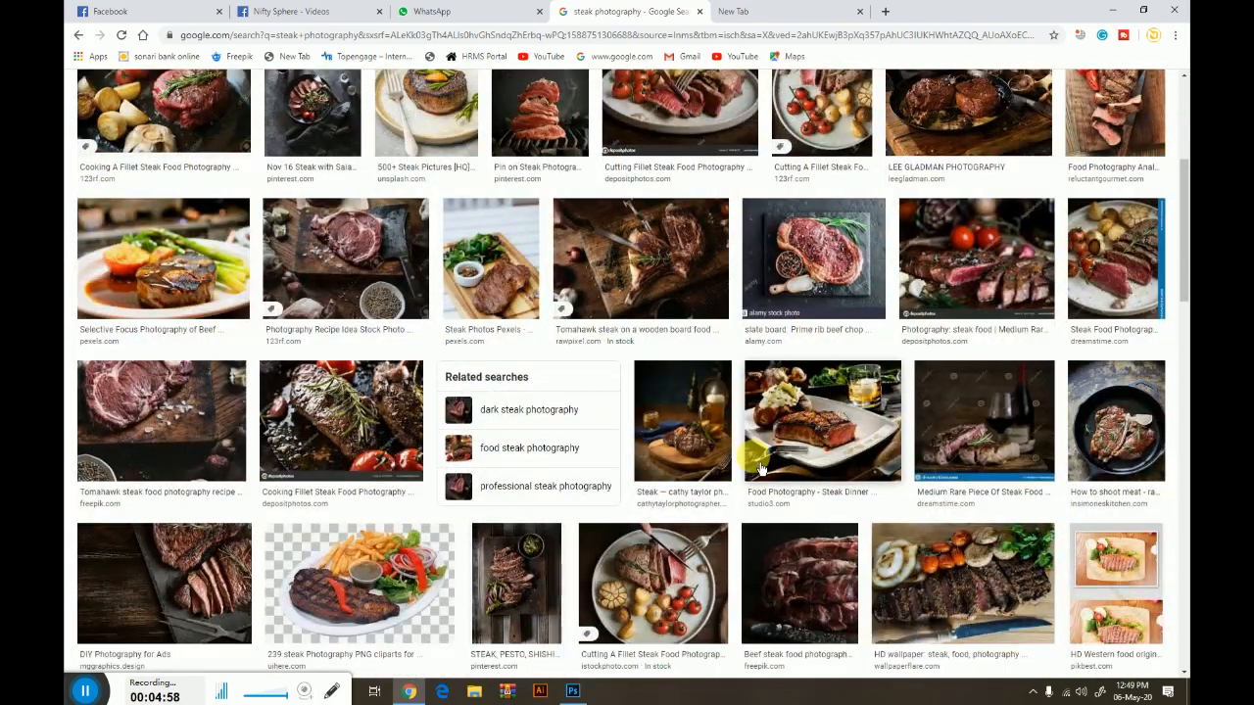
scroll(761, 468, up, 3)
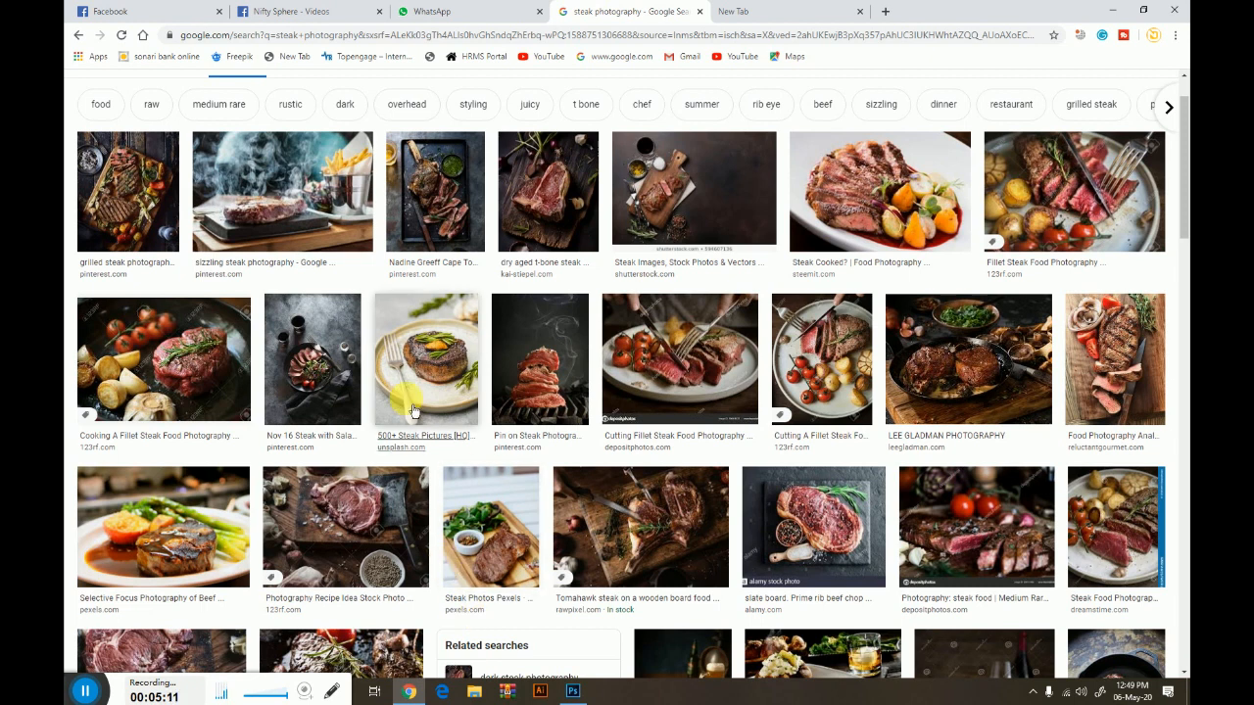
click(304, 178)
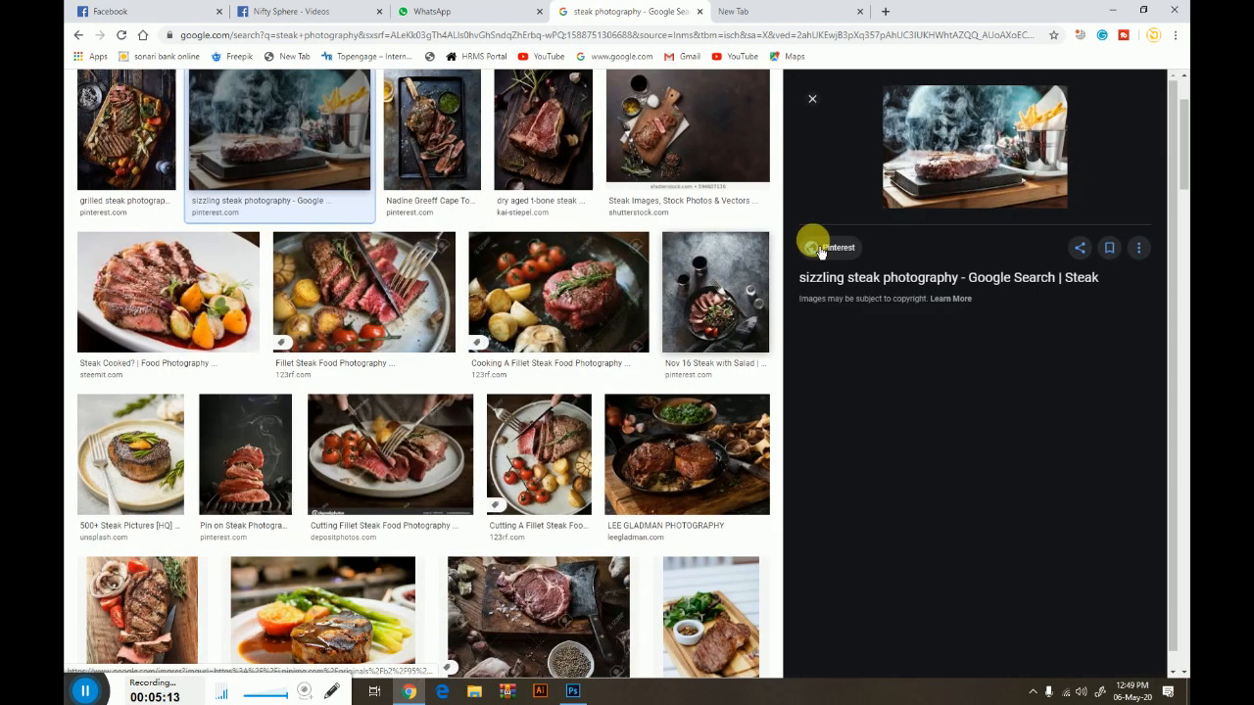
Filter the steak photography image results to the Large size
scroll(431, 436, up, 2)
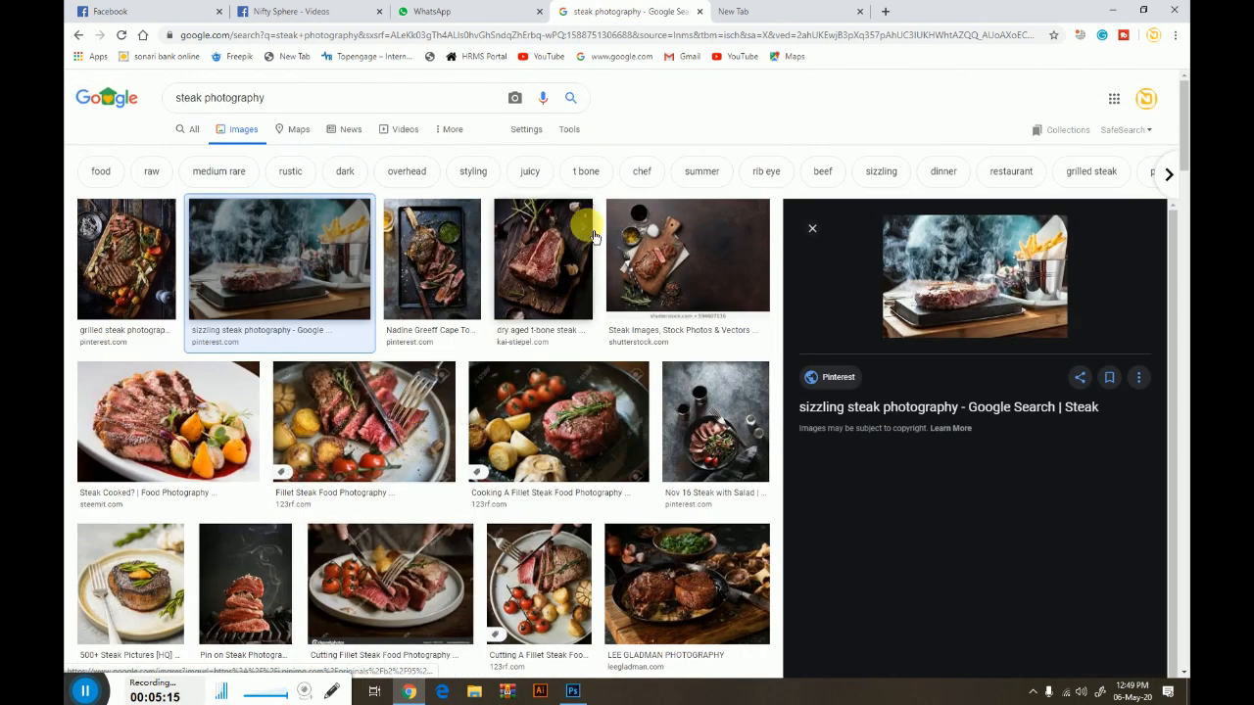
click(577, 137)
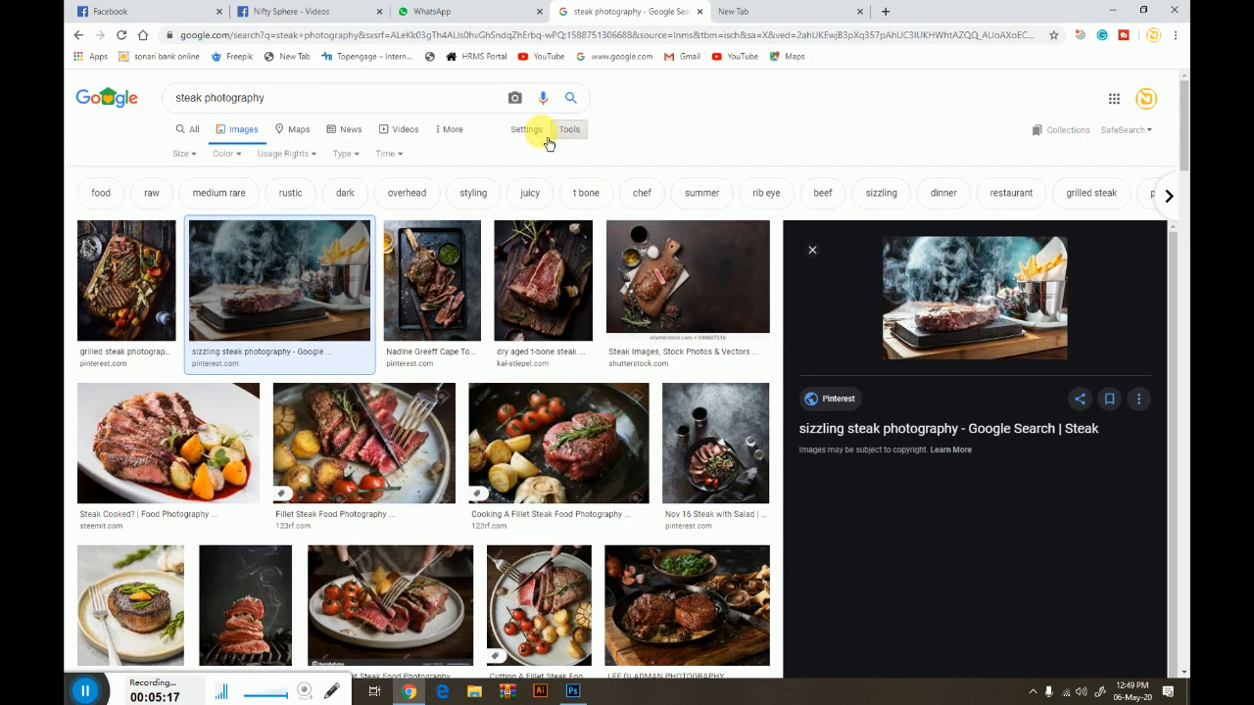
click(196, 156)
click(188, 199)
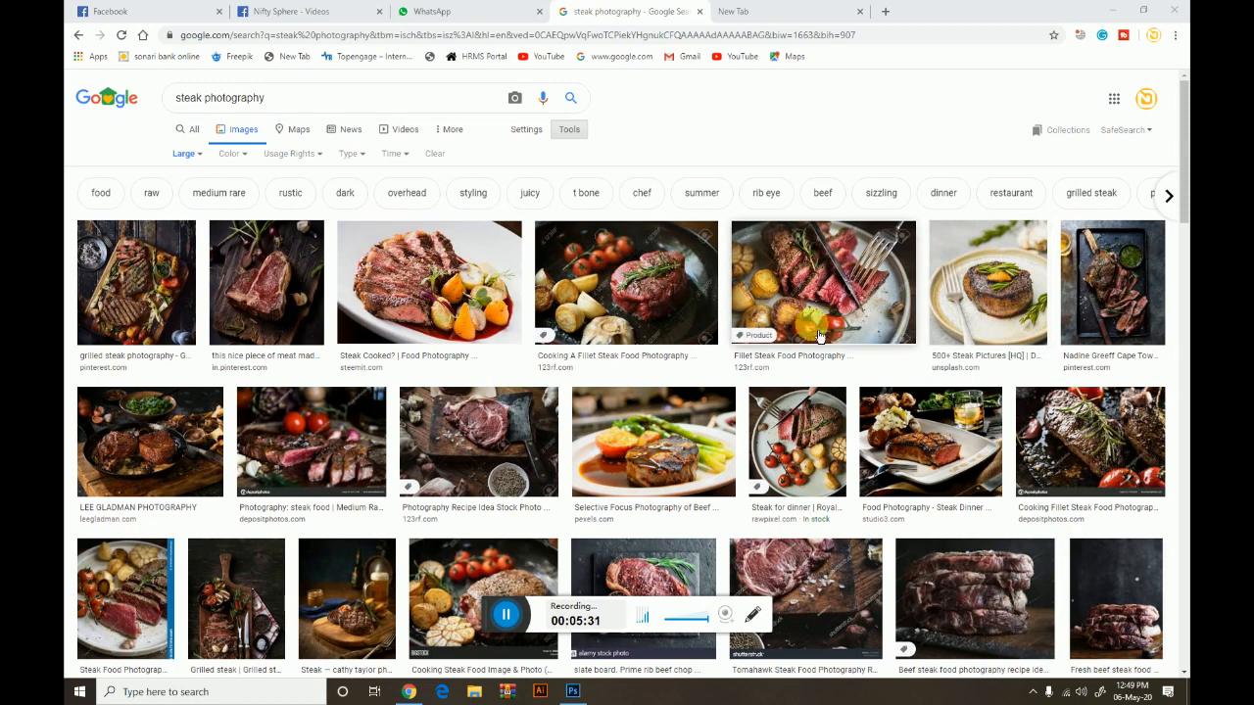
Browse the large steak results and preview the steak-and-fries board photo and the dark photo of two steaks in a skillet
scroll(784, 342, down, 3)
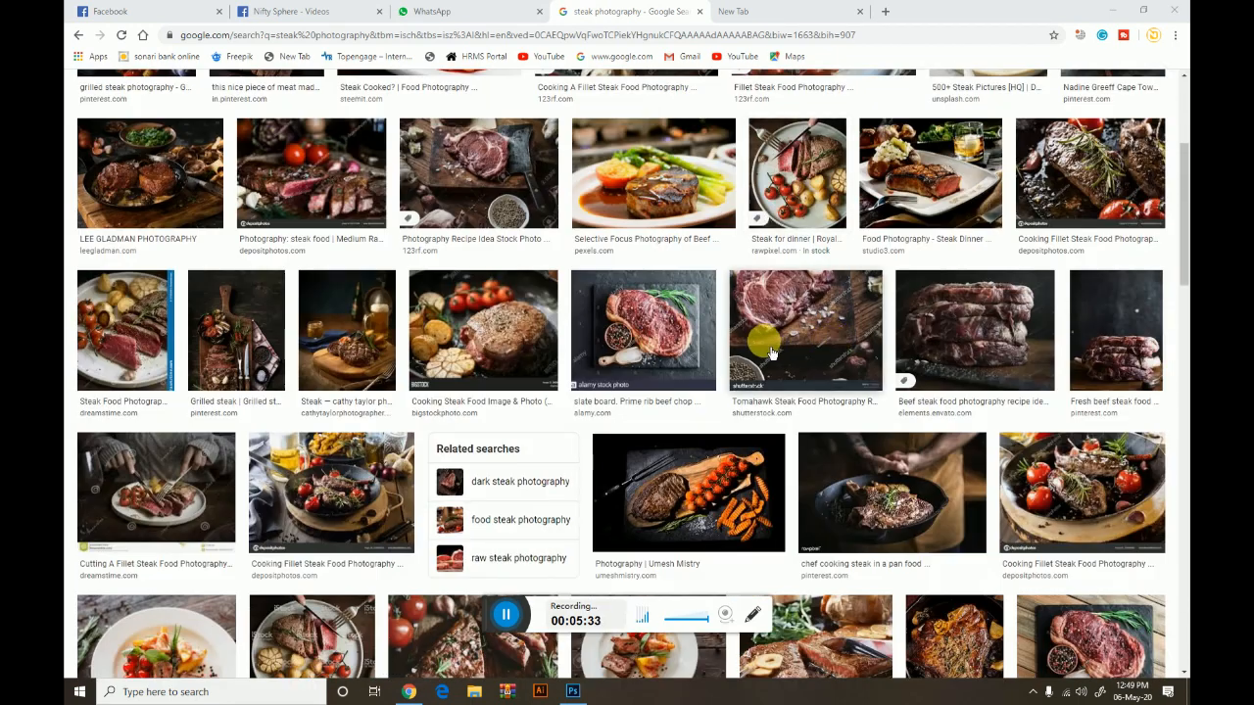
click(688, 490)
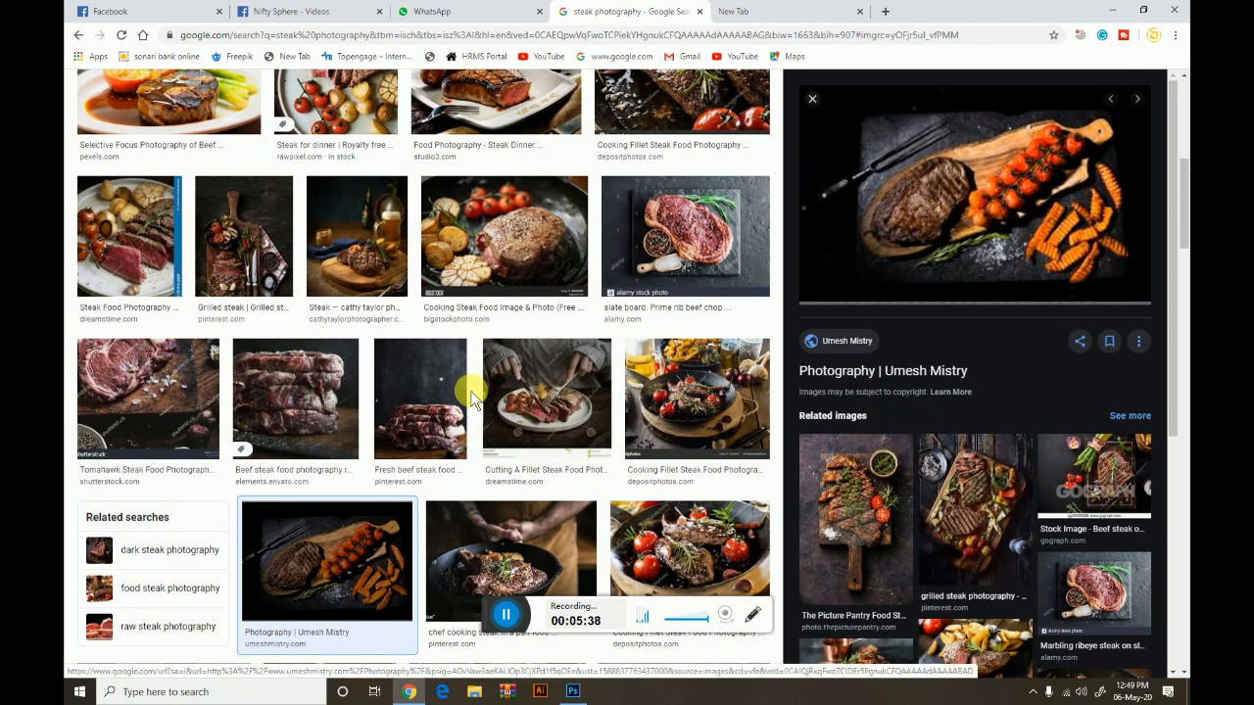
scroll(471, 396, up, 5)
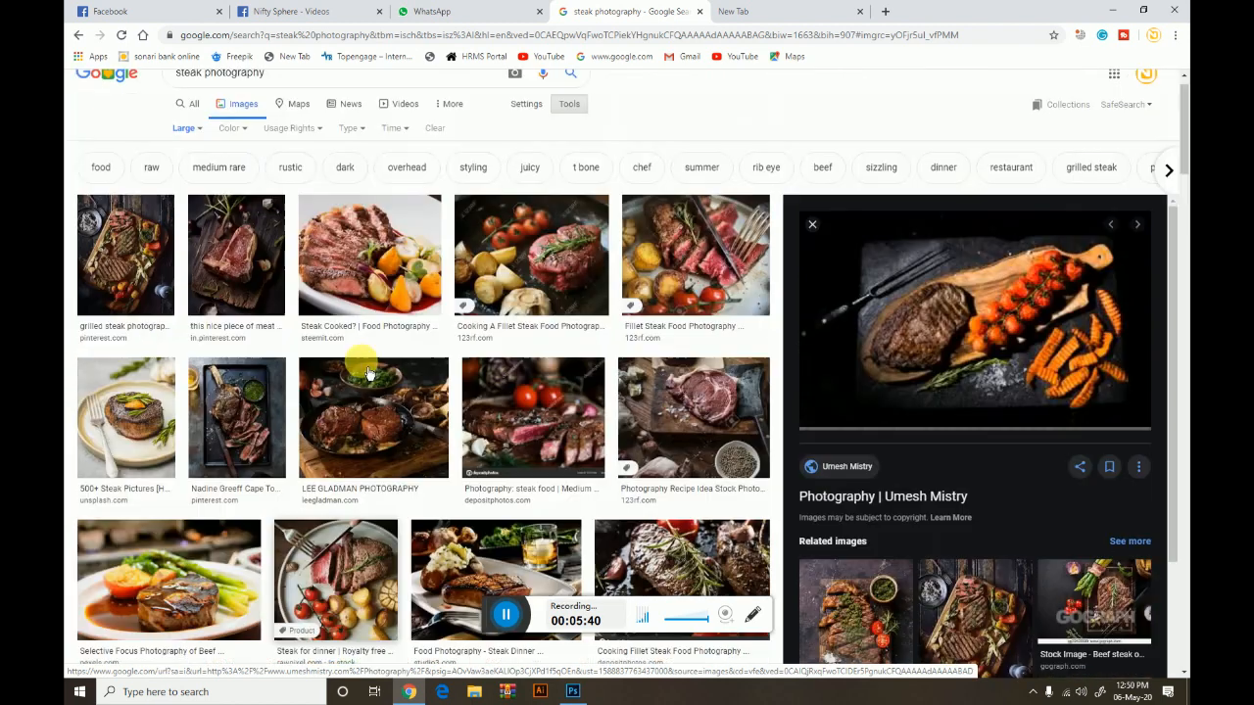
click(368, 373)
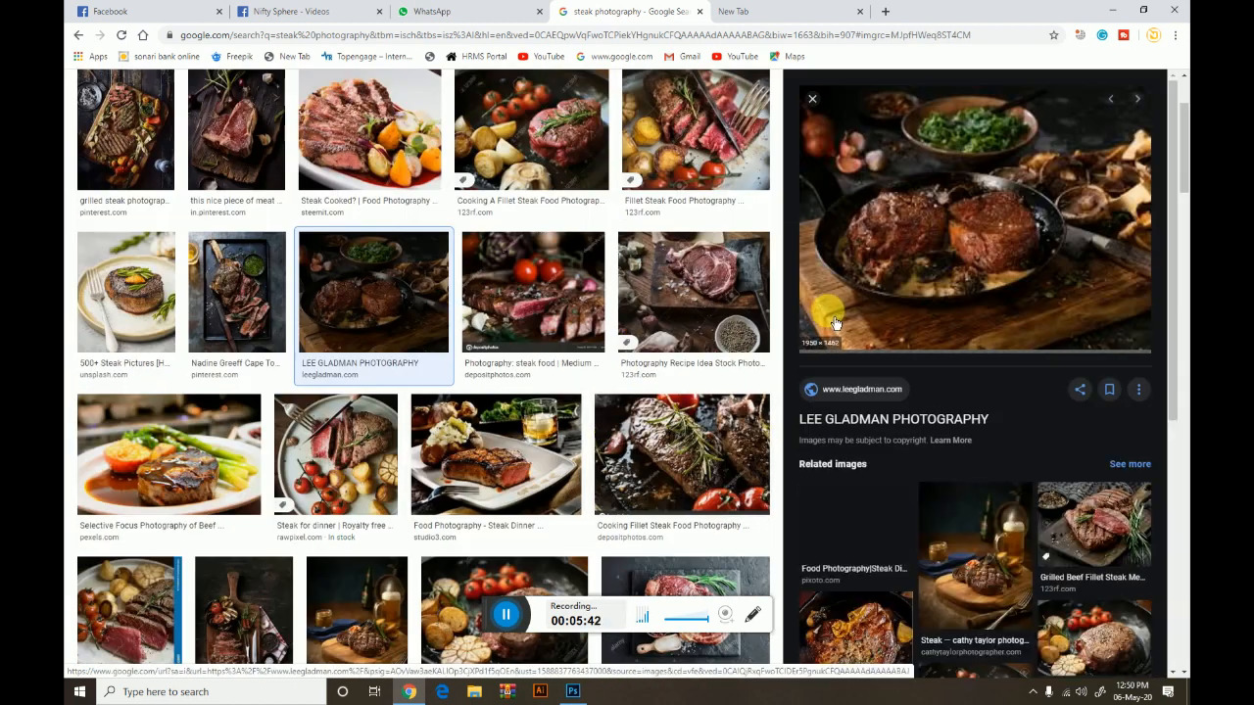
Look through the related steak photos, previewing the Bigstock pan-cooked steak and the 123RF grilled fillet on a dark wooden table
scroll(1083, 536, down, 1)
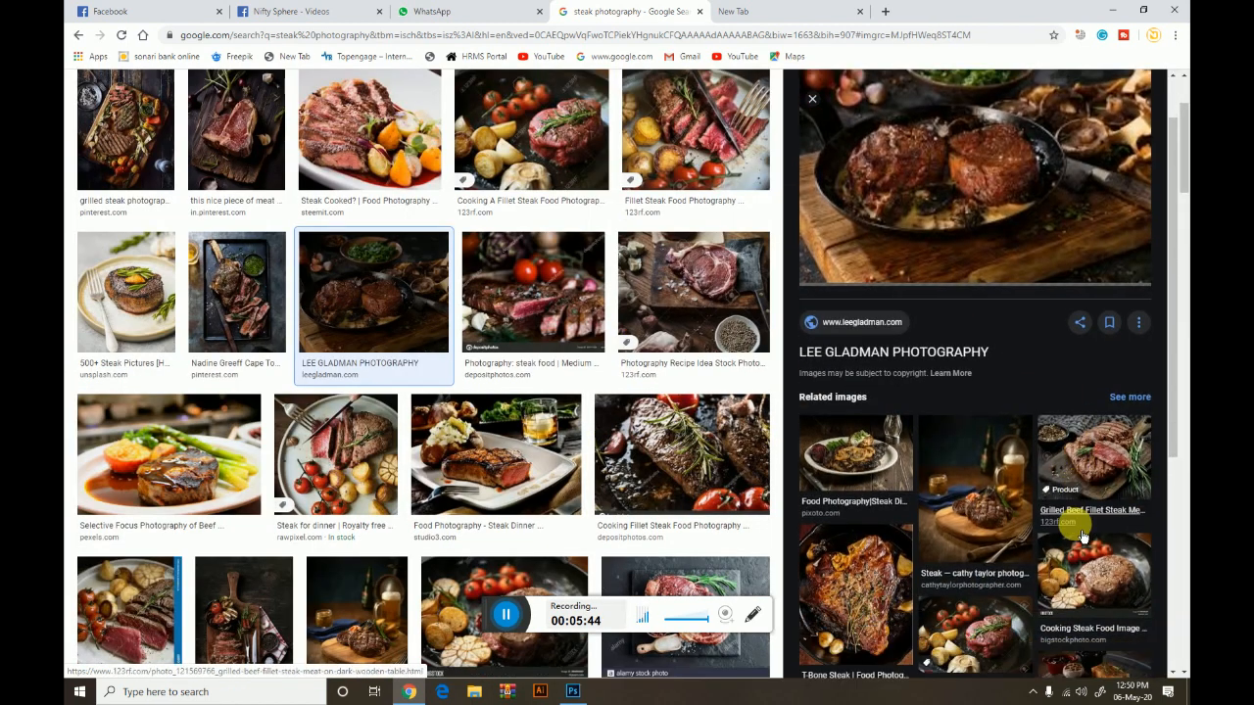
scroll(1083, 536, down, 2)
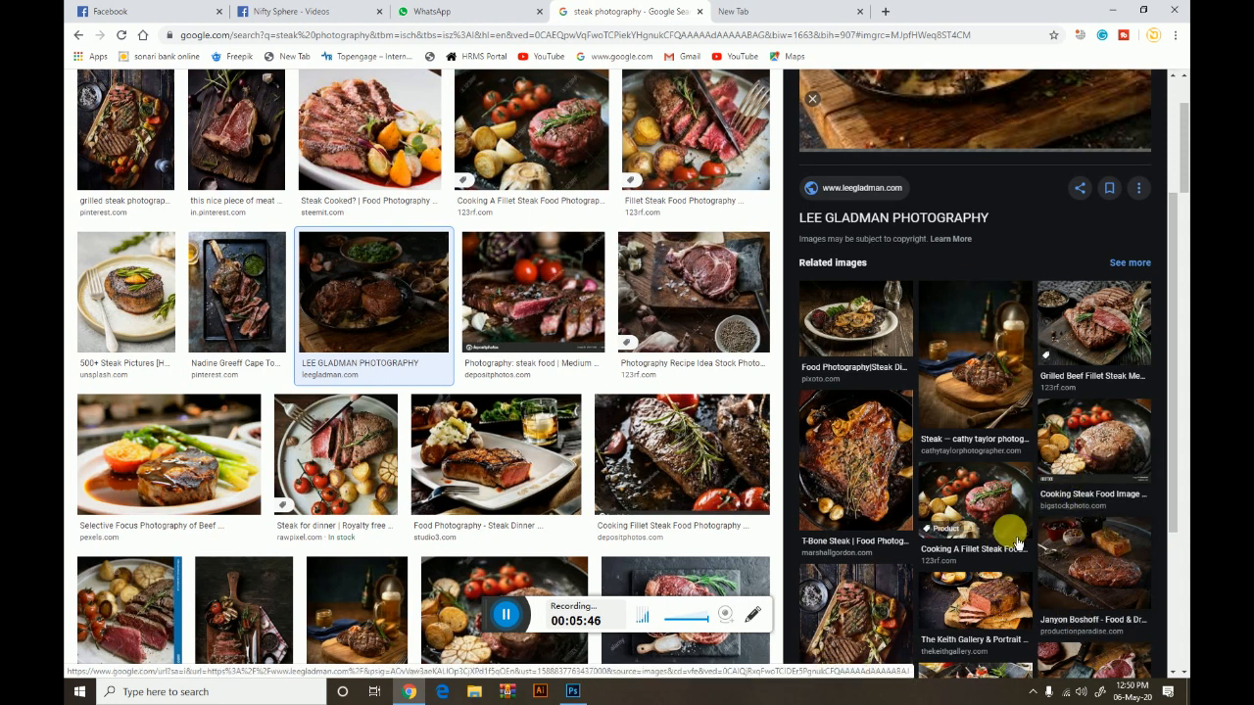
click(1099, 443)
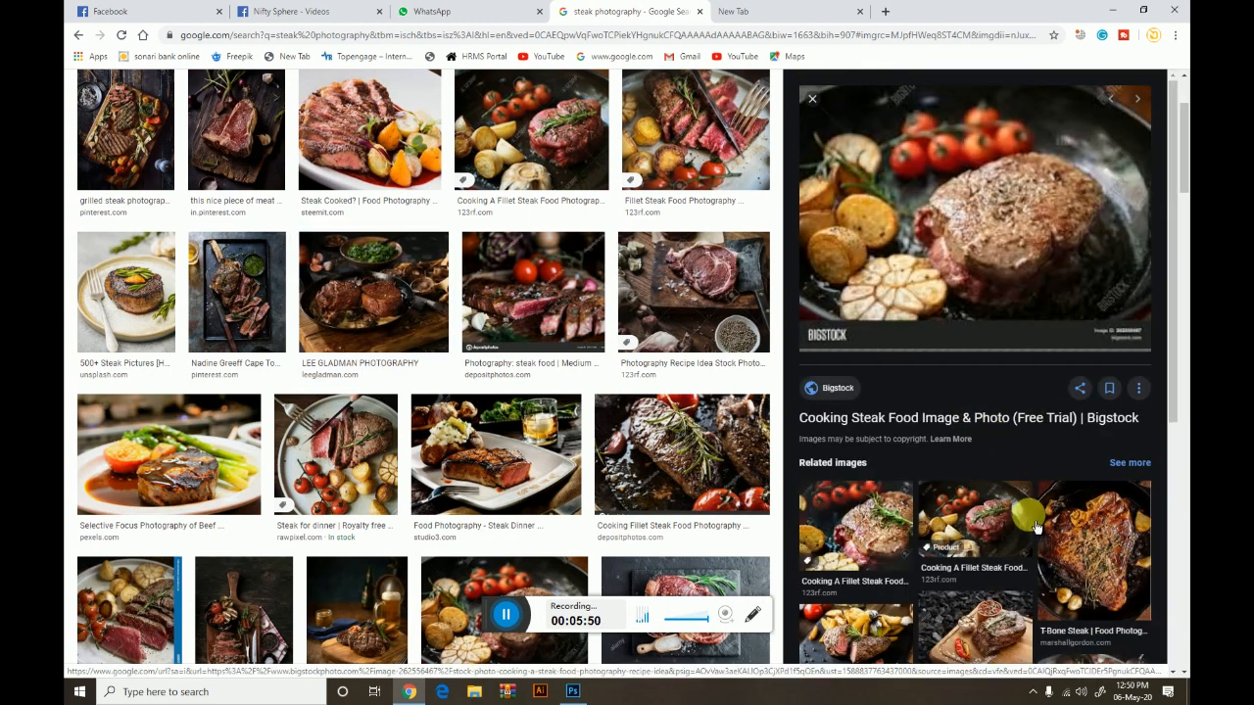
scroll(835, 482, down, 2)
scroll(835, 482, up, 5)
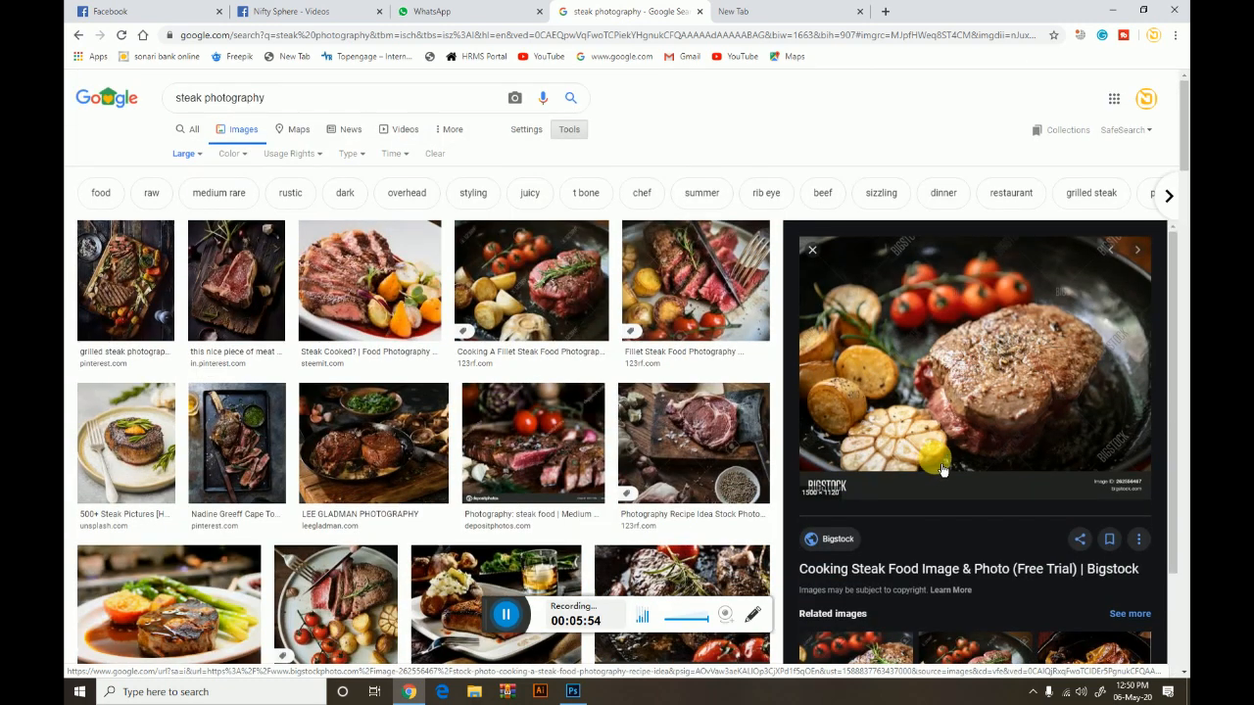
scroll(942, 471, down, 4)
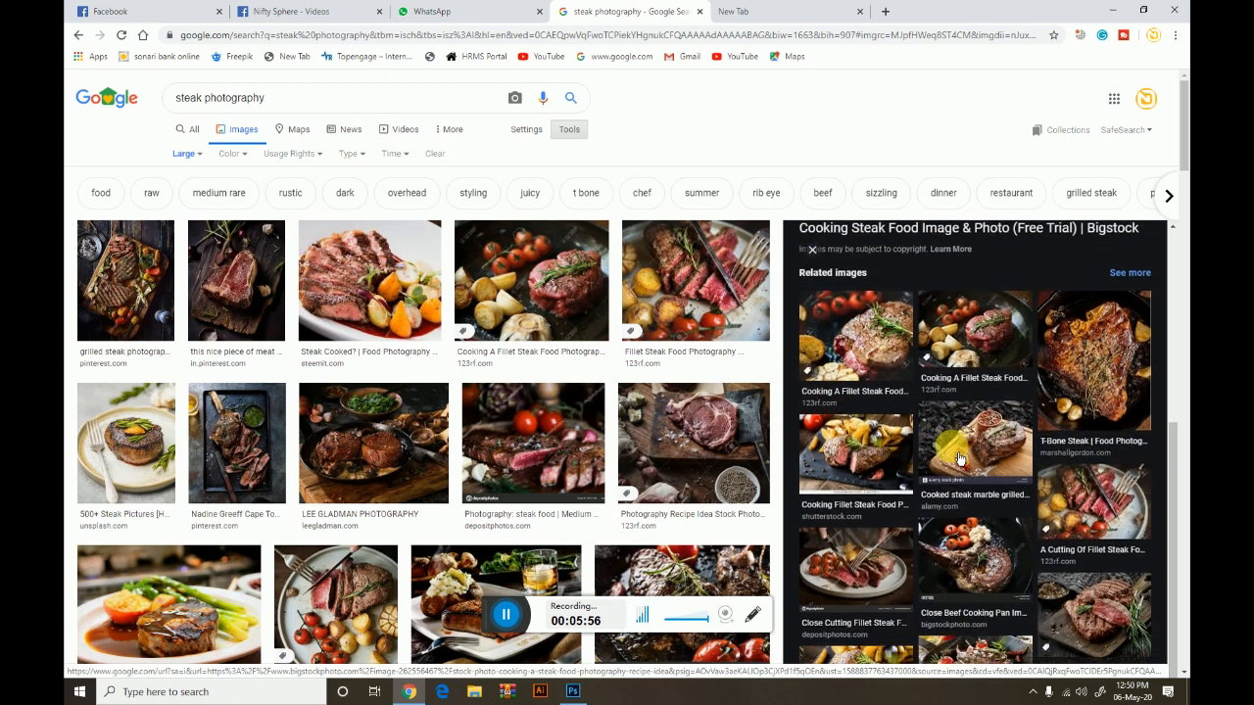
scroll(960, 459, down, 1)
click(1102, 540)
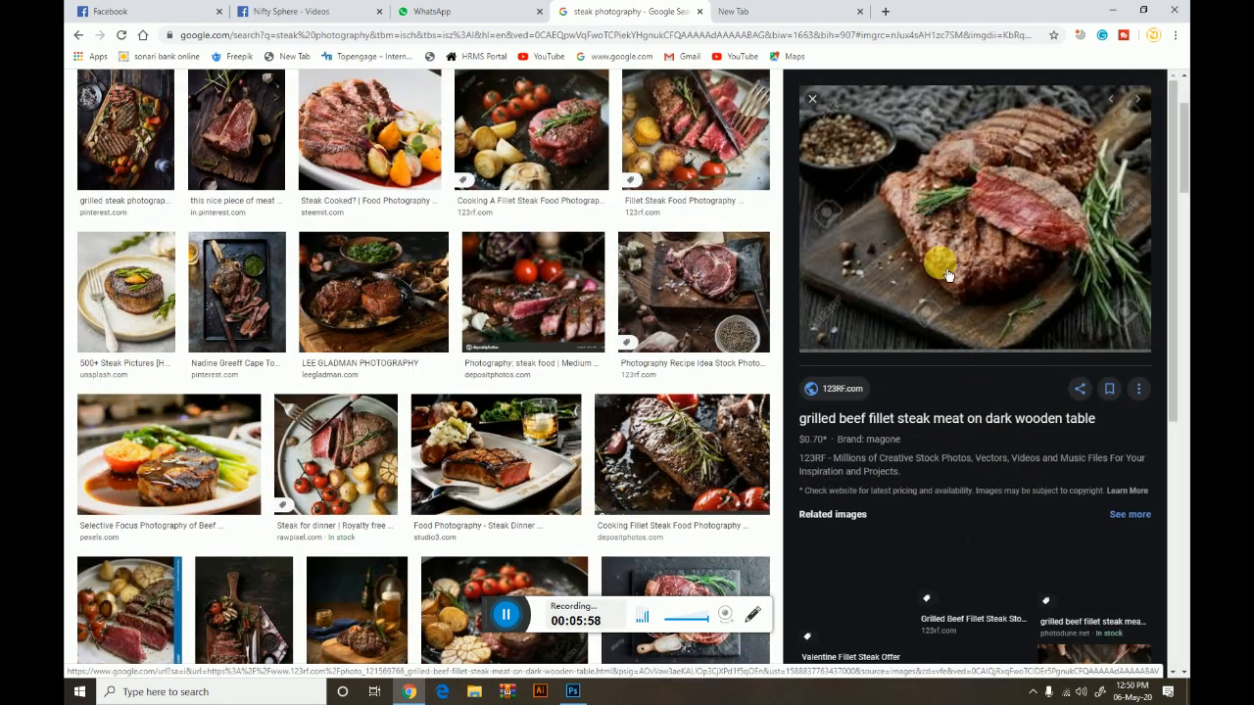
scroll(933, 440, down, 4)
scroll(933, 440, up, 4)
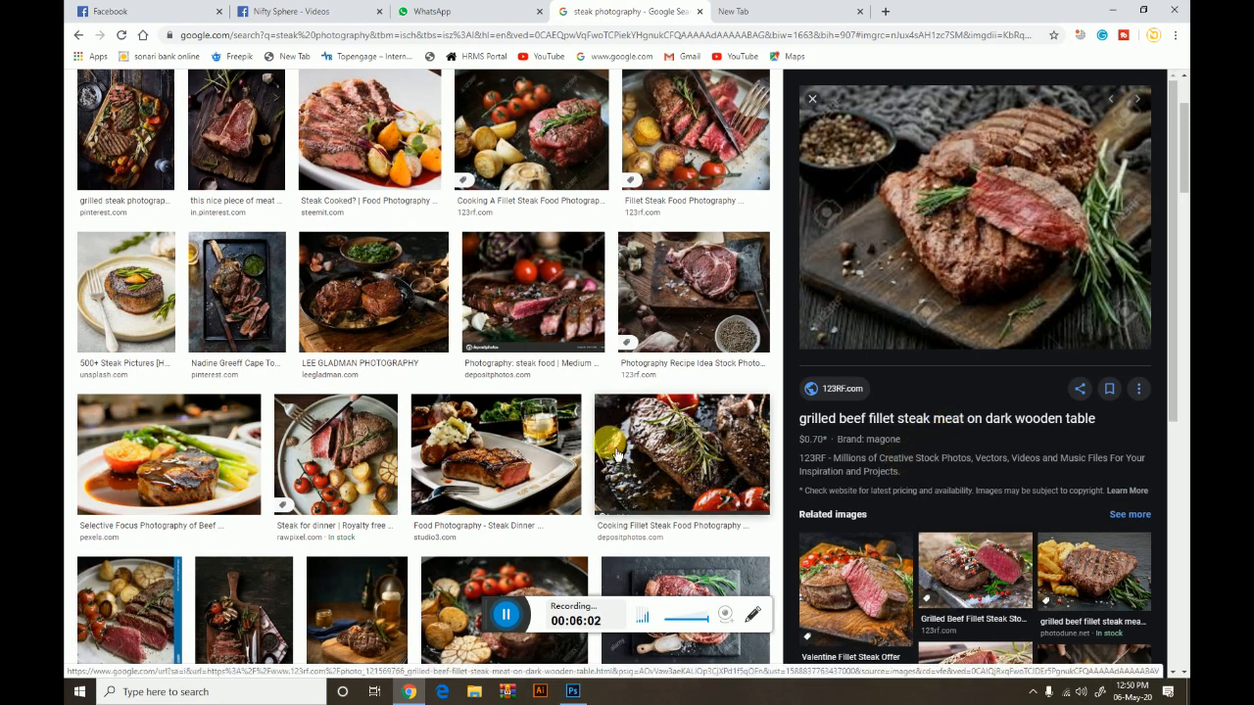
scroll(615, 455, up, 2)
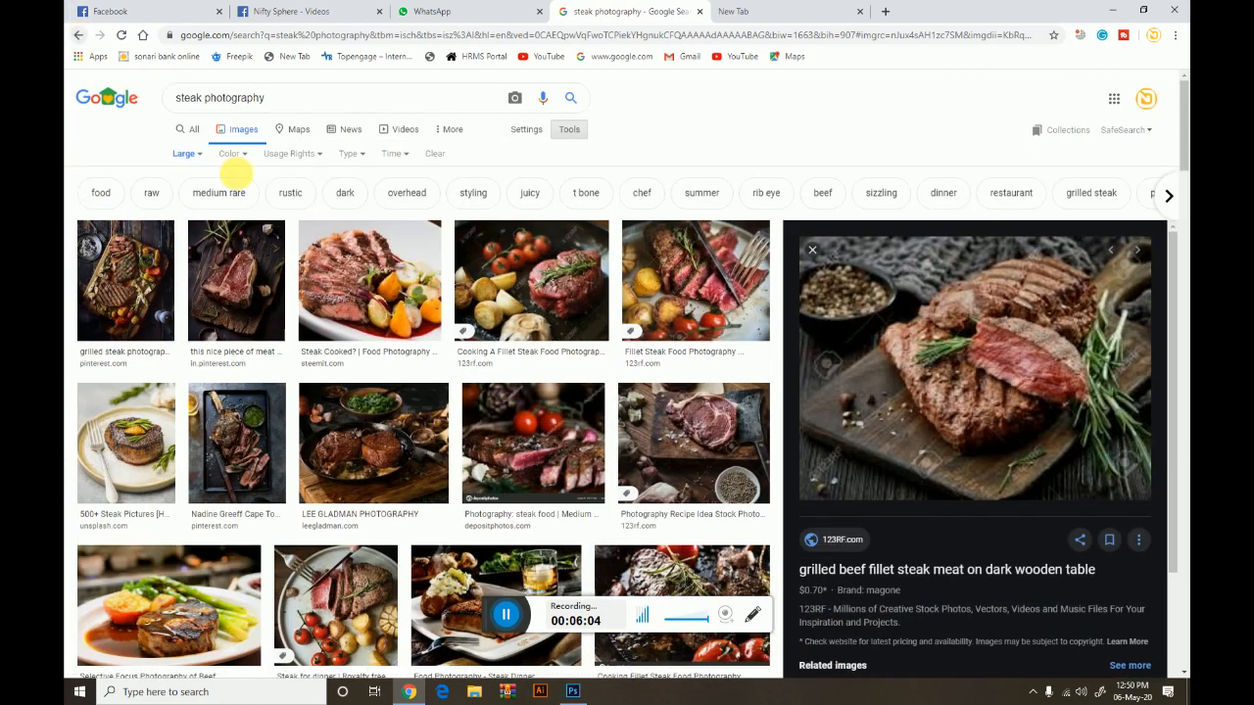
Copy the grilled steak photo with vegetables on a wooden board from Pinterest and paste it into the dark Photoshop document
click(156, 293)
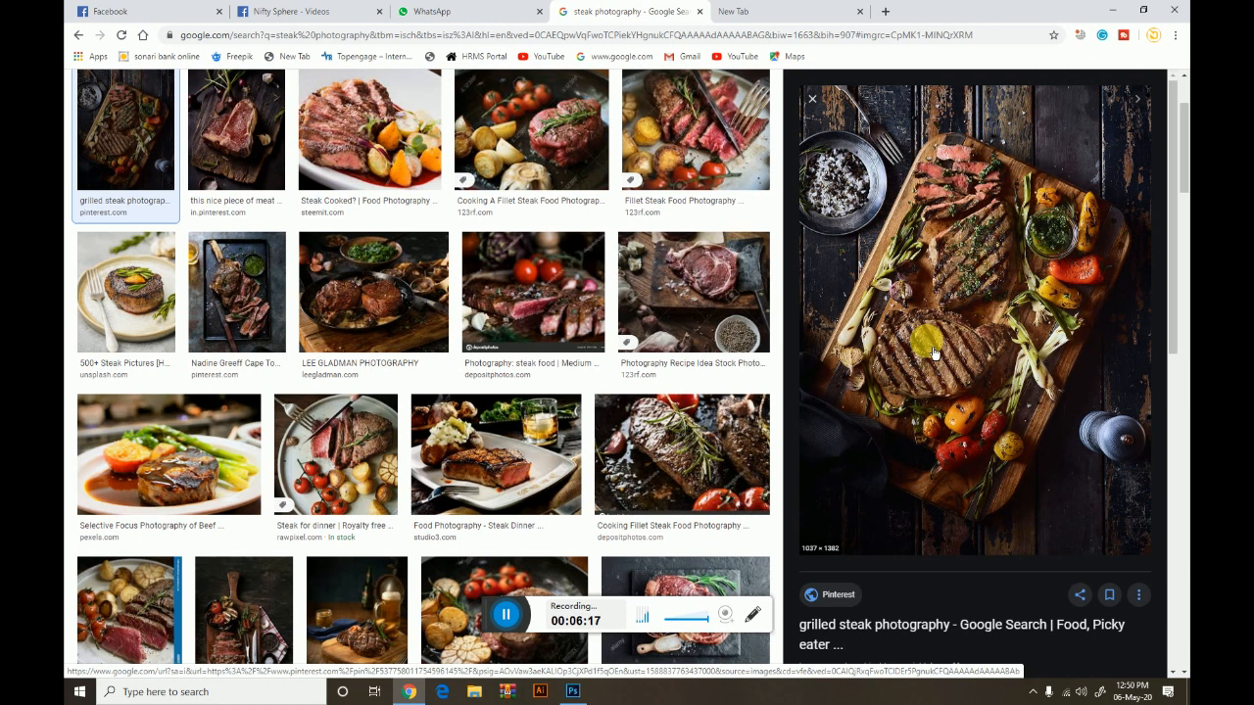
right_click(1000, 261)
click(1046, 406)
click(573, 691)
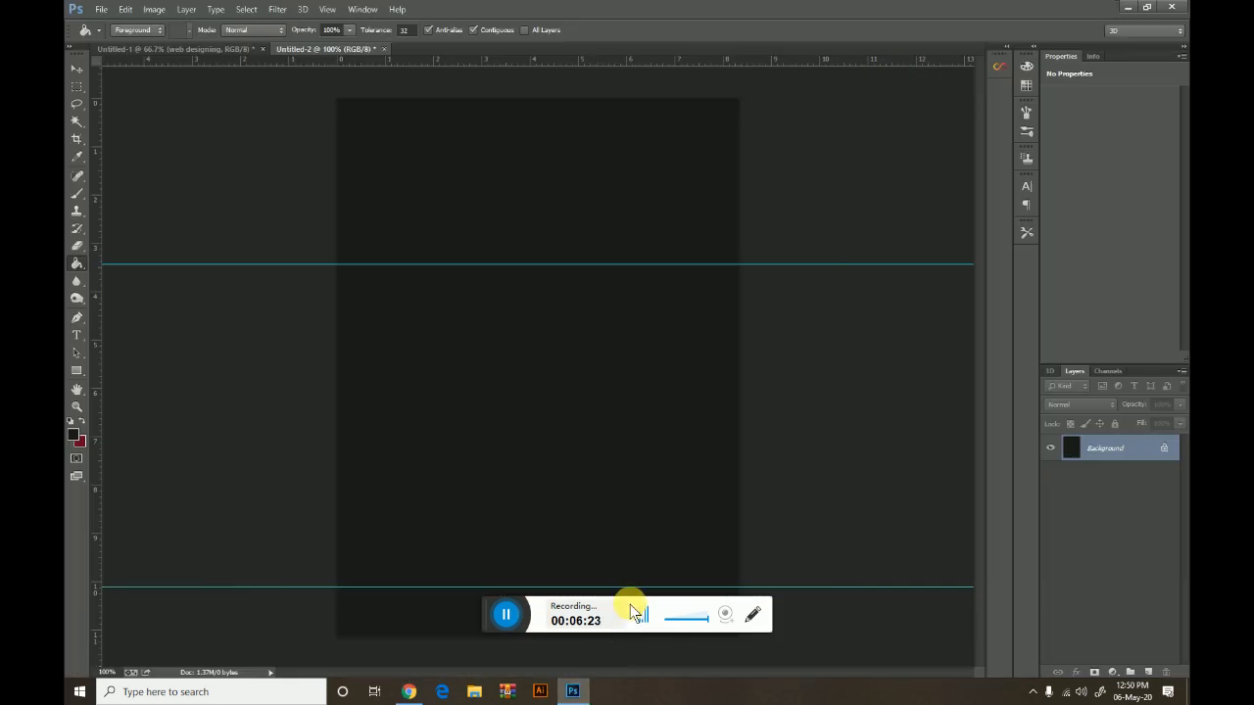
key(ctrl+v)
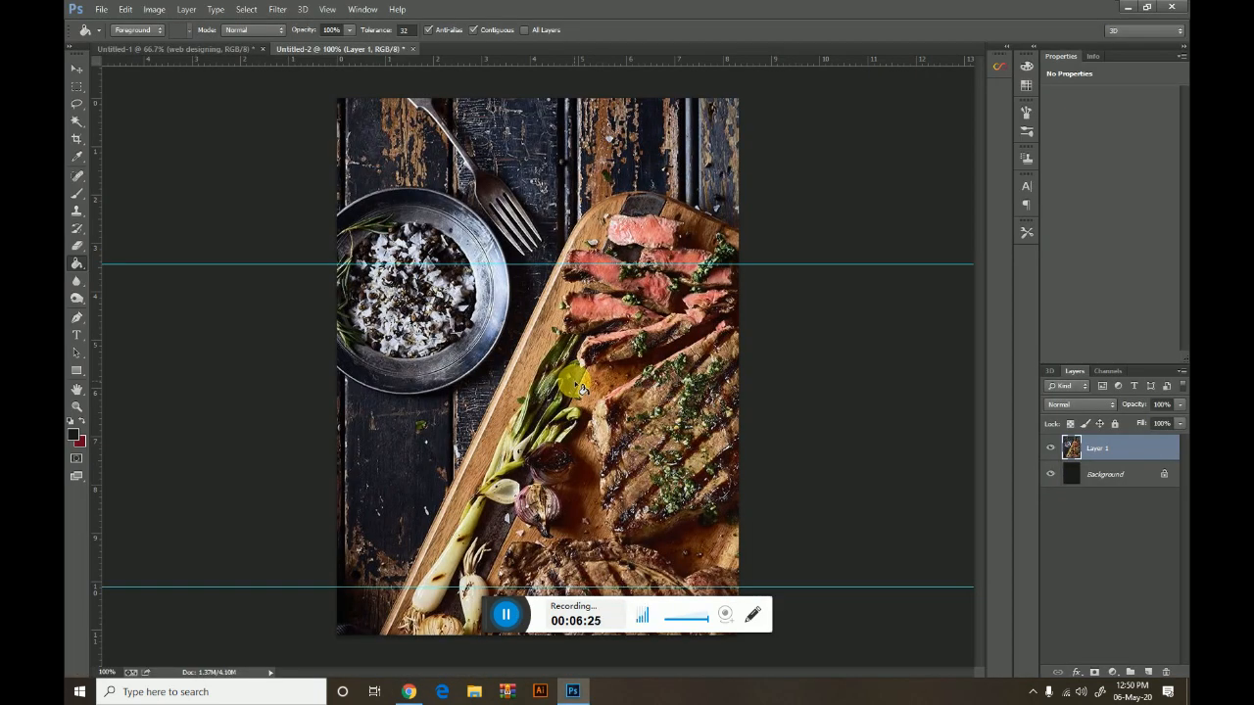
Scale the pasted steak photo down to about 45% and position it inside the page
key(ctrl+minus)
key(ctrl+minus)
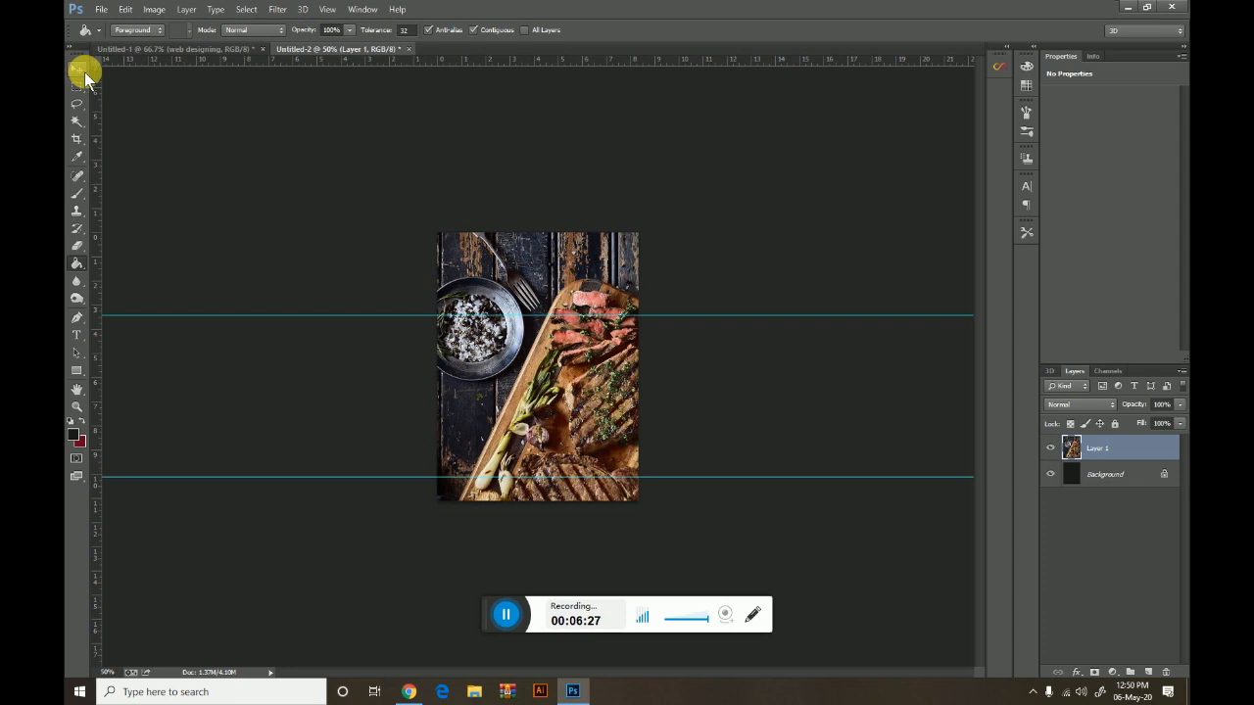
click(83, 71)
drag(438, 235, 490, 326)
drag(552, 402, 524, 349)
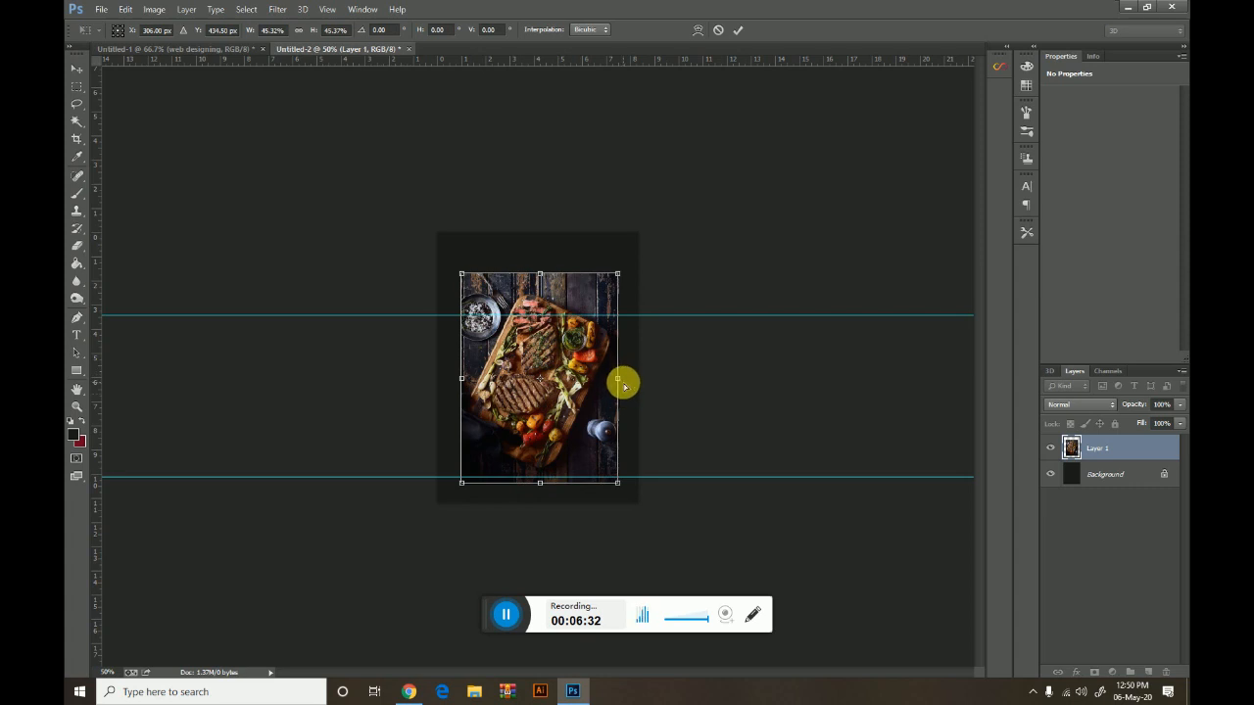
Rotate the steak photo 90° counterclockwise to landscape, move it to the top of the page and apply the transform
key(ctrl+plus)
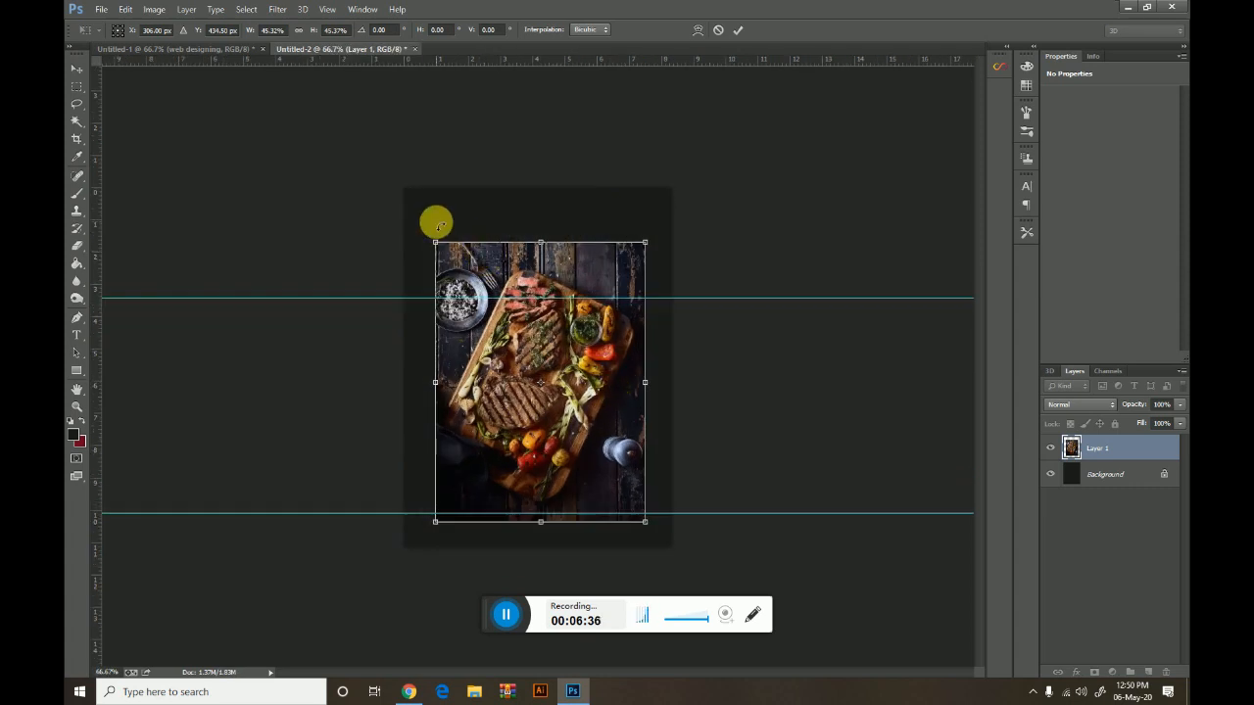
drag(415, 240, 417, 479)
drag(631, 397, 641, 337)
drag(683, 424, 632, 388)
drag(508, 296, 527, 287)
key(ctrl+plus)
drag(603, 173, 597, 131)
key(Return)
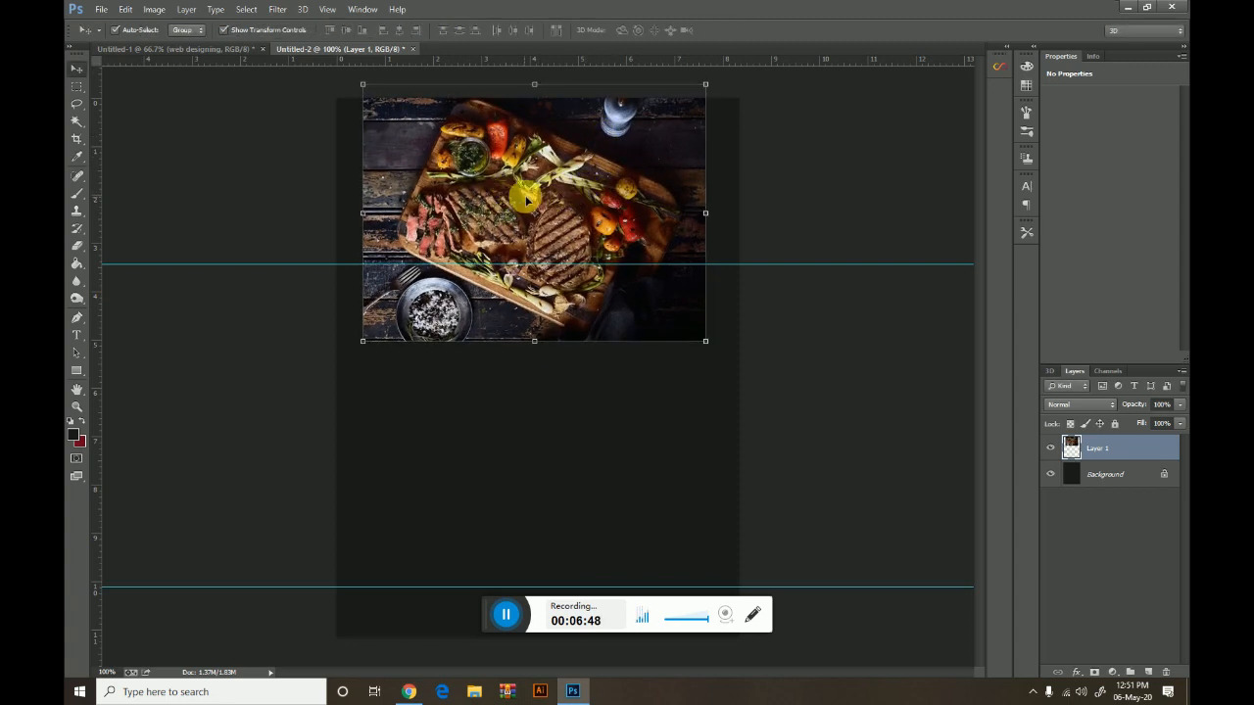
Select the area below the upper guide with the Rectangular Marquee and delete that part of the steak photo
click(77, 87)
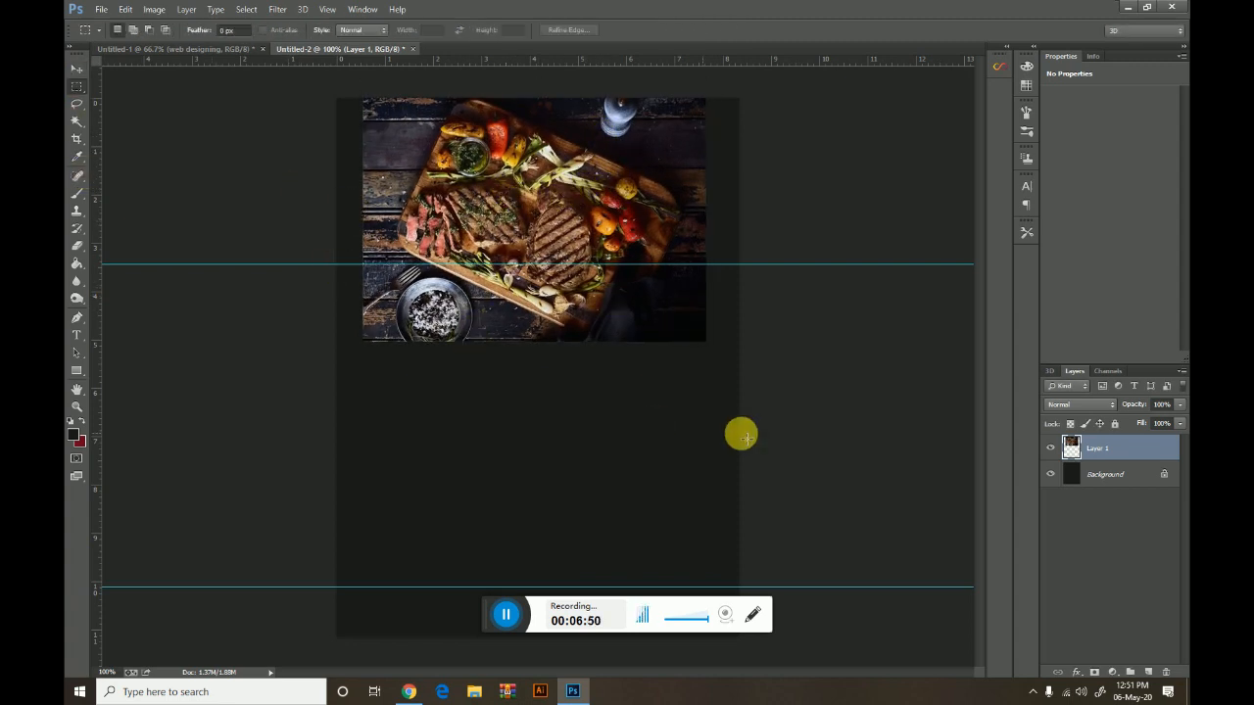
click(849, 398)
drag(589, 405, 230, 266)
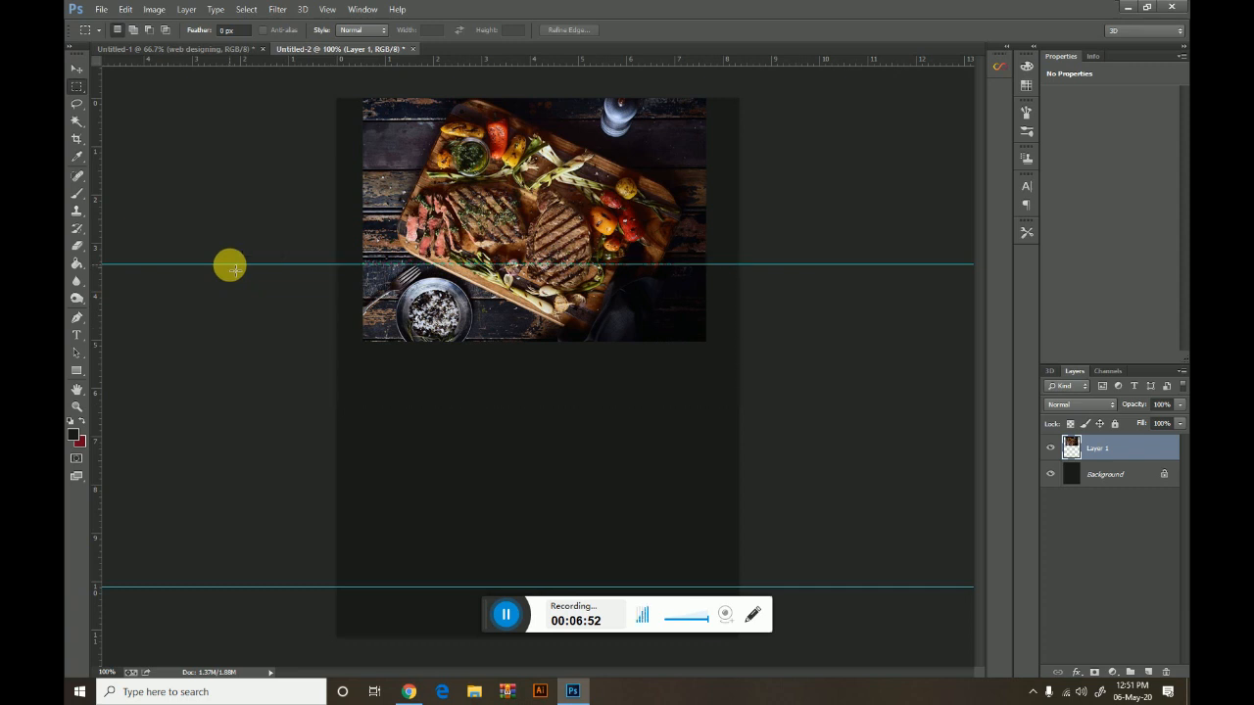
key(Delete)
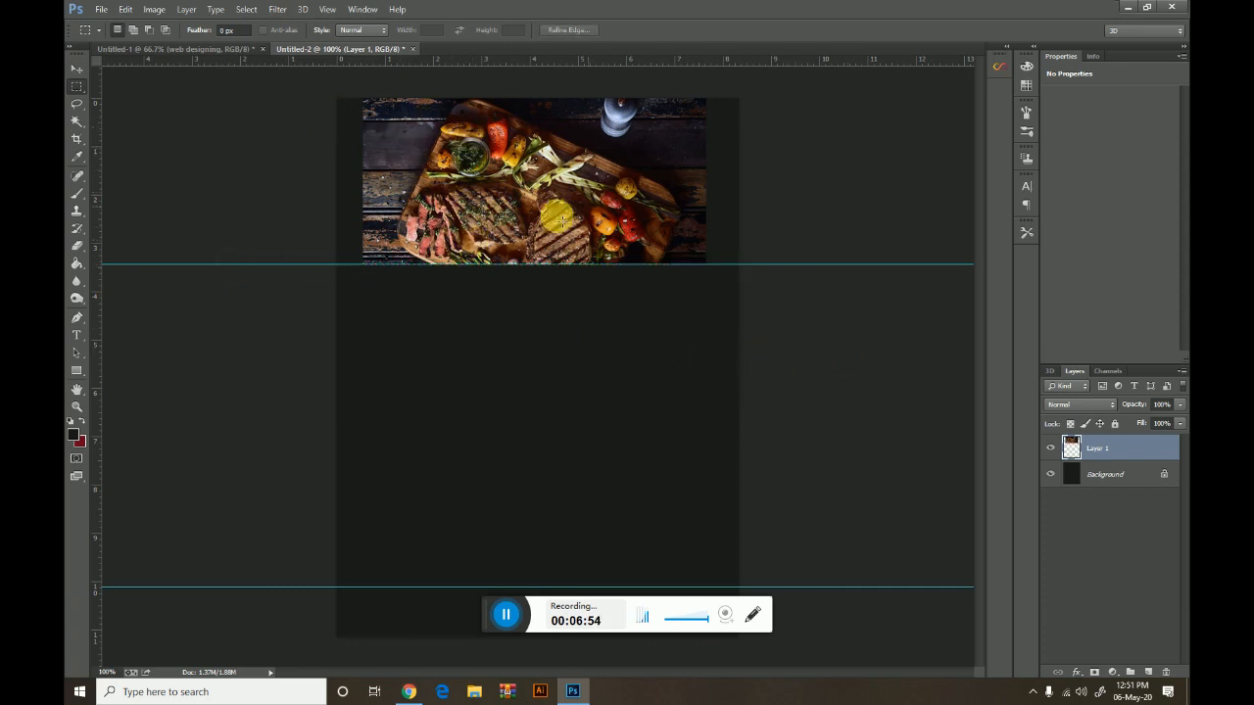
Enlarge the cropped steak photo to about 110% so it spans nearly the full page width
click(82, 407)
click(618, 276)
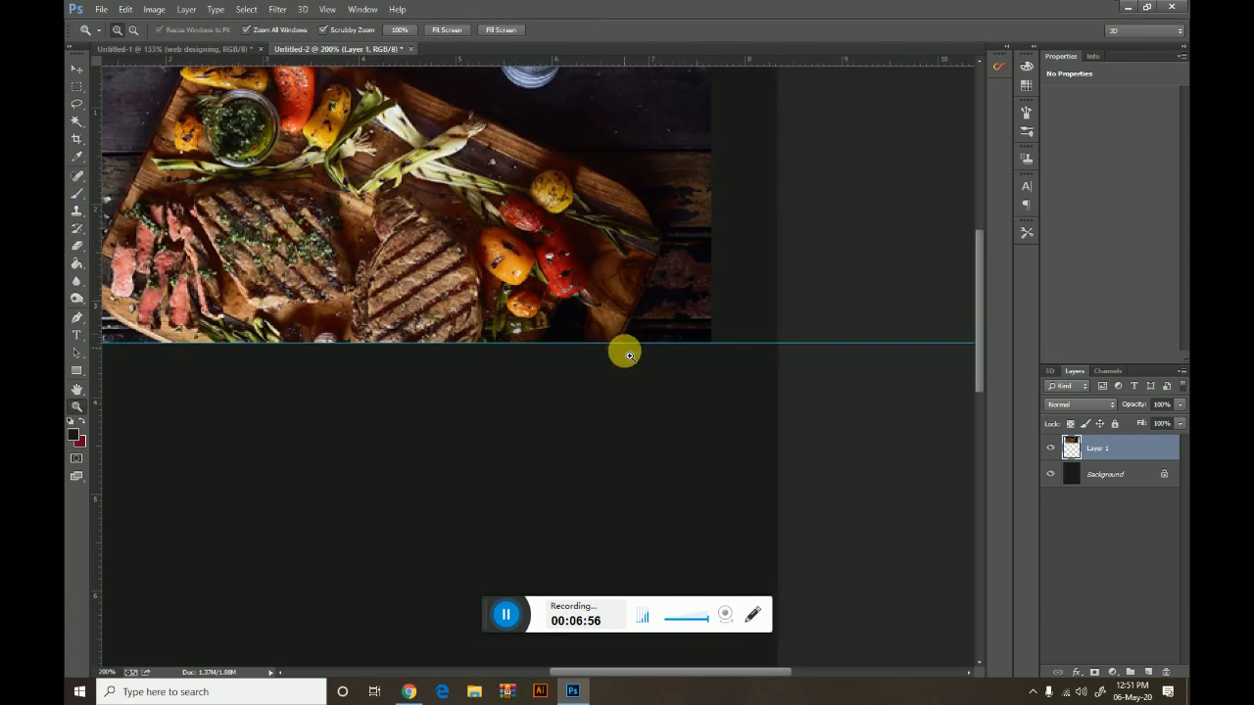
scroll(624, 350, up, 1)
right_click(511, 319)
click(554, 405)
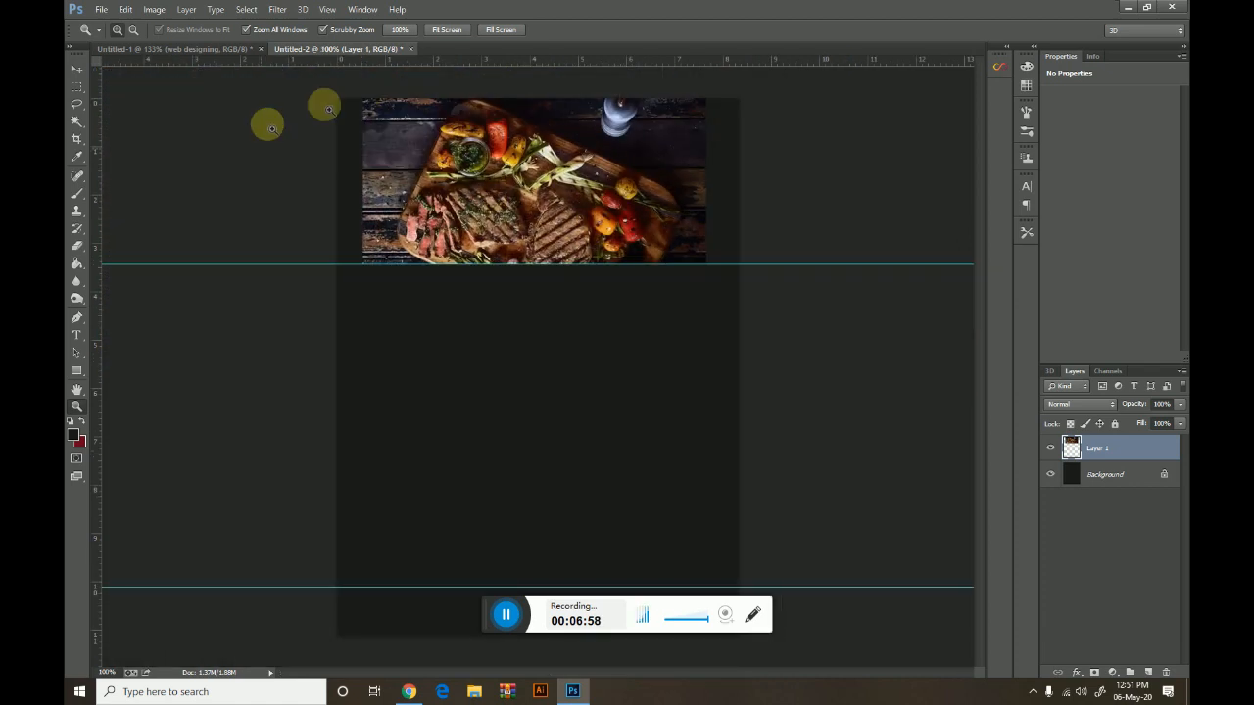
click(78, 69)
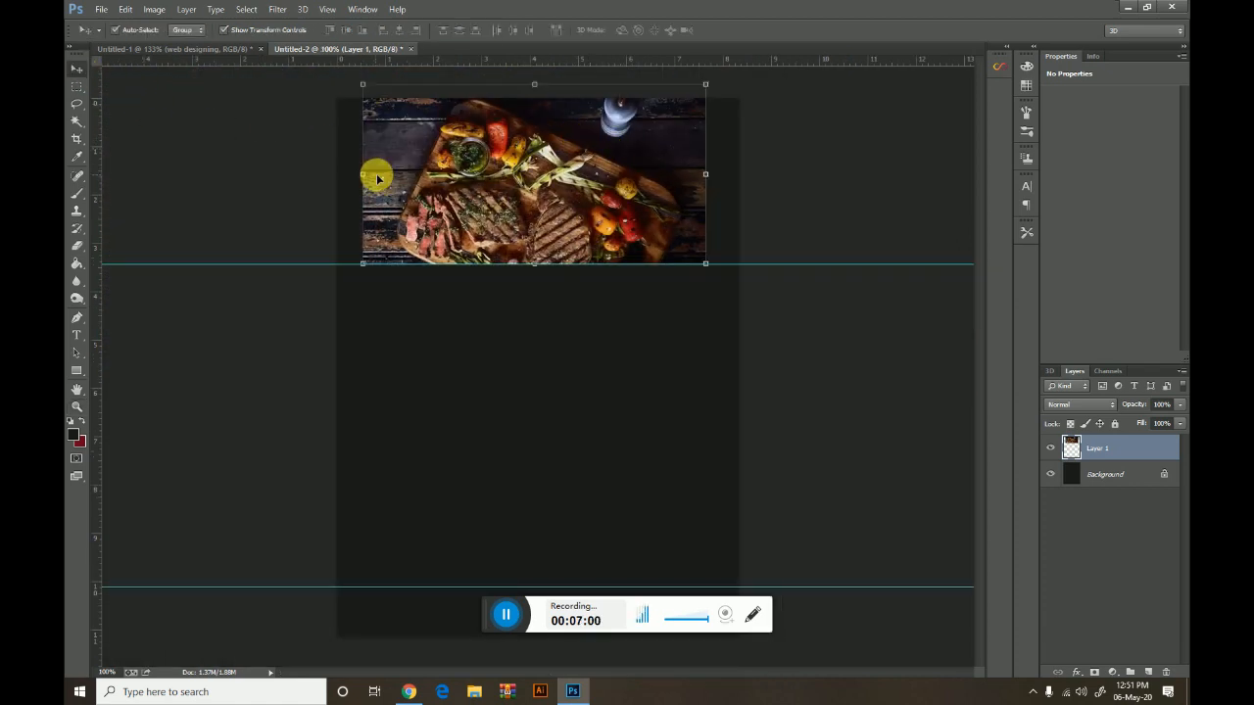
drag(711, 265, 723, 273)
drag(361, 273, 347, 281)
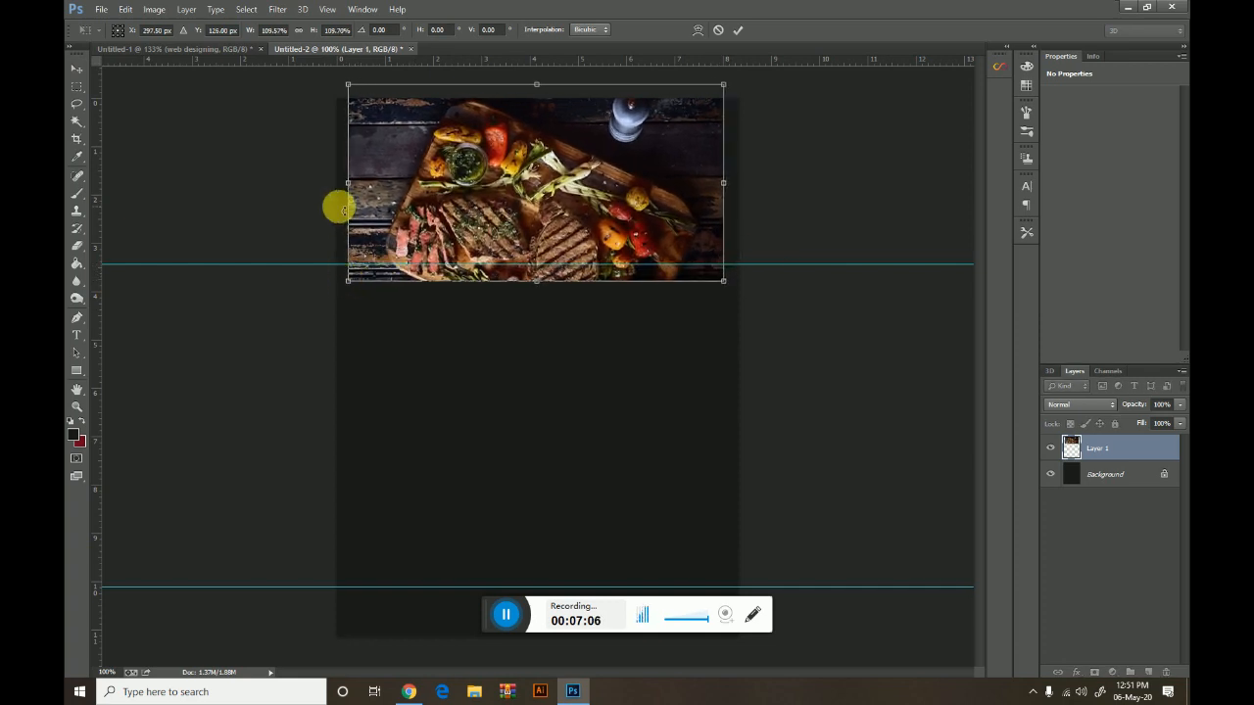
key(Return)
Delete the strip of the enlarged photo that extends below the upper guide and clear the selection
click(77, 86)
drag(797, 332, 333, 274)
click(368, 296)
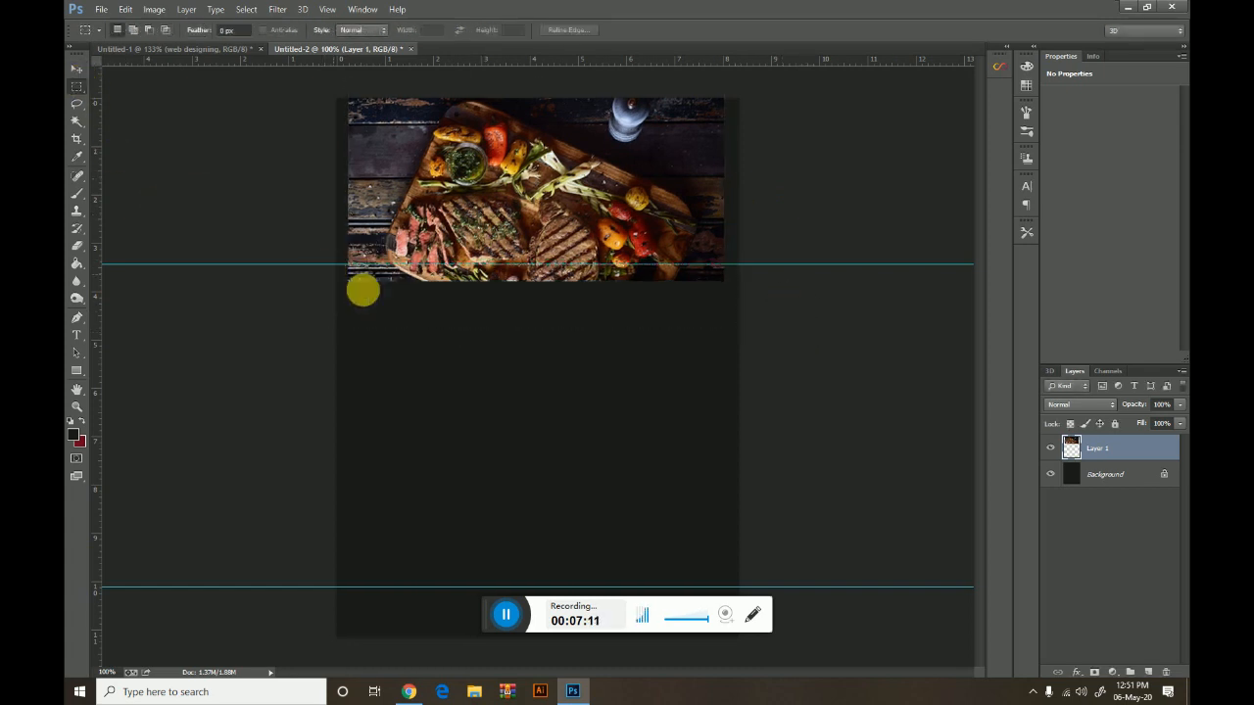
drag(781, 324, 322, 264)
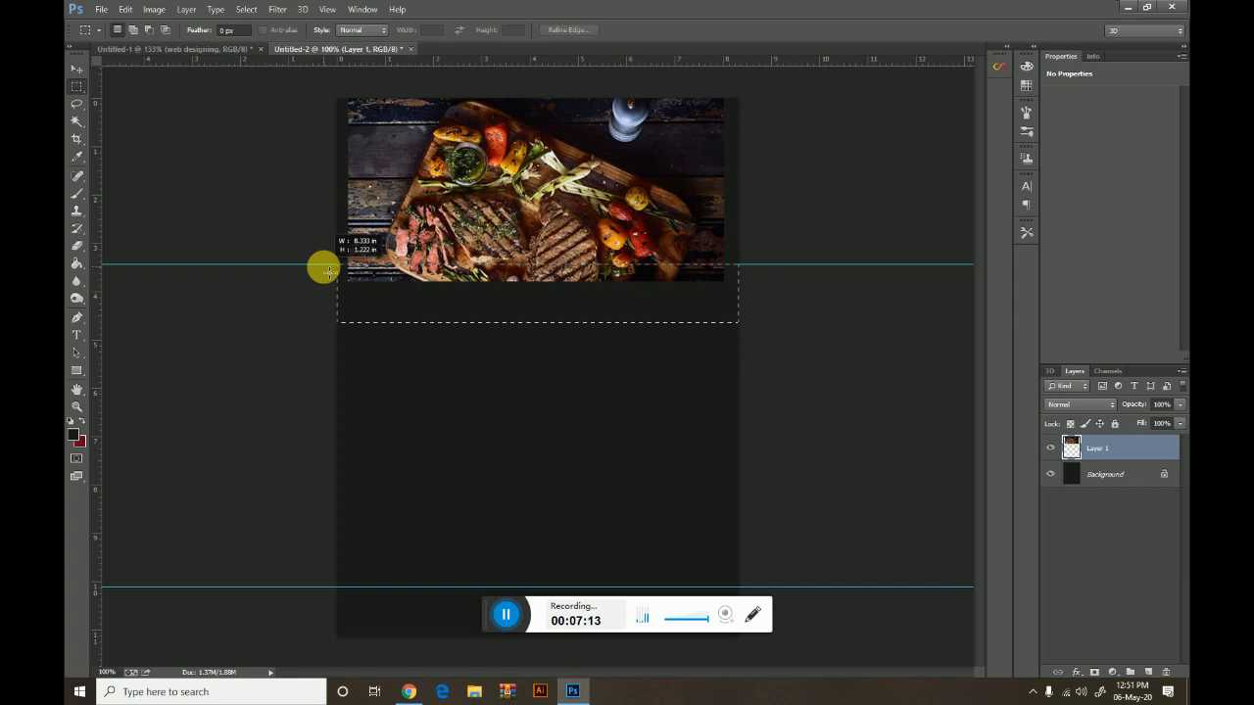
key(Delete)
click(744, 346)
Select a thin full-width strip along the page's top edge, apply a Gaussian Blur of about 20 pixels to it and deselect
drag(338, 98, 764, 120)
click(278, 9)
mouse_move(370, 157)
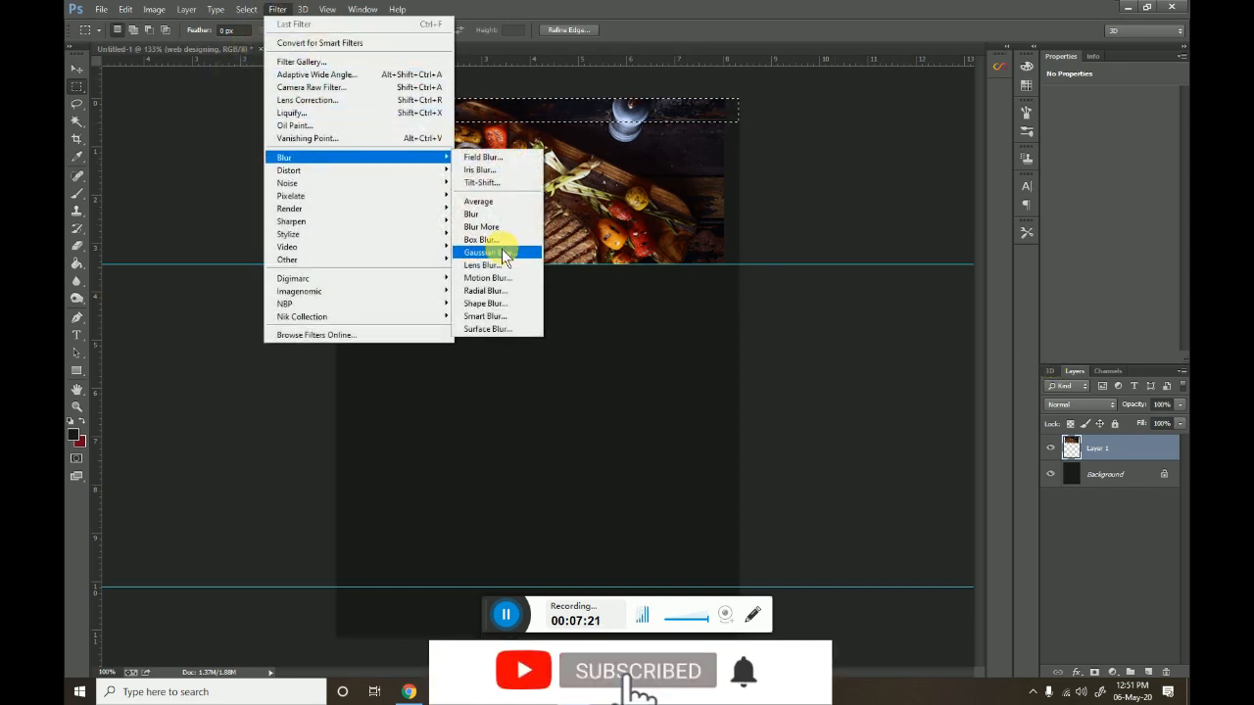
click(502, 251)
drag(949, 333, 947, 335)
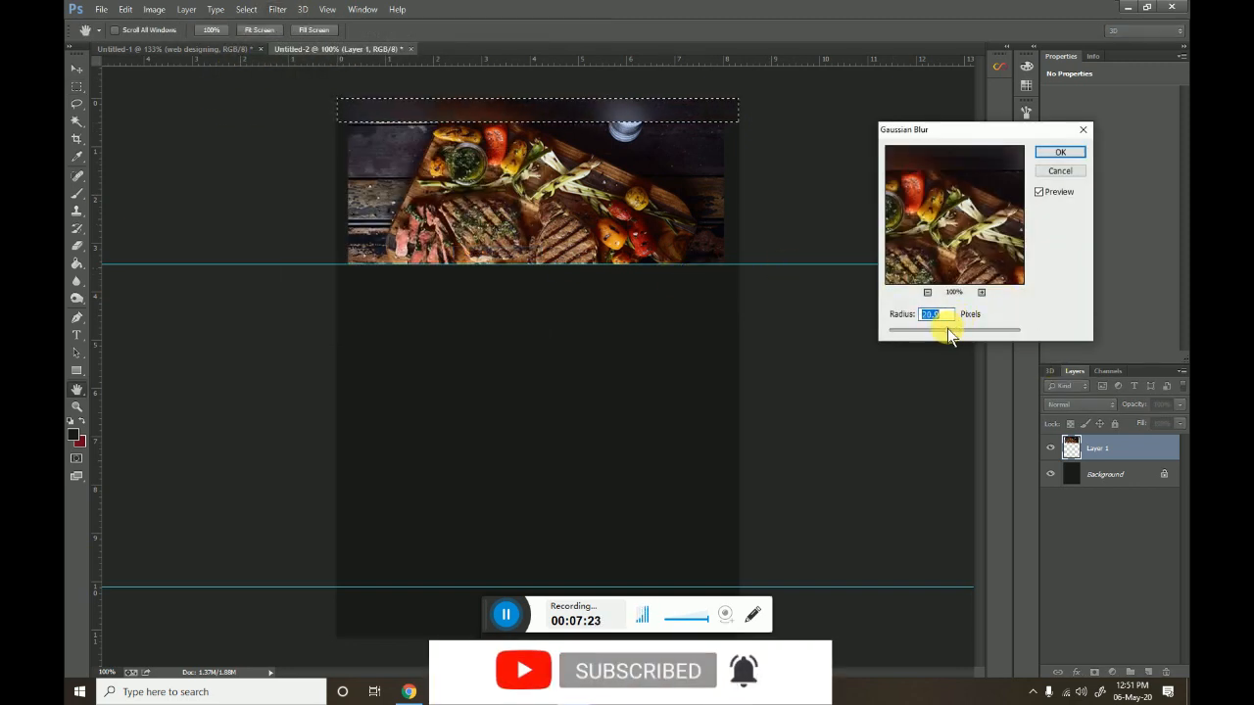
click(1060, 152)
click(77, 87)
click(204, 153)
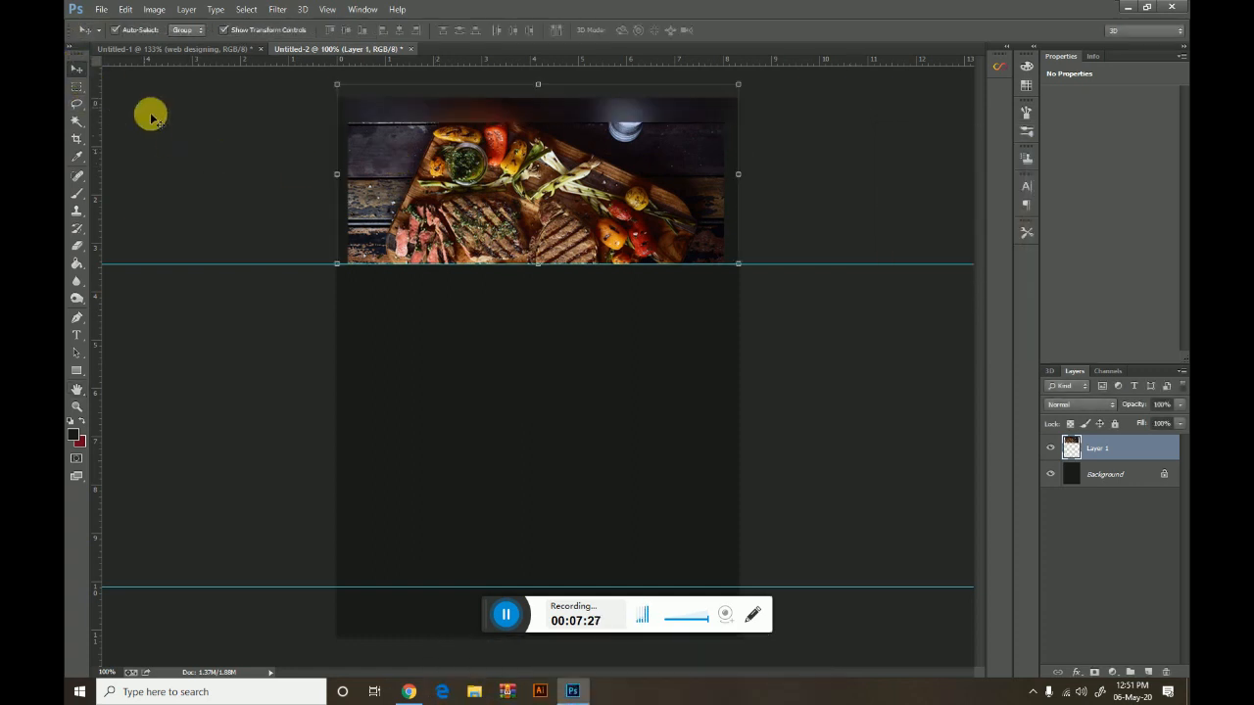
Set the foreground colour to white and draw a thin rectangle about 610 by 4 px along the blurred strip's lower edge
click(74, 434)
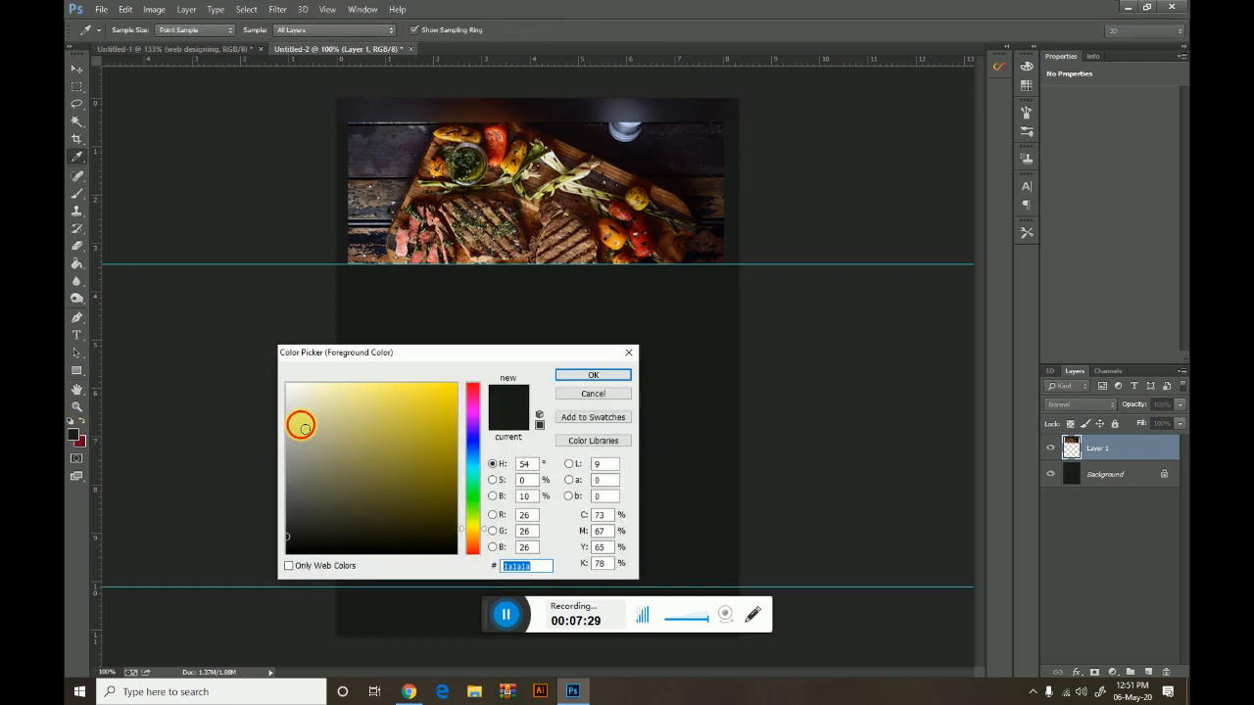
click(287, 384)
click(601, 379)
drag(338, 123, 747, 124)
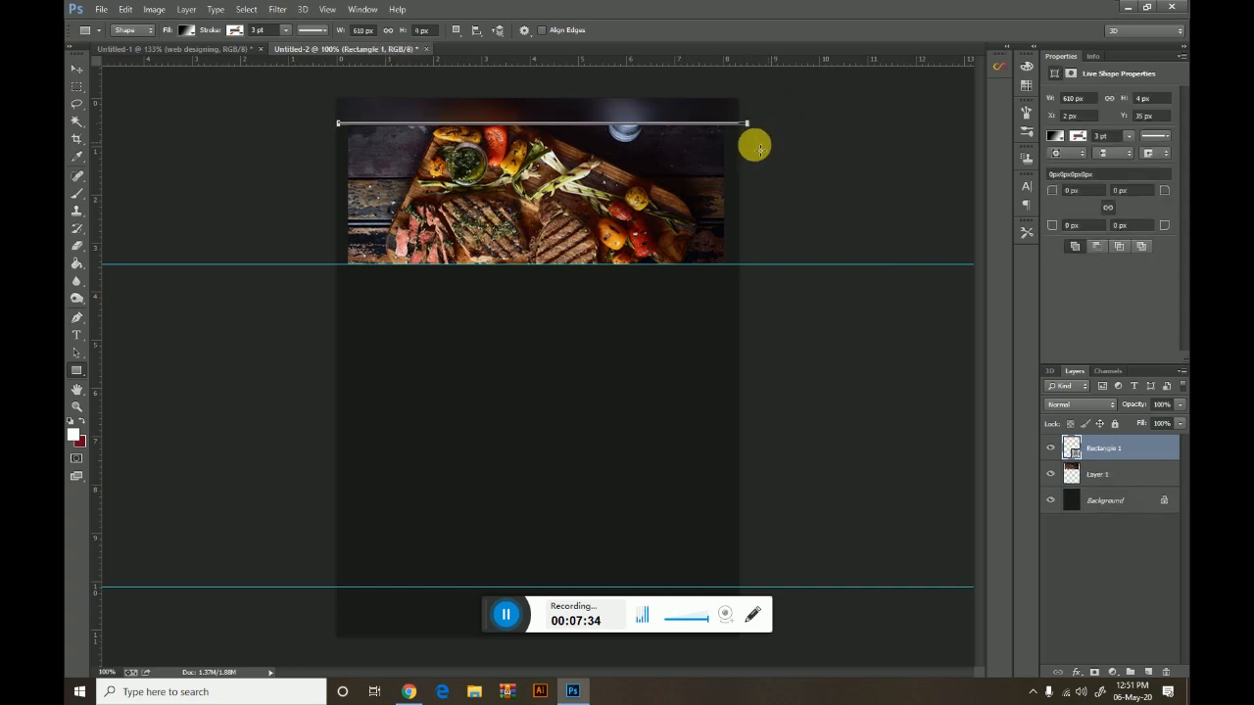
Change the thin header line's gradient fill to solid white and deselect it
click(182, 31)
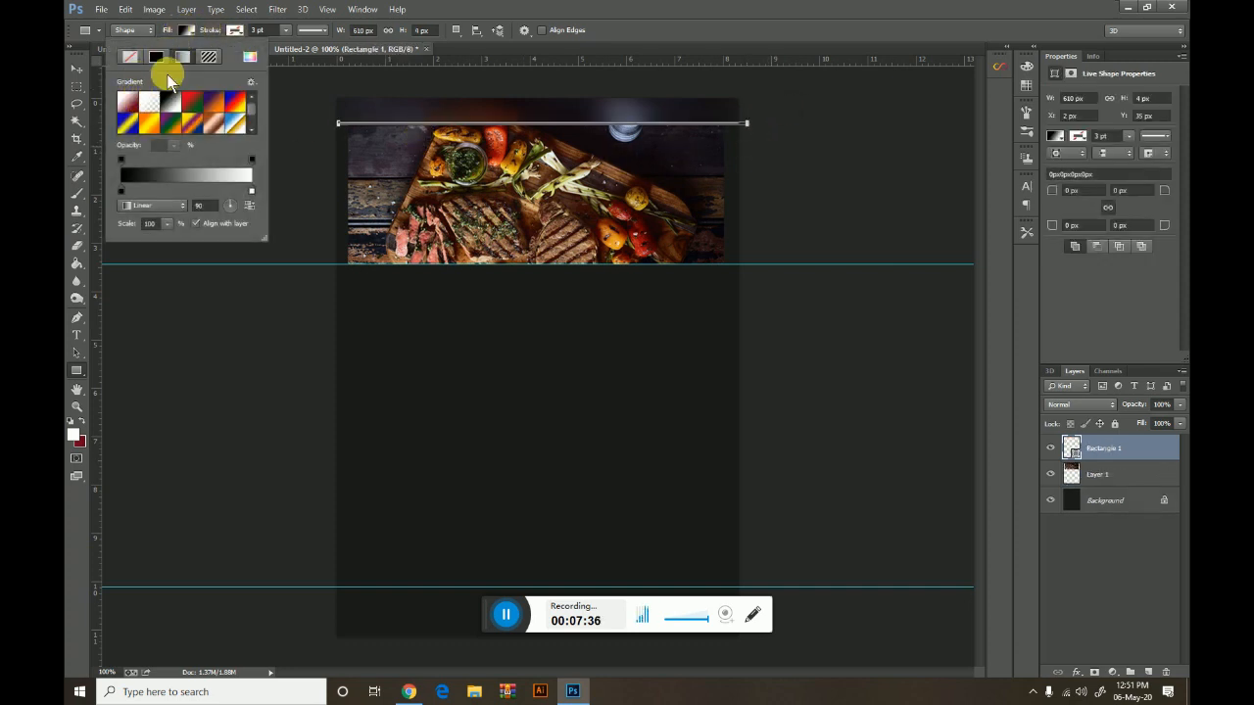
click(158, 57)
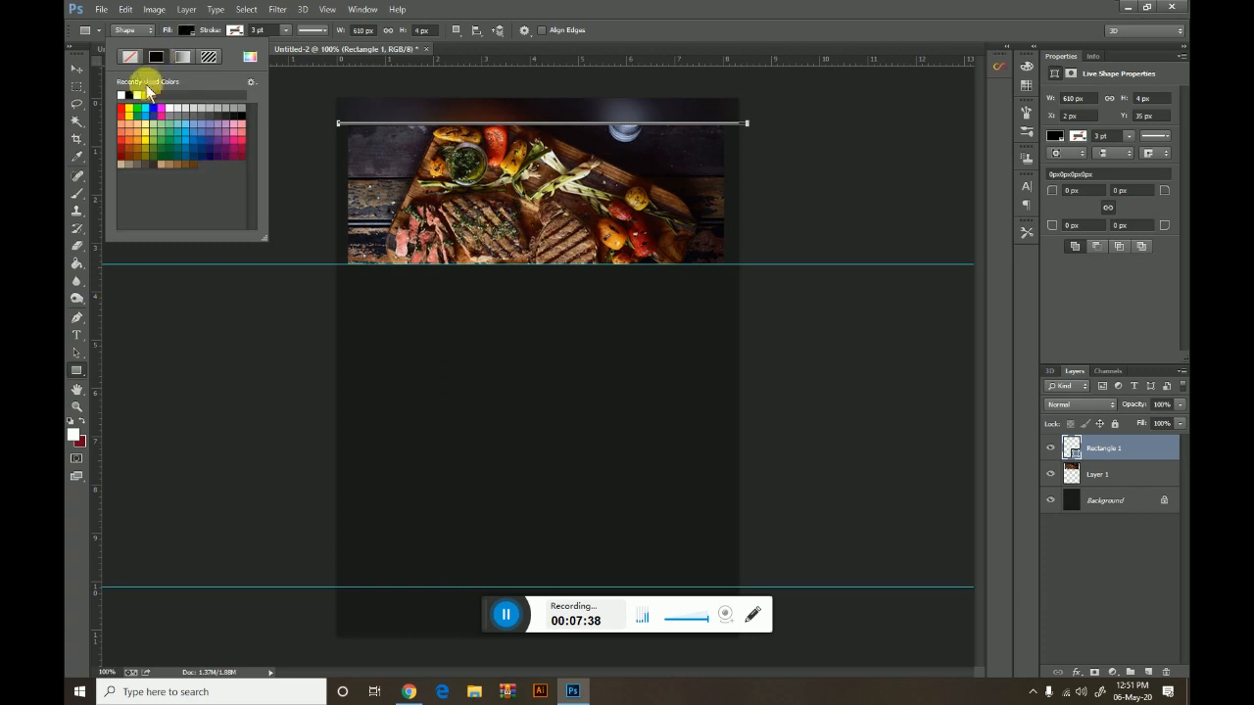
click(120, 95)
click(78, 66)
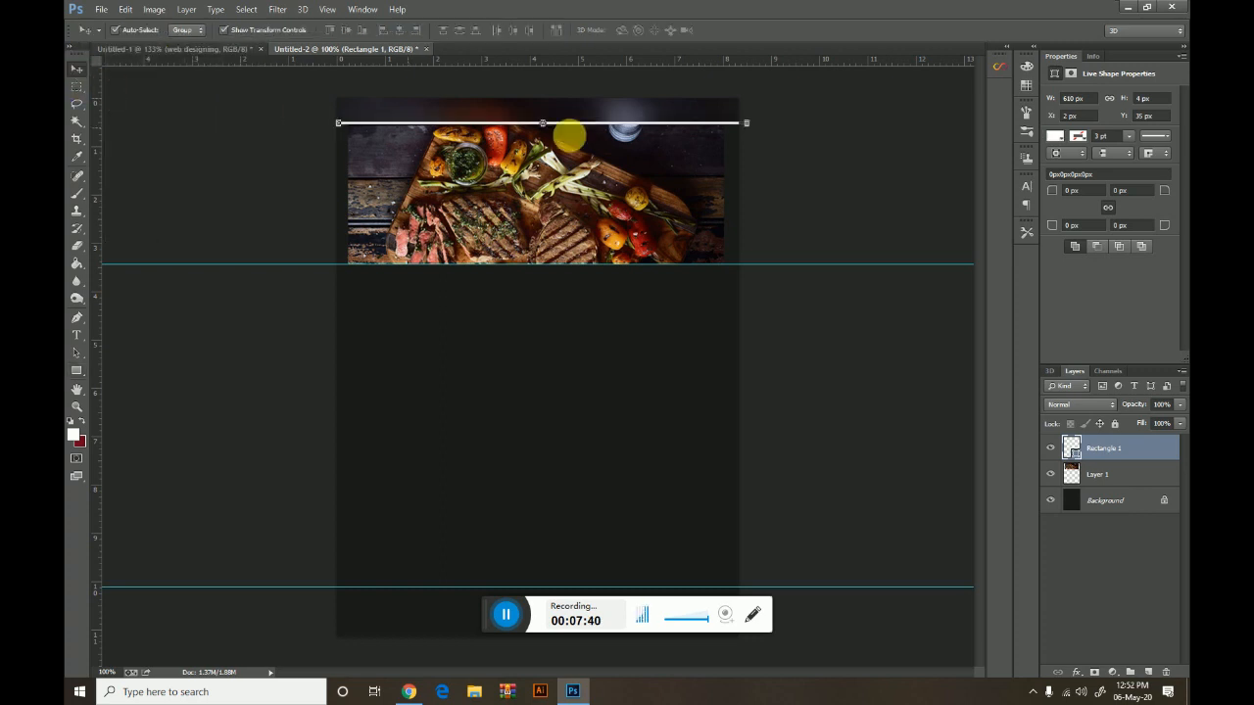
click(891, 145)
Inspect the white header line up close and slightly lower its layer opacity
key(ctrl+plus)
drag(655, 196, 613, 565)
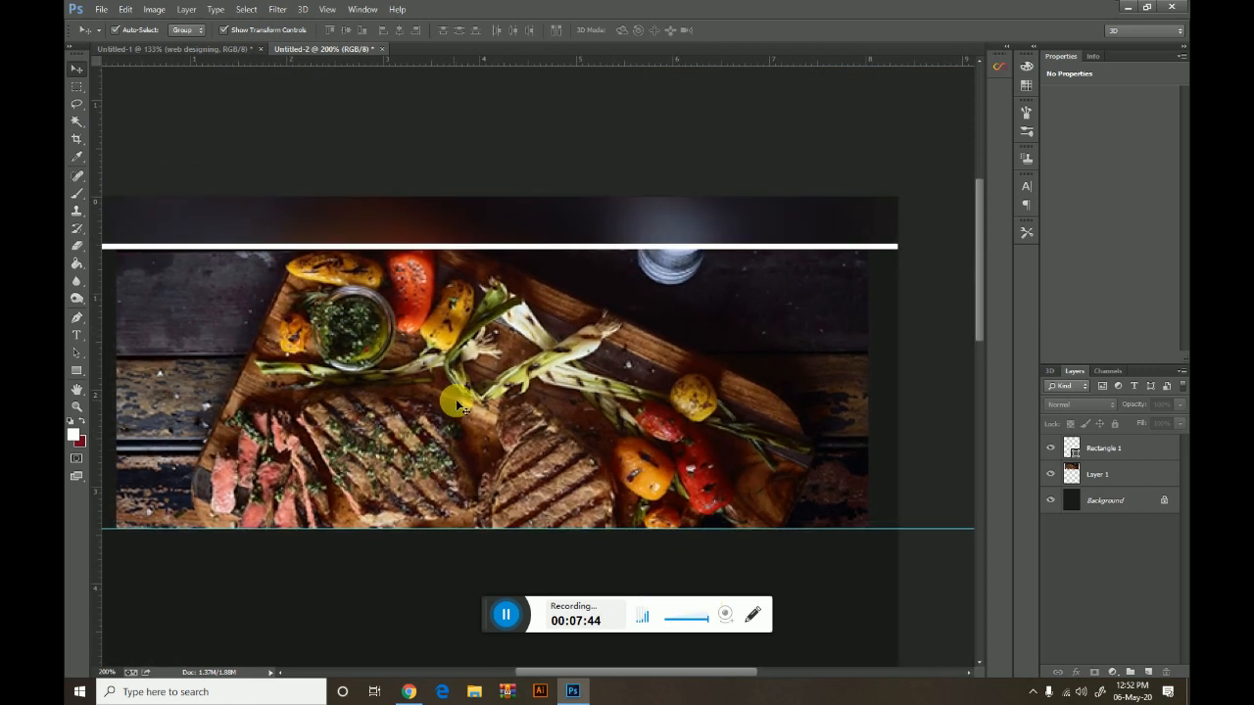
key(ctrl+minus)
click(534, 122)
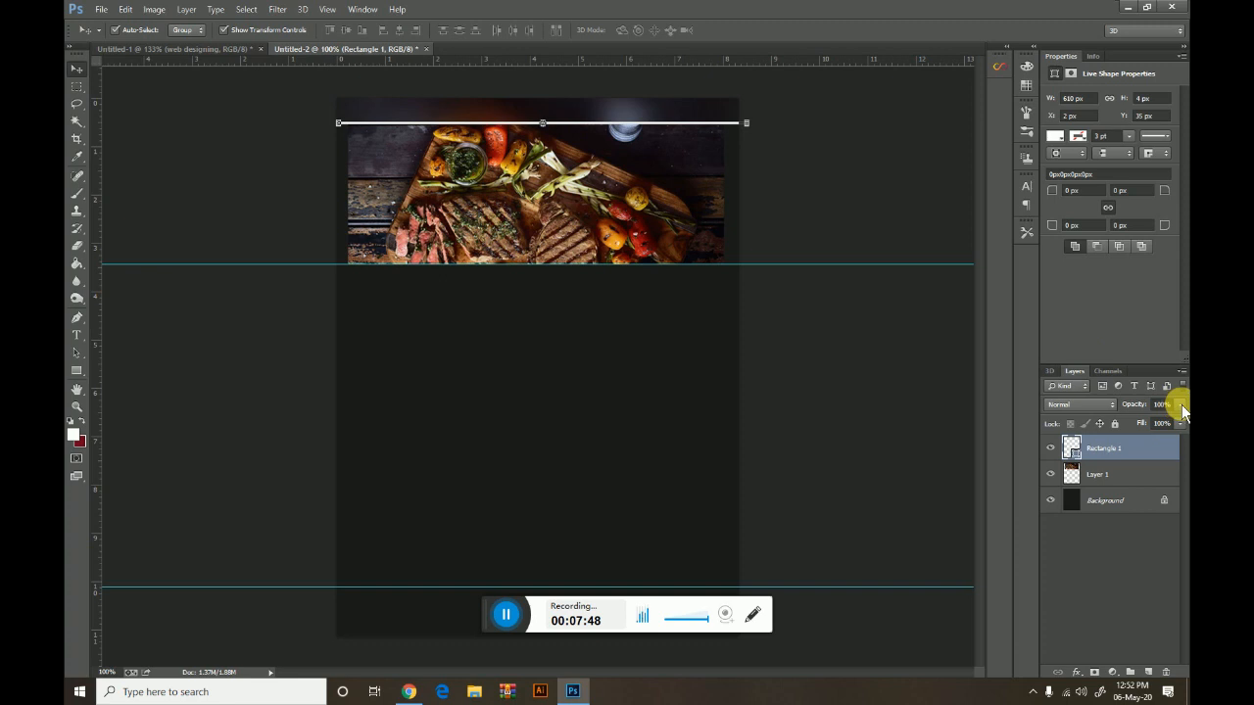
click(823, 172)
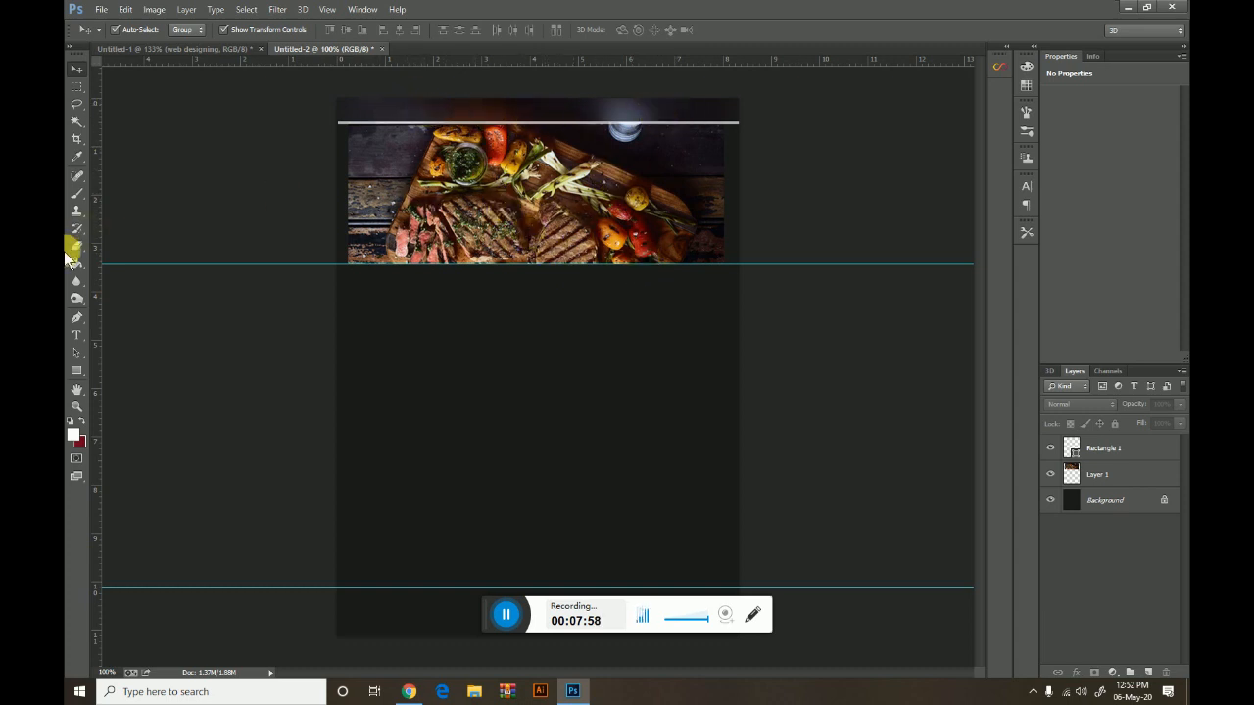
Add white text HOME in the dark middle area of the page and enlarge it to about 28.63 pt
click(80, 331)
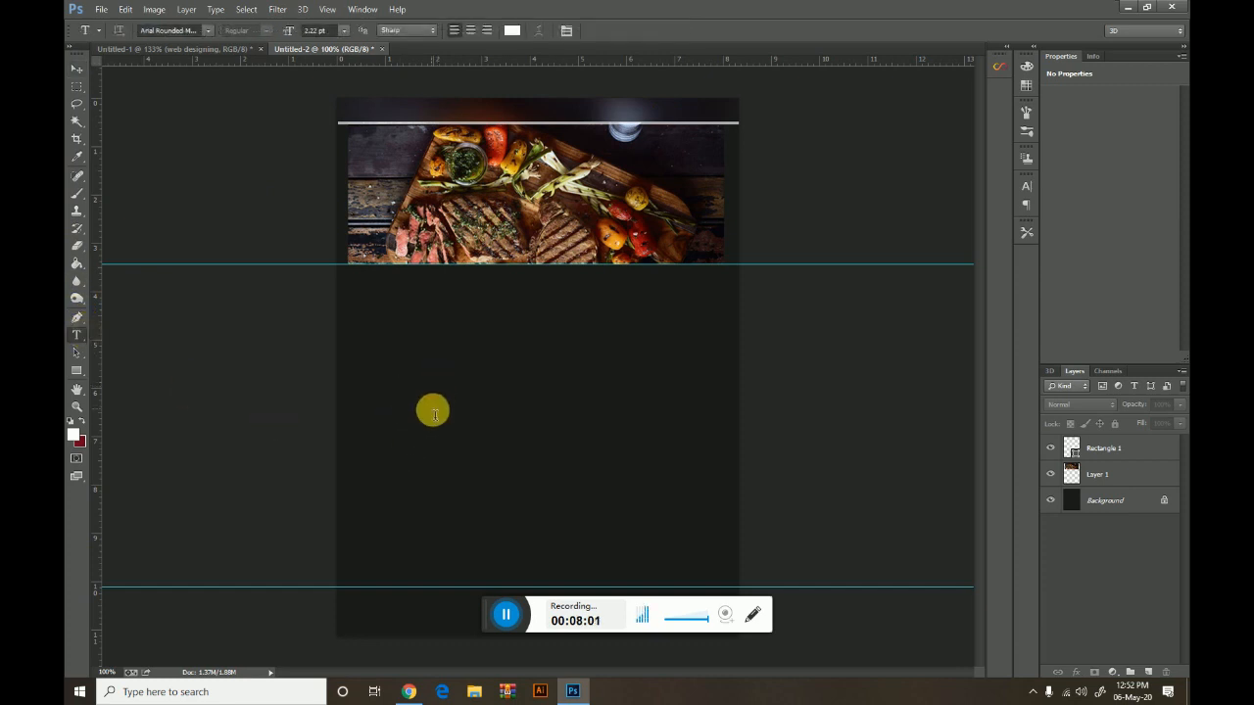
click(431, 407)
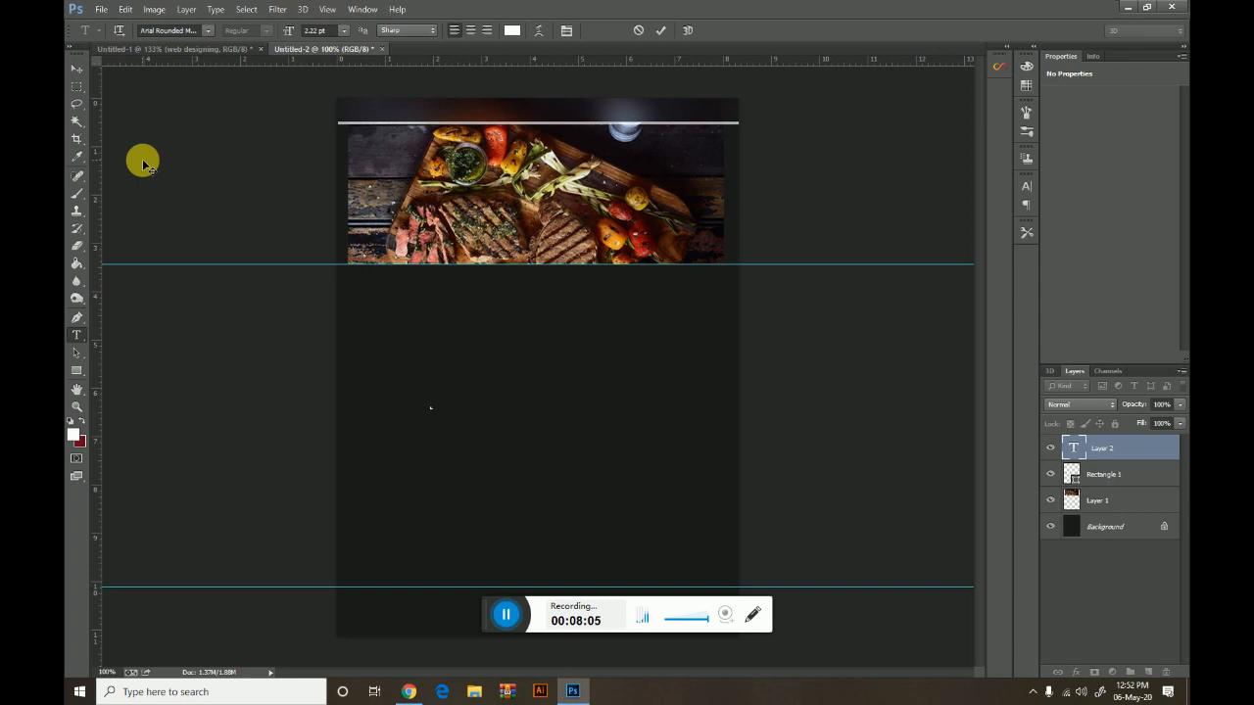
click(77, 68)
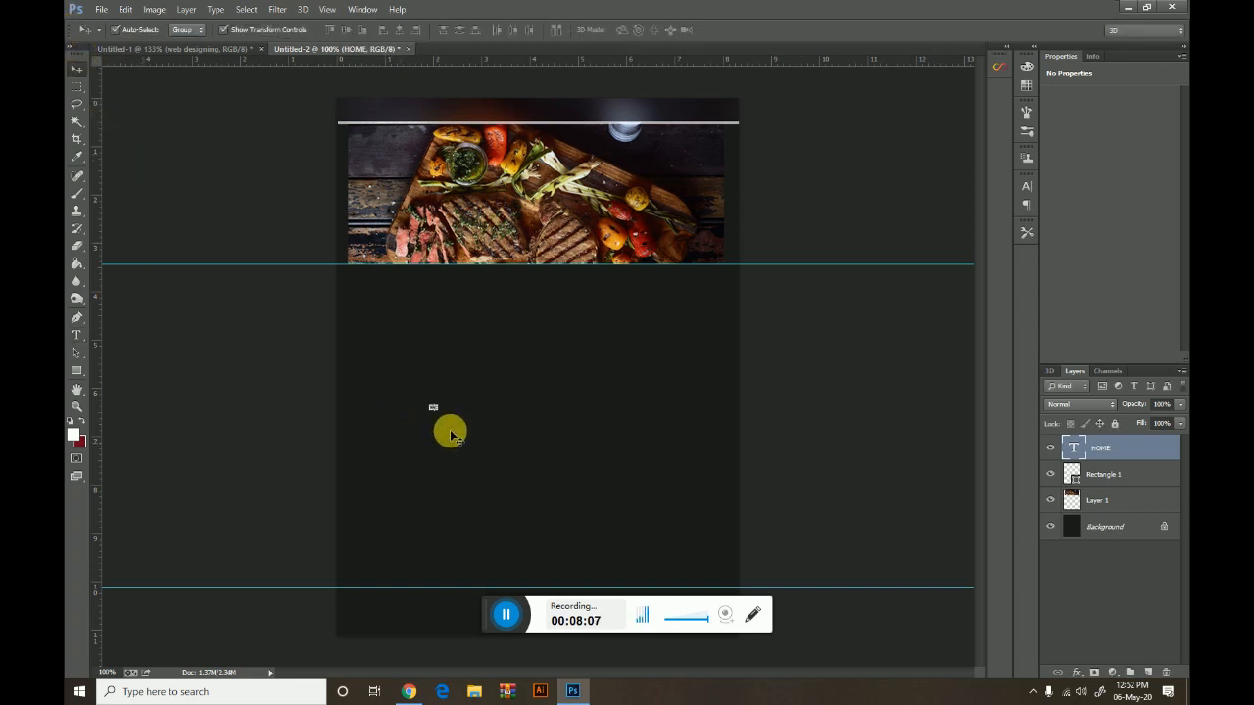
drag(438, 406, 498, 396)
key(Return)
Extend the HOME text into the menu line "HOME ABOUT US GALLERY CONTACT US"
double_click(1075, 449)
click(492, 398)
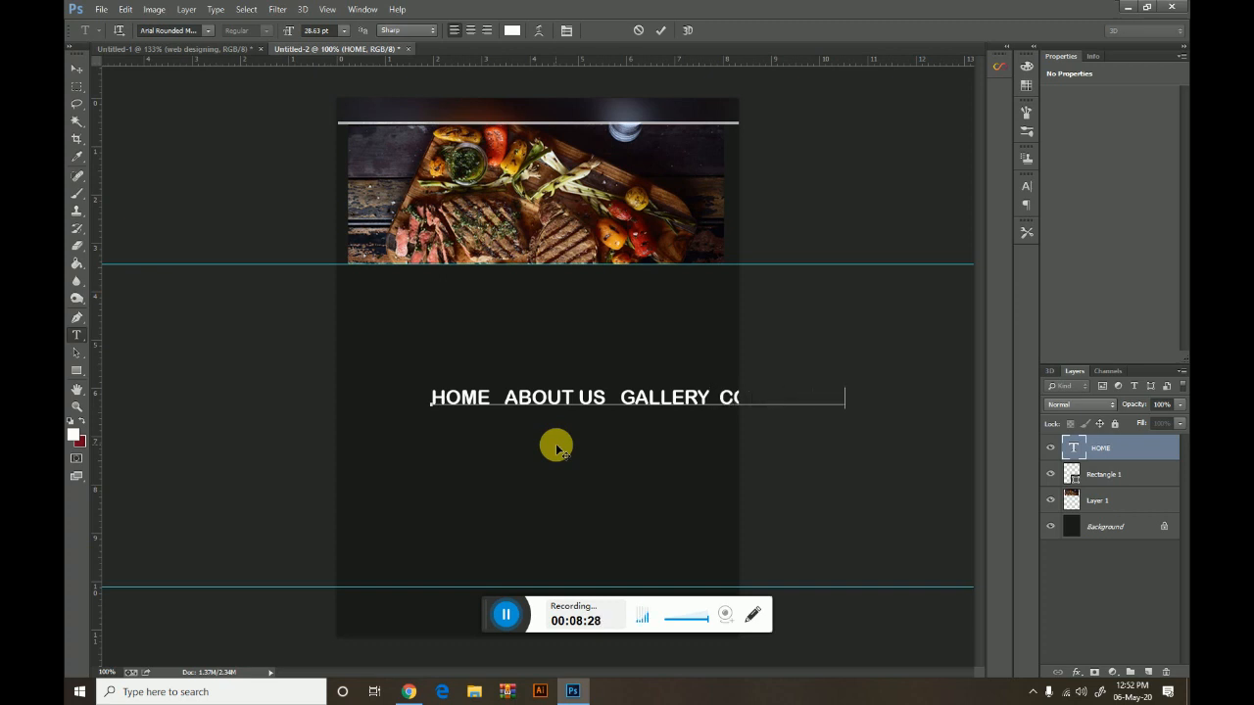
click(77, 68)
Scale the menu text down to about 49% and place it at the right end of the blurred header bar
drag(660, 387, 561, 364)
key(ctrl+t)
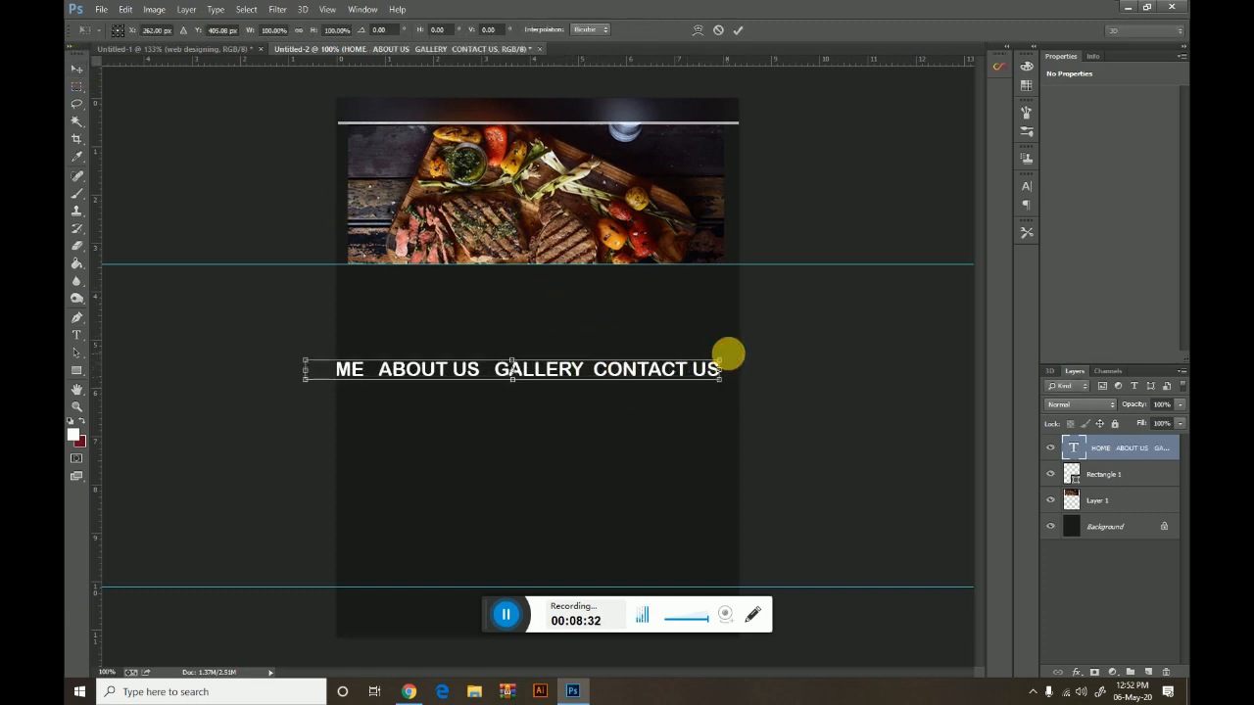
drag(722, 362, 688, 104)
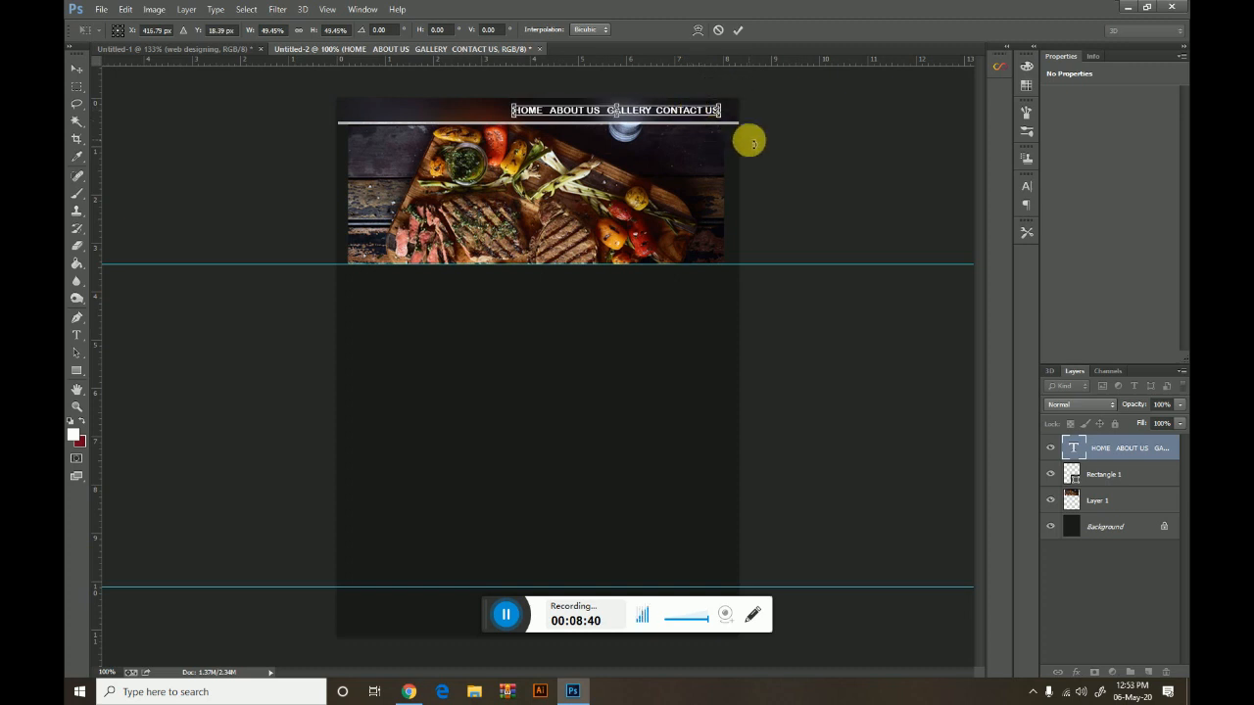
key(Right)
key(Down)
key(Right)
key(Up)
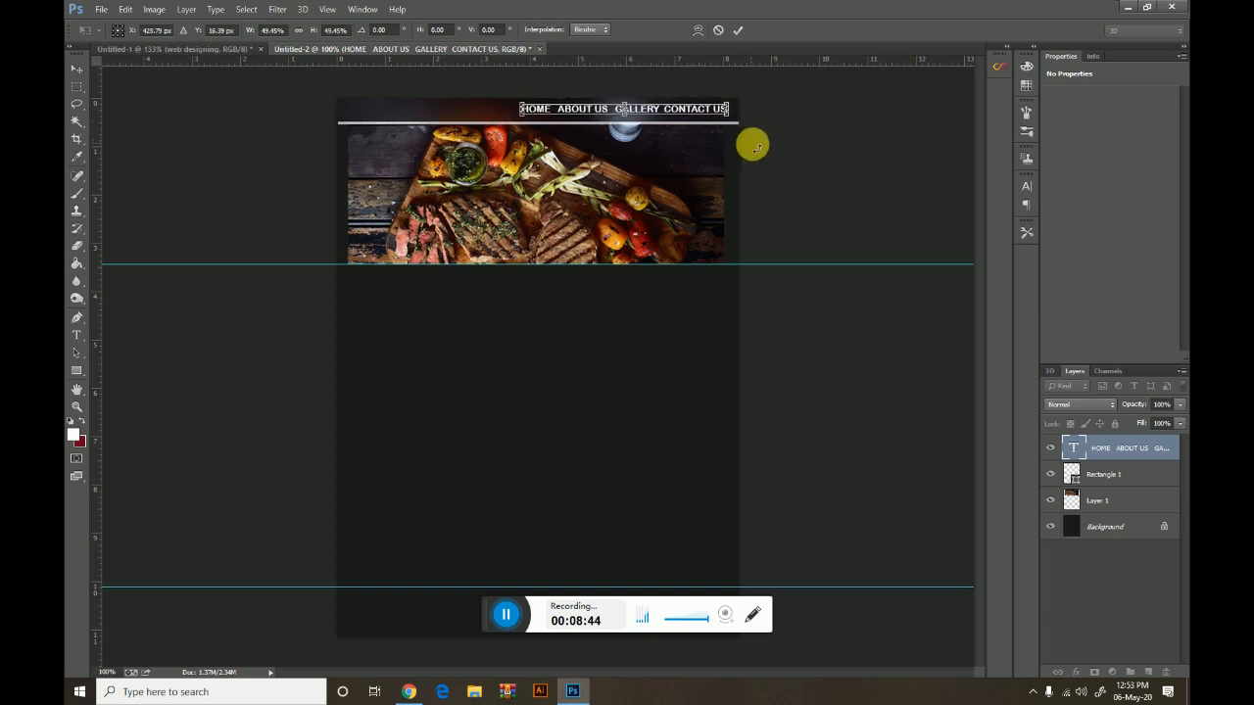
key(Return)
click(836, 159)
Even out the spacing between the menu items by inserting spaces in the text, and deselect it
click(676, 109)
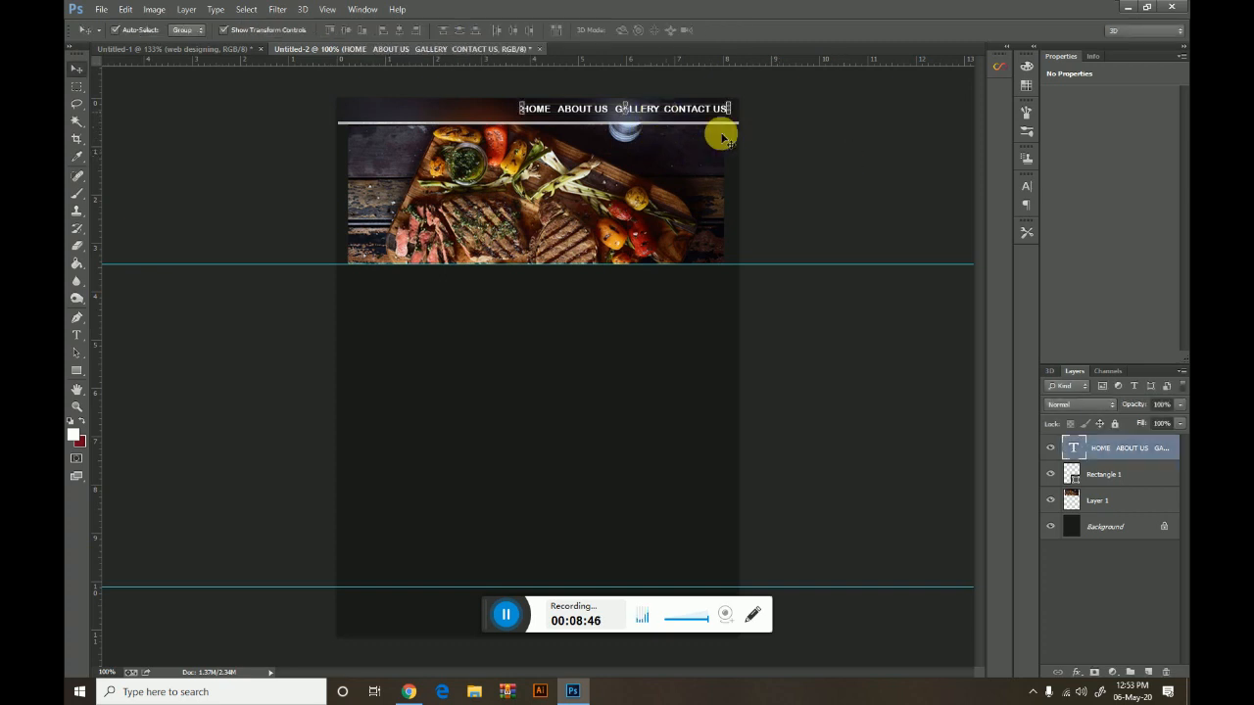
double_click(1072, 447)
click(559, 111)
click(619, 110)
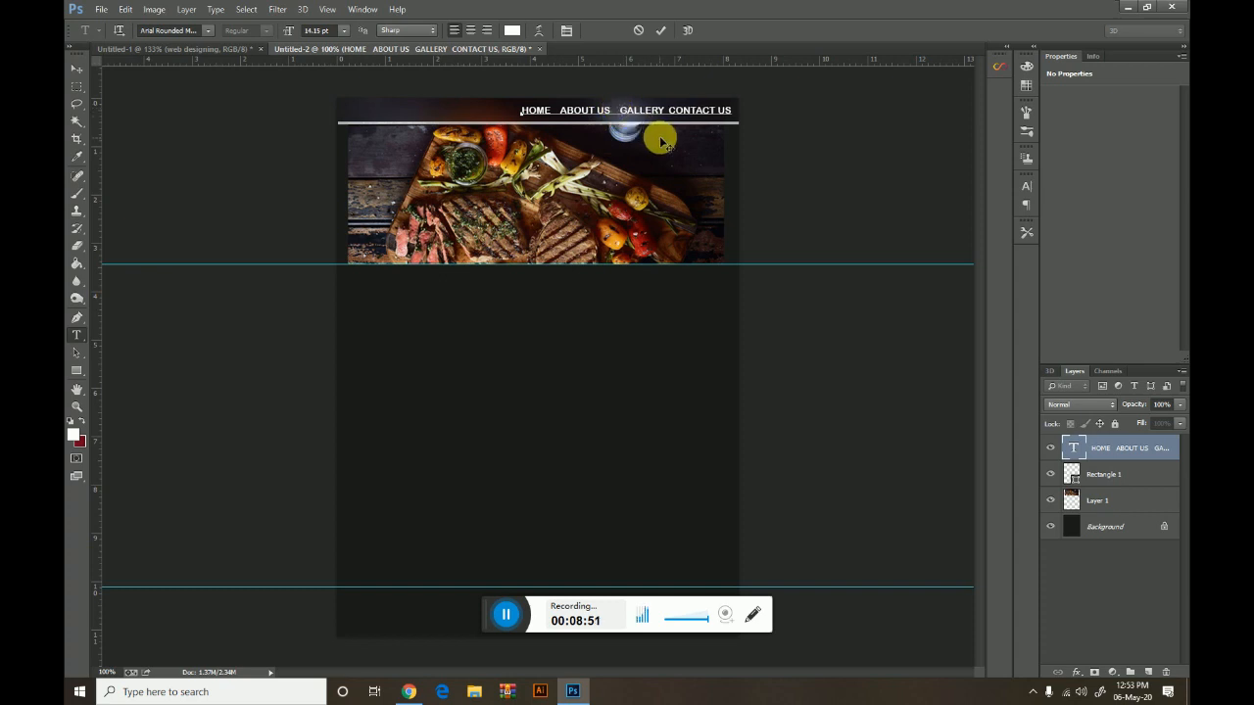
click(78, 66)
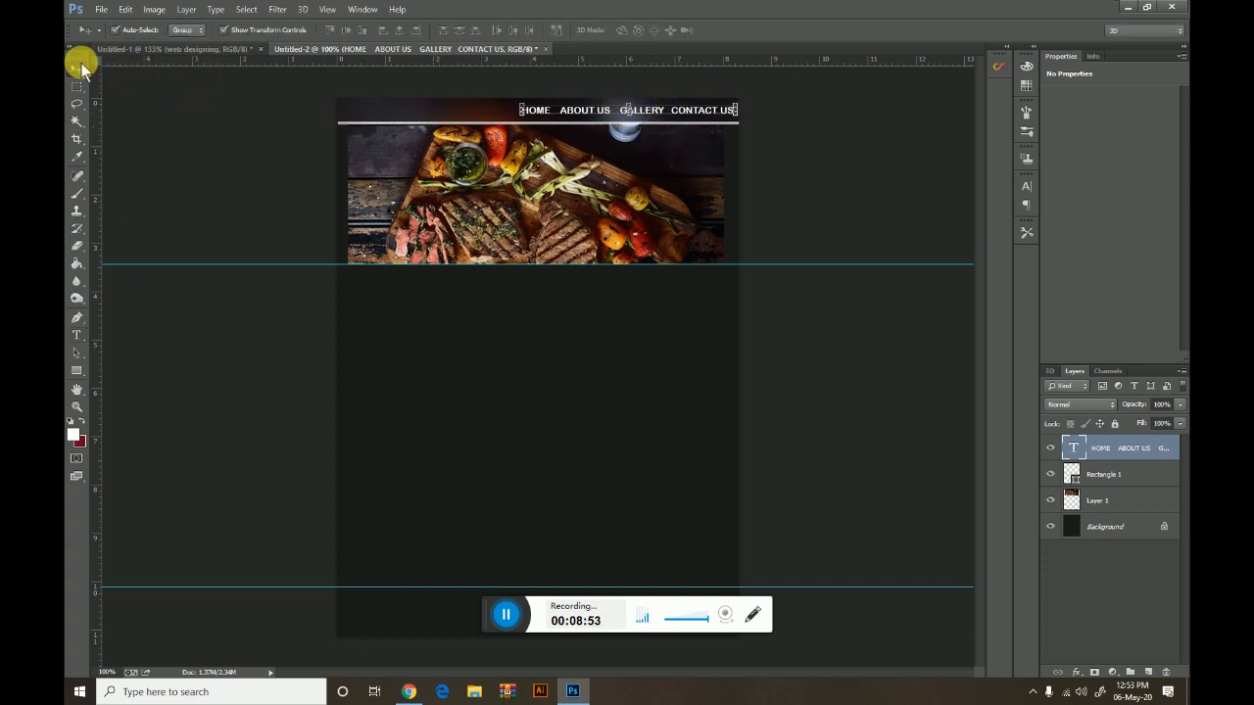
click(844, 205)
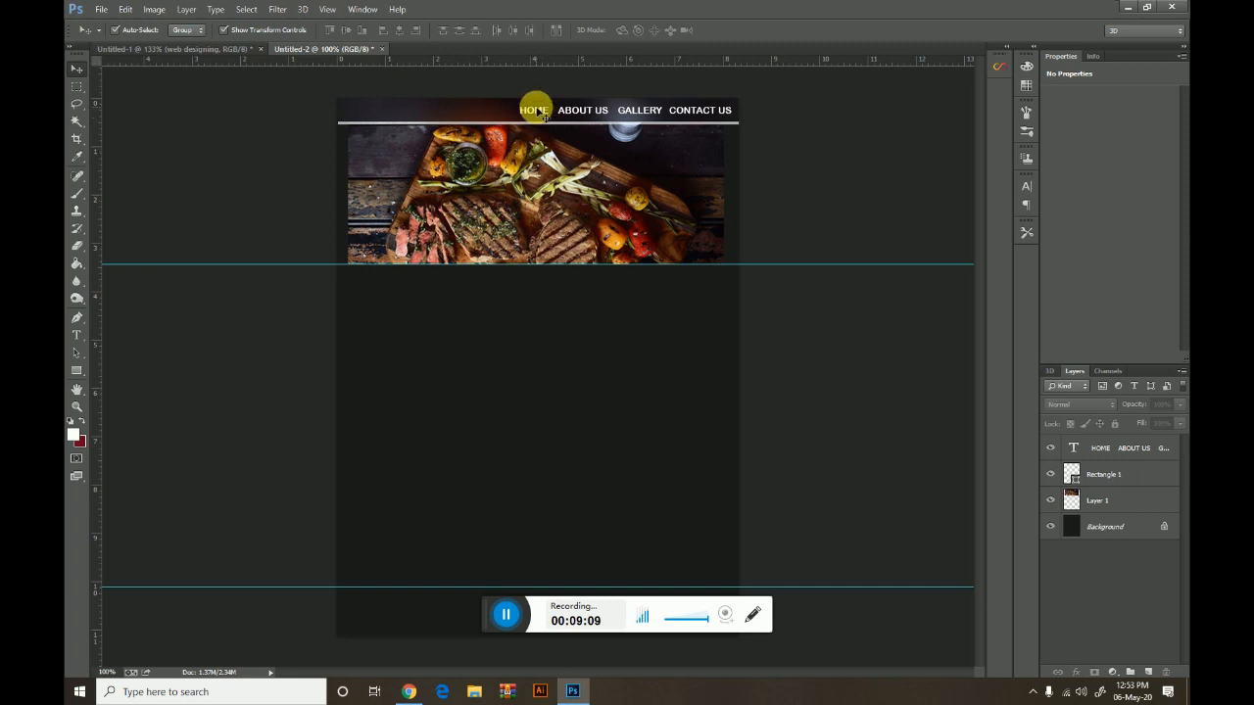
Choose the Rounded Rectangle tool and set the foreground colour to orange (#e0a005)
click(76, 370)
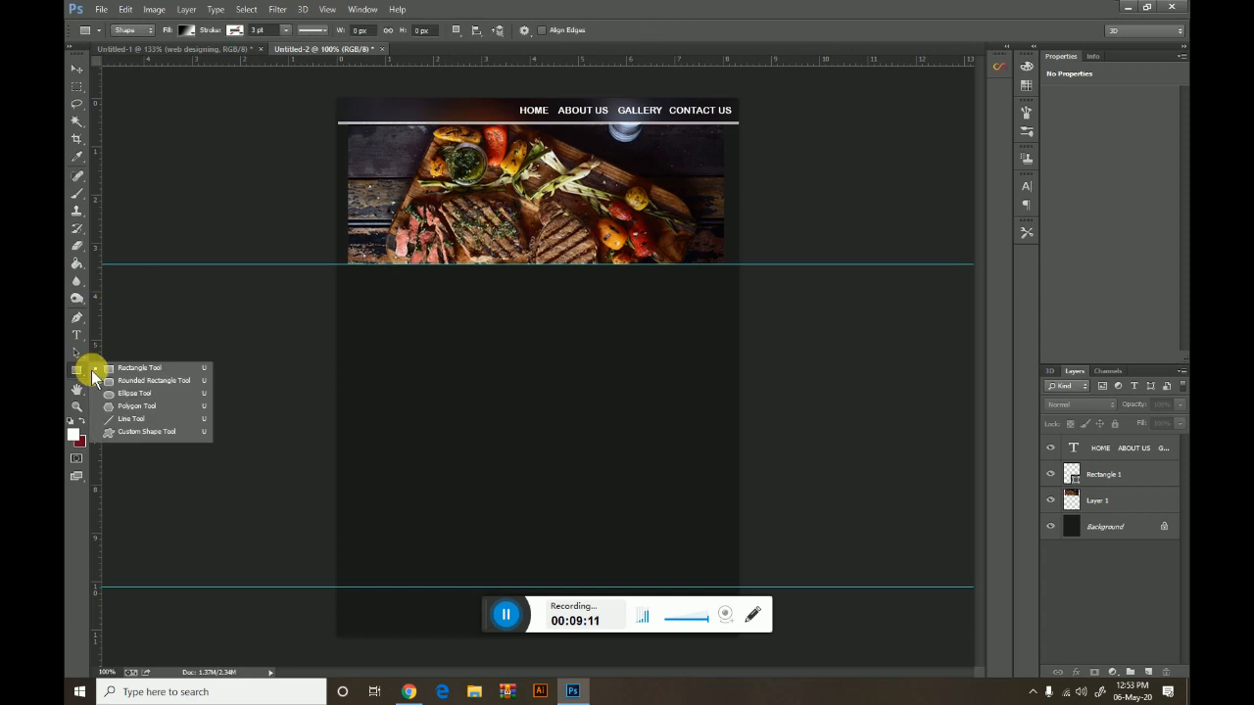
click(163, 382)
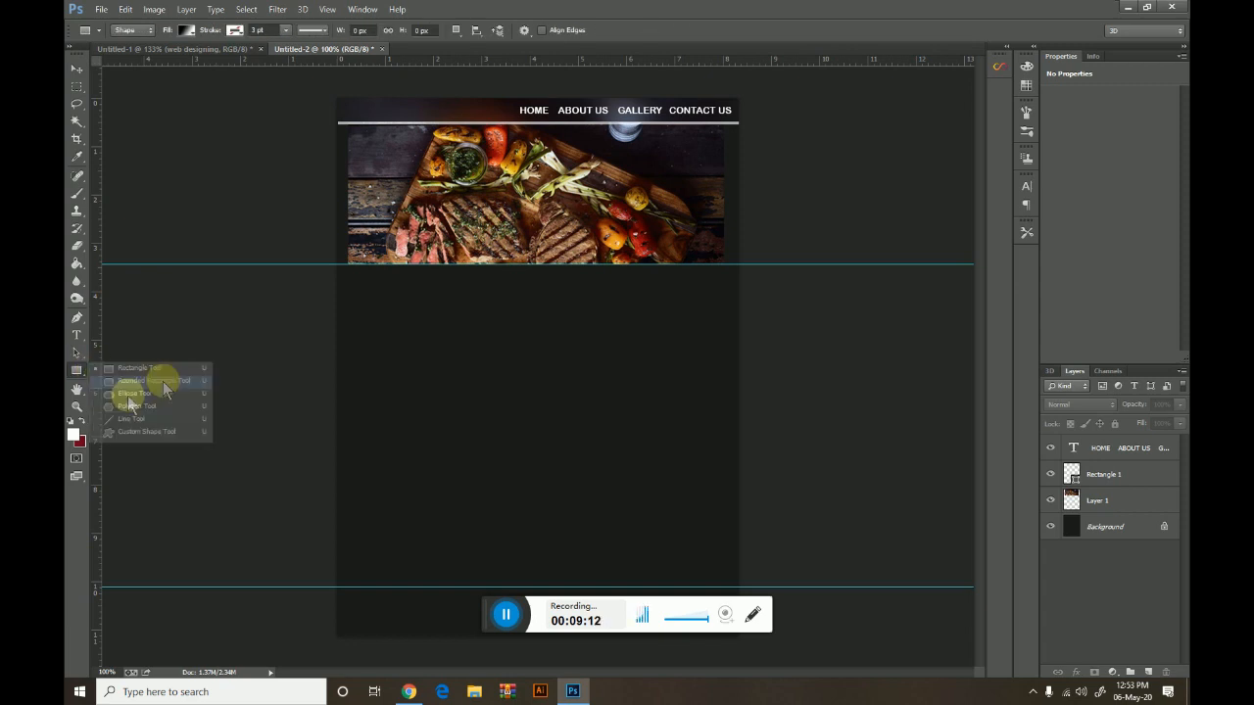
click(75, 439)
click(435, 442)
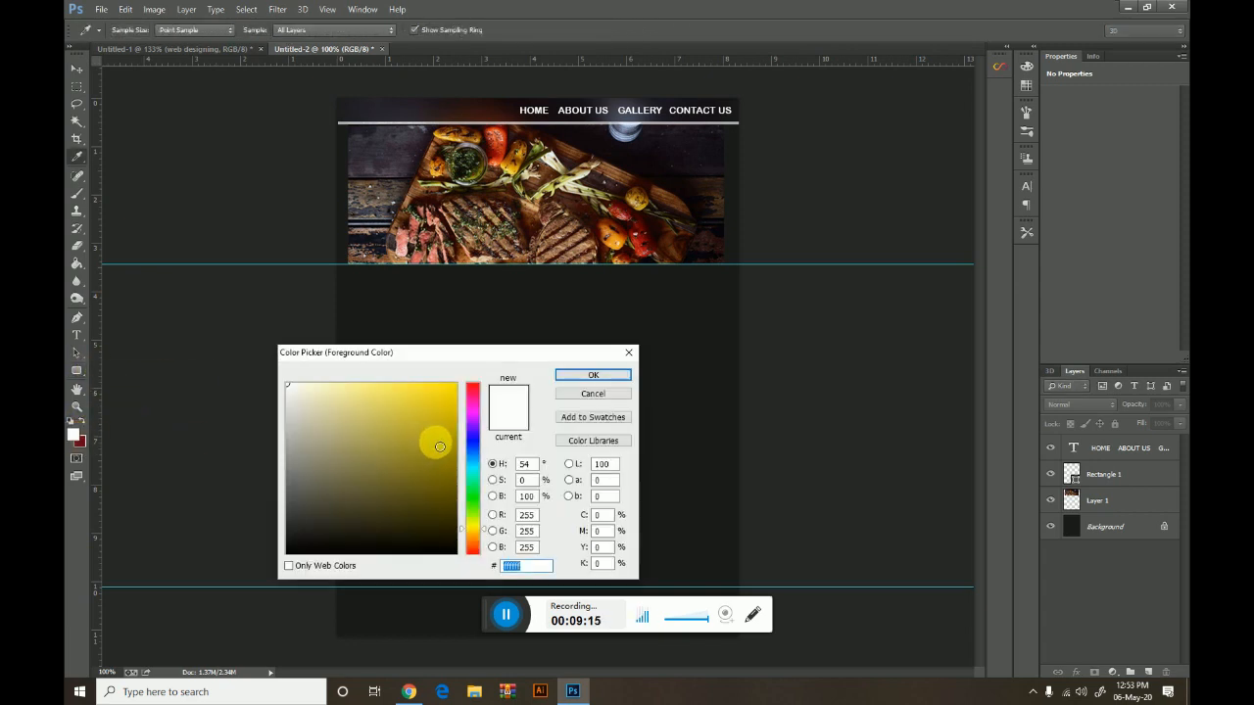
click(479, 535)
click(454, 403)
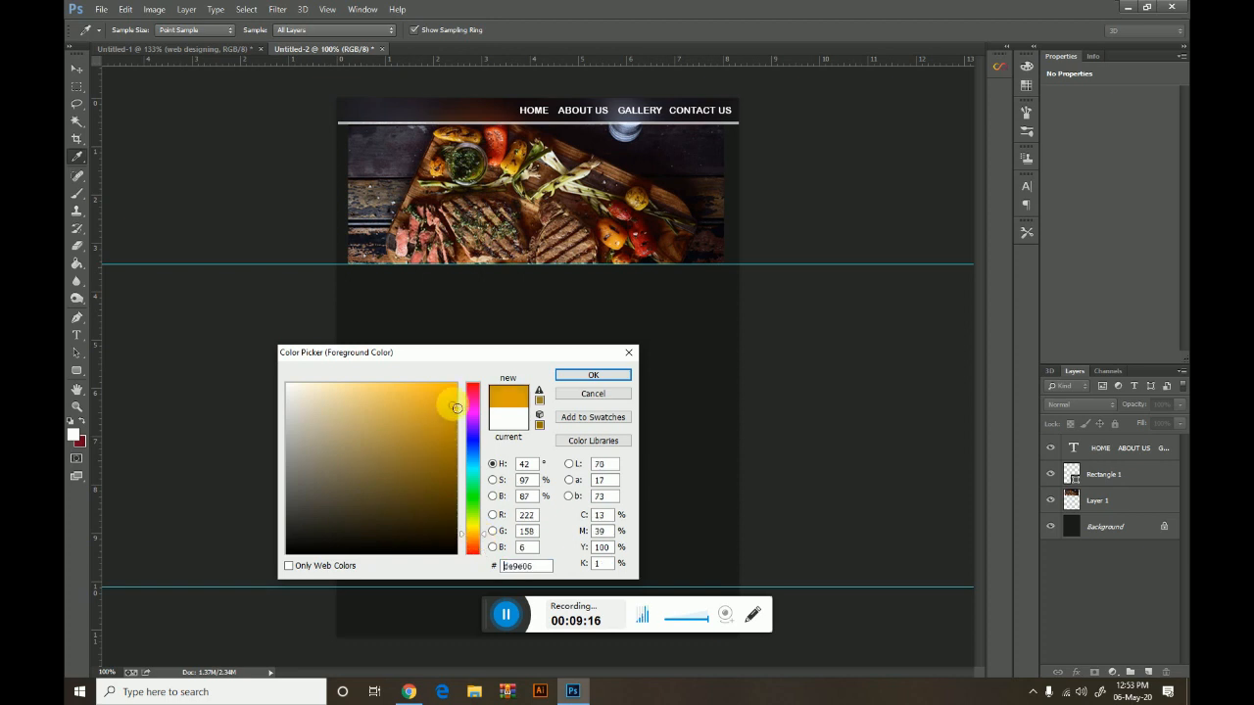
click(593, 375)
Draw a rounded rectangle about 54 by 26 px over HOME and fill it with the orange-to-transparent gradient
drag(516, 102, 554, 118)
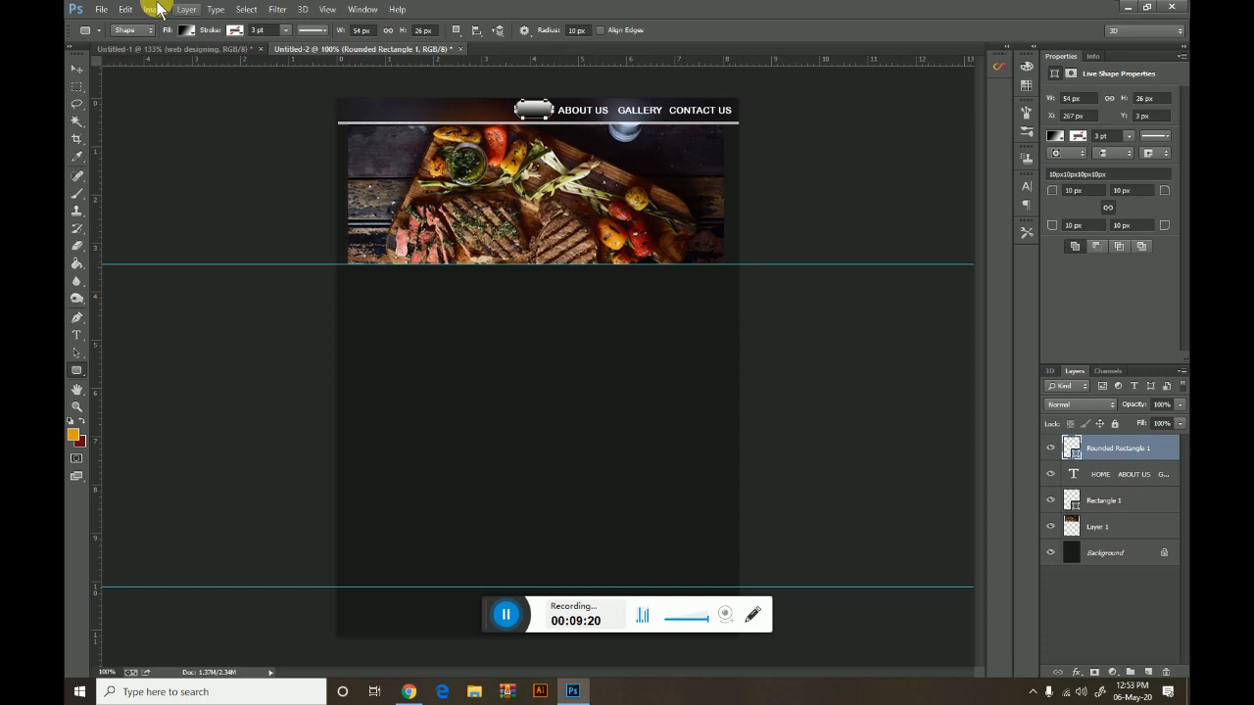
click(188, 31)
click(149, 104)
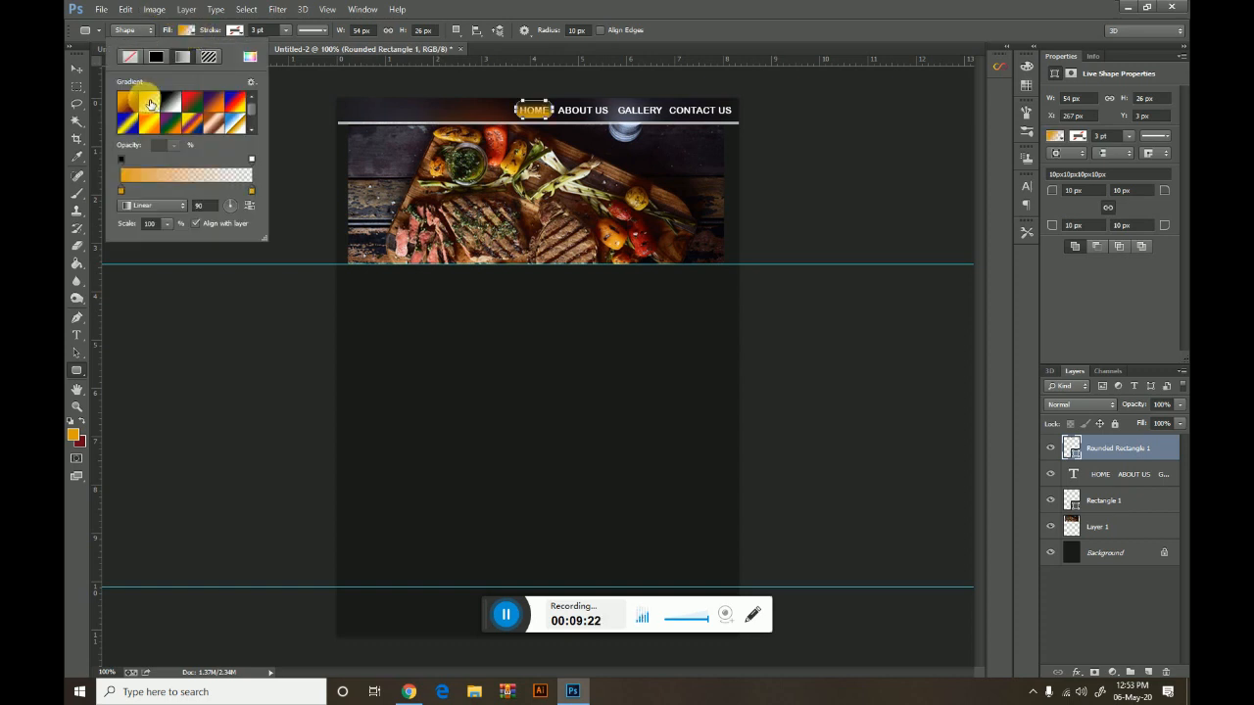
Move the HOME highlight's layer below the menu text and reduce its opacity to about 23%
click(76, 69)
drag(1120, 441, 1147, 478)
drag(1179, 427, 1126, 423)
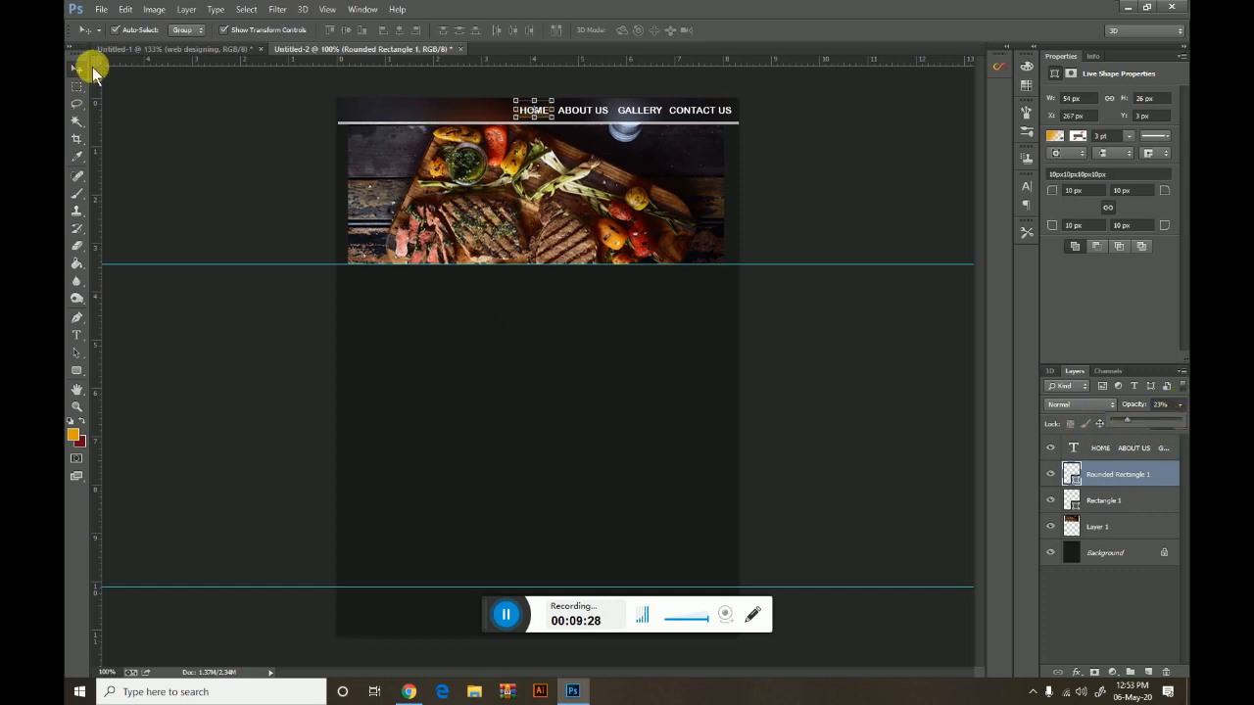
click(137, 141)
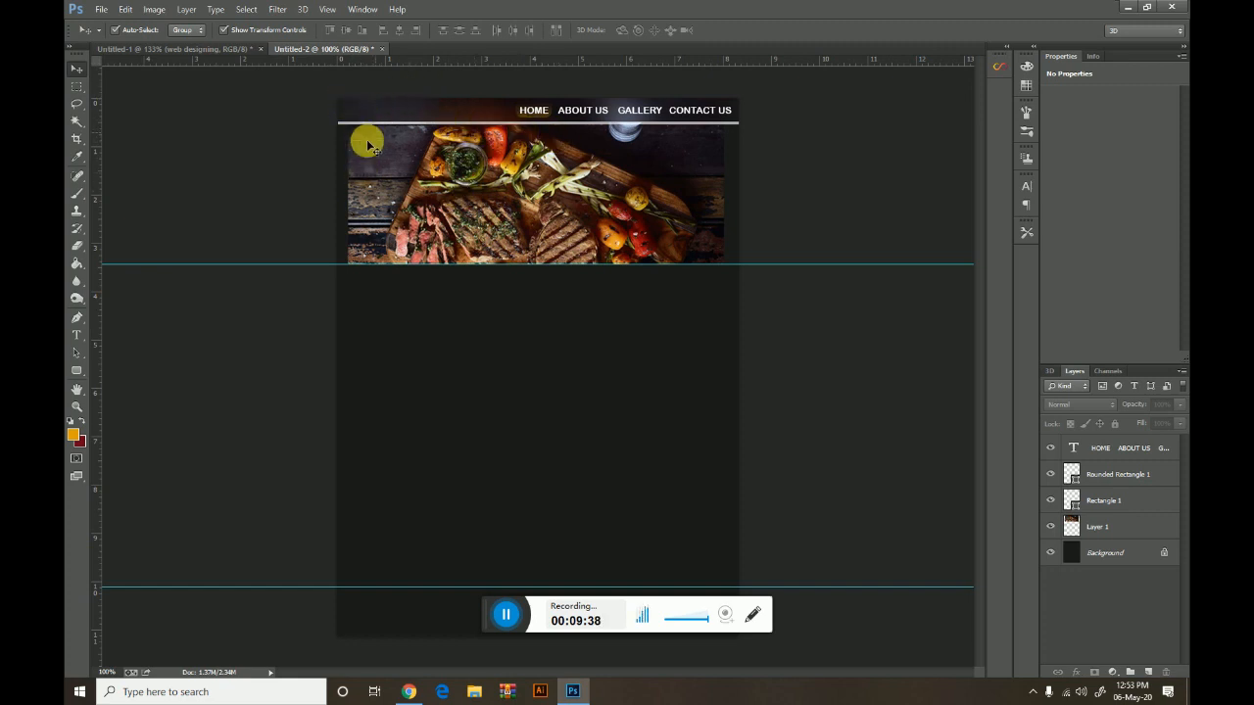
Draw a rounded rectangle about 120 by 109 px at the header's left end with the orange-to-transparent gradient fill
right_click(77, 375)
click(137, 384)
drag(354, 99, 433, 169)
click(186, 29)
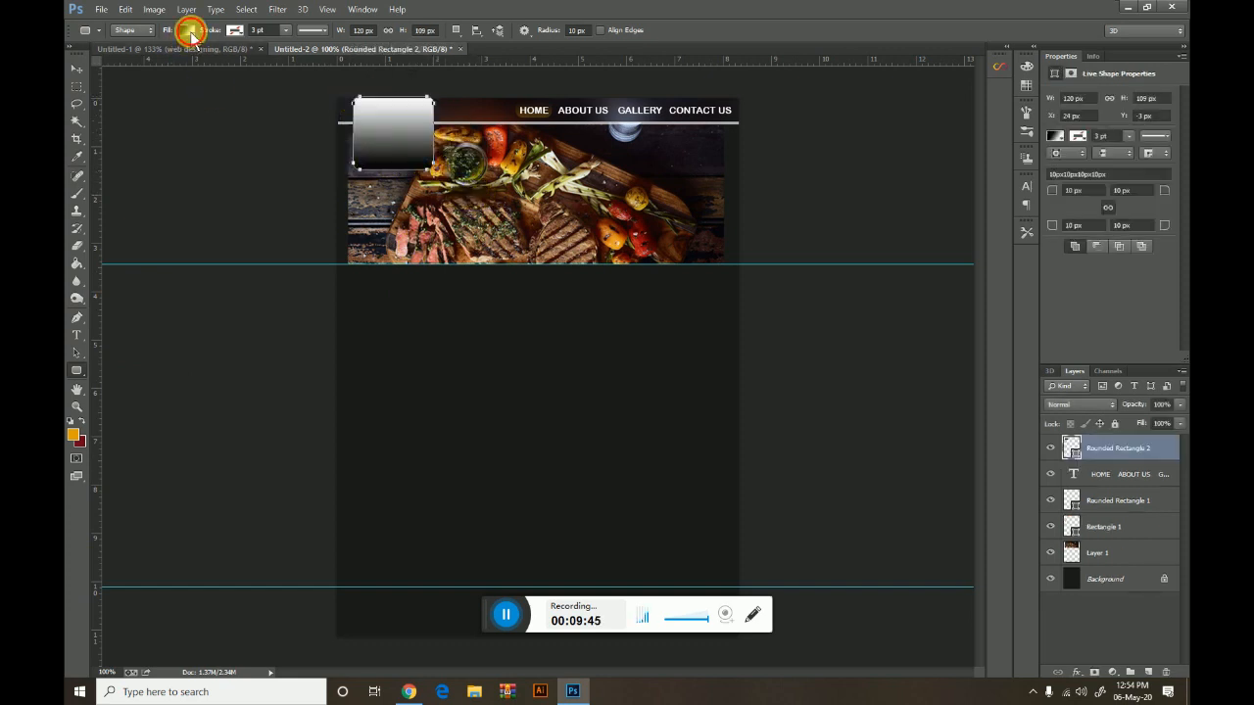
click(149, 101)
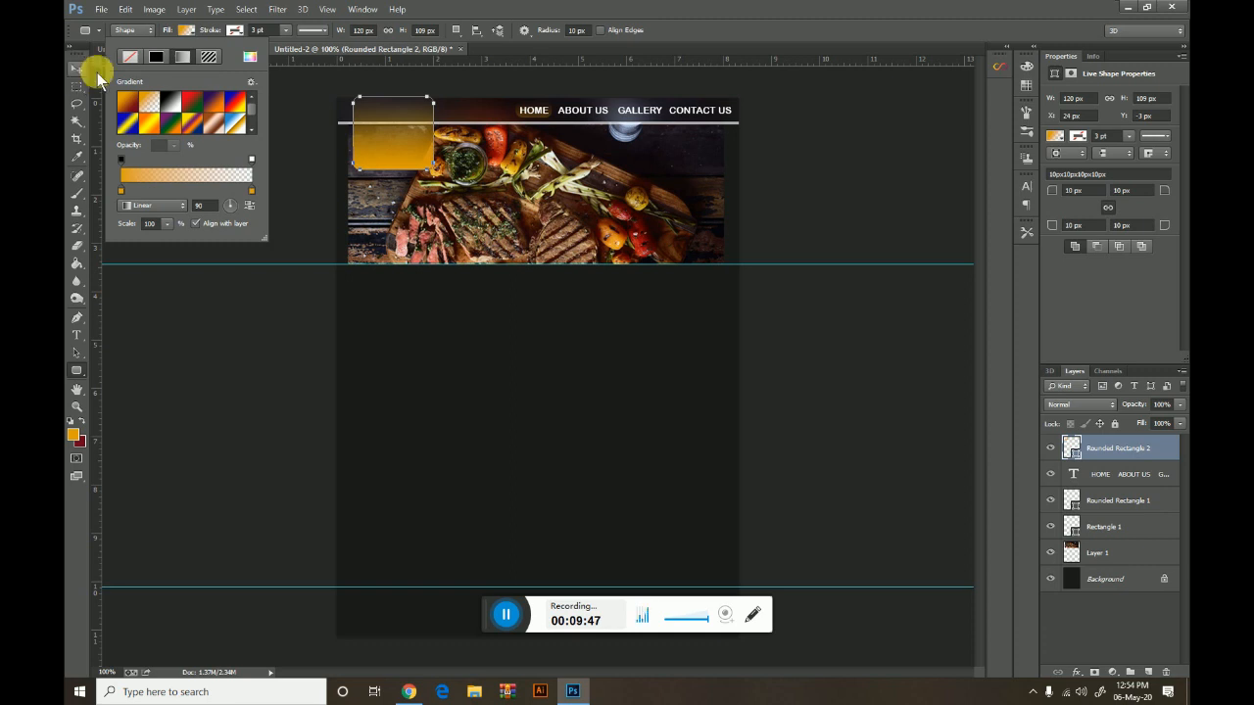
Try a solid yellow fill on the large rounded rectangle
click(156, 58)
click(152, 97)
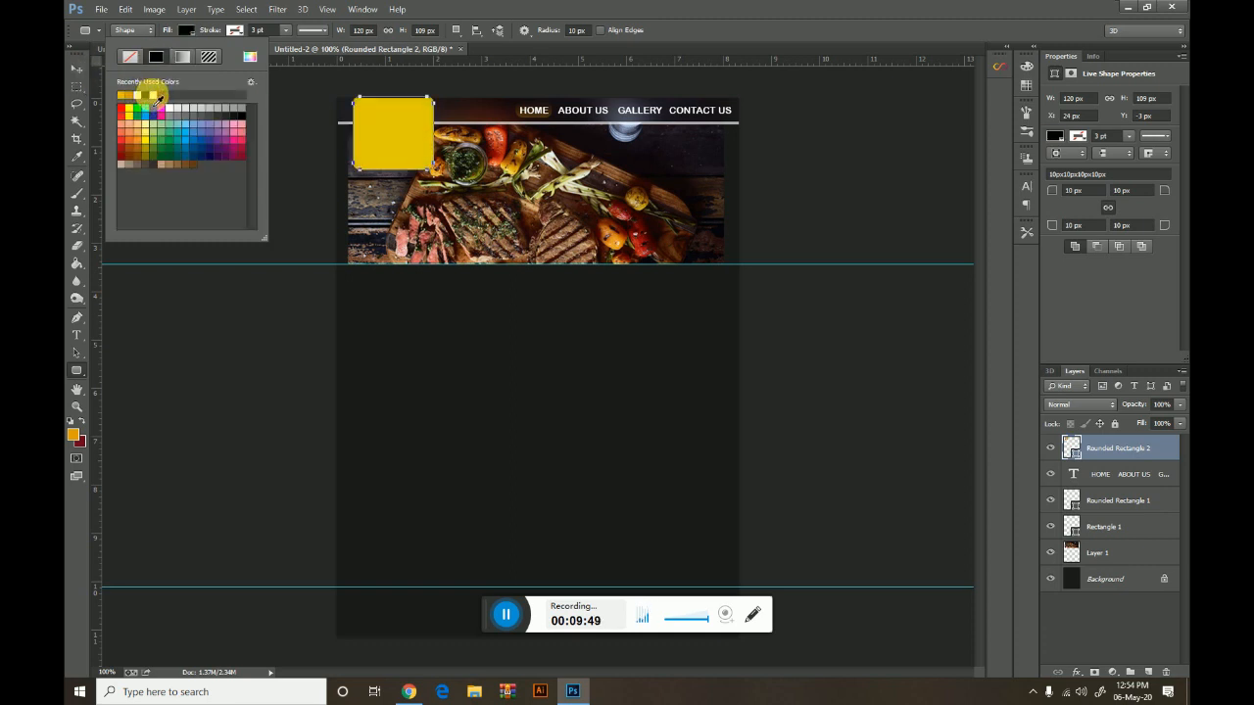
click(77, 69)
click(216, 149)
Stretch the large rounded rectangle downward to about 116 px high and deselect it
click(401, 164)
key(ctrl+t)
key(Return)
click(270, 179)
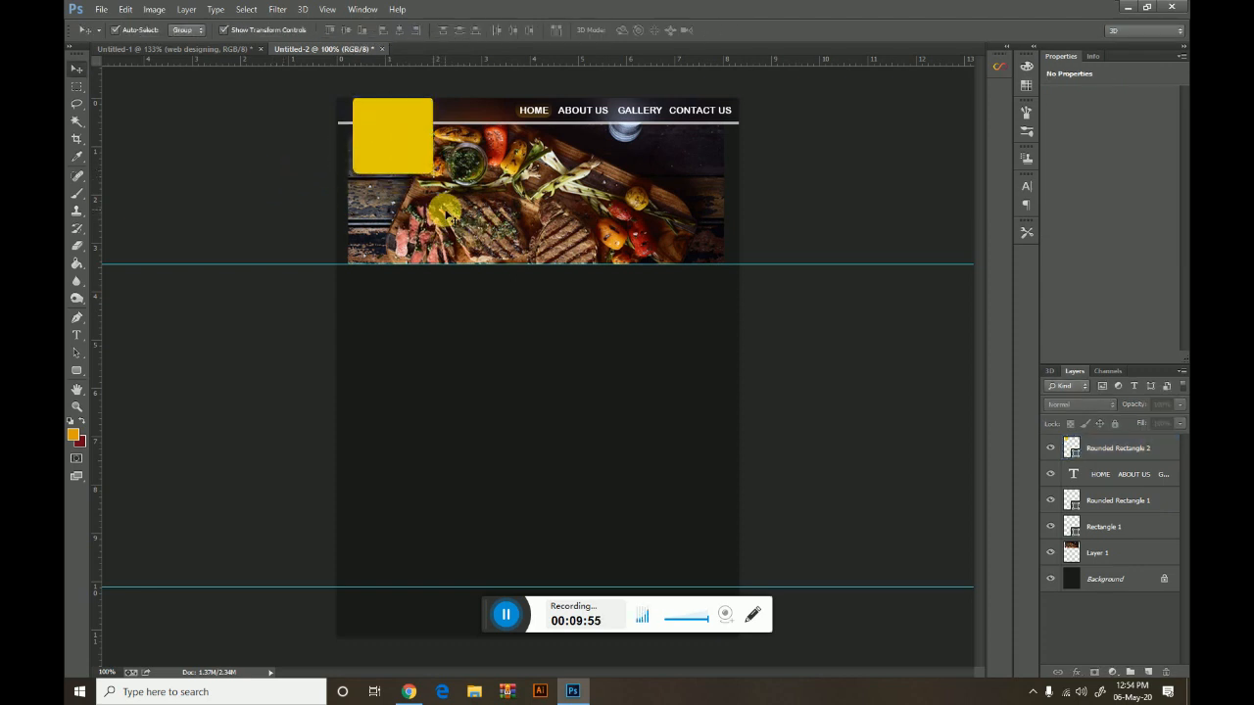
Return the large rounded rectangle's fill to the orange-to-transparent gradient, keeping orange #e0a005 as the foreground colour
key(ctrl+plus)
drag(339, 207, 426, 478)
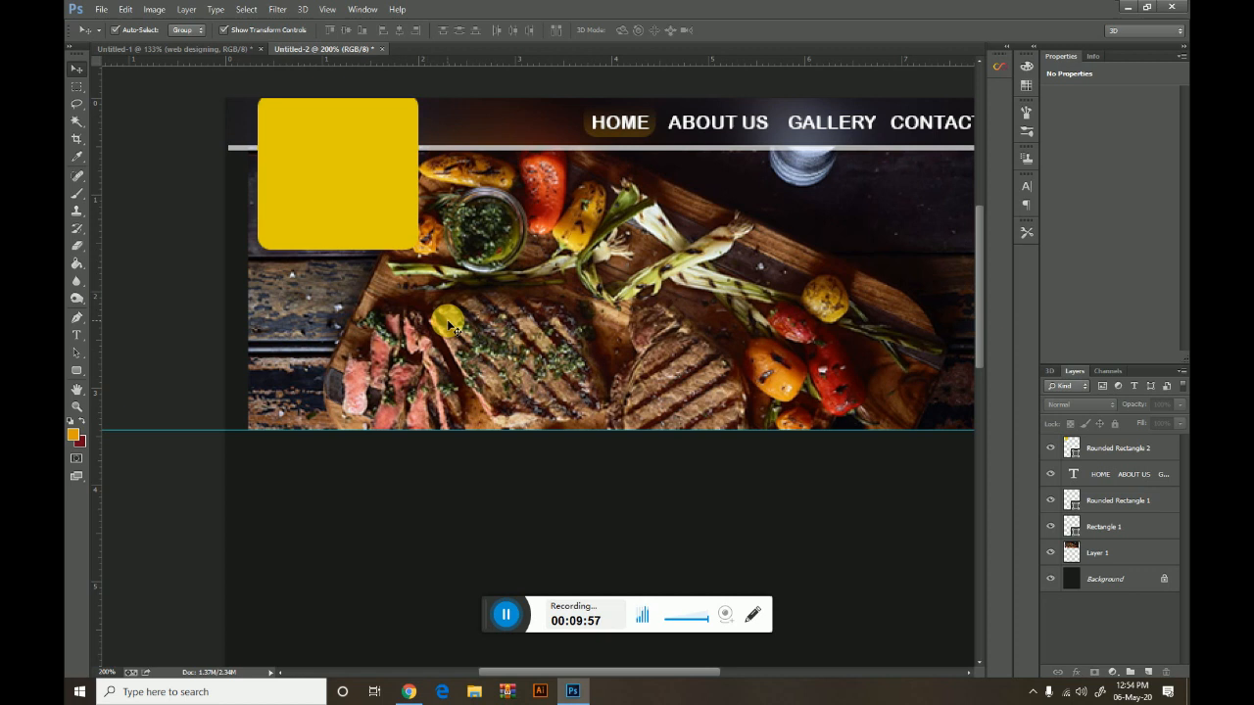
click(350, 148)
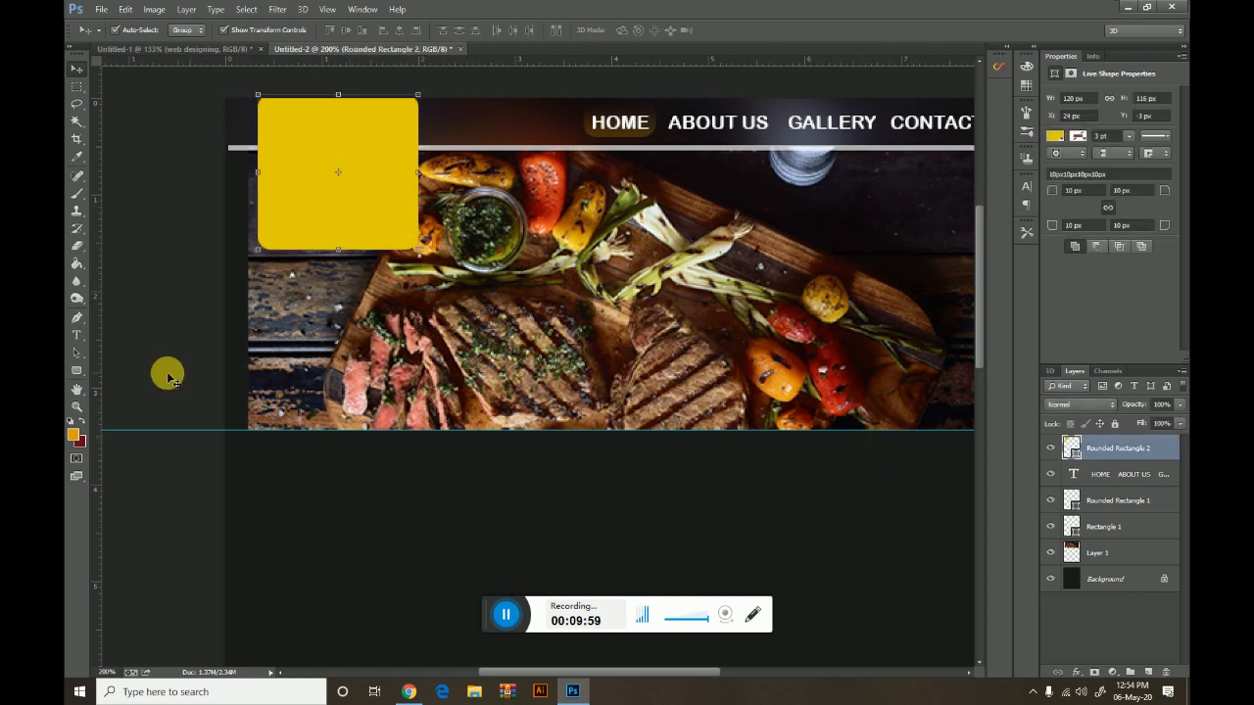
click(73, 432)
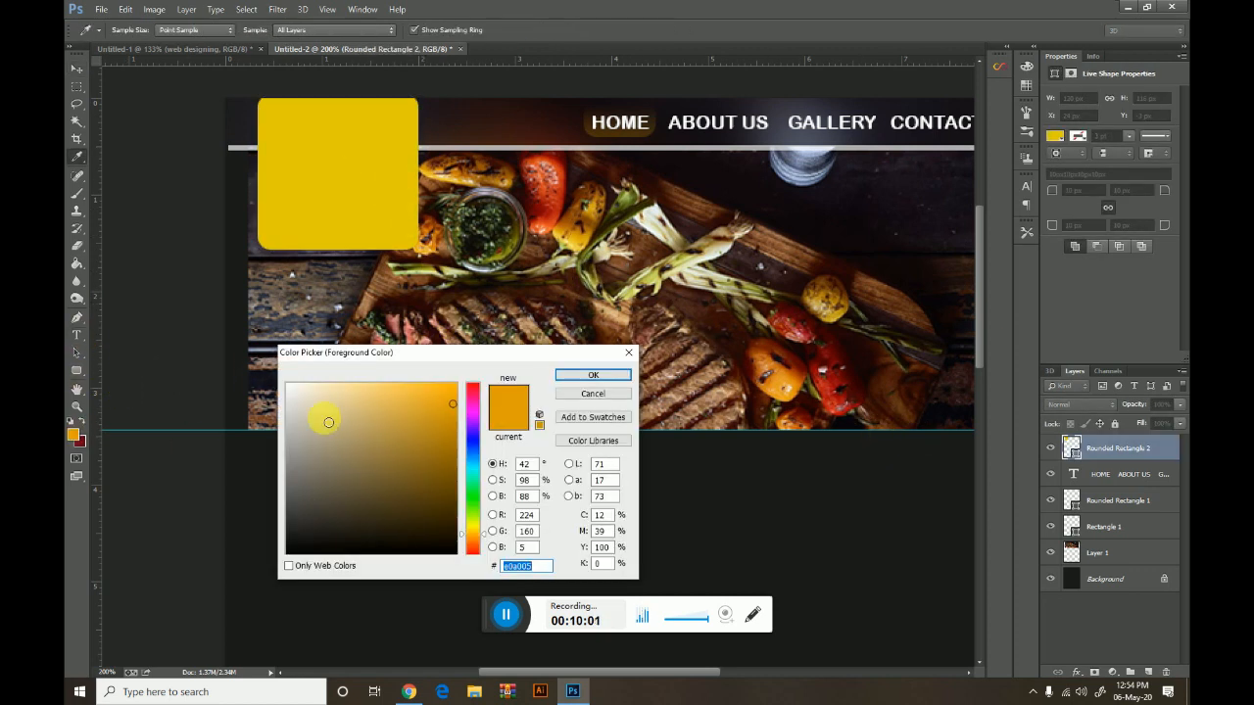
click(588, 374)
Add white text "the steak house", enlarge it to about 22.58 pt and move it onto the orange box
key(t)
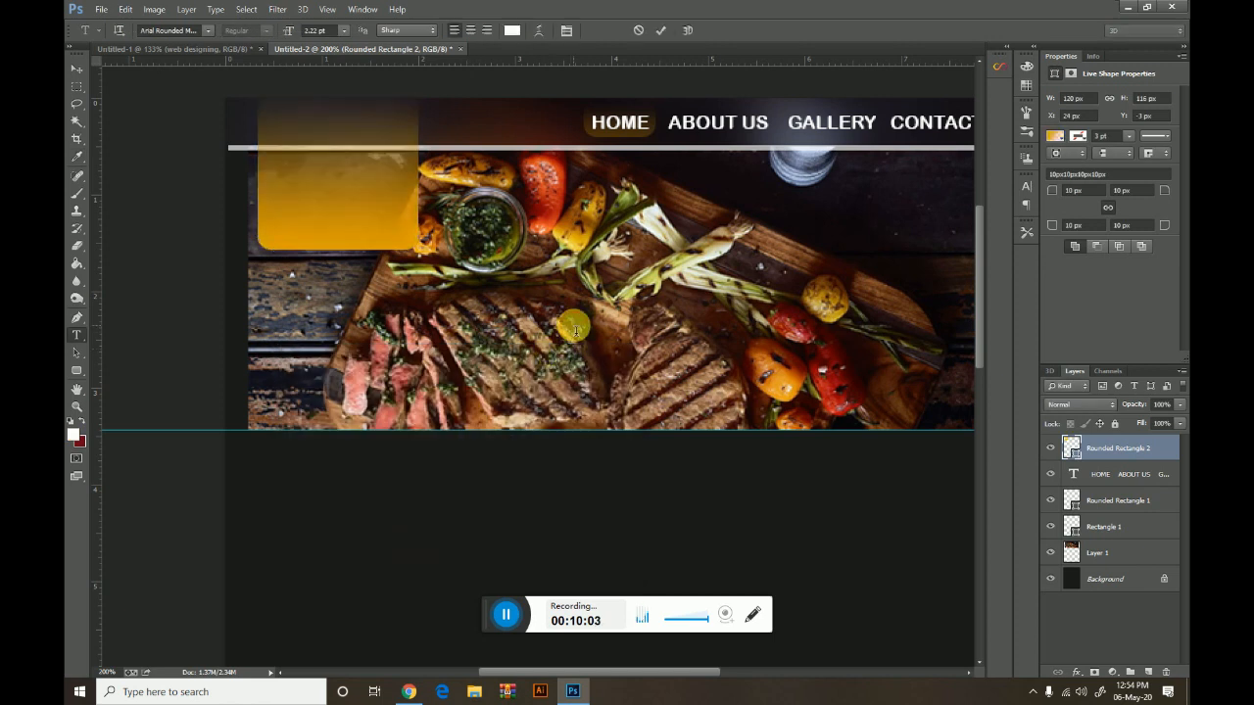
click(575, 330)
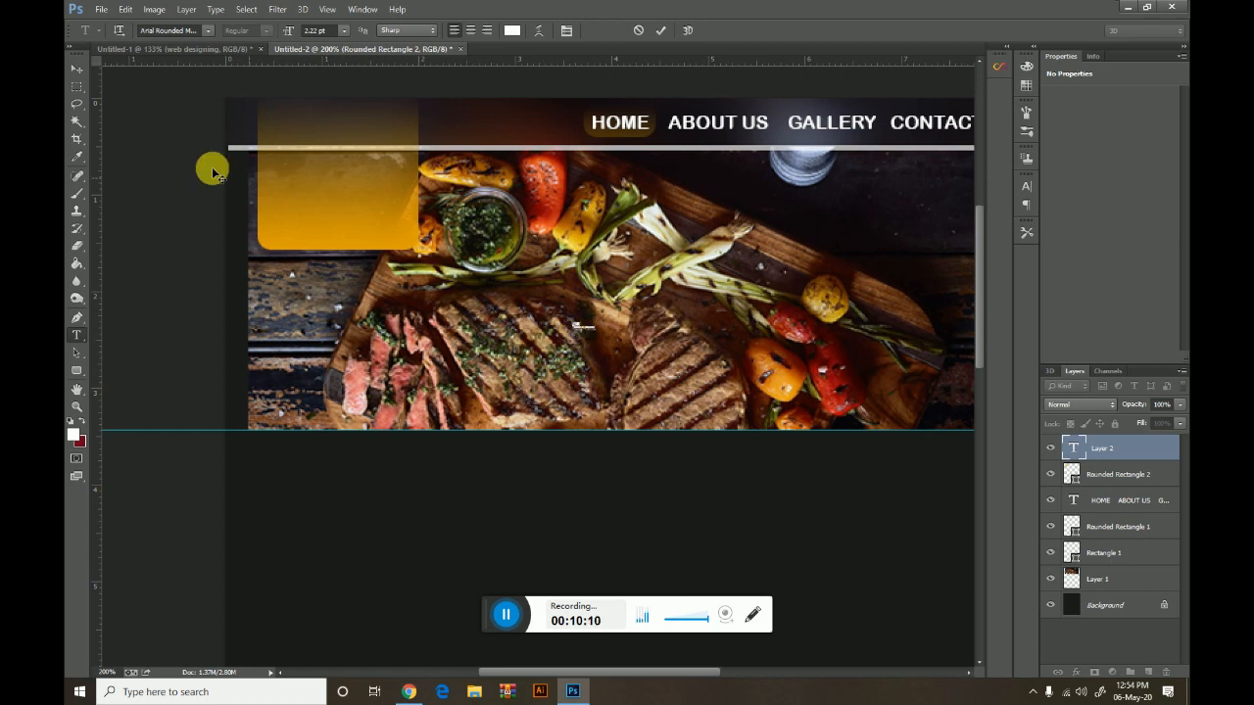
click(76, 70)
key(ctrl+t)
drag(598, 331, 444, 217)
key(Return)
Break the "the steak house" logo text into three lines: THE, STEAK and HOUSE
double_click(1071, 447)
click(375, 219)
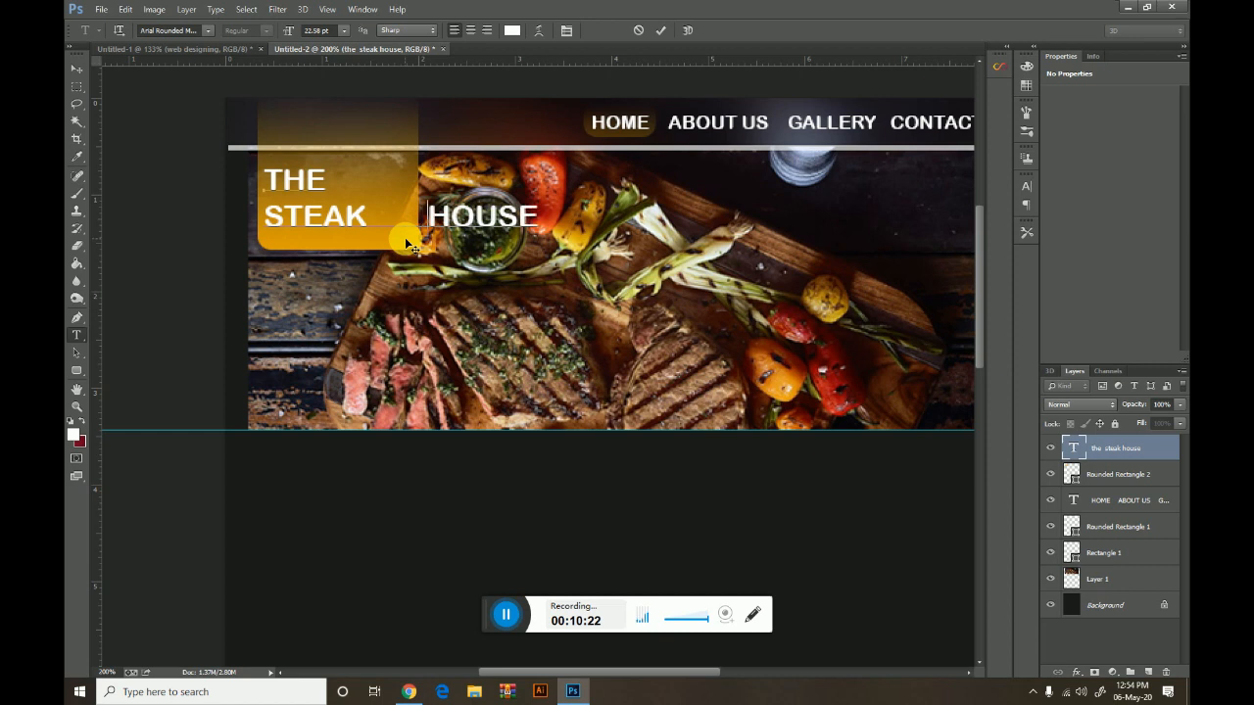
key(BackSpace)
key(BackSpace)
key(BackSpace)
key(BackSpace)
key(BackSpace)
key(BackSpace)
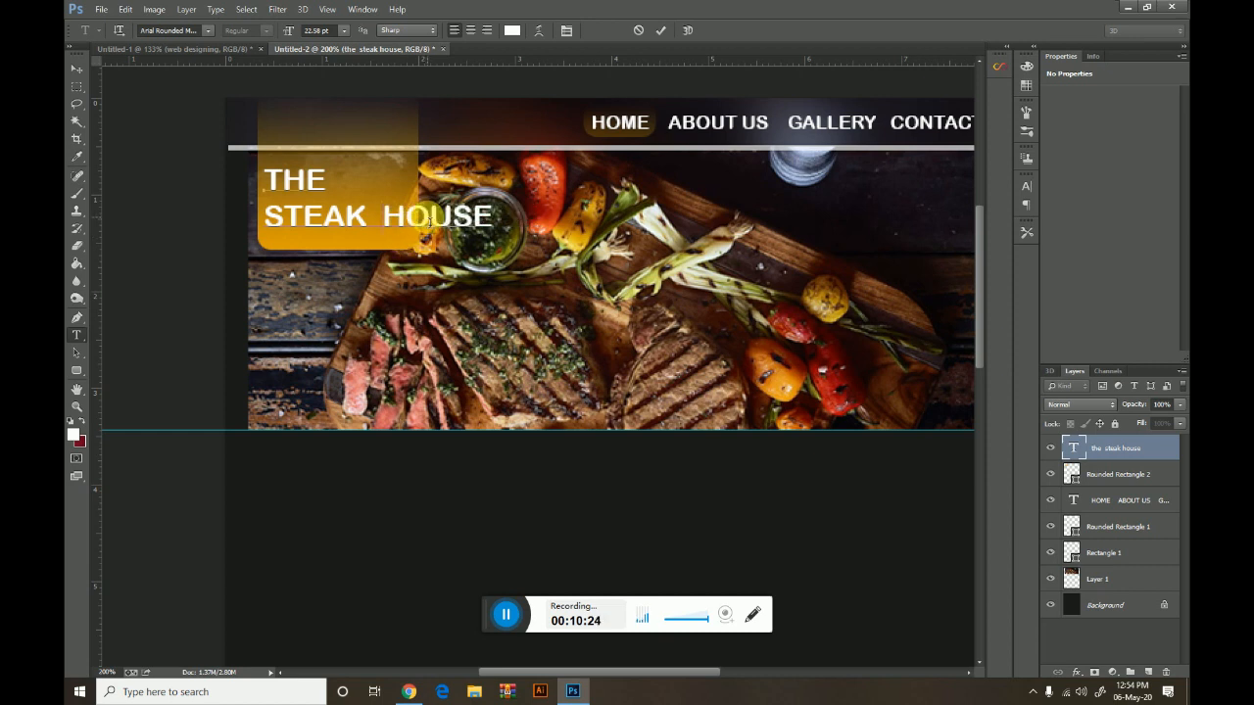
key(Return)
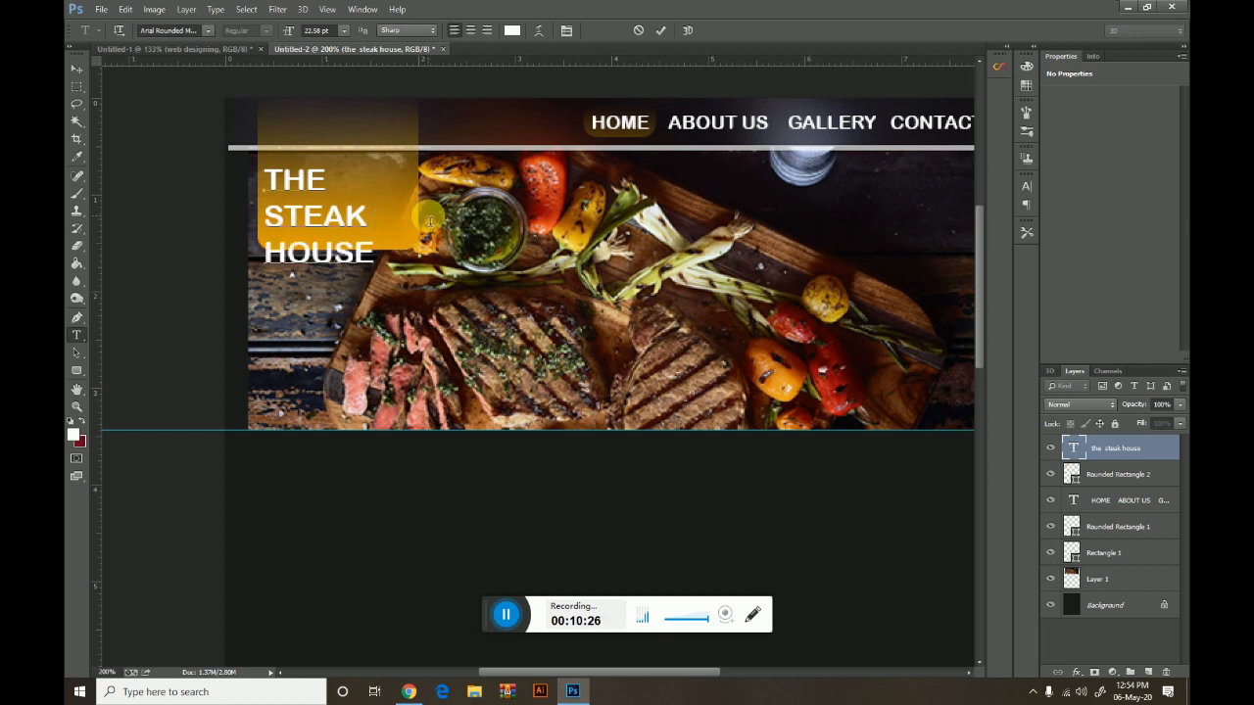
Move the three-line logo text up and shrink it to about 20.12 pt so it fits the orange box
drag(332, 197, 328, 184)
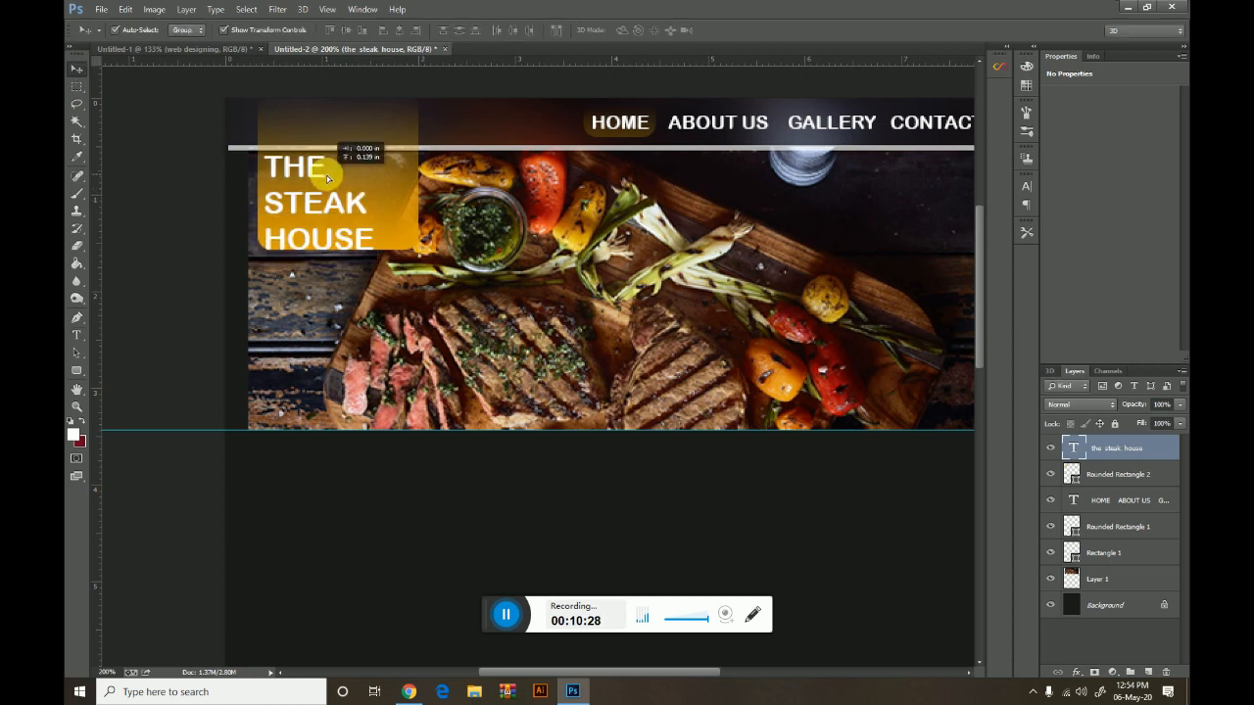
click(376, 256)
drag(376, 257, 583, 301)
key(Return)
Duplicate the logo text onto the steak photo and delete THE and HOUSE from the copy, keeping only STEAK
click(340, 233)
click(333, 211)
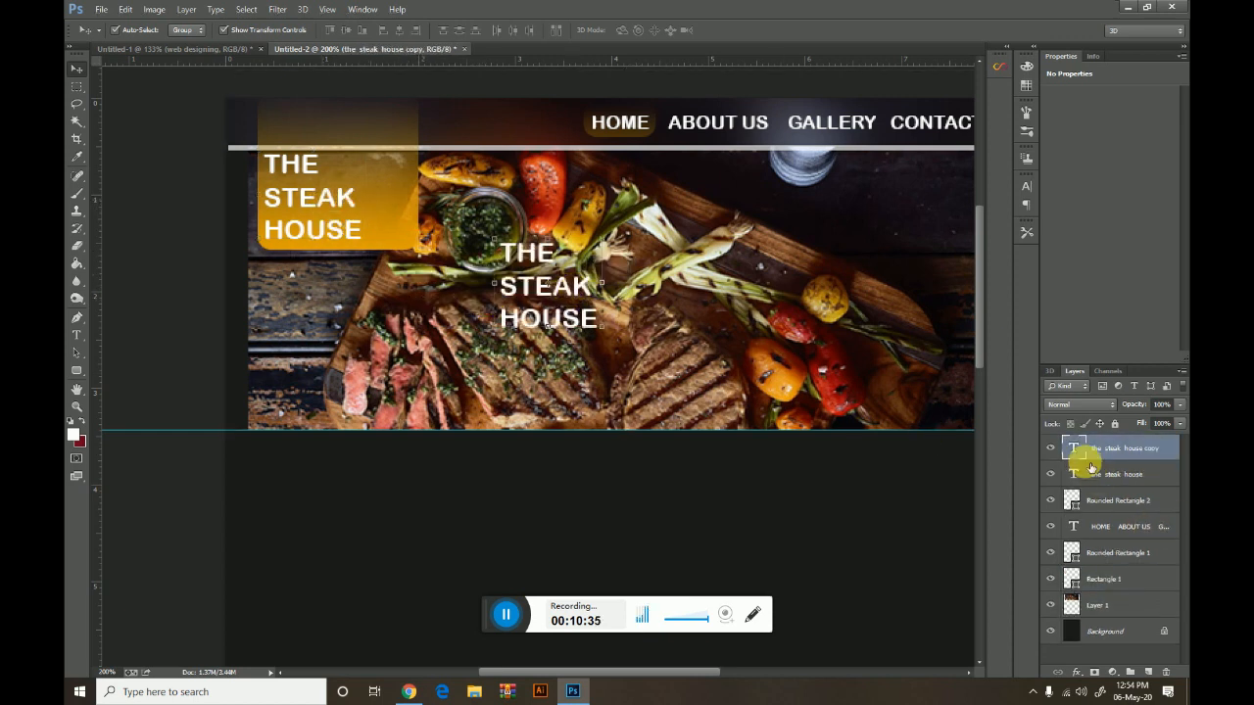
double_click(1074, 448)
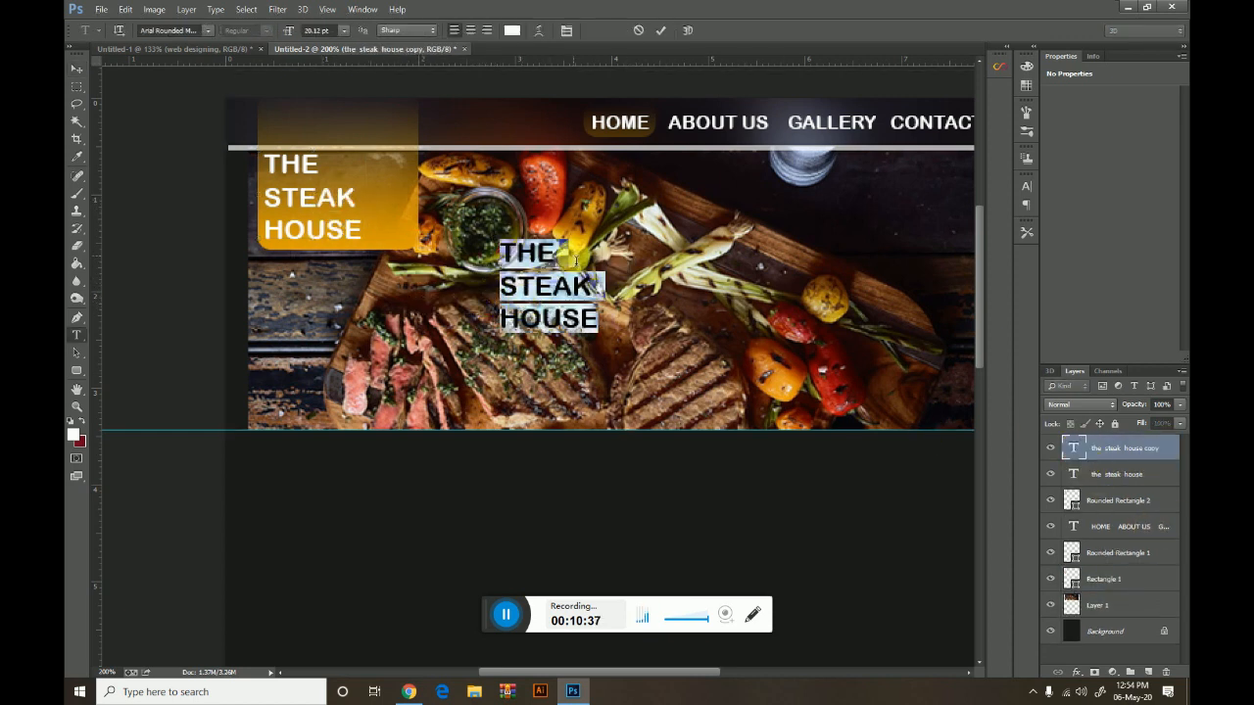
drag(576, 261, 372, 247)
key(BackSpace)
drag(490, 316, 823, 370)
key(BackSpace)
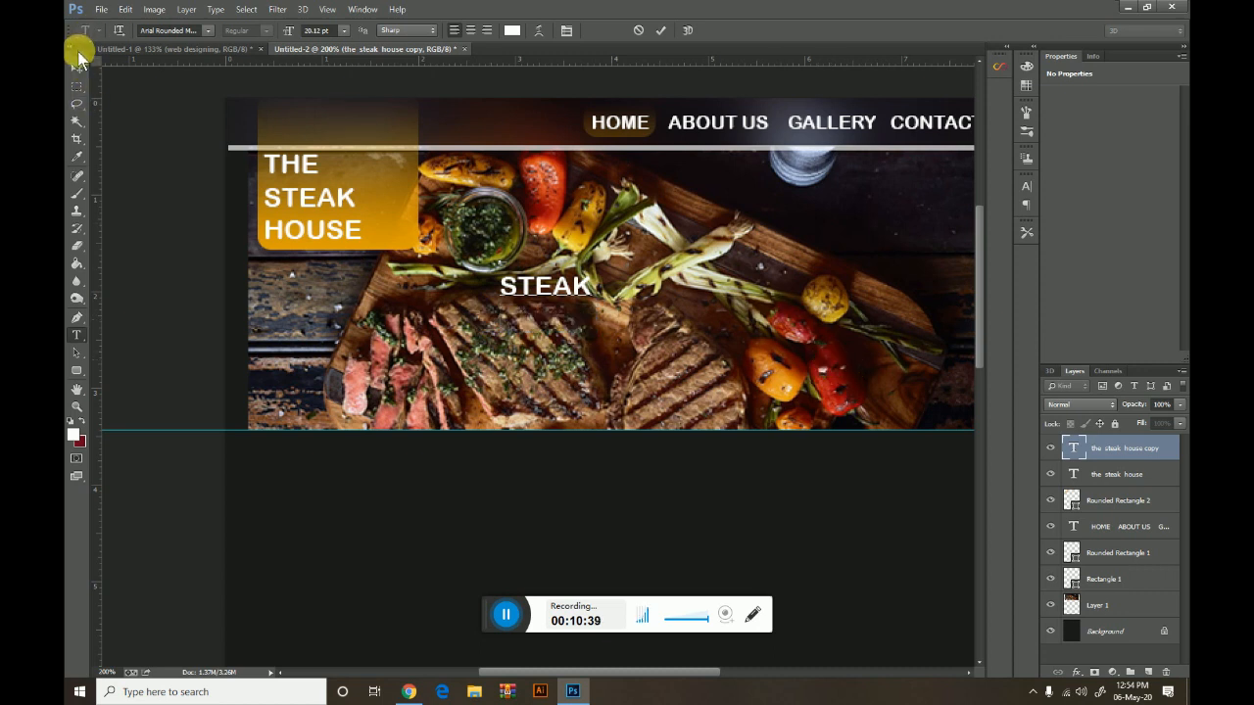
click(77, 66)
Delete STEAK from the original logo text and move the remaining THE and HOUSE up about 0.375 in
click(1071, 474)
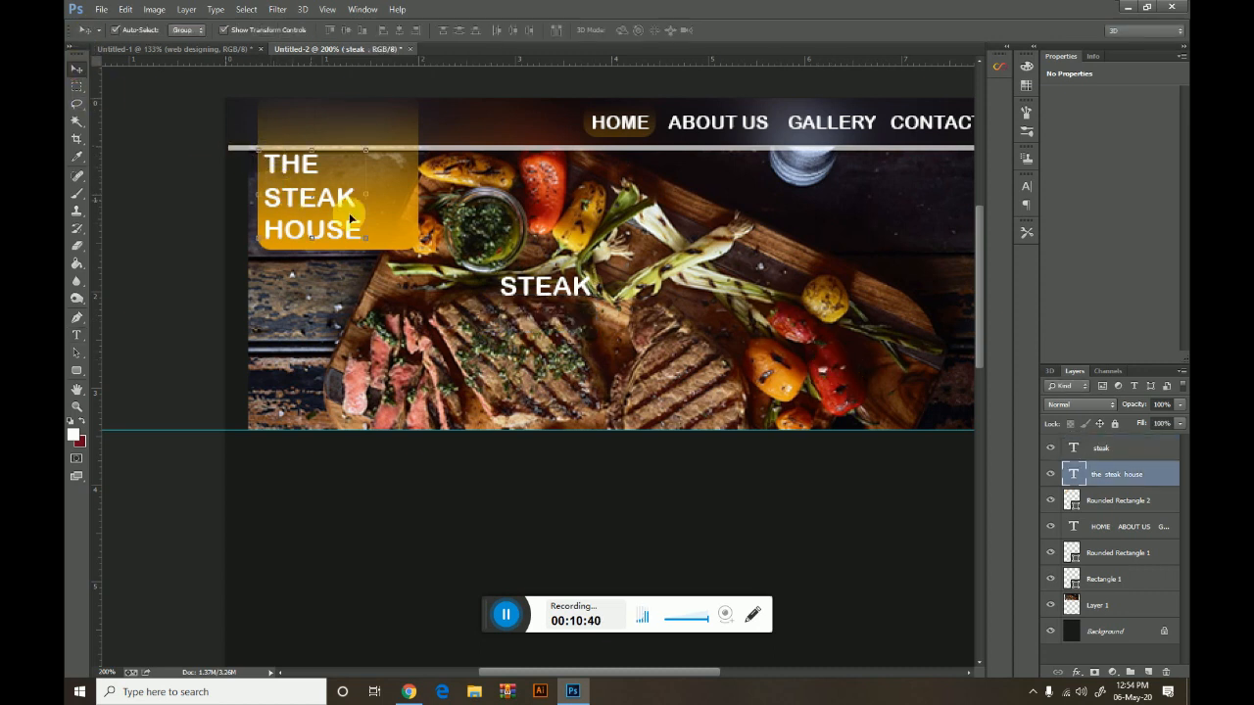
double_click(1074, 475)
drag(364, 197, 156, 196)
key(BackSpace)
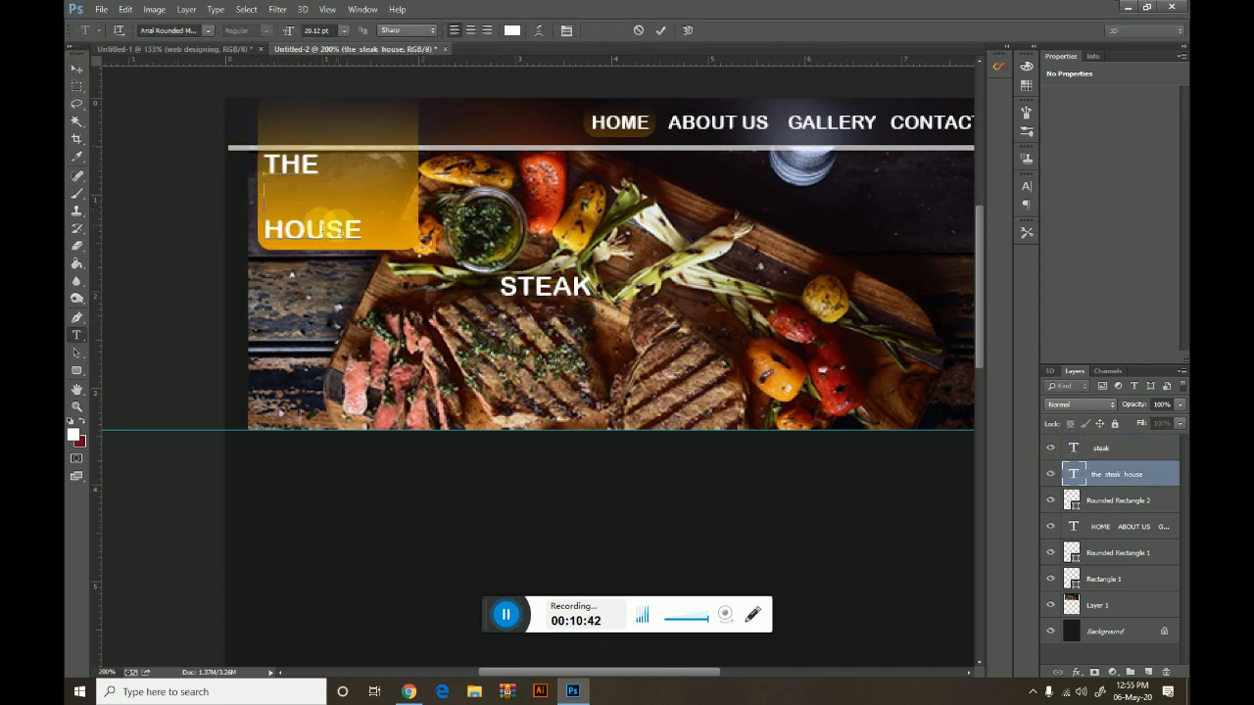
click(77, 70)
drag(291, 163, 294, 134)
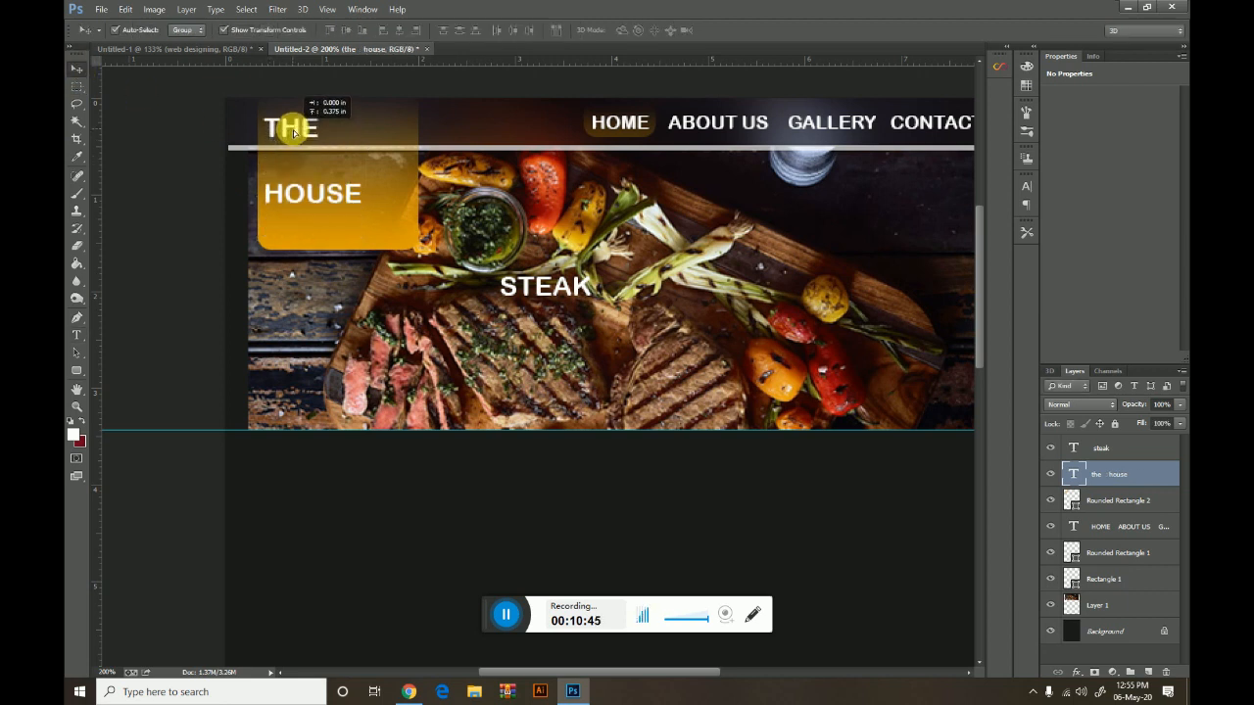
Change the font of the separate STEAK text to Austine Demo
click(1097, 447)
double_click(1073, 448)
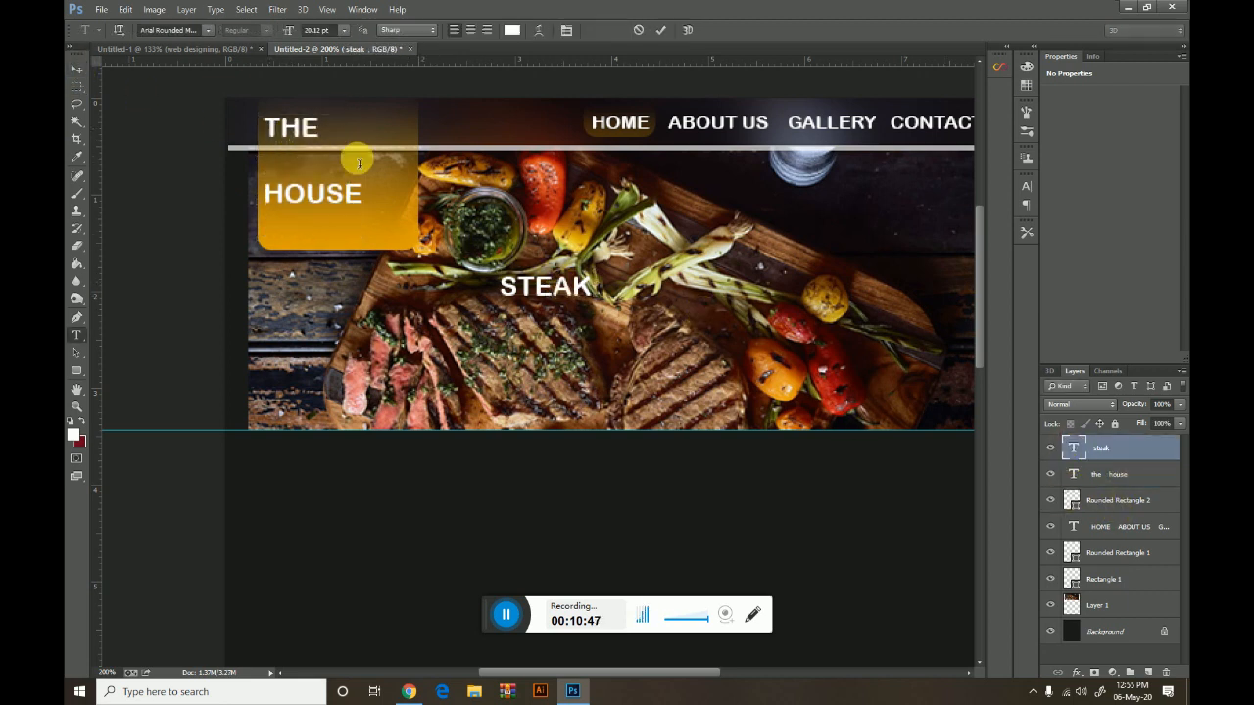
click(172, 31)
key(Down)
key(Down)
key(Down)
key(Down)
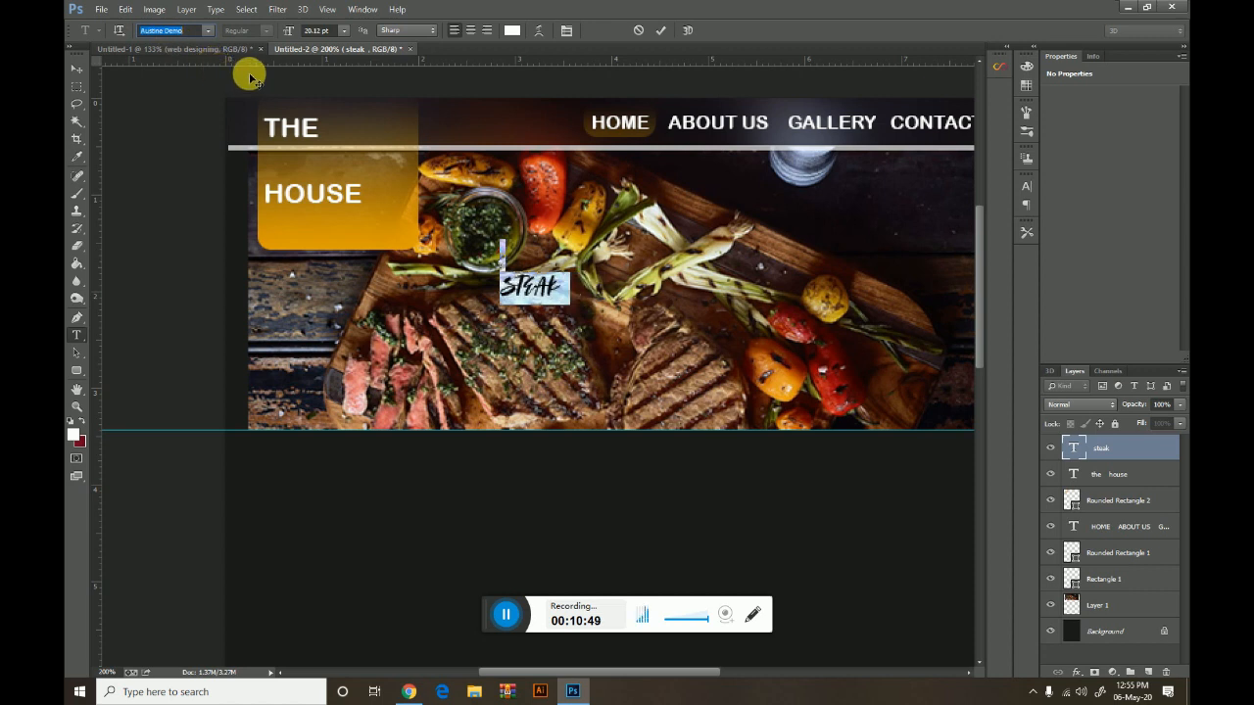
click(76, 69)
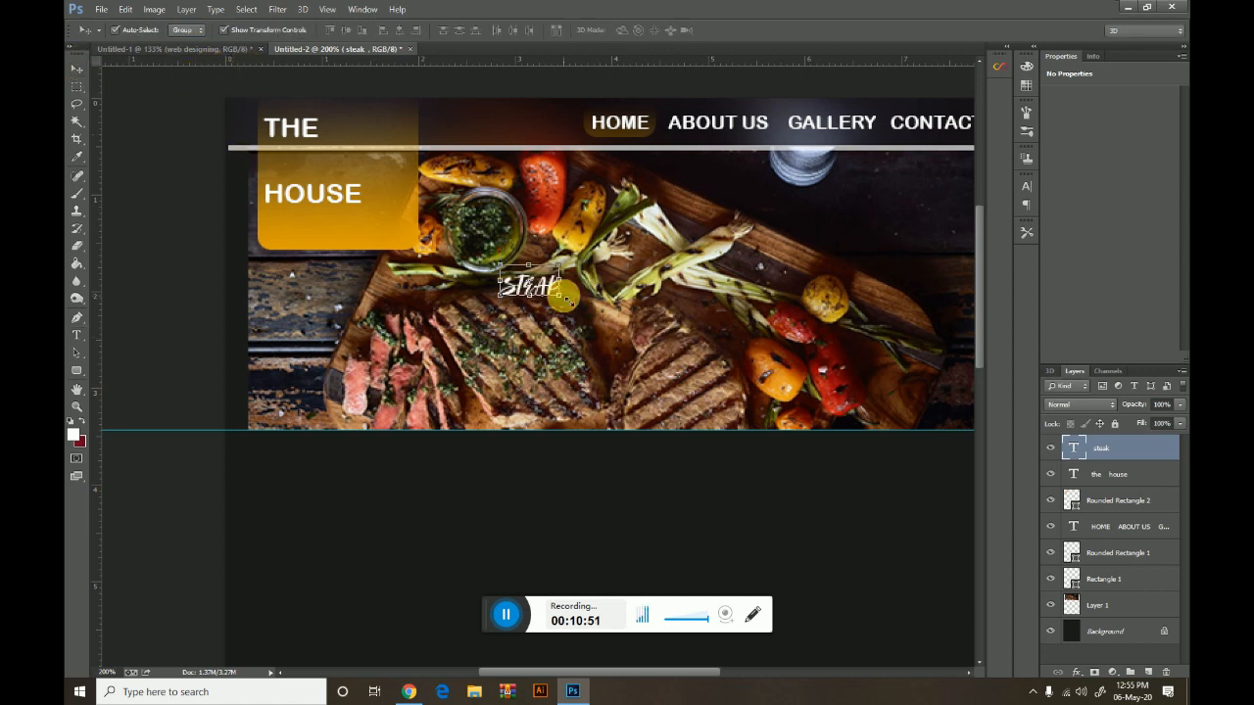
Scale the STEAK text to about 259% and place it on the orange box between THE and HOUSE
click(564, 297)
drag(565, 338, 367, 154)
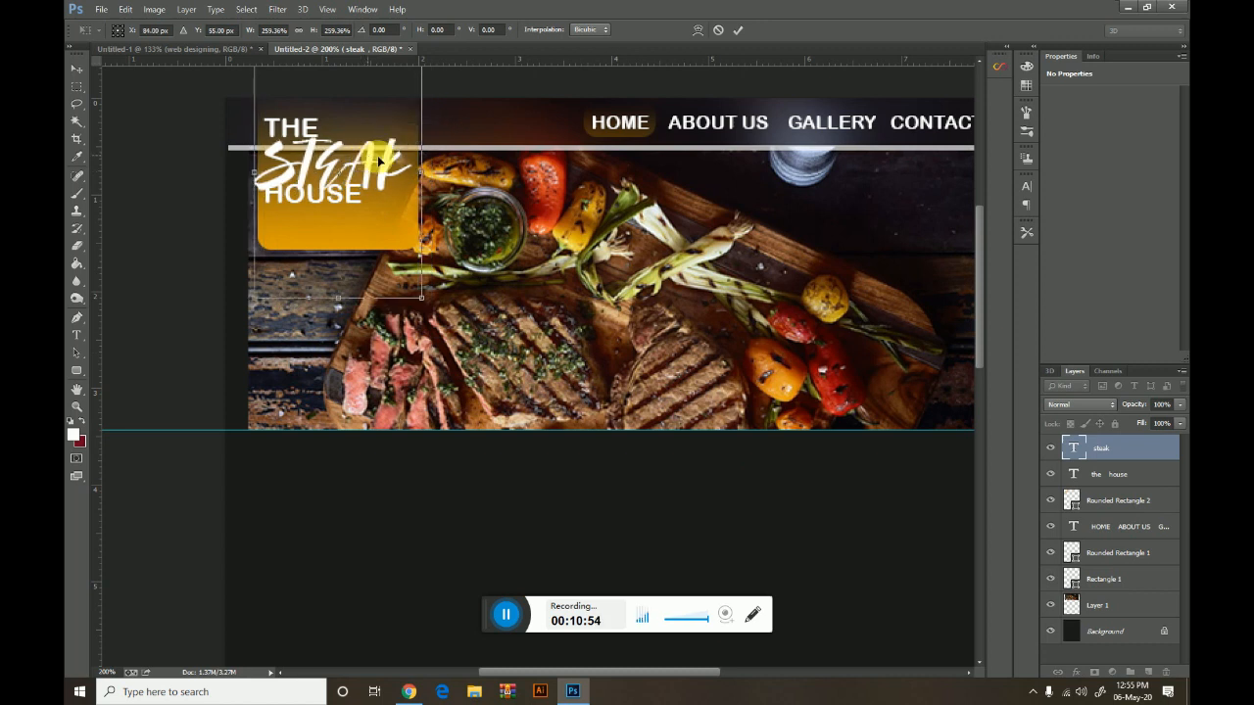
key(Return)
Add another line break in the THE HOUSE text to push HOUSE down below STEAK
double_click(1070, 448)
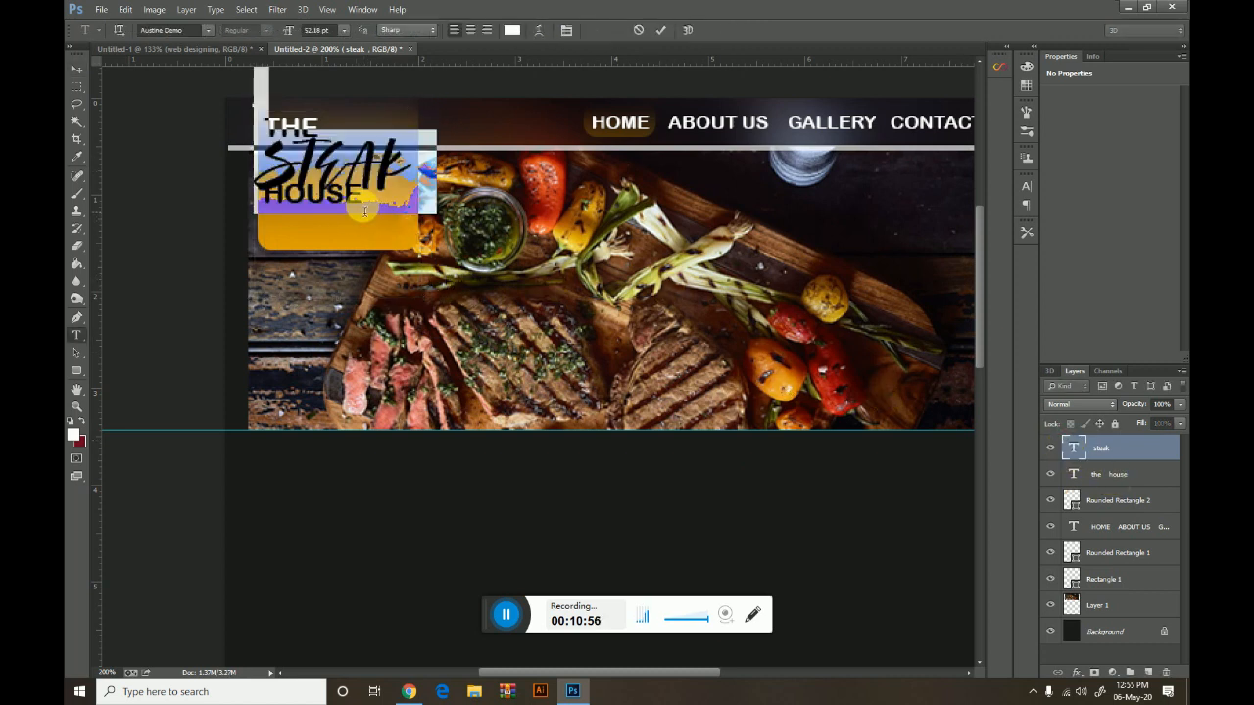
click(1090, 472)
double_click(1079, 472)
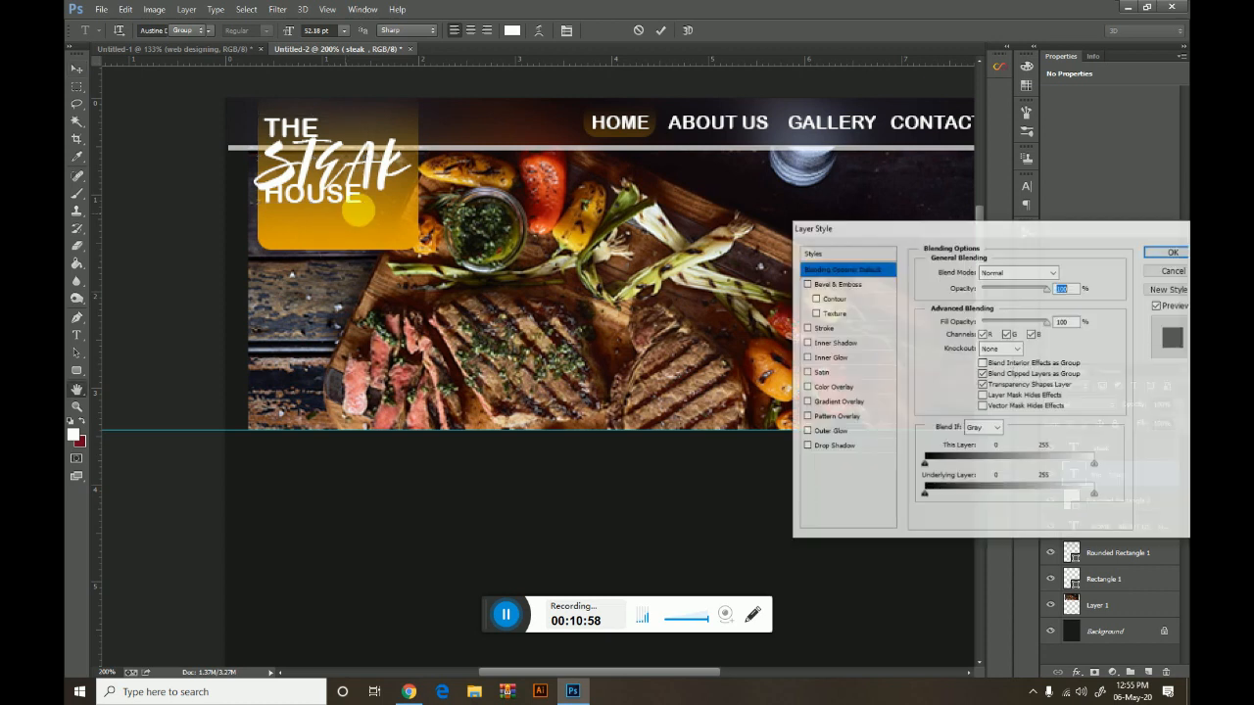
click(1170, 274)
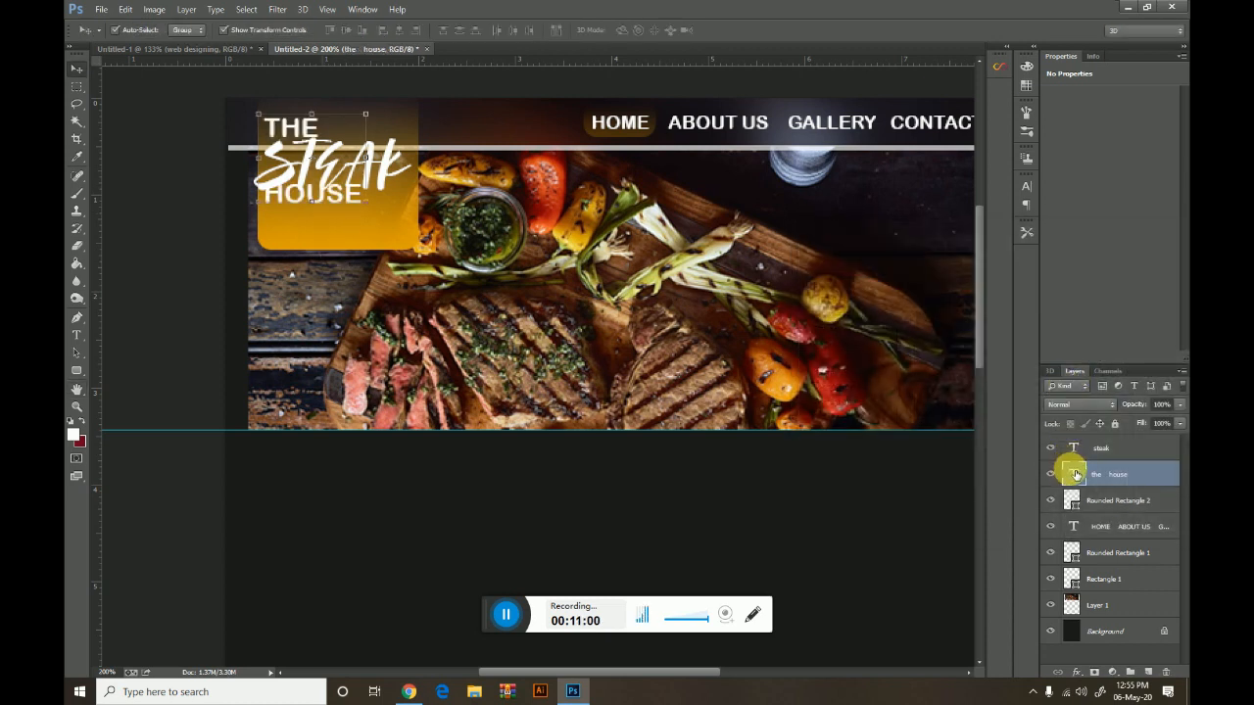
double_click(1072, 474)
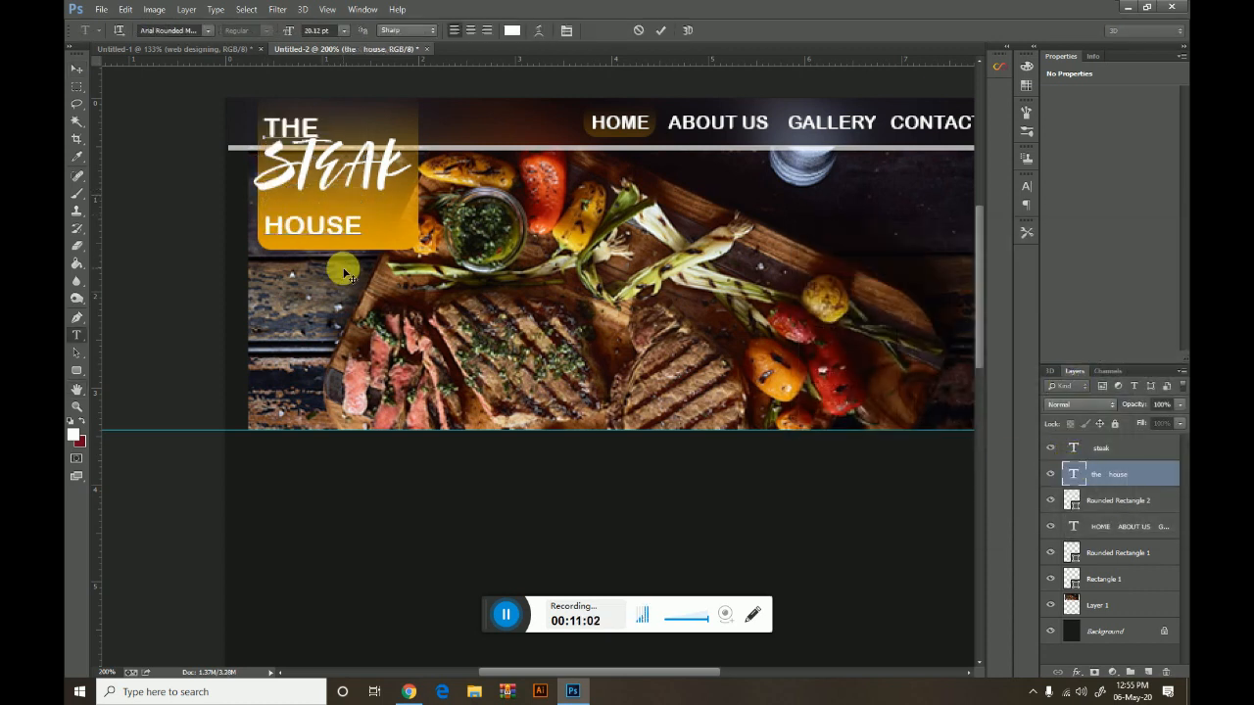
click(76, 68)
Nudge the STEAK text down and 1 px right to centre it between THE and HOUSE, and deselect it
click(335, 169)
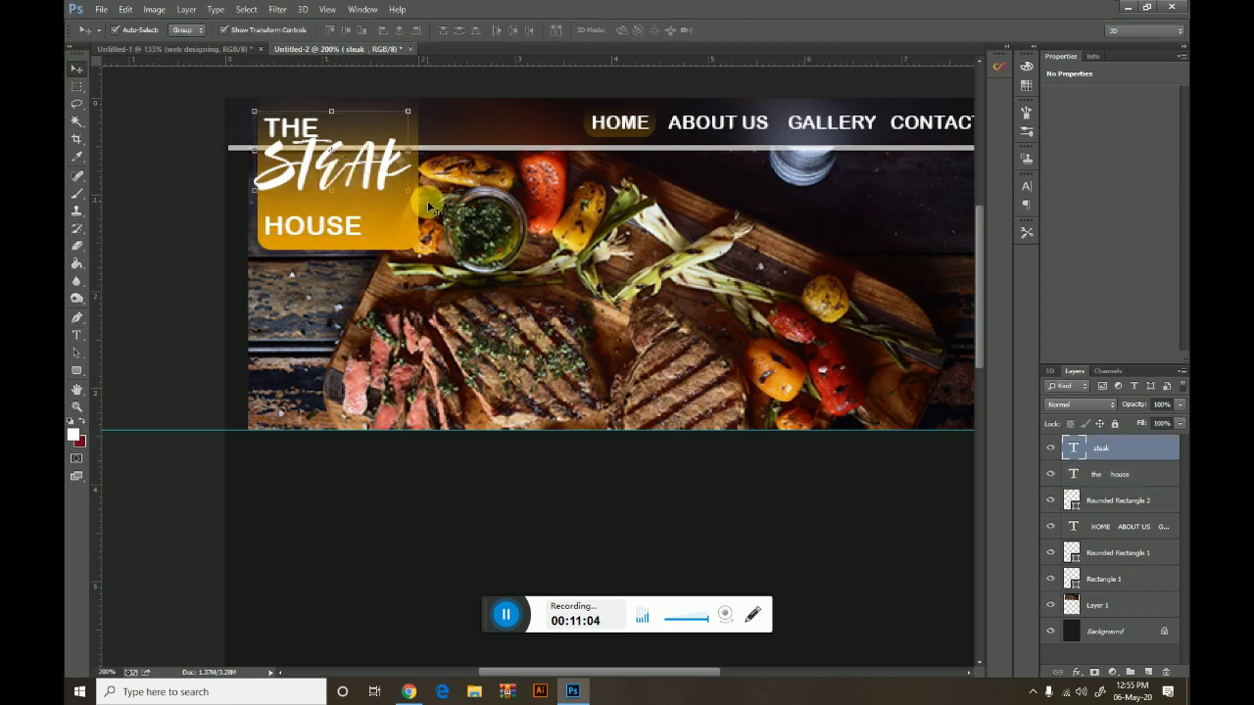
drag(416, 197, 419, 210)
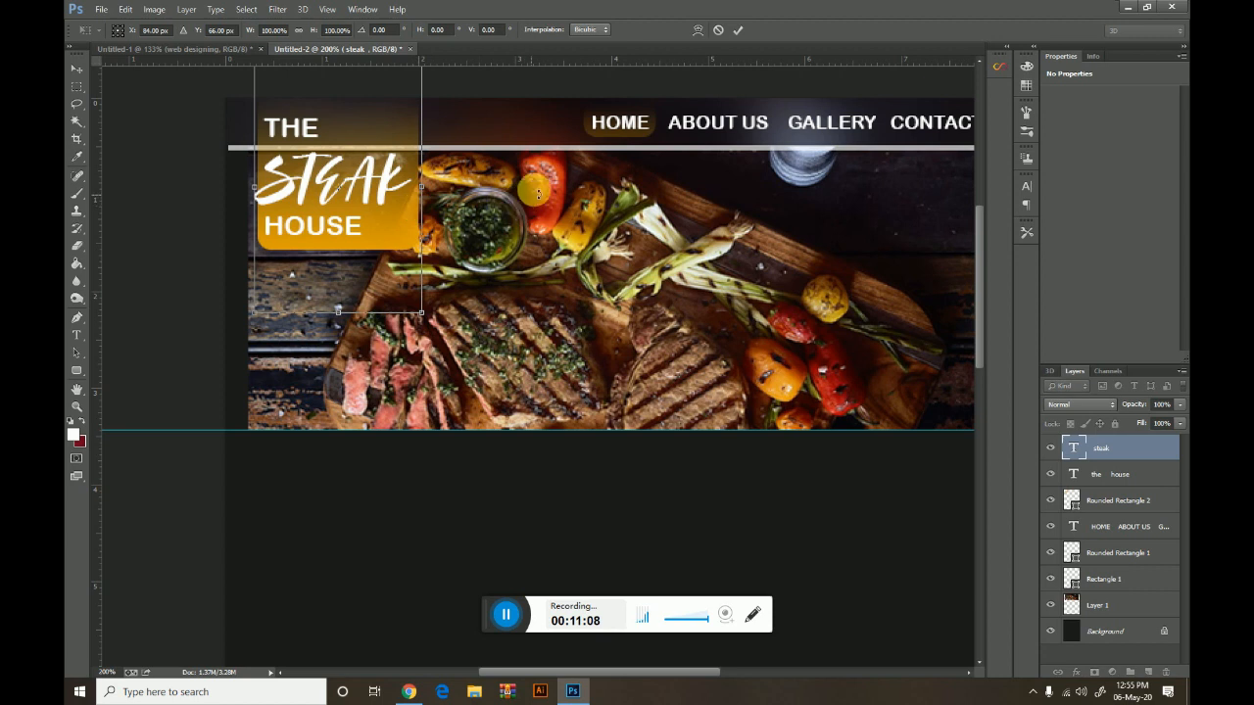
key(Right)
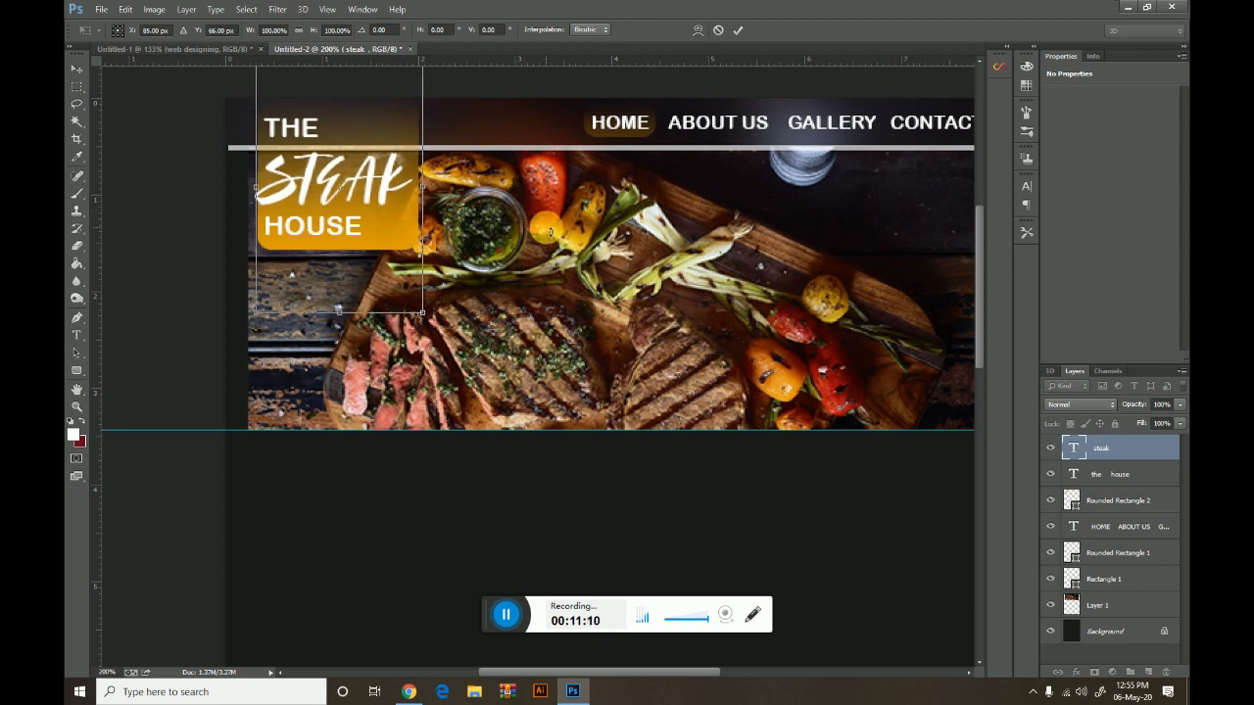
key(Return)
click(185, 186)
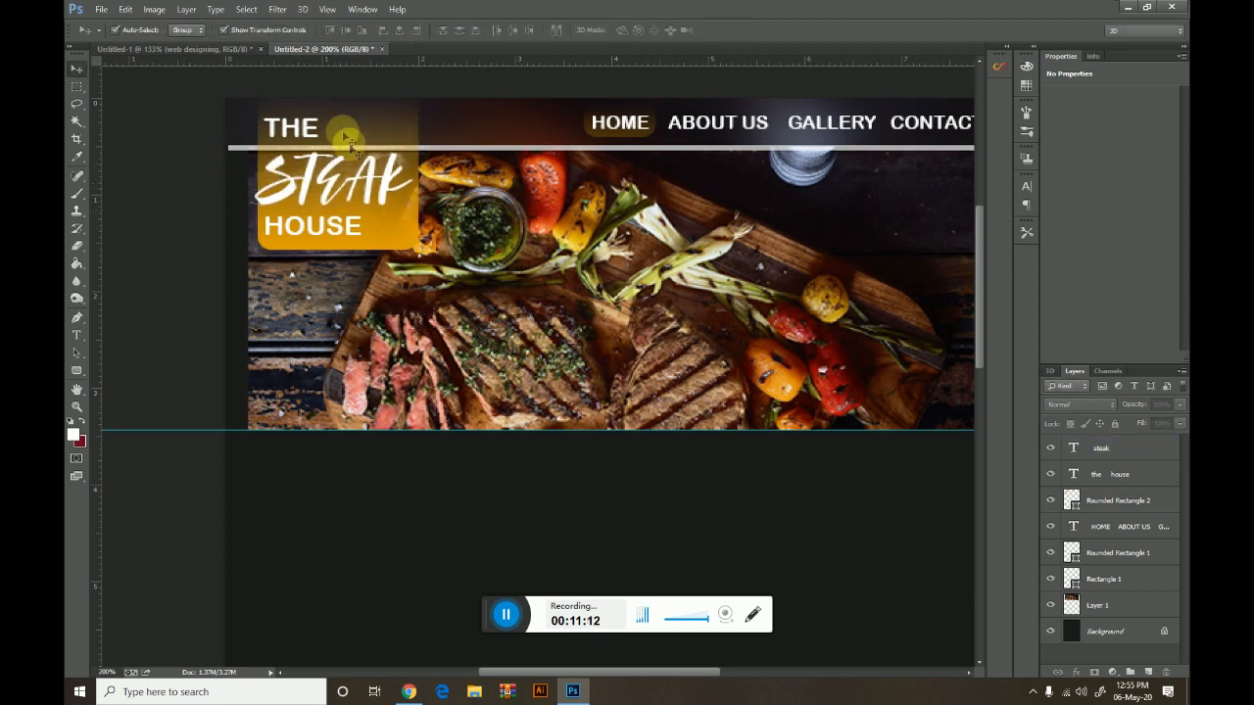
Apply a Drop Shadow with lowered opacity to the STEAK text
click(294, 176)
click(1078, 671)
click(1109, 504)
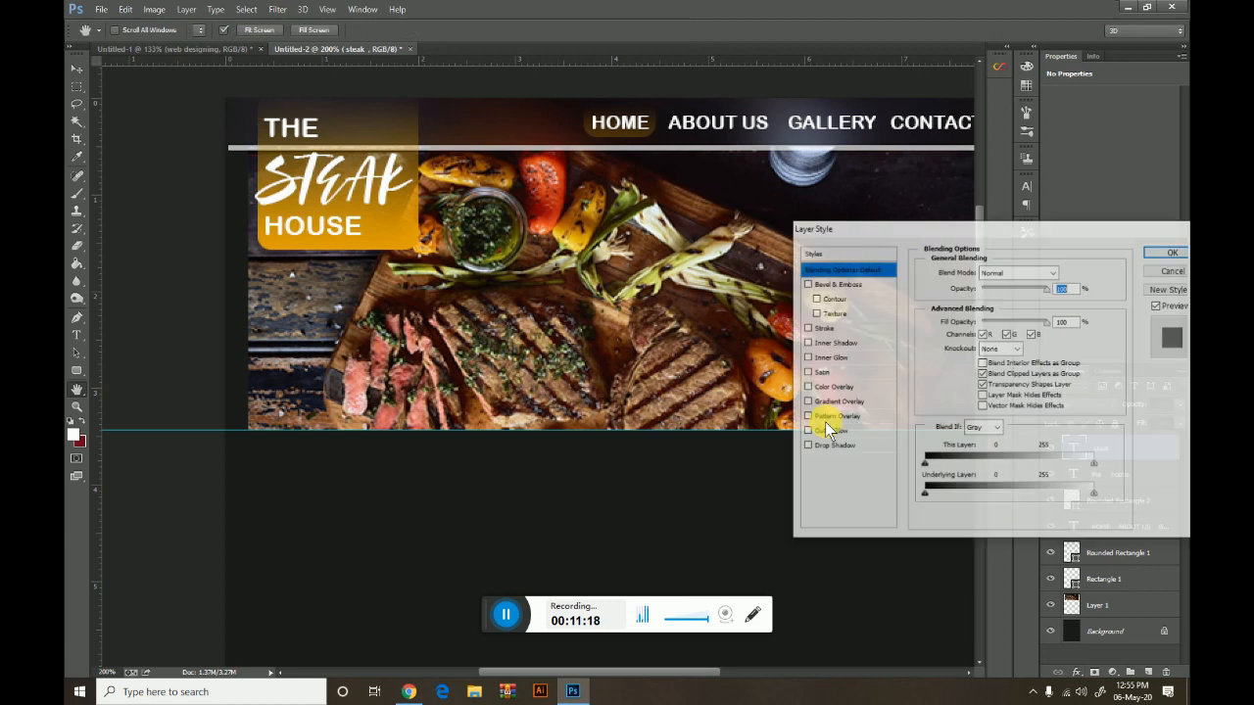
click(841, 446)
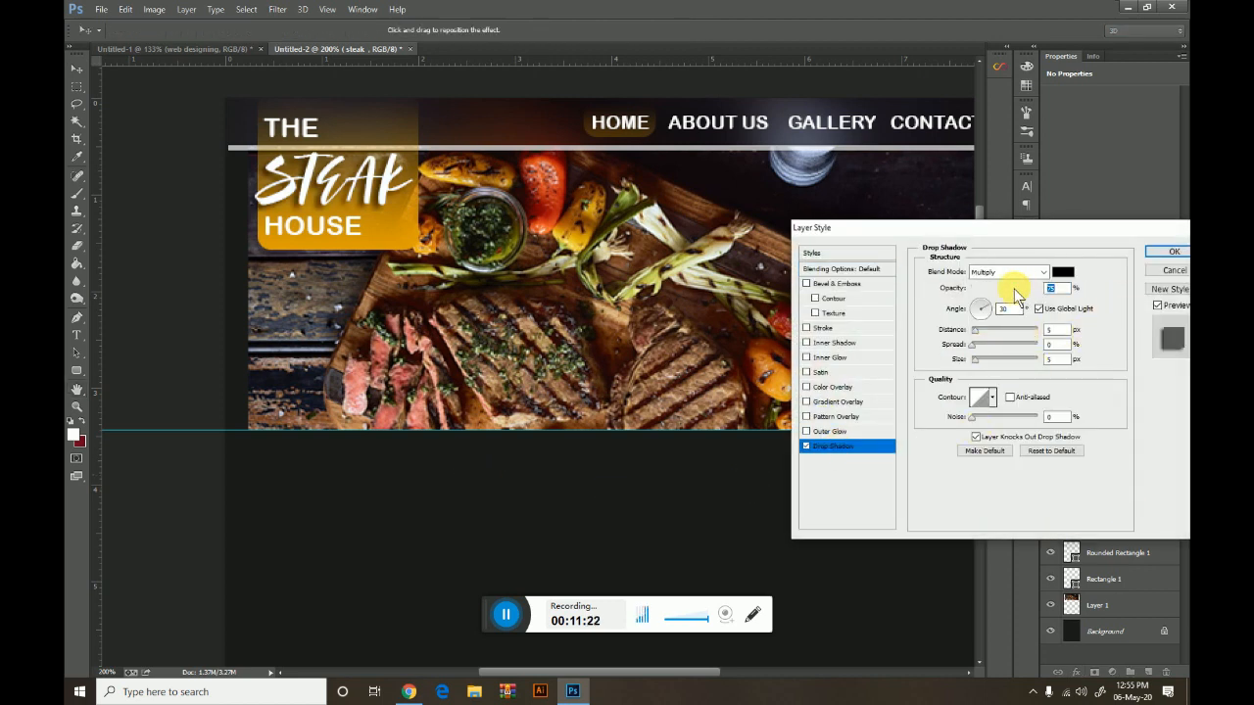
drag(1014, 289, 973, 296)
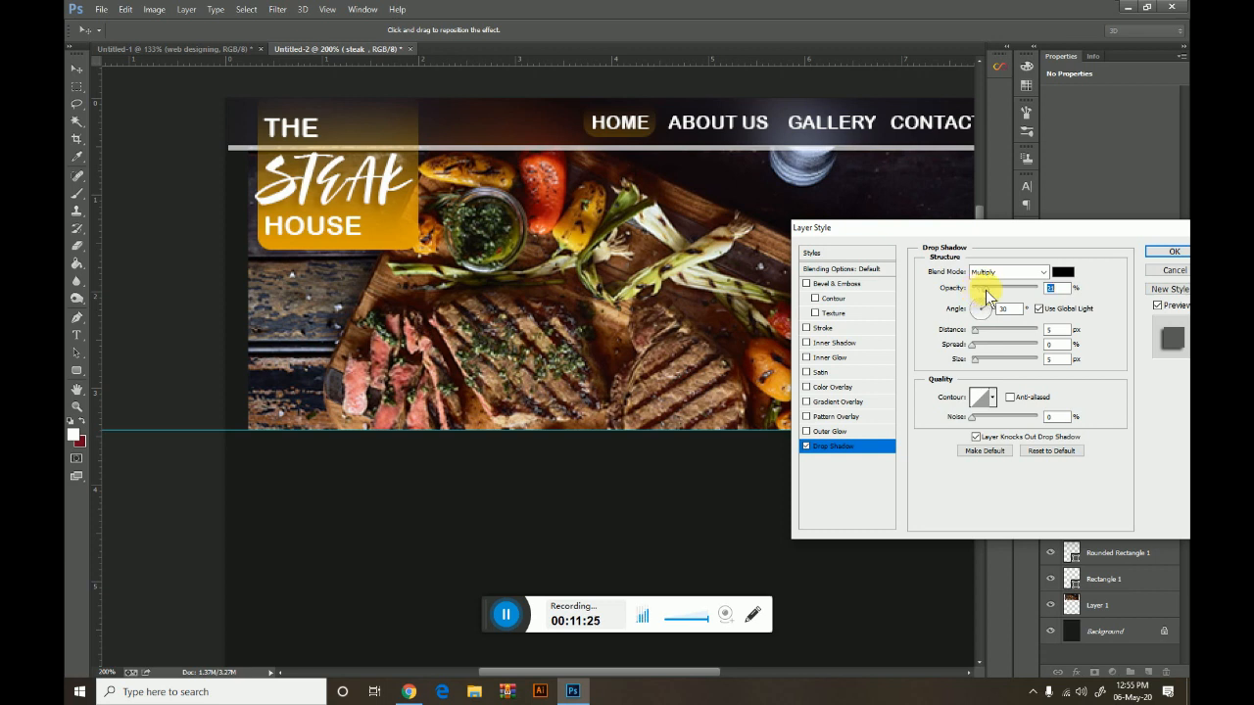
click(1172, 252)
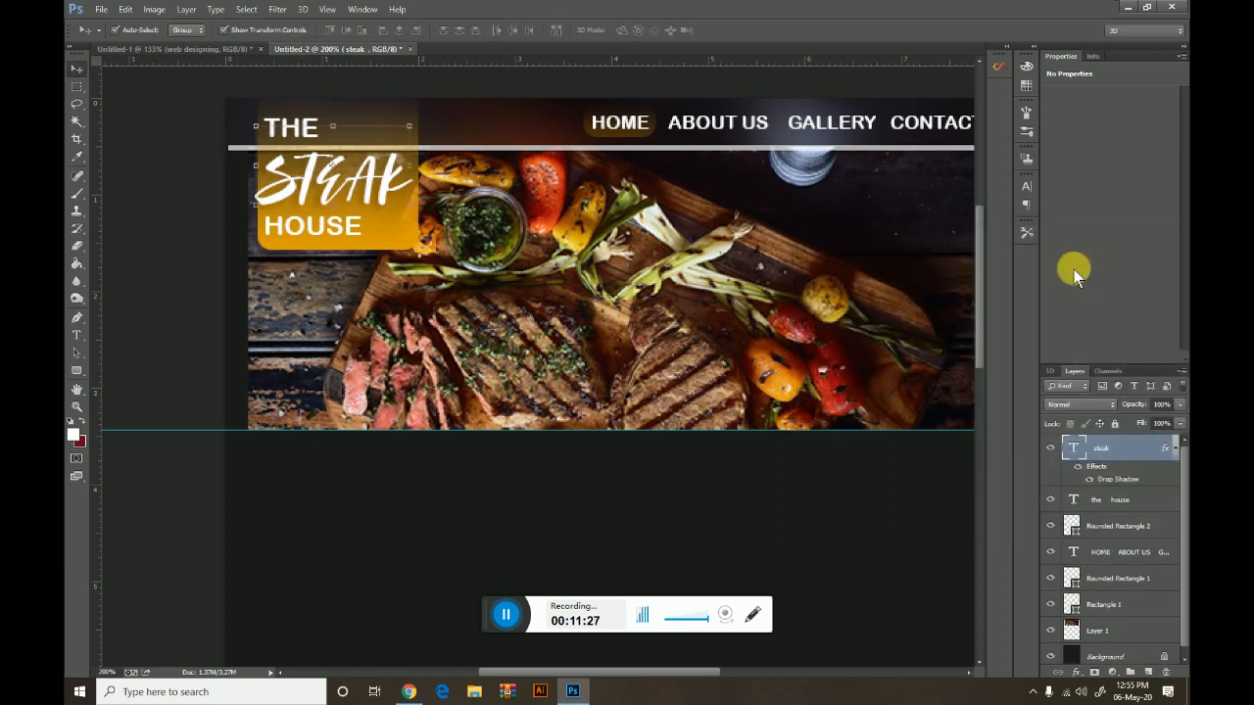
Rasterize the thin white line shape that runs under the header menu
key(ctrl+minus)
click(775, 183)
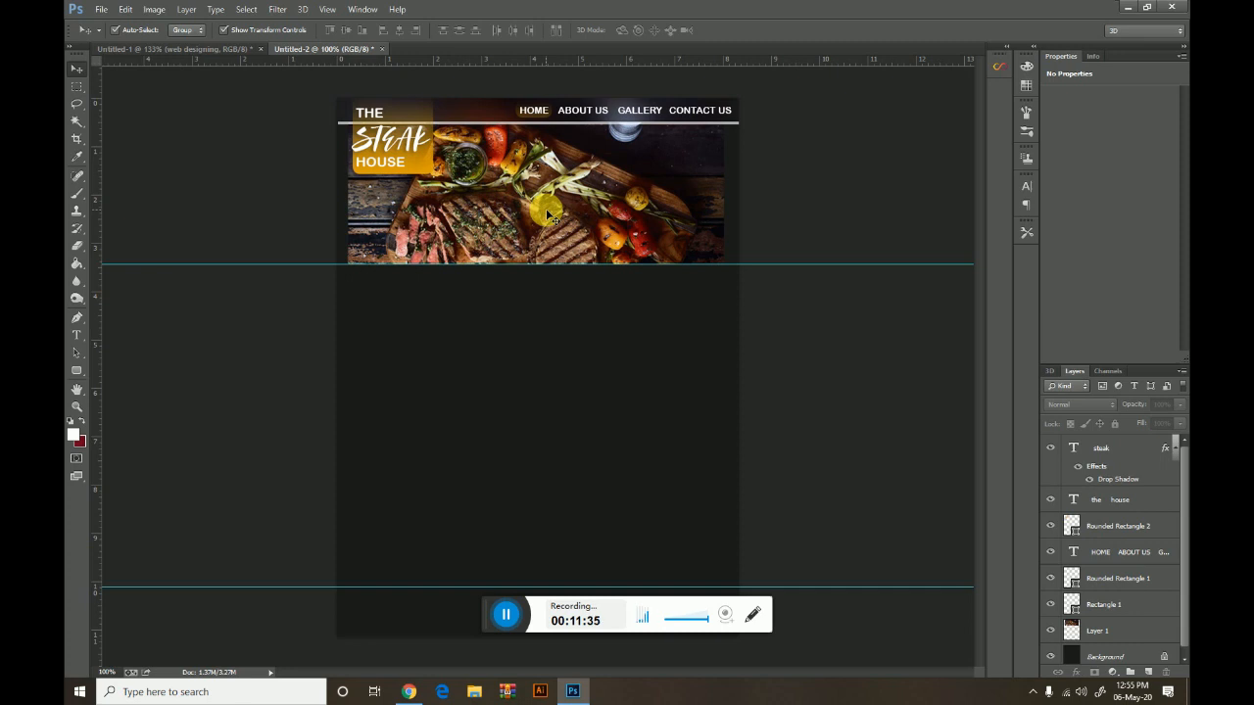
click(421, 105)
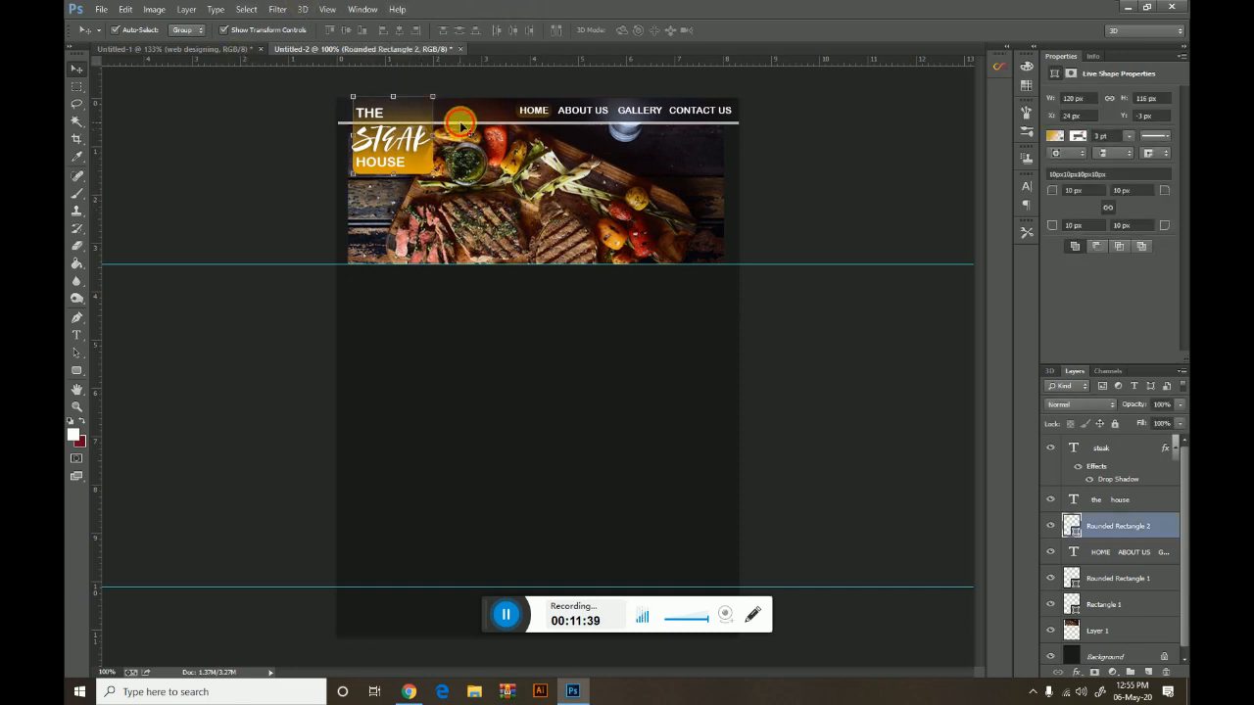
click(431, 124)
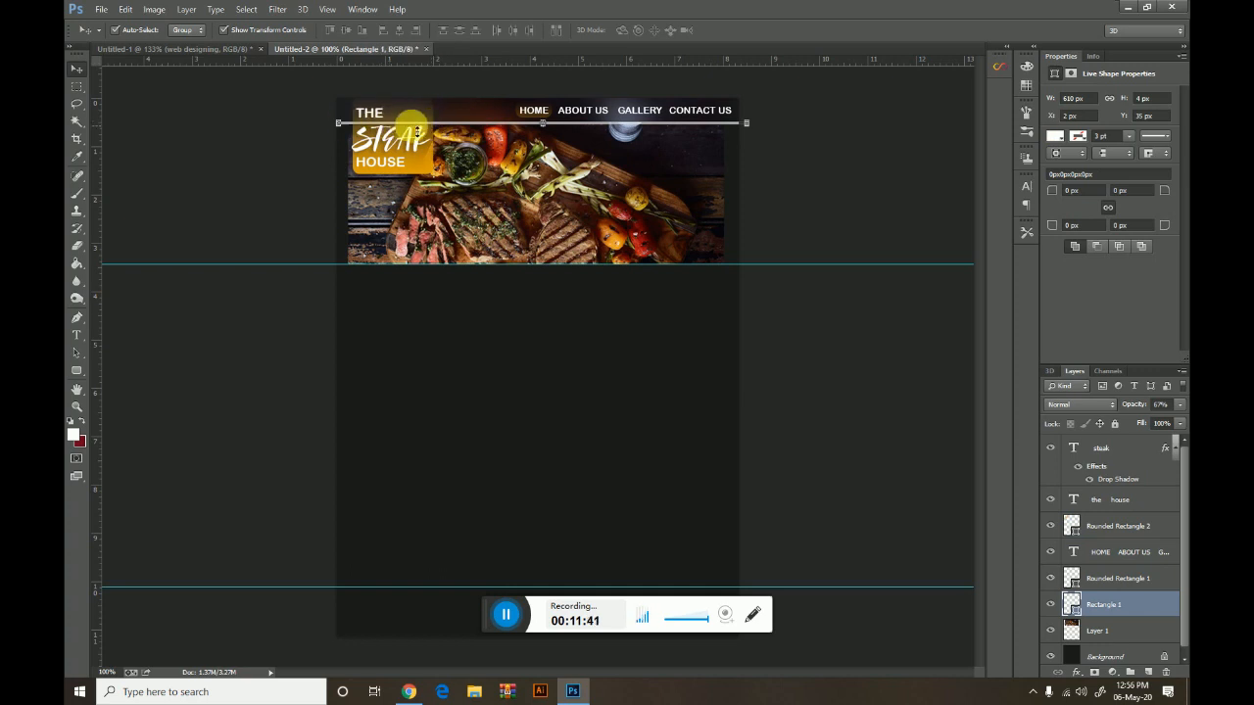
right_click(1118, 609)
click(1053, 175)
Marquee-select the logo box area and delete the part of the white line that crosses it
click(78, 88)
drag(351, 98, 438, 147)
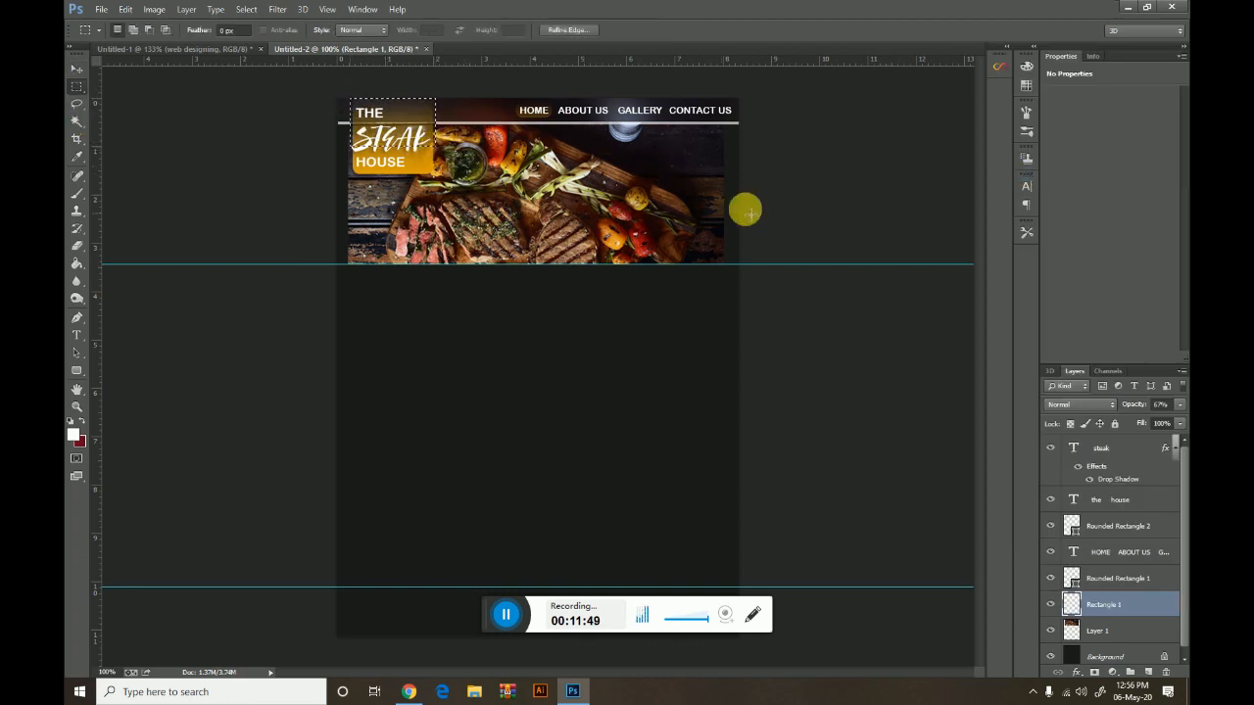
key(ctrl+plus)
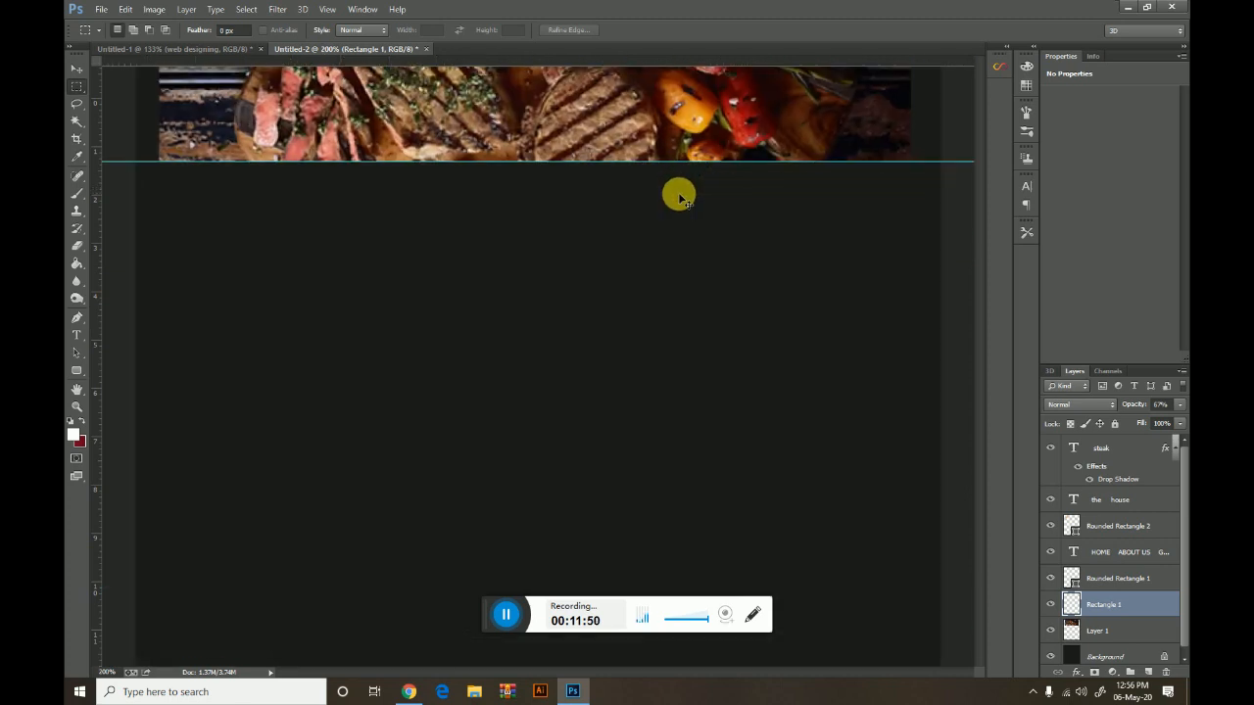
drag(363, 179, 392, 571)
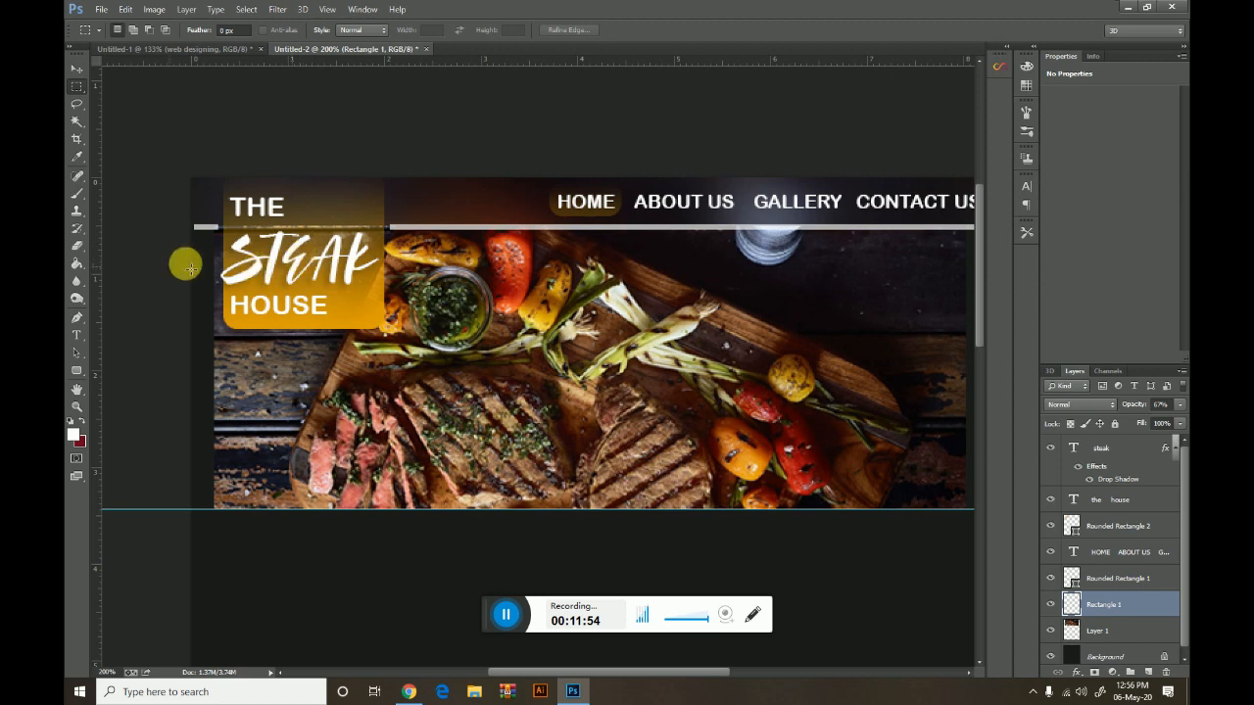
Draw a small ellipse of about 9 by 8 px in the empty area below the banner
click(77, 407)
right_click(477, 356)
click(481, 363)
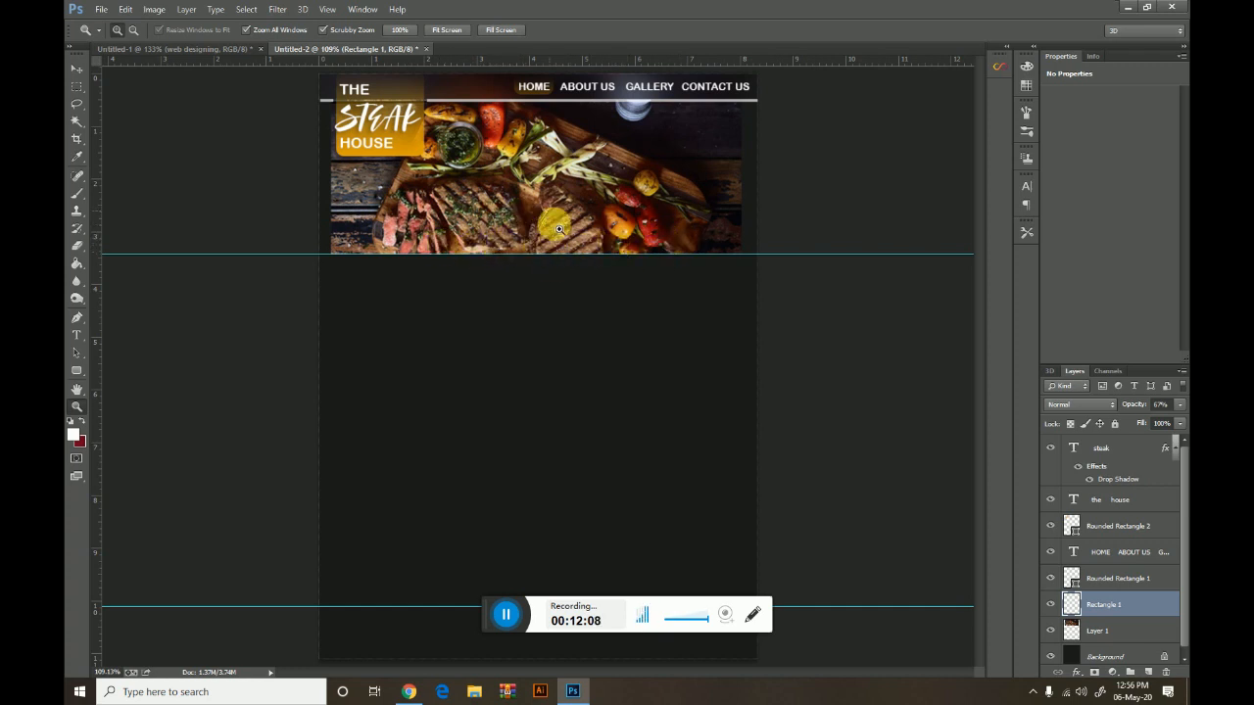
click(76, 371)
right_click(76, 371)
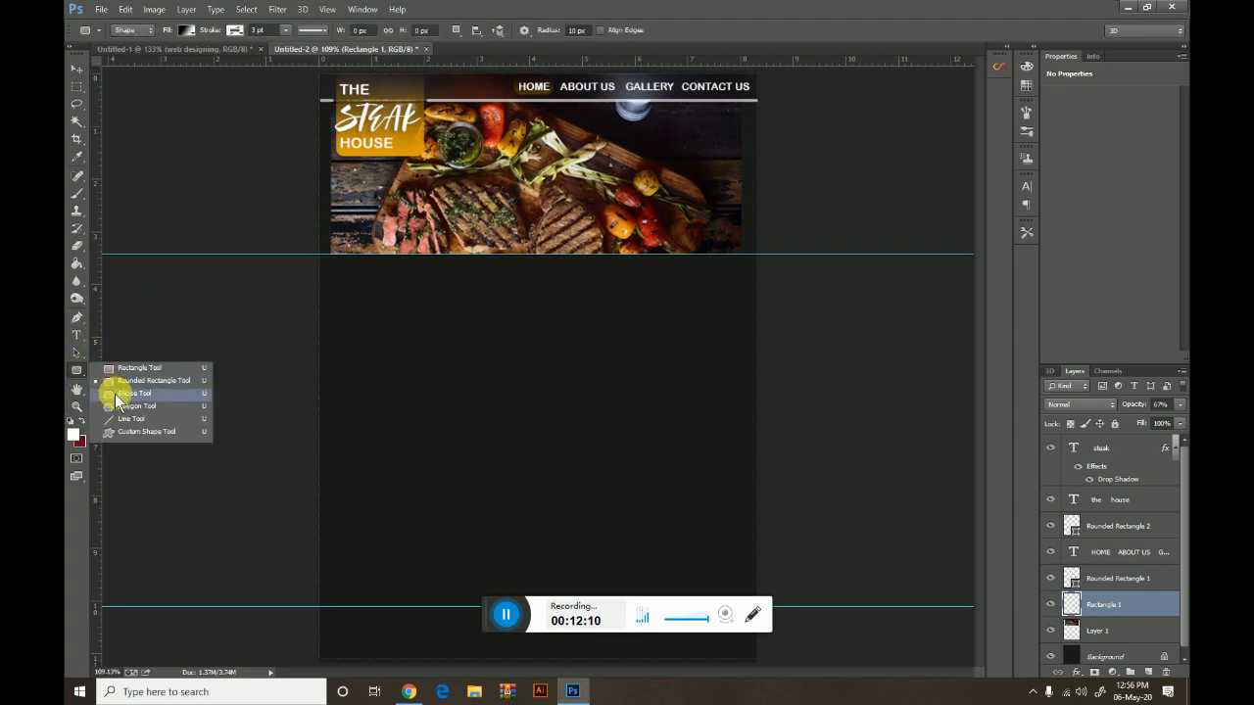
click(134, 392)
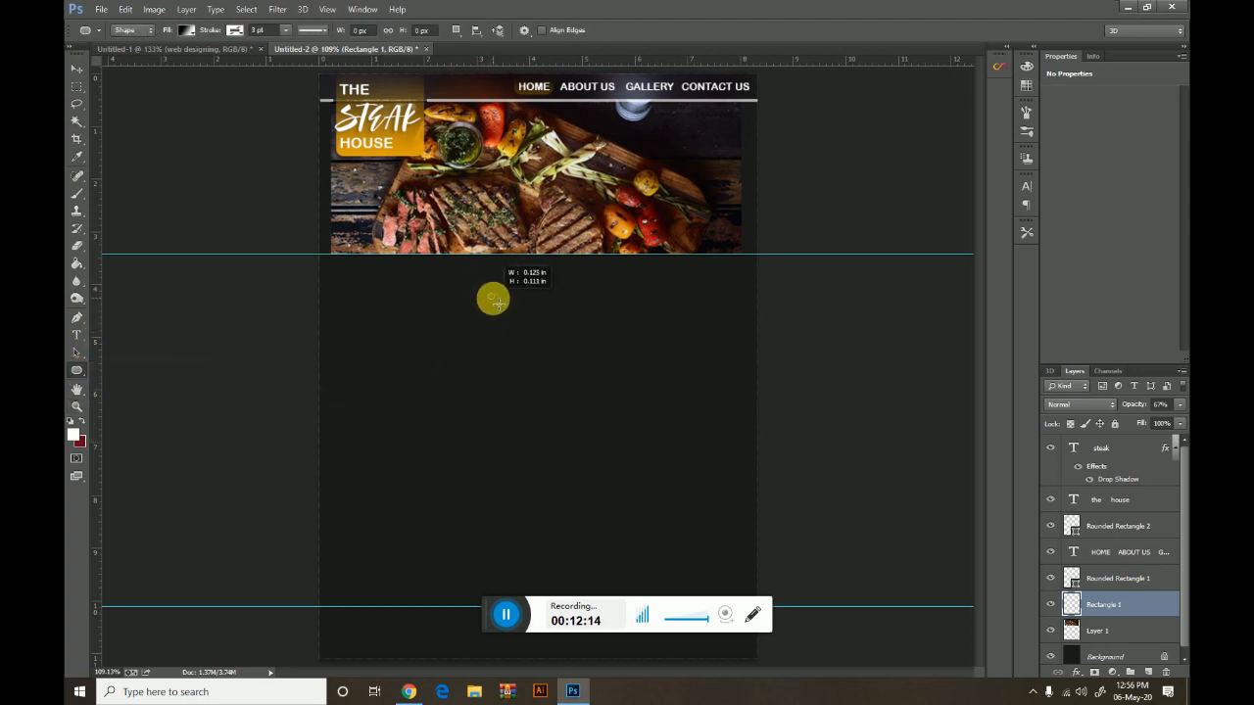
drag(495, 303, 494, 303)
Change the small ellipse's gradient fill to solid white and deselect it
click(186, 29)
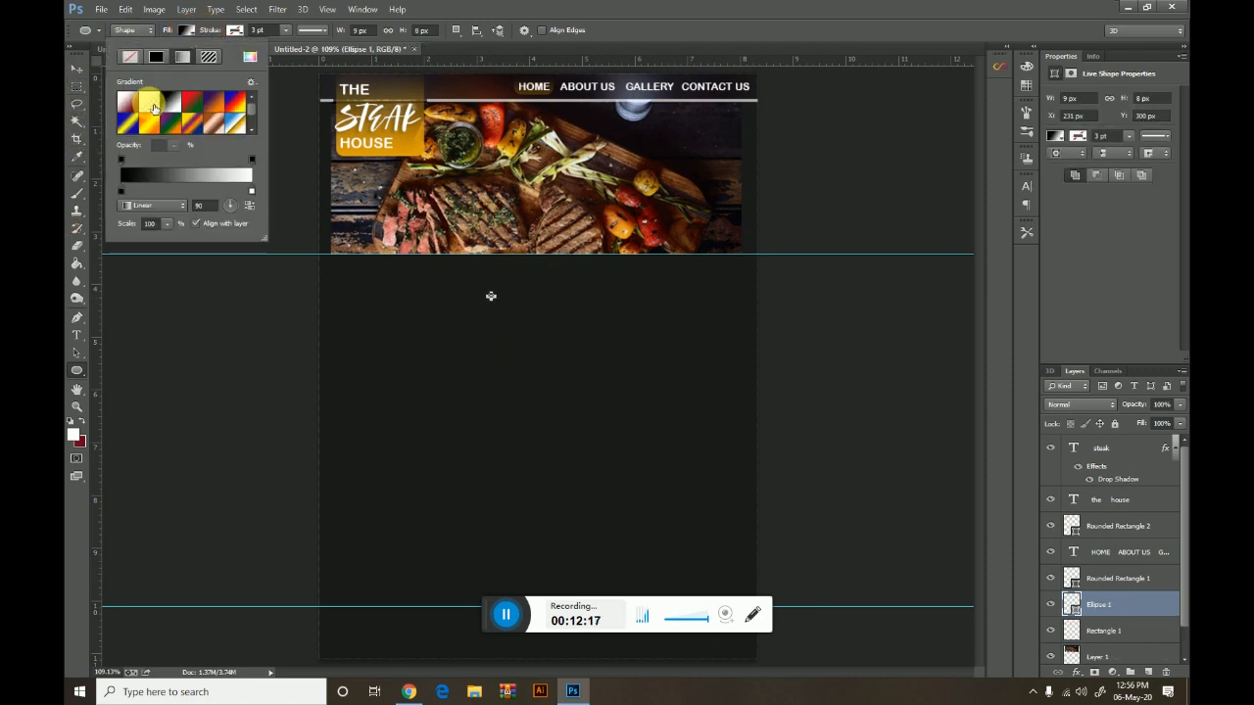
click(155, 57)
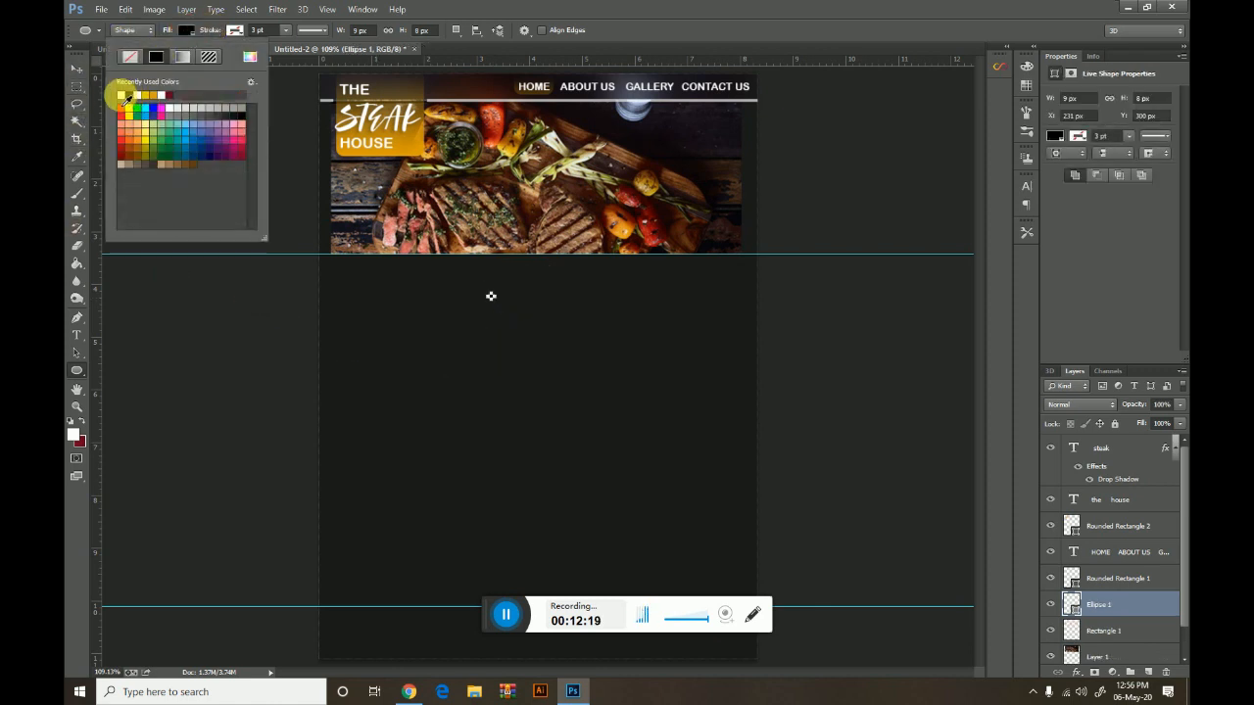
click(77, 68)
click(268, 305)
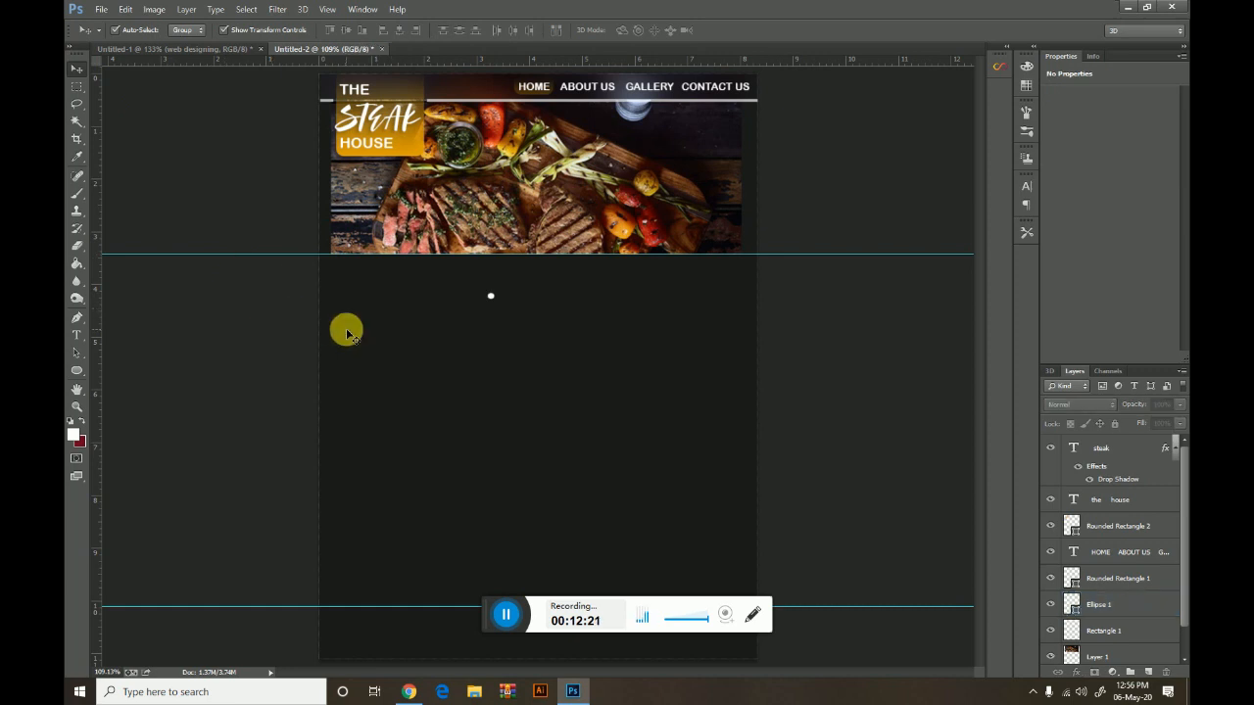
Move the white dot up onto the steak banner, just above its lower edge
key(ctrl+plus)
click(454, 238)
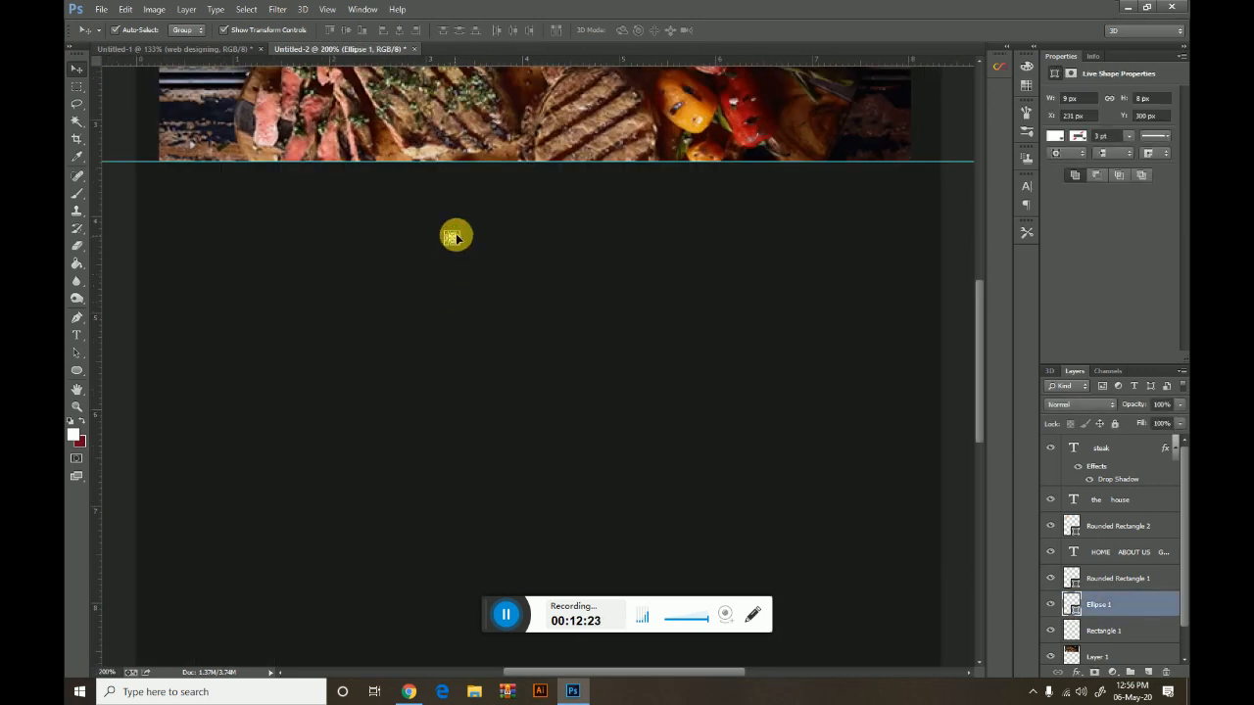
key(ctrl+plus)
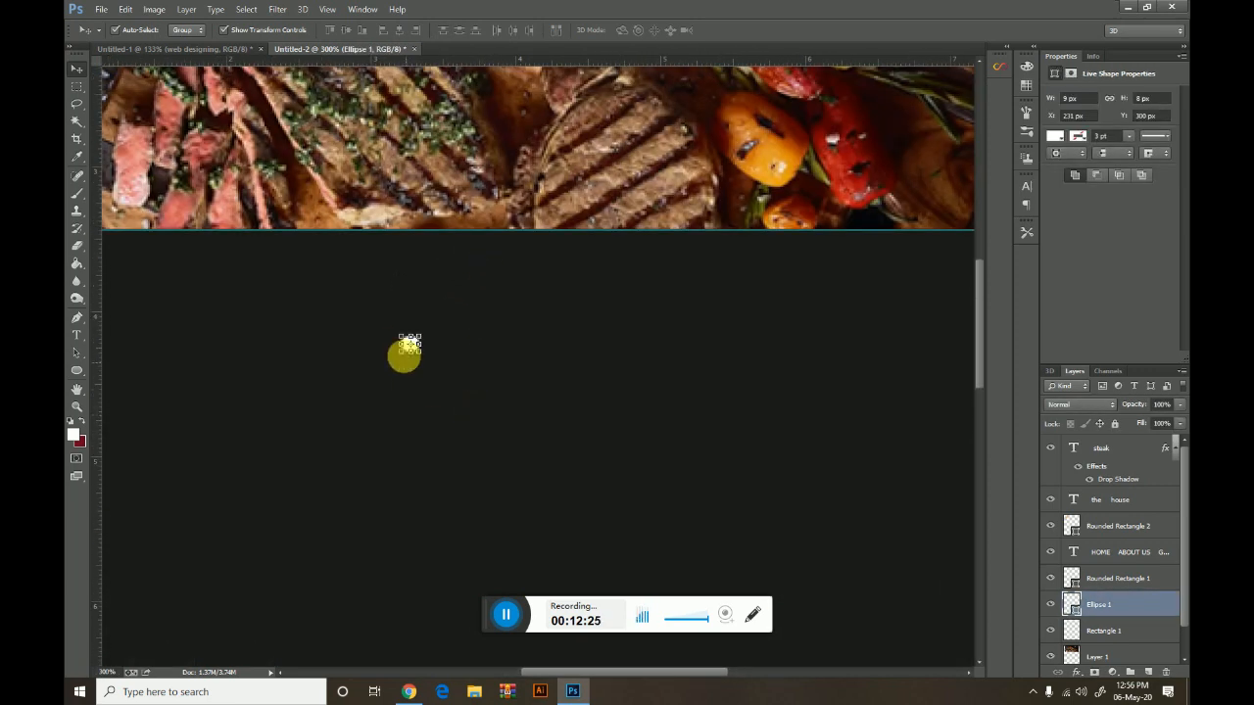
drag(412, 341, 434, 196)
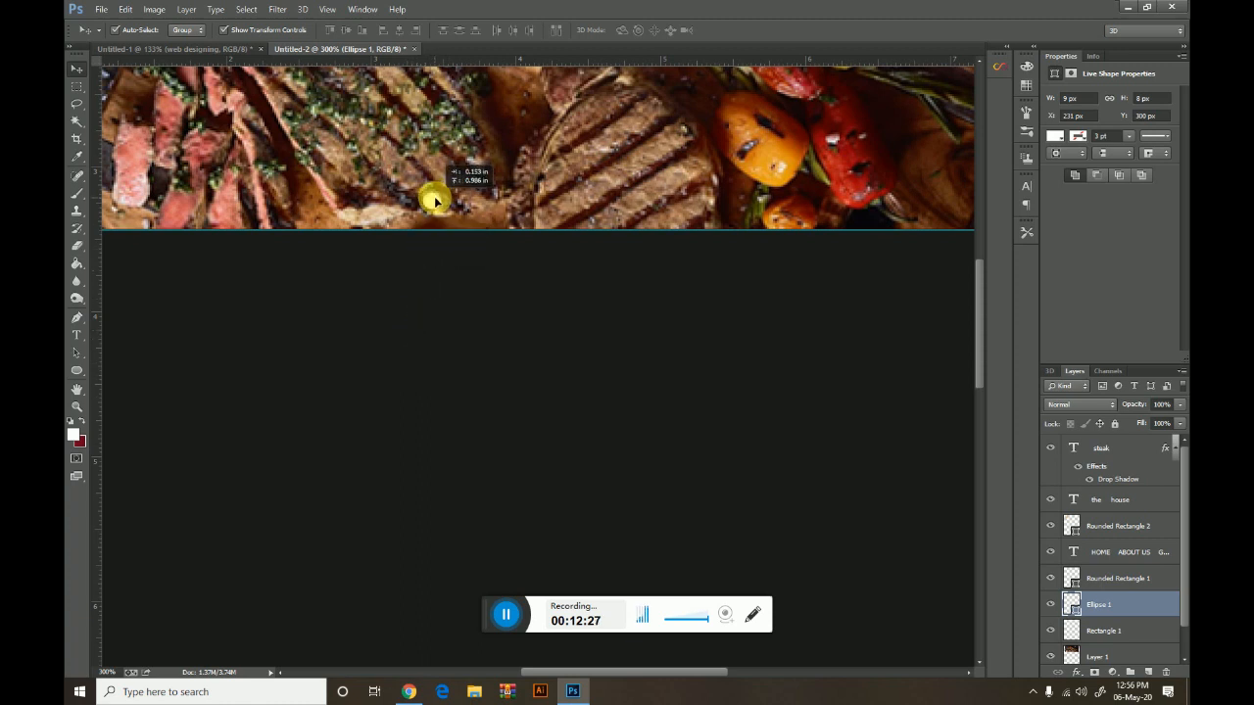
key(ctrl+plus)
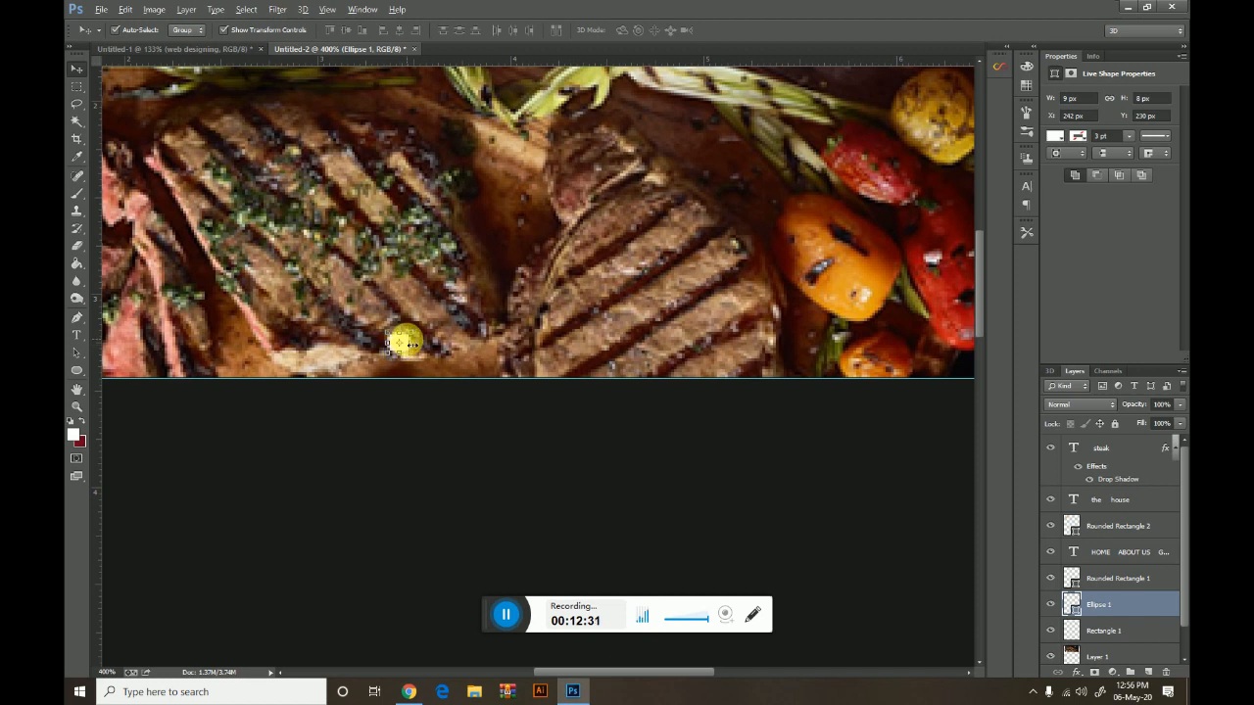
Duplicate the dot's layer twice, placing the copies side by side in an evenly spaced row on the banner
right_click(1120, 600)
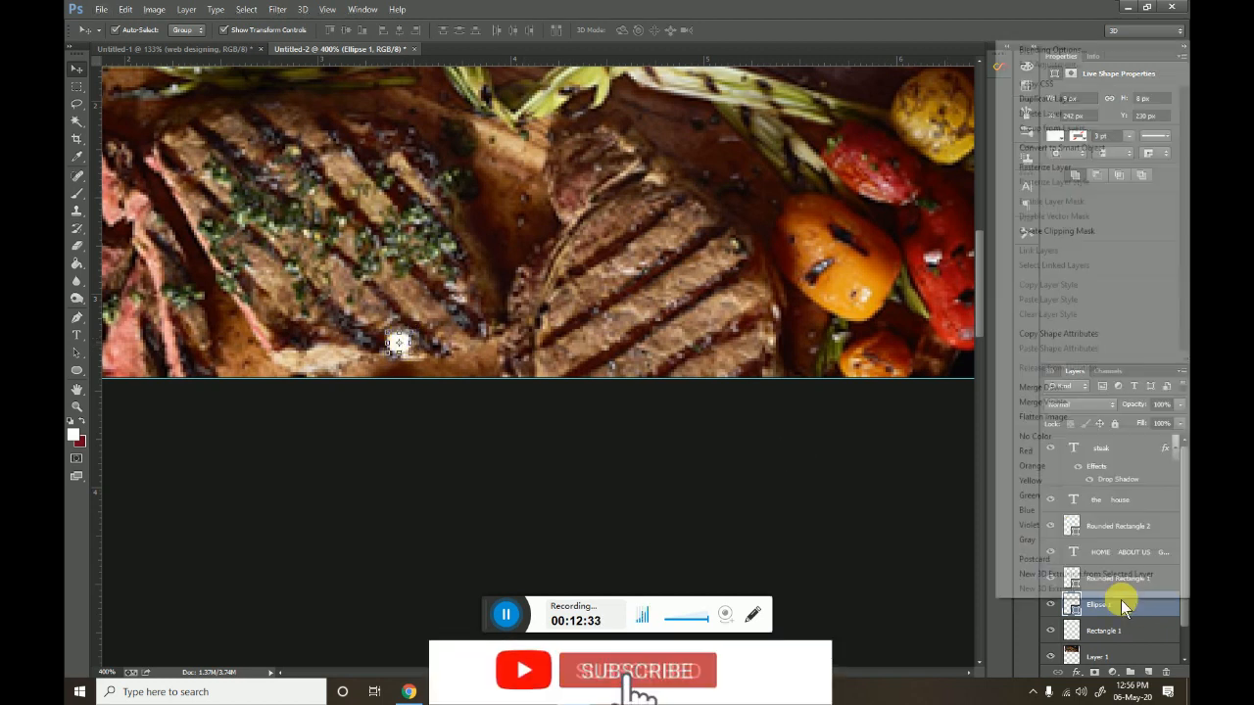
click(1009, 100)
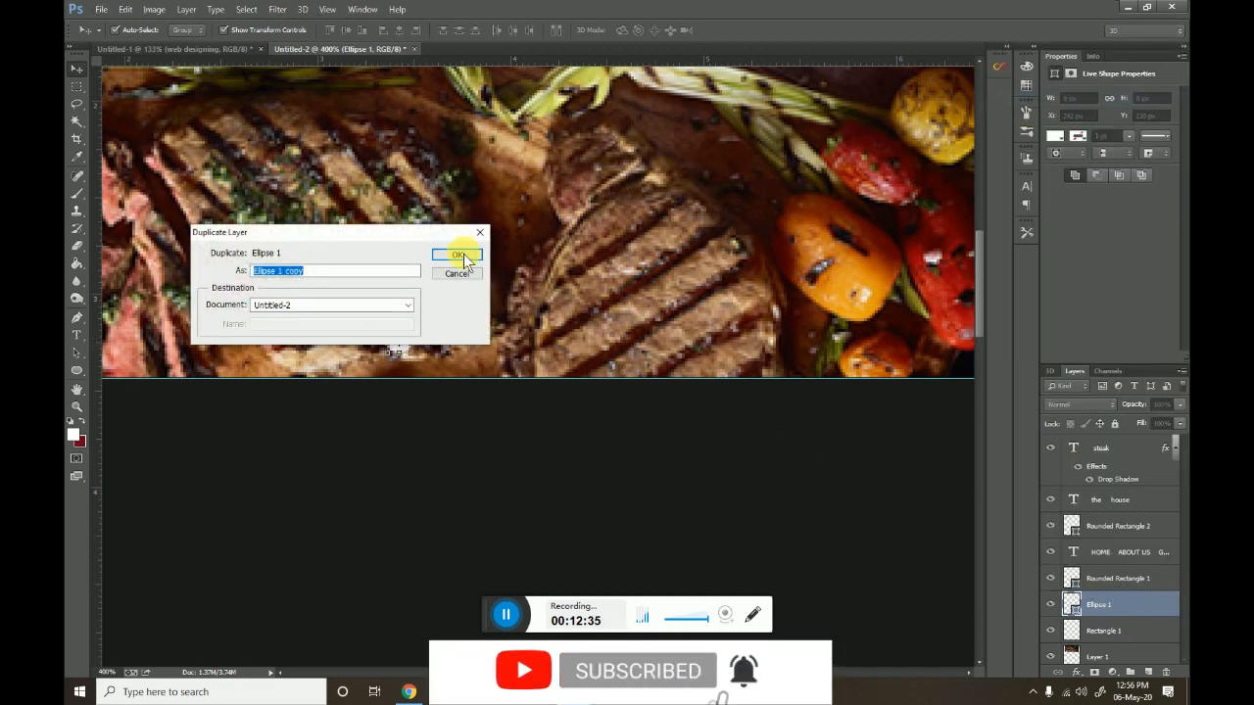
click(459, 256)
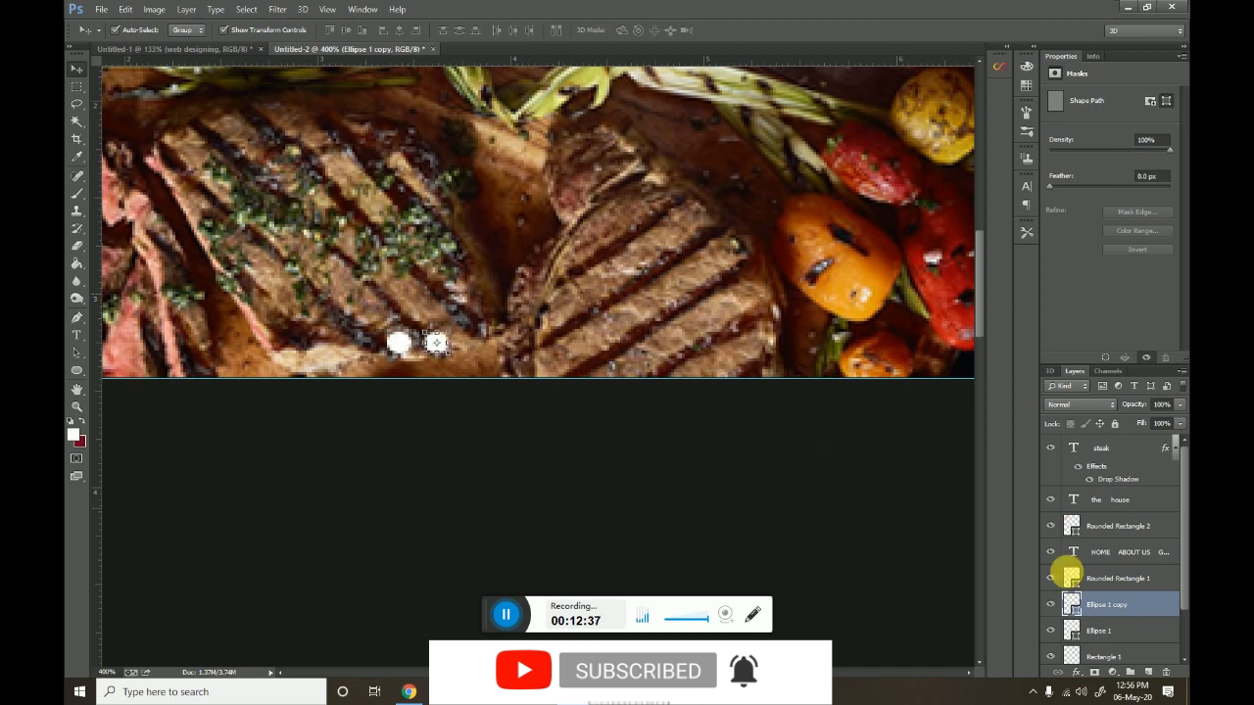
right_click(1137, 606)
click(1080, 109)
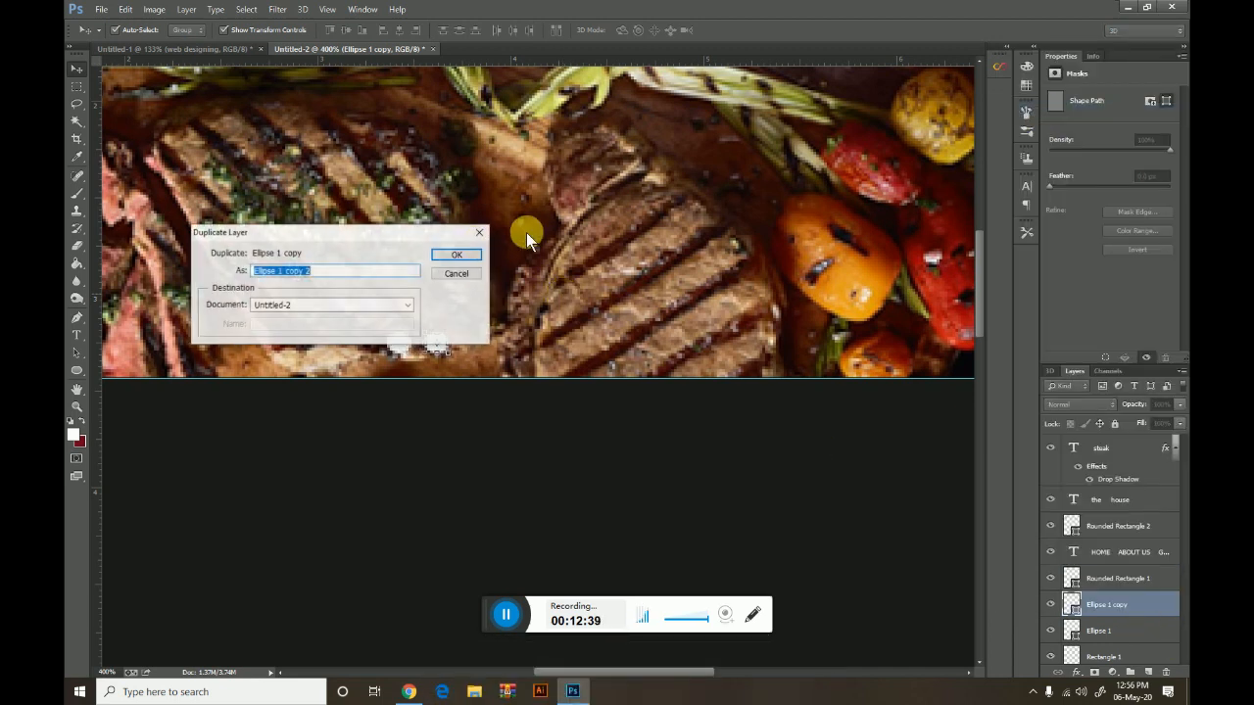
click(463, 249)
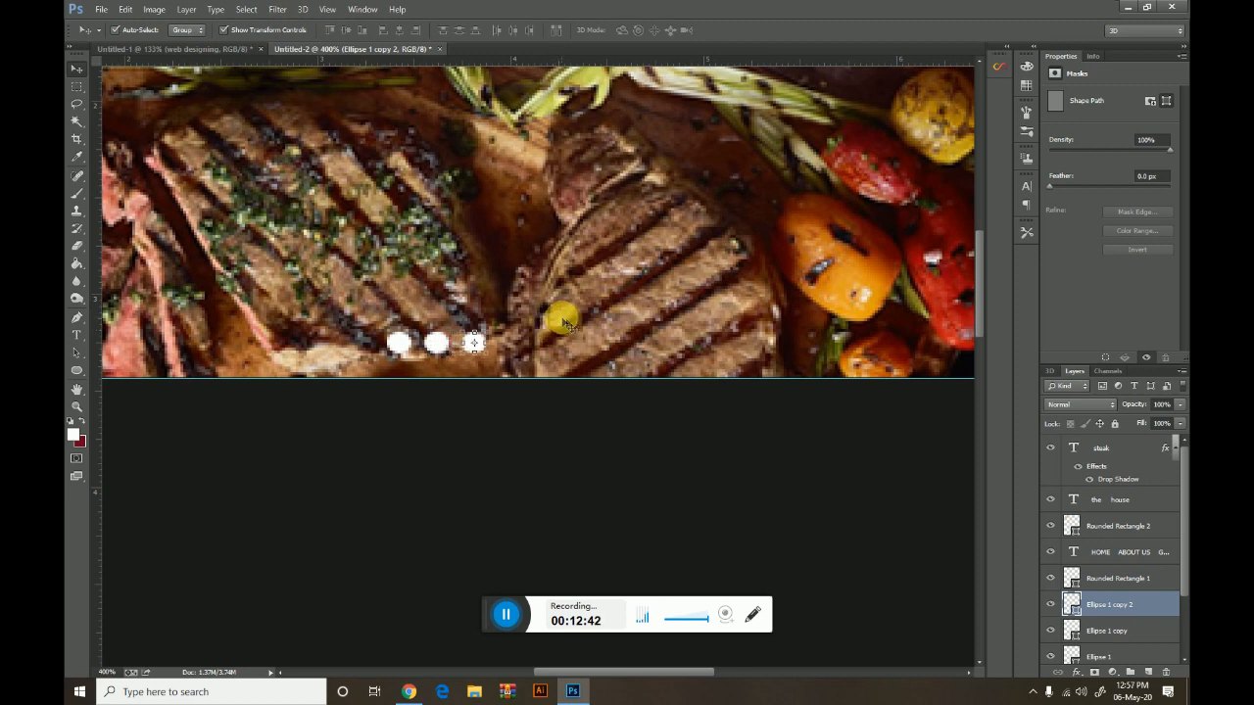
Duplicate the last dot and nudge the copy horizontally to complete an evenly spaced row of four
right_click(1088, 605)
click(1048, 109)
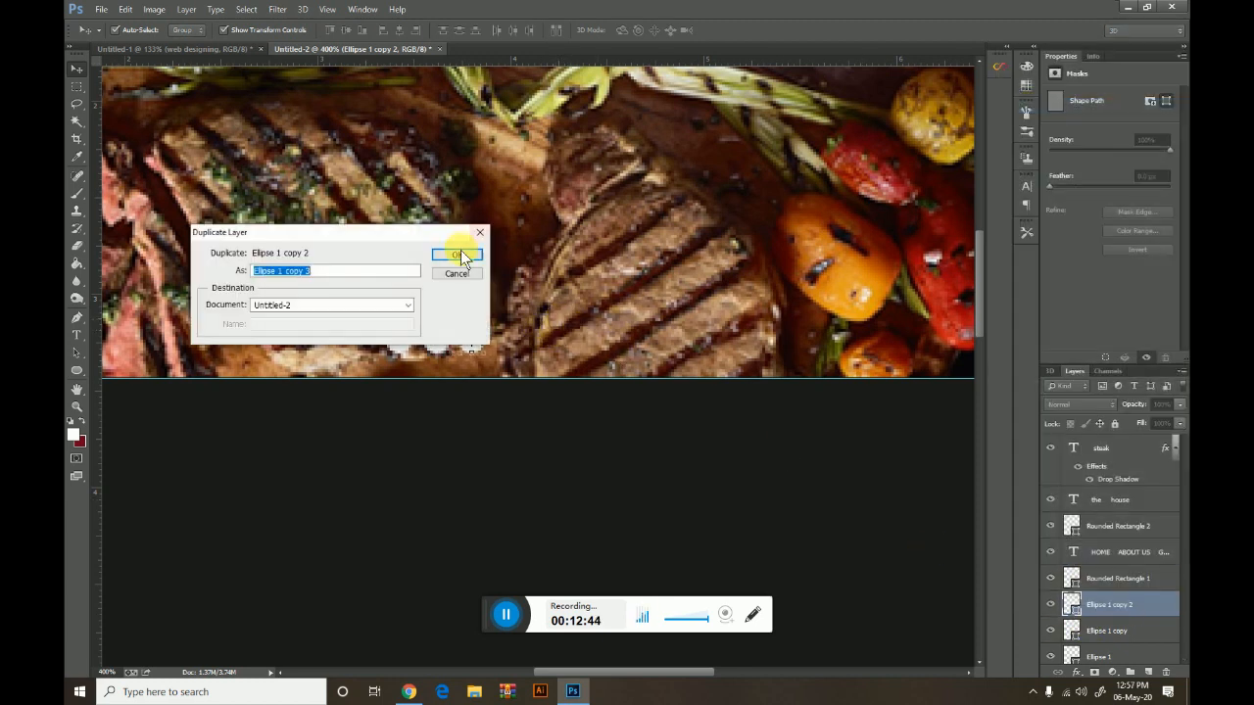
click(460, 250)
key(Right)
key(Right)
key(Right)
key(Right)
key(Right)
key(Right)
key(Right)
key(Right)
key(Right)
key(Right)
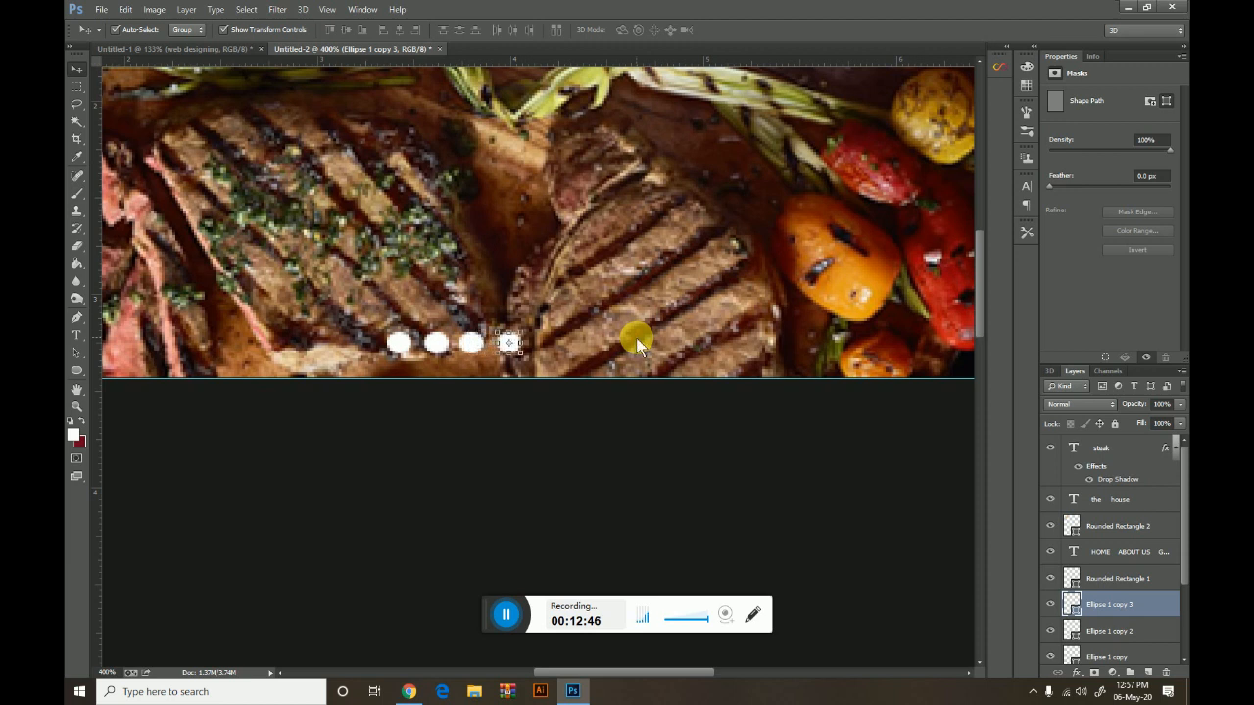
Select all four ellipse layers and move the dots together to the horizontal centre of the banner's lower edge, then deselect them
scroll(1119, 588, down, 2)
click(1115, 578)
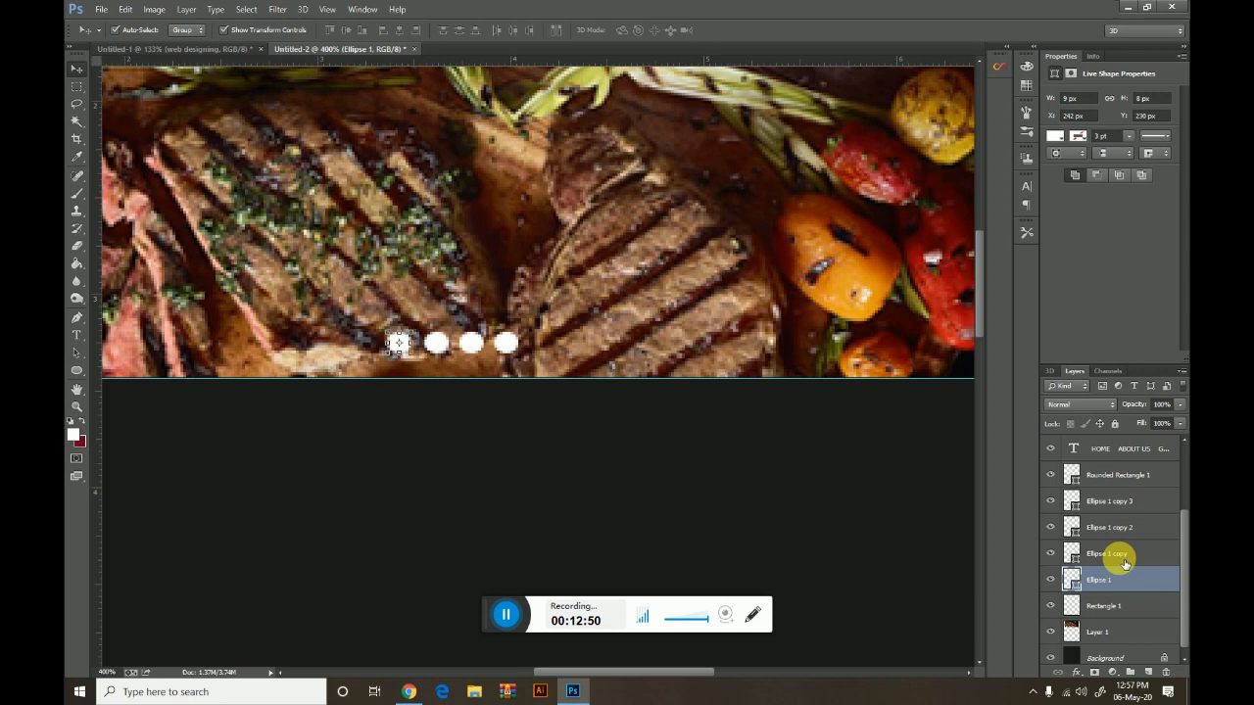
shift+click(1125, 502)
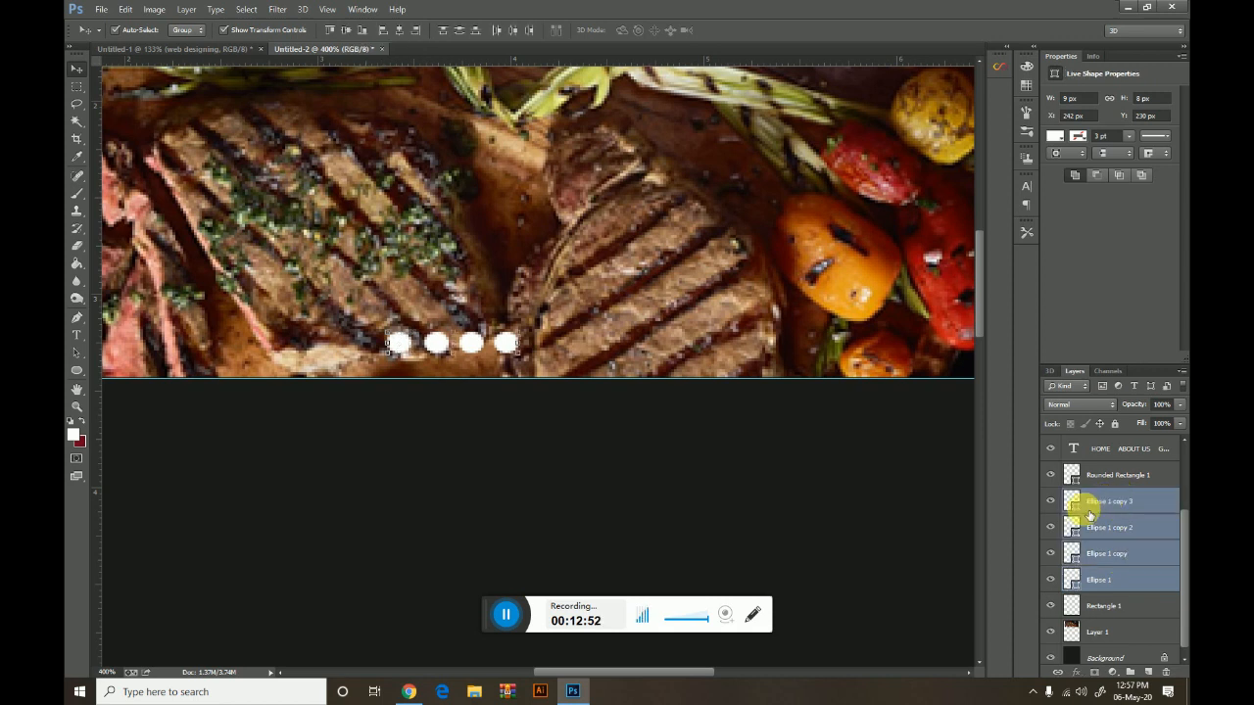
key(ctrl+minus)
key(ctrl+minus)
key(ctrl+minus)
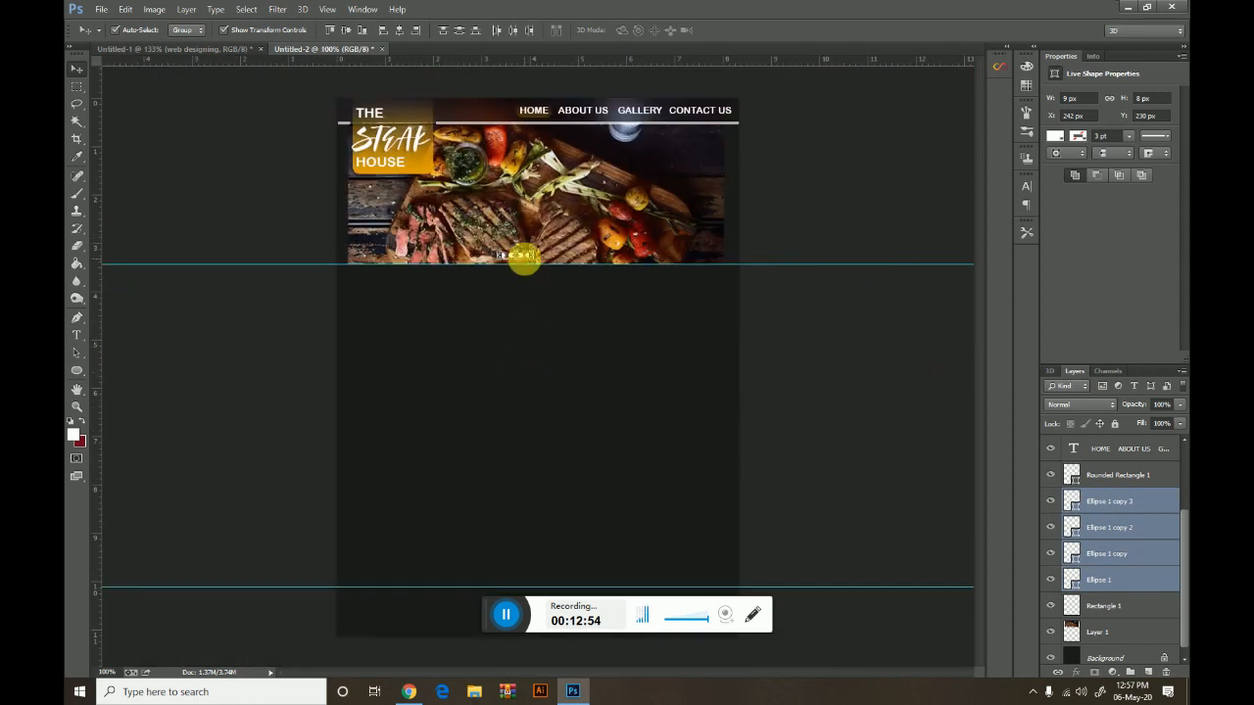
key(ctrl+plus)
drag(537, 296, 543, 453)
drag(532, 330, 591, 336)
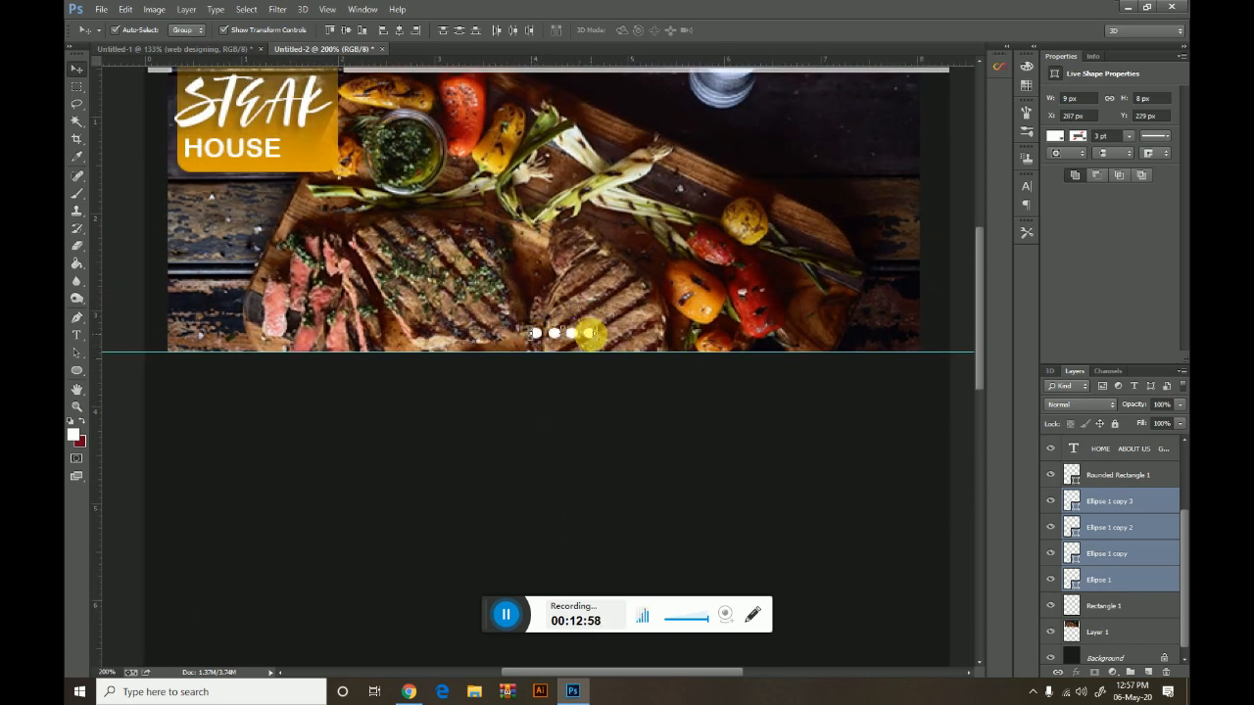
key(ctrl+minus)
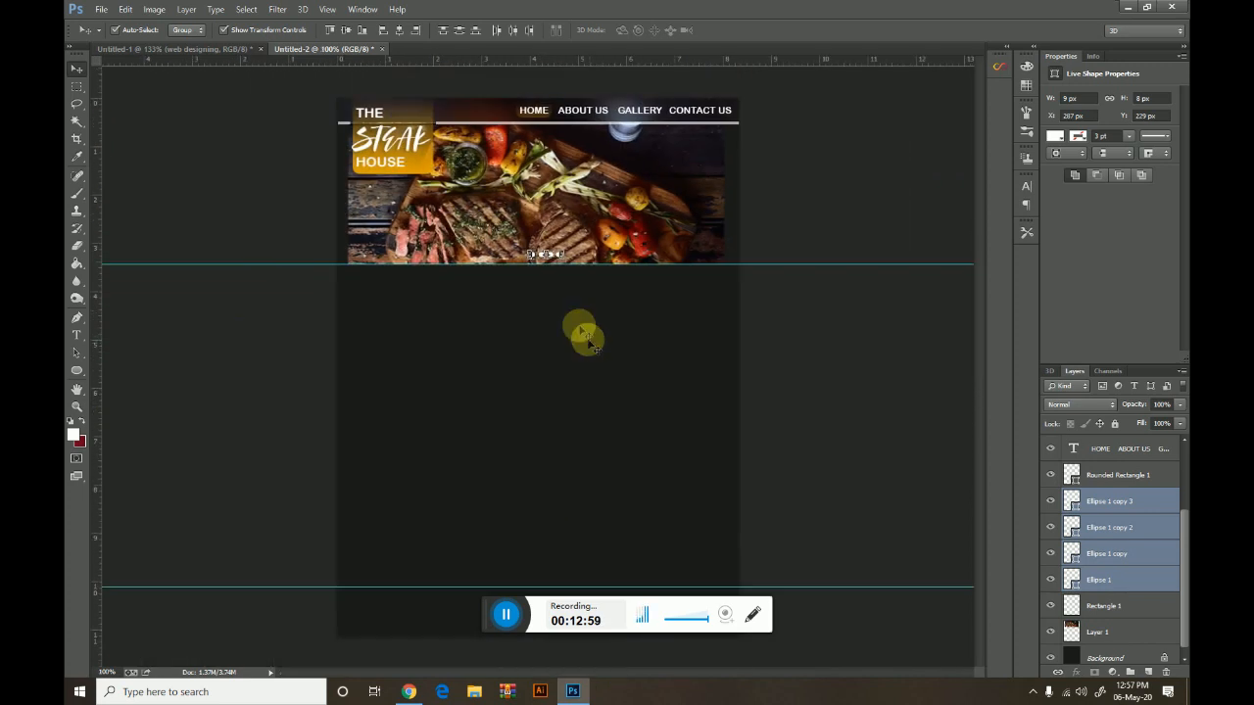
click(554, 258)
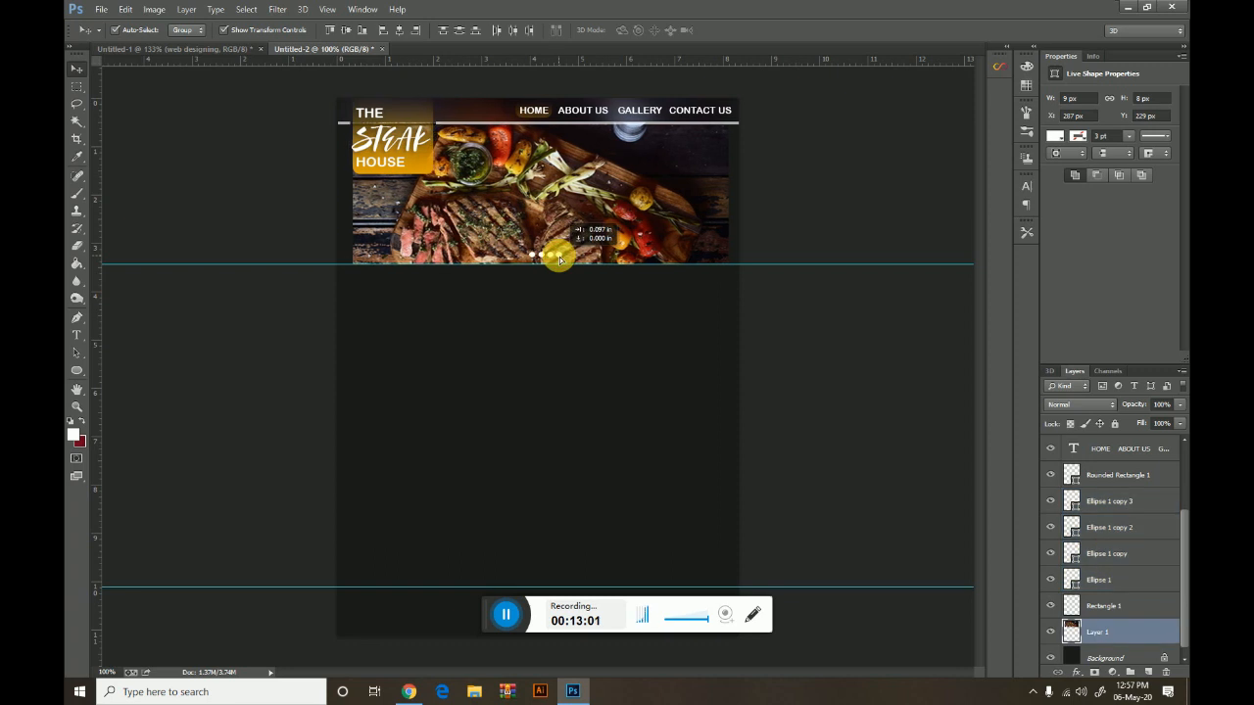
click(876, 349)
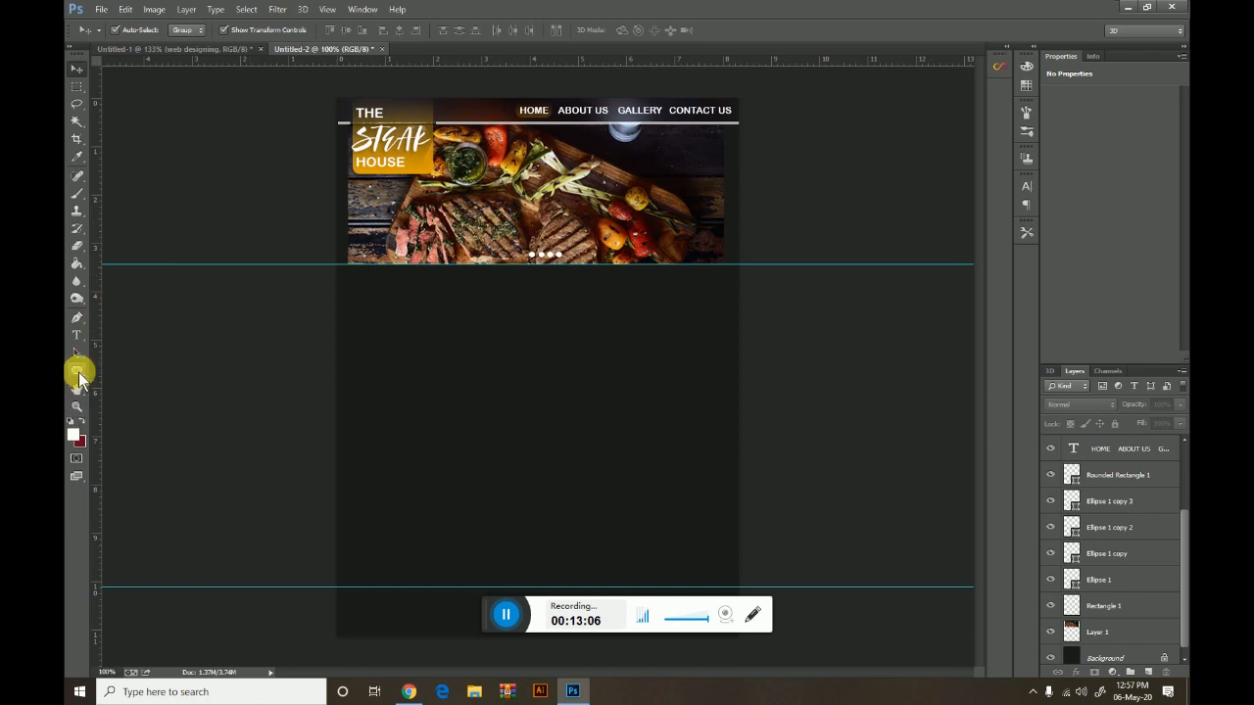
Draw a chevron arrow custom shape about 19 px wide and 48 px high in the empty area below the banner
click(79, 378)
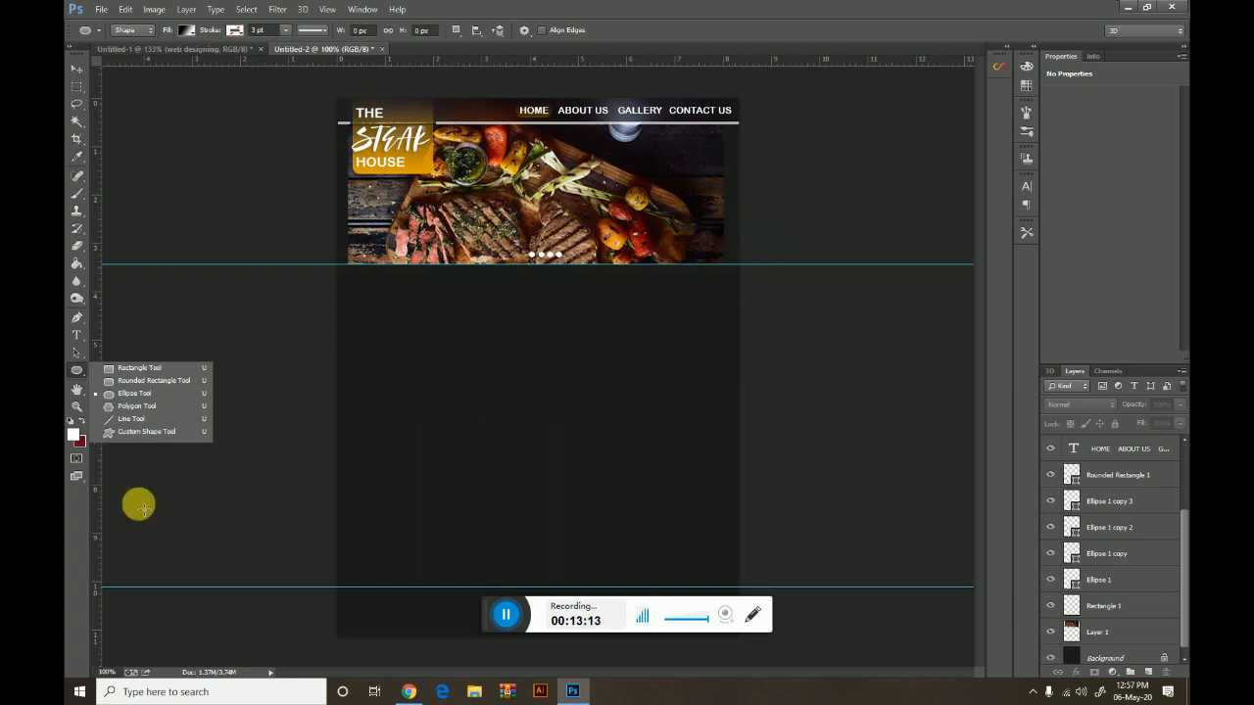
click(159, 432)
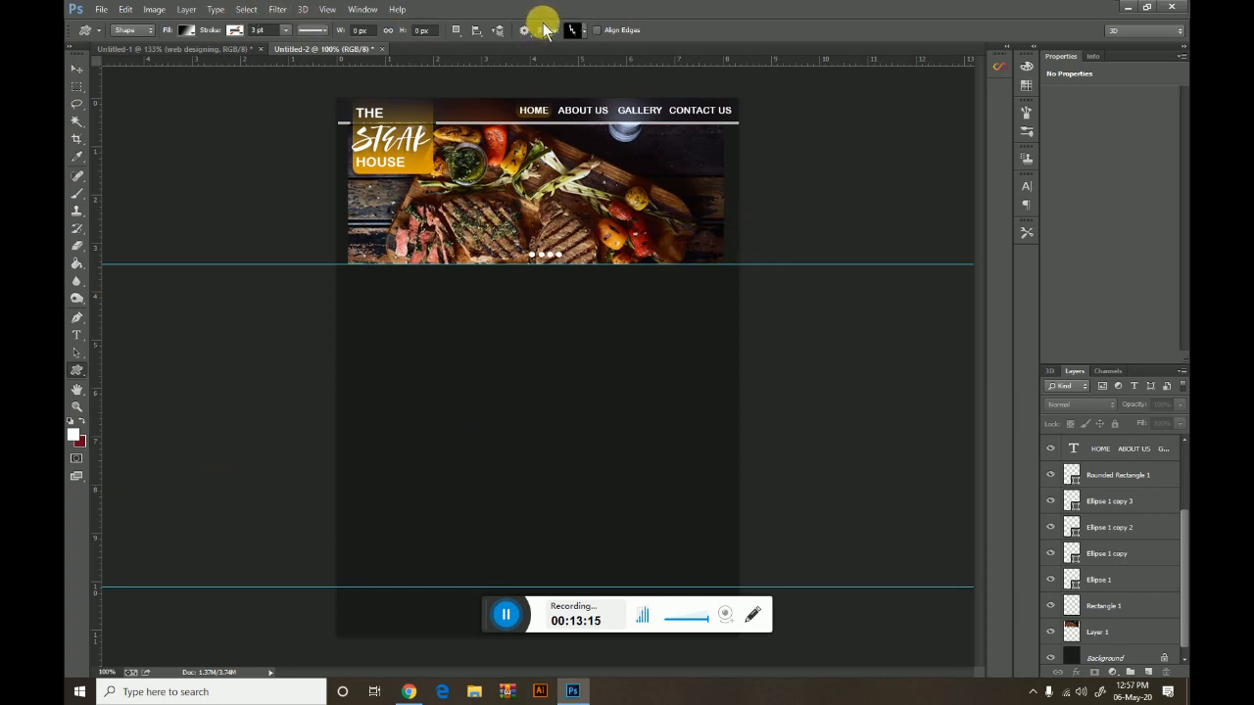
click(579, 29)
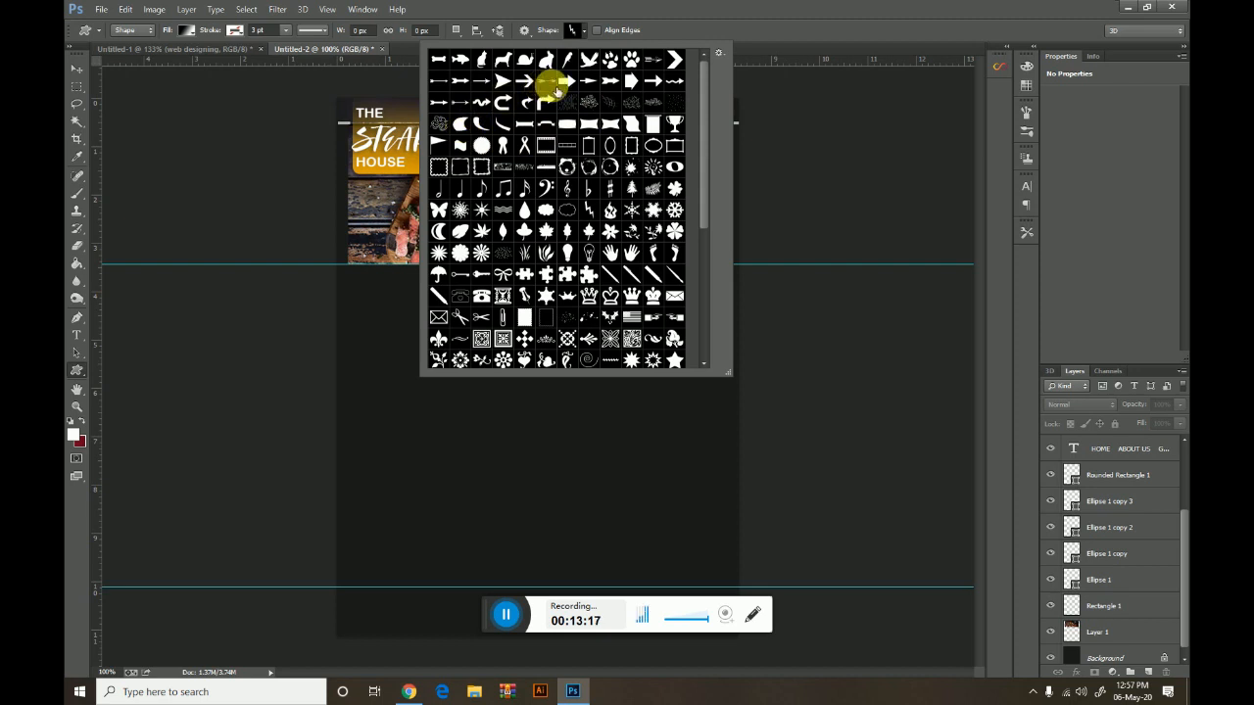
click(787, 9)
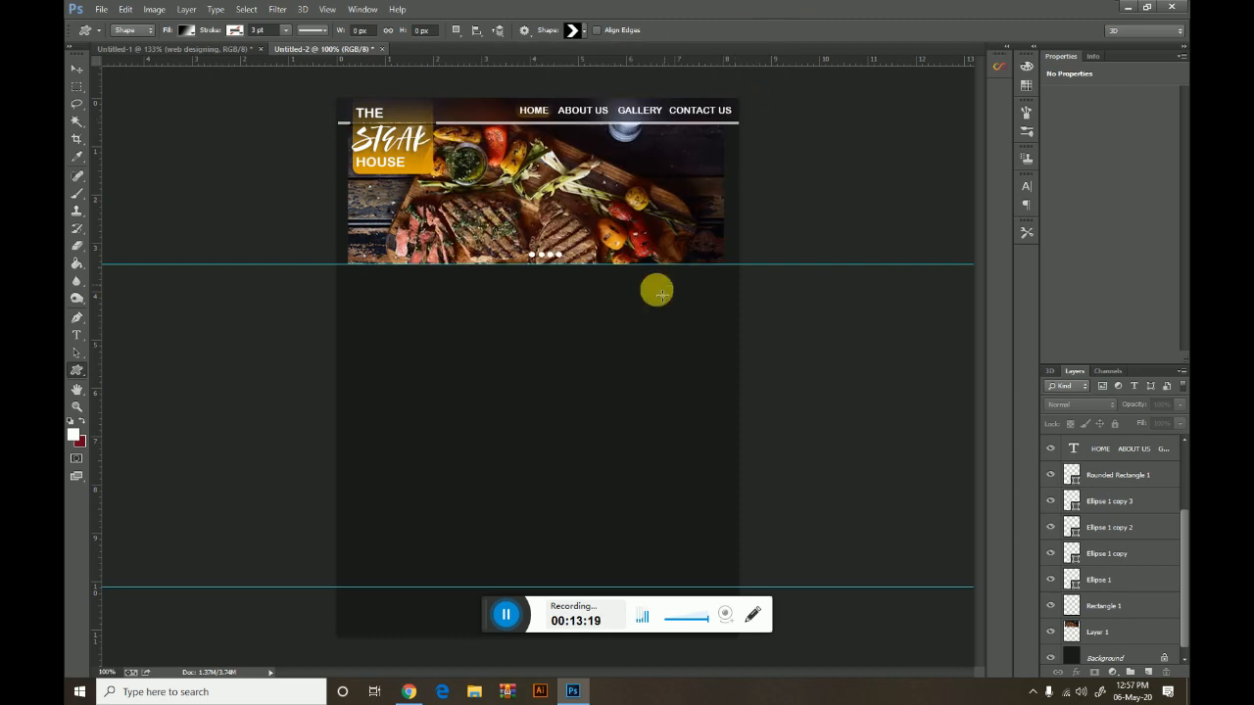
drag(636, 327, 662, 353)
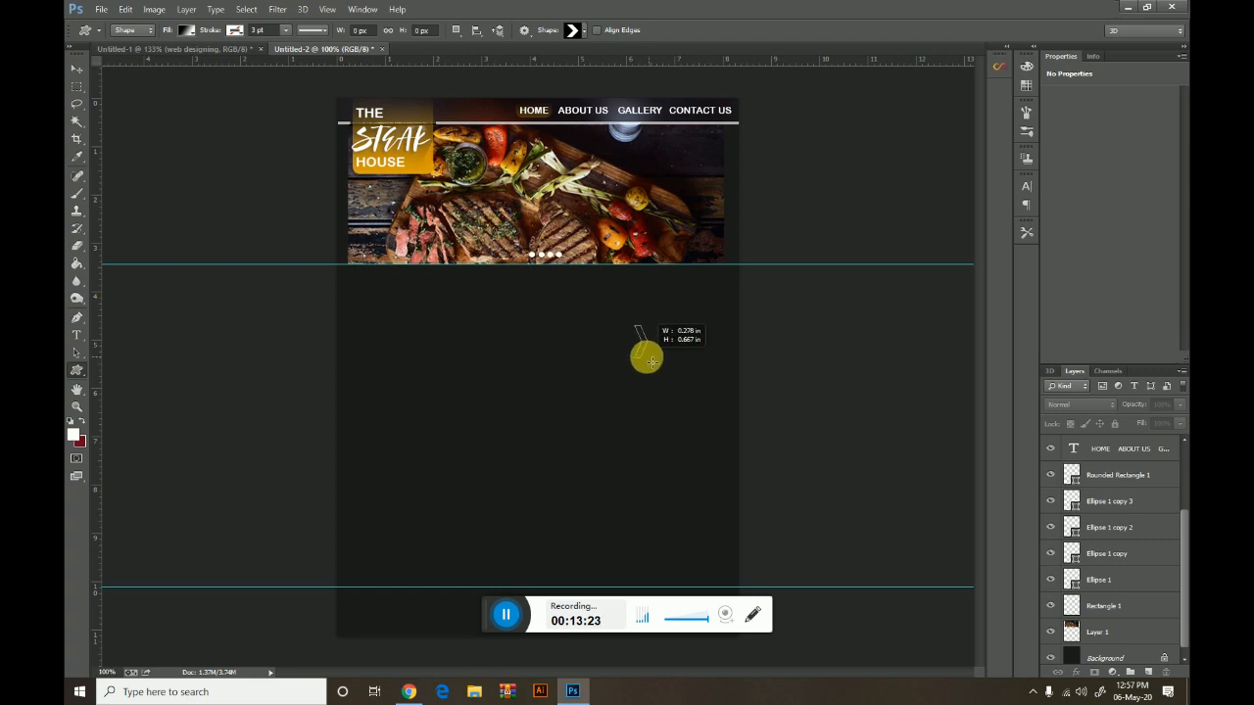
drag(646, 359, 646, 359)
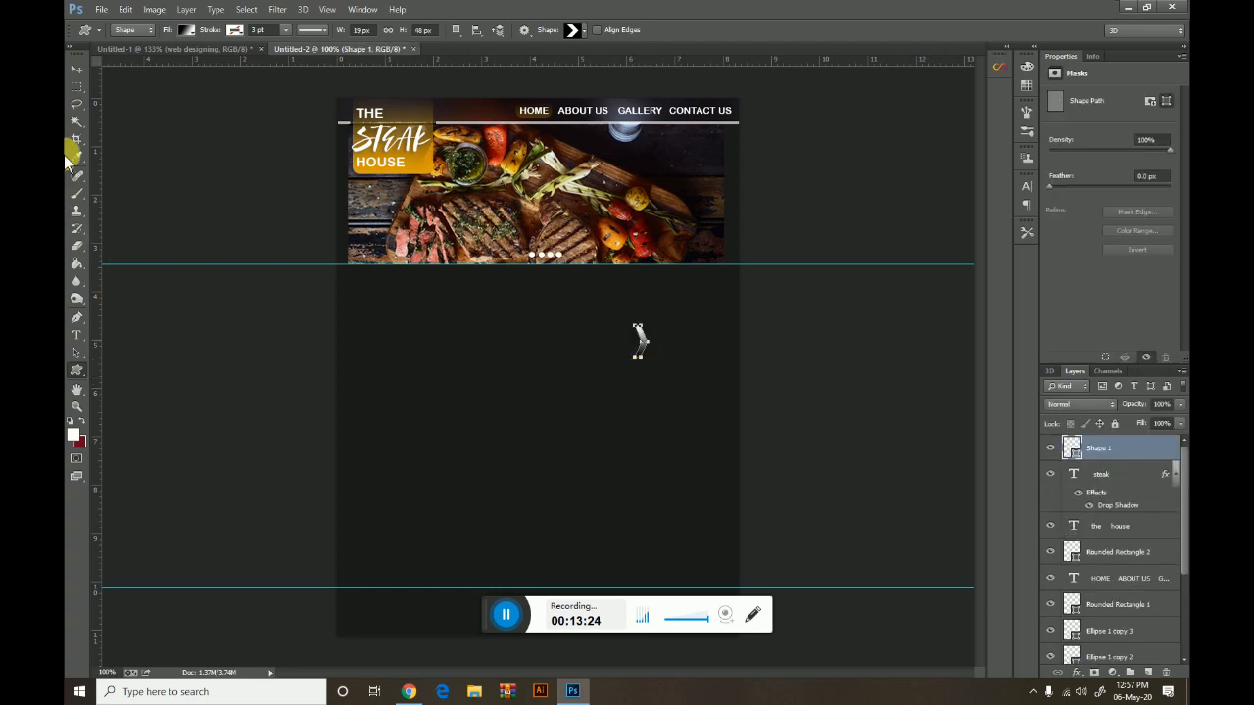
Give the chevron arrow a solid white fill and deselect it
click(186, 30)
click(149, 101)
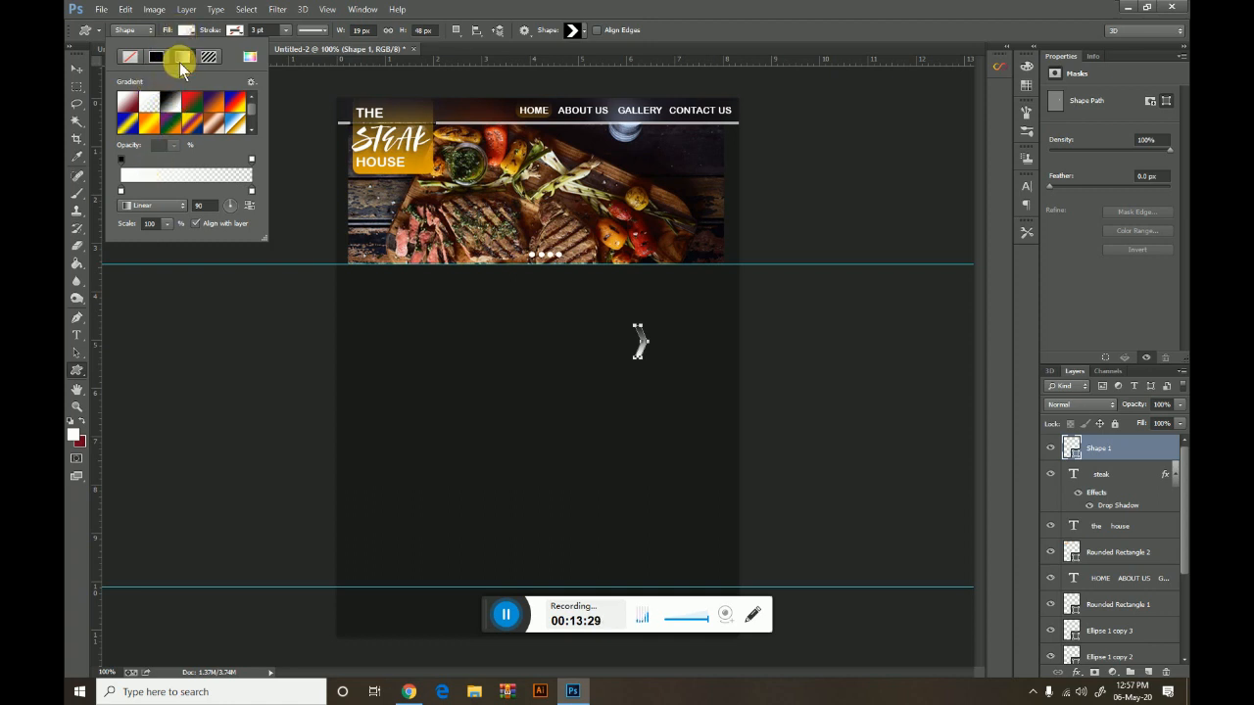
click(155, 56)
click(77, 70)
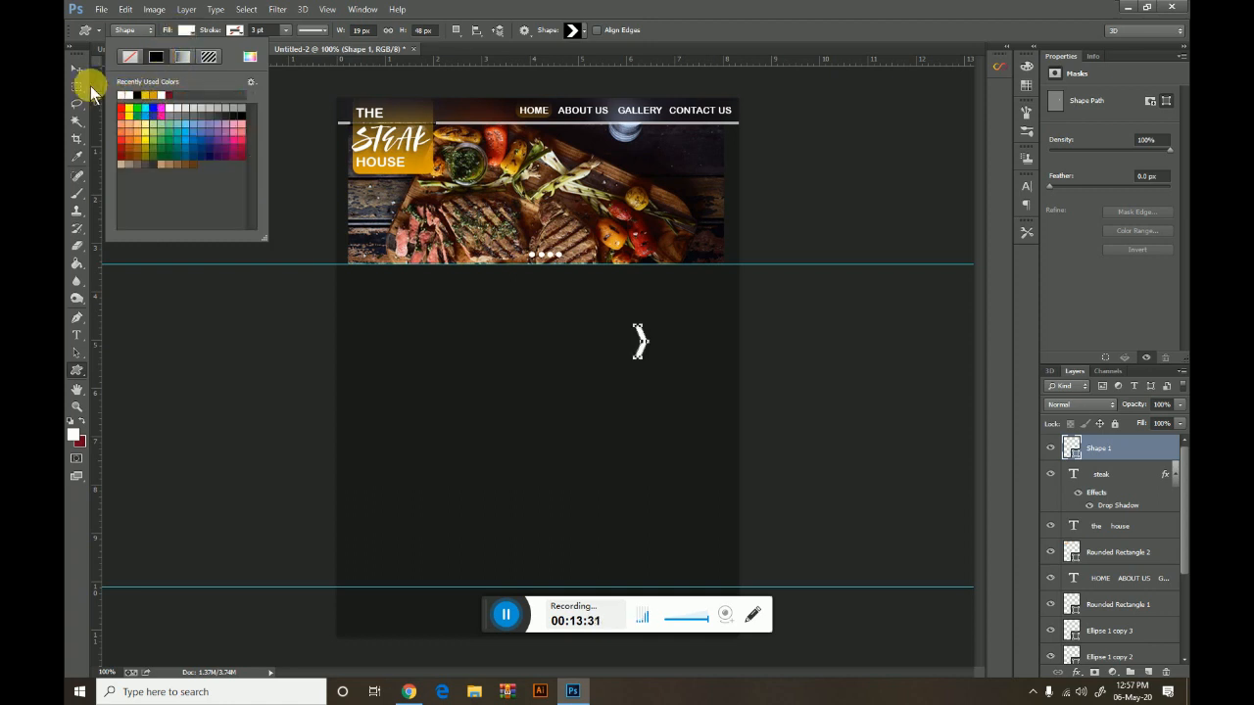
click(163, 280)
Move the chevron to the banner's right edge and place a duplicate at its left edge below the logo box
drag(643, 340, 364, 191)
right_click(368, 190)
click(370, 183)
Flip the duplicate chevron horizontally so it points outward, apply the transform and deselect it
key(ctrl+t)
right_click(367, 182)
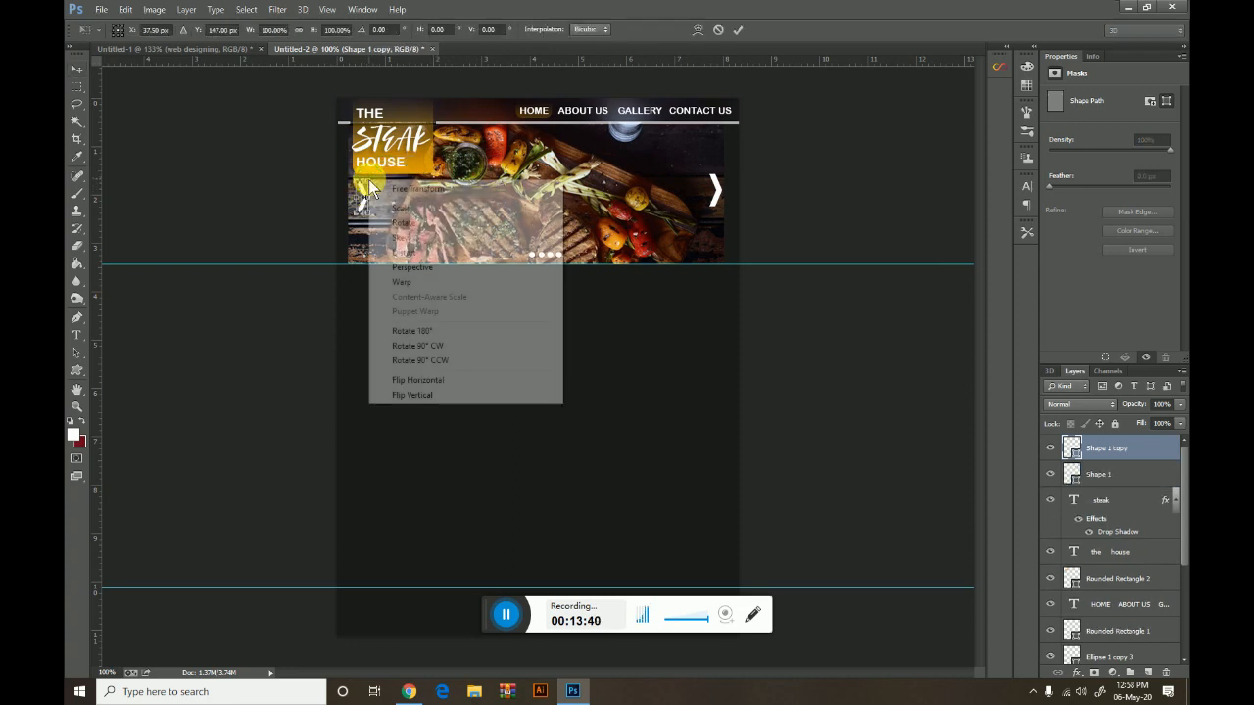
click(460, 380)
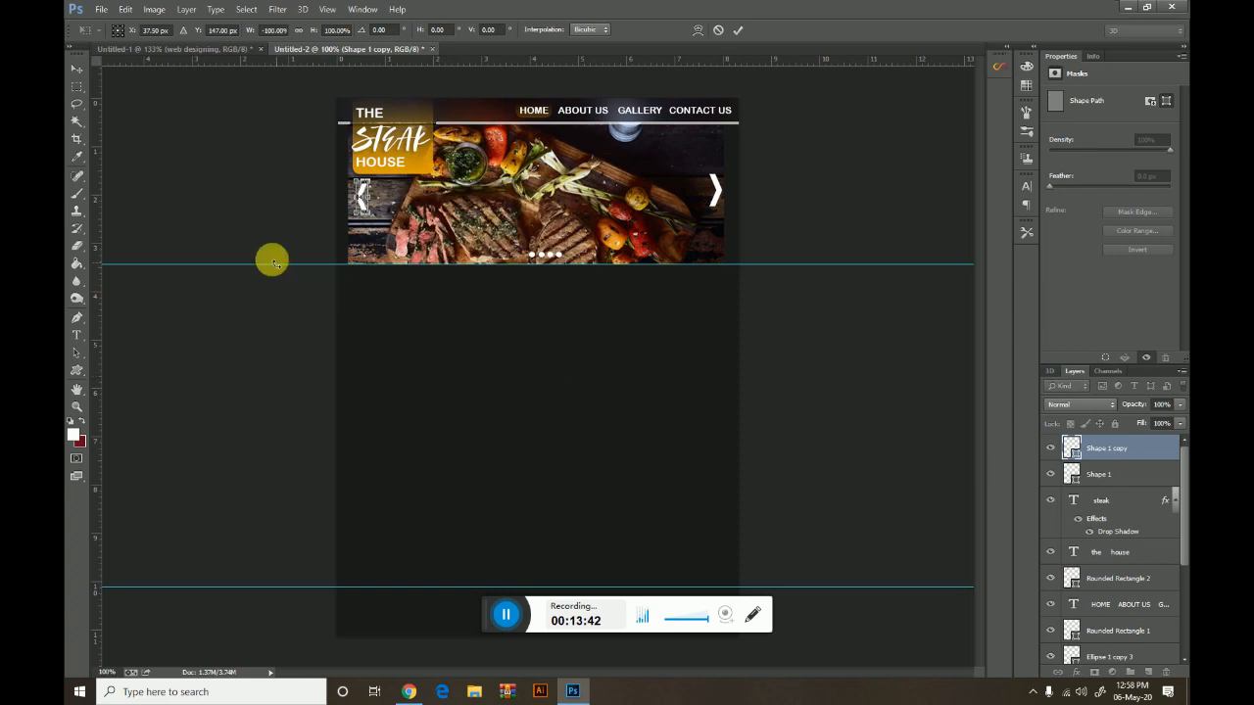
key(Return)
click(239, 128)
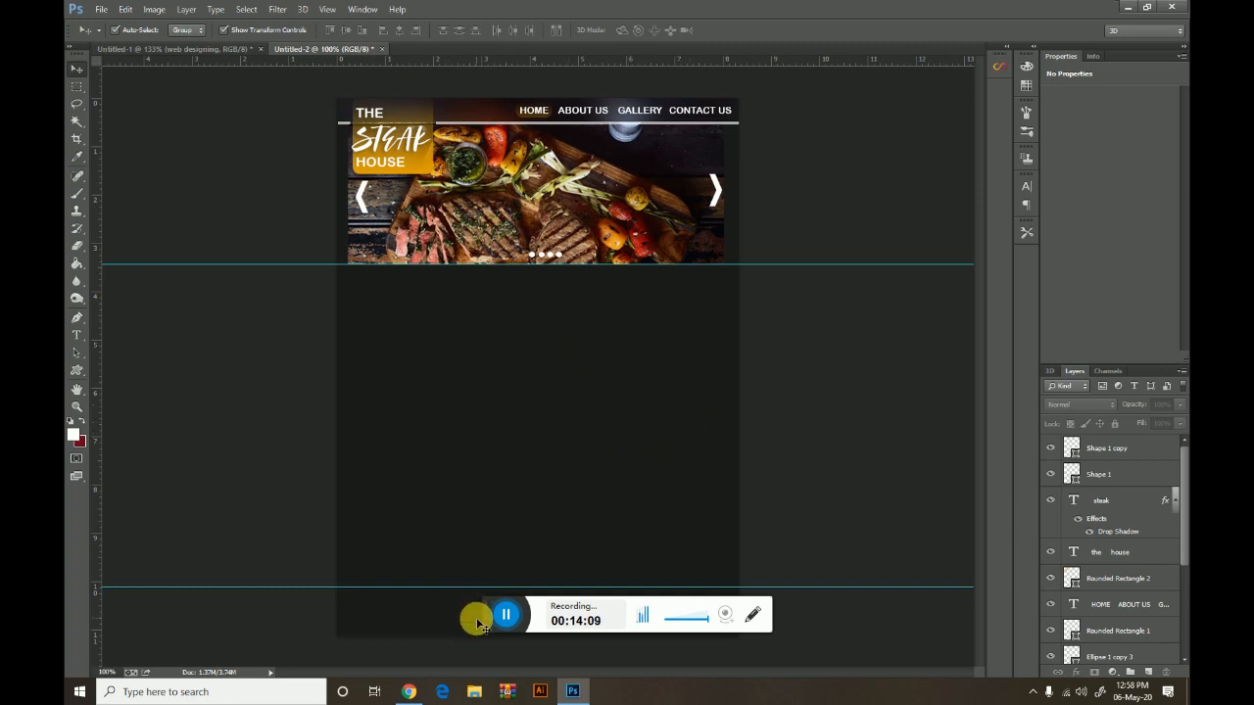
Switch to Chrome, find the dark raw beef stack photo in the steak photography results and copy the image
drag(482, 610, 74, 690)
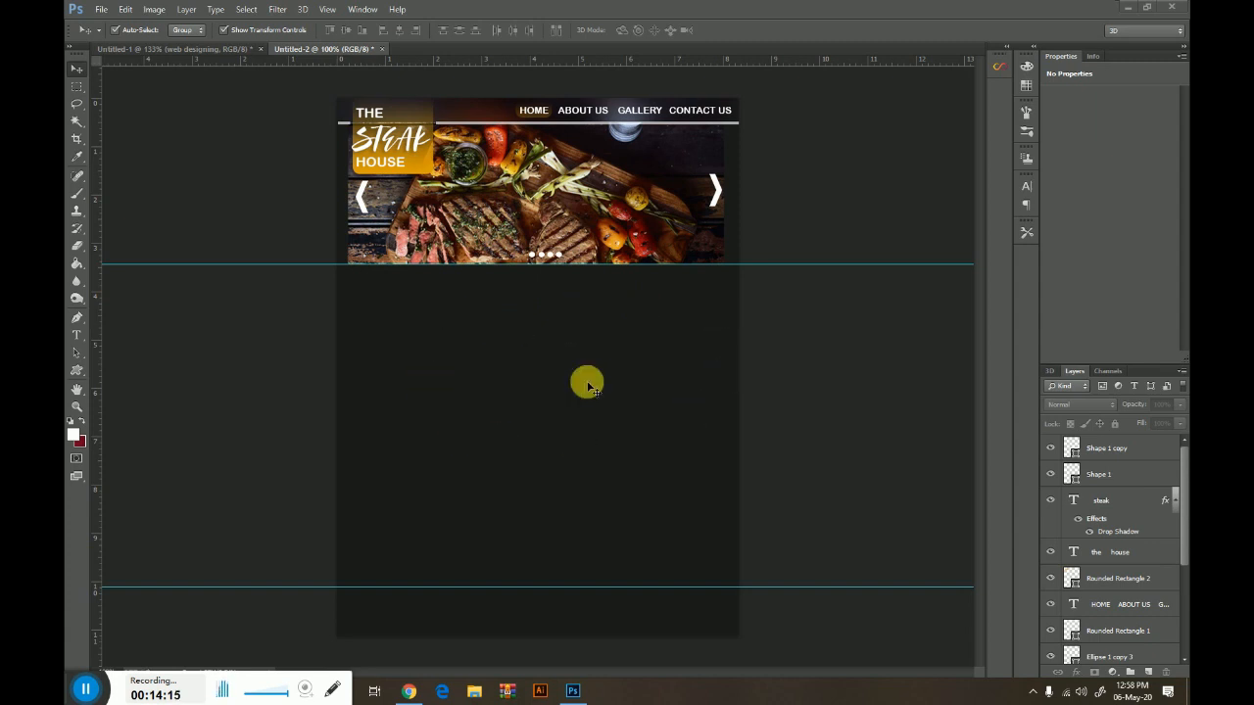
click(409, 690)
scroll(538, 505, down, 2)
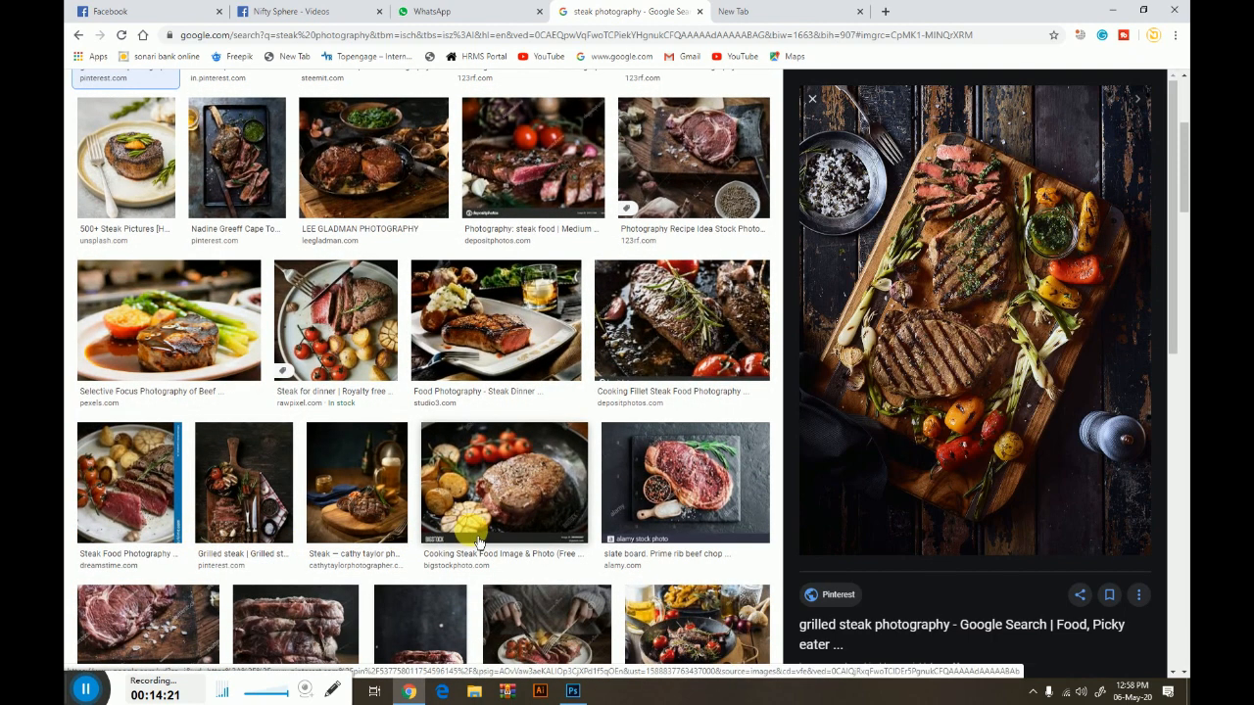
scroll(471, 530, down, 4)
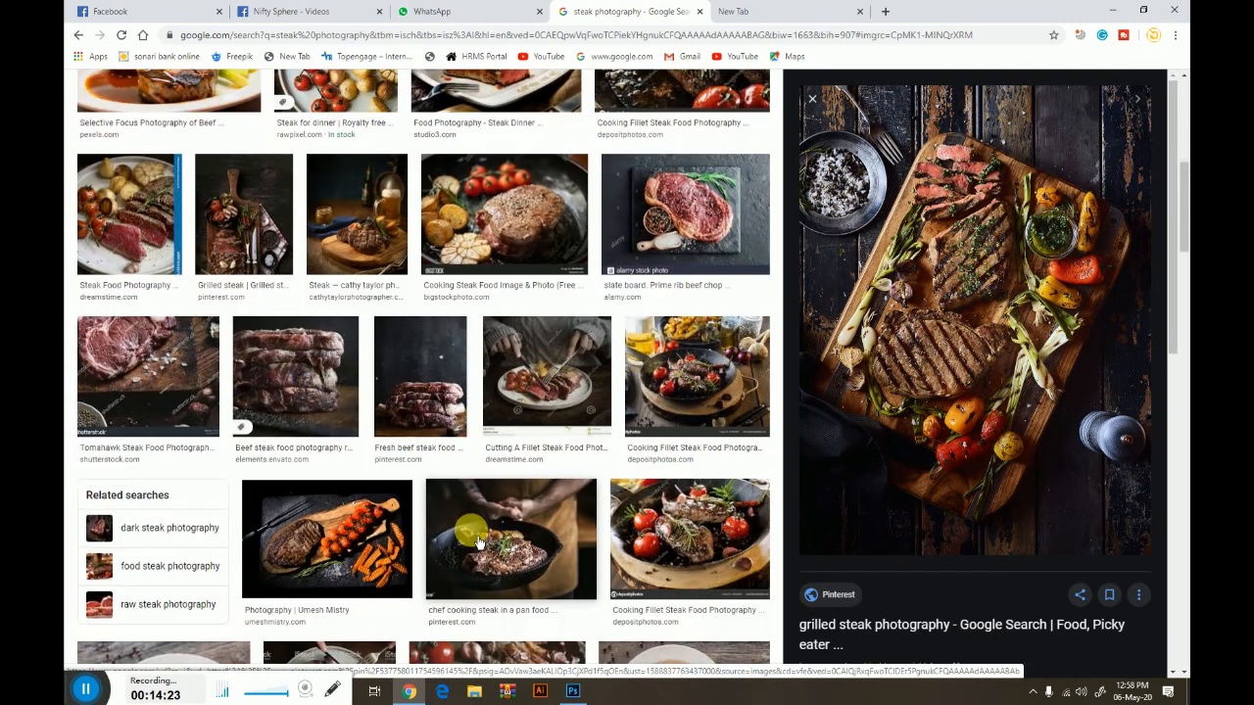
scroll(479, 542, up, 3)
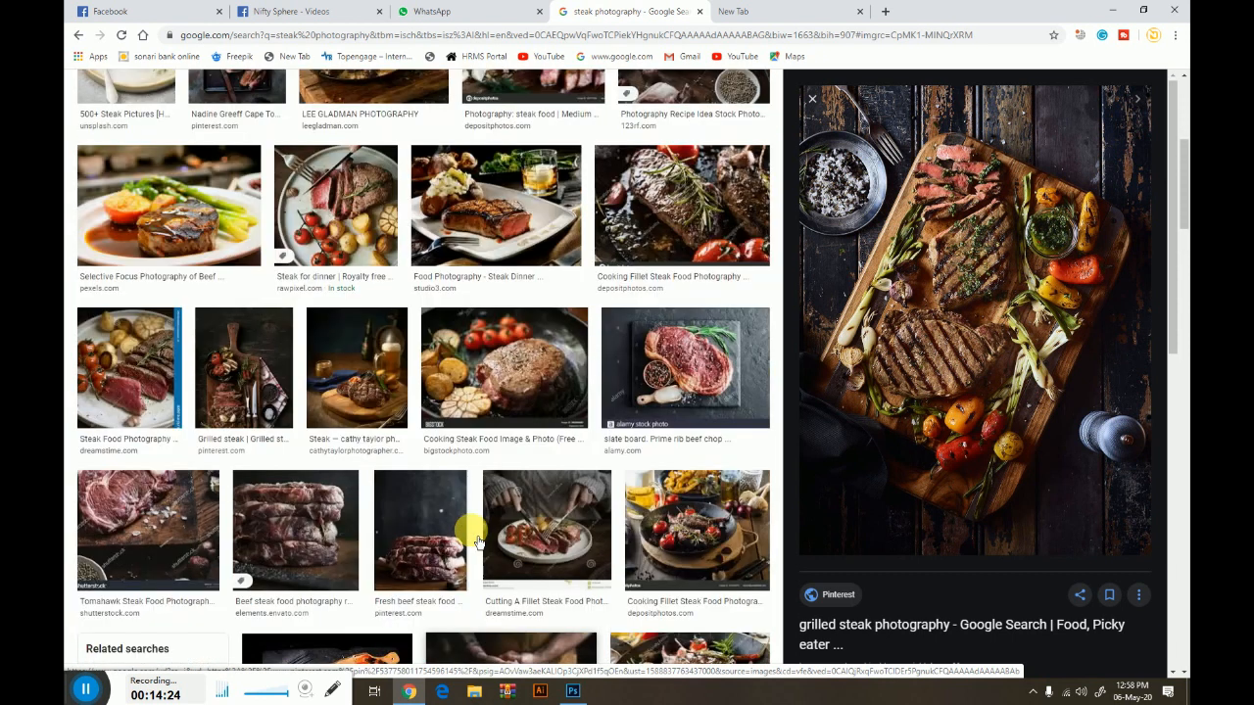
click(419, 563)
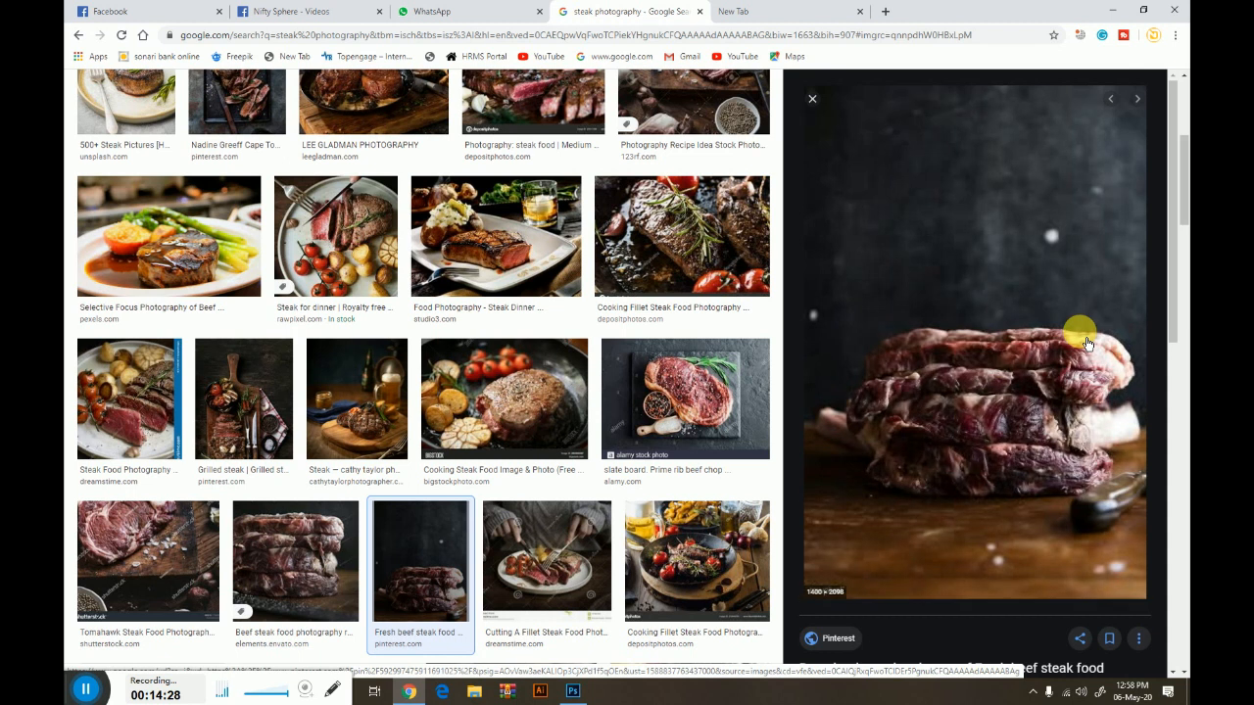
right_click(1016, 304)
click(1029, 456)
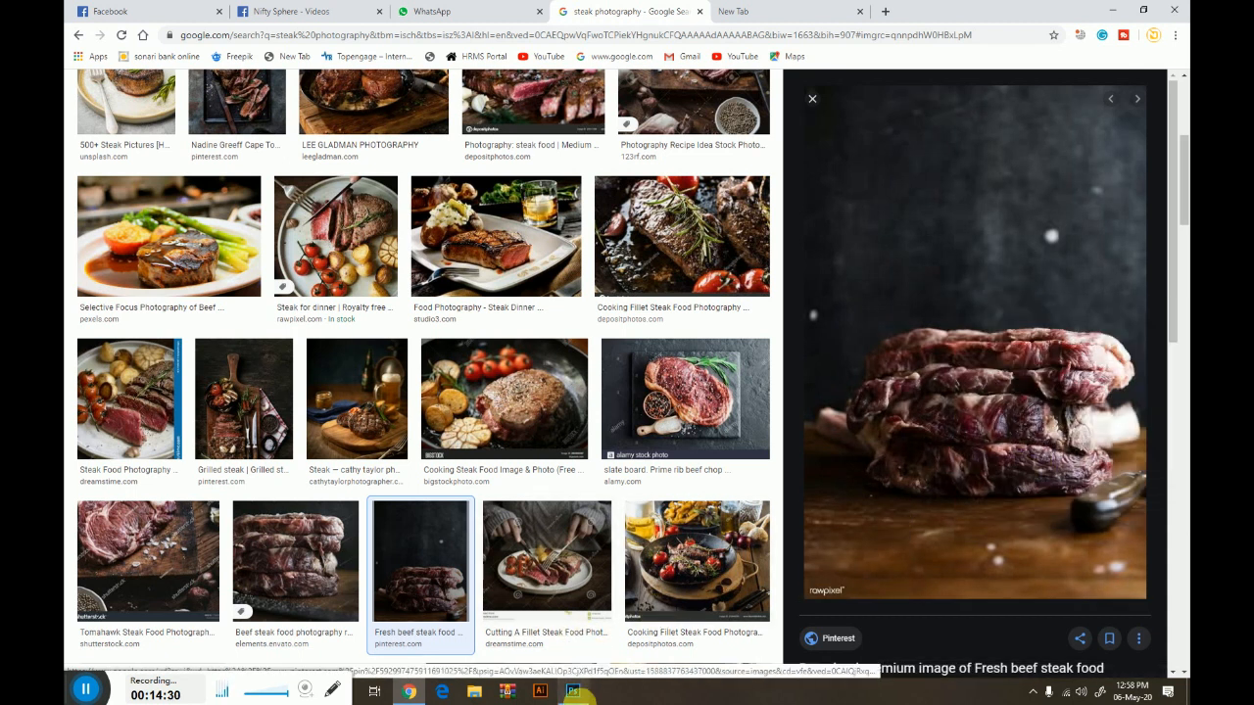
Switch back to Photoshop, paste the beef photo and scale it to nearly the page's width over the area below the header
key(alt+Tab)
key(ctrl+v)
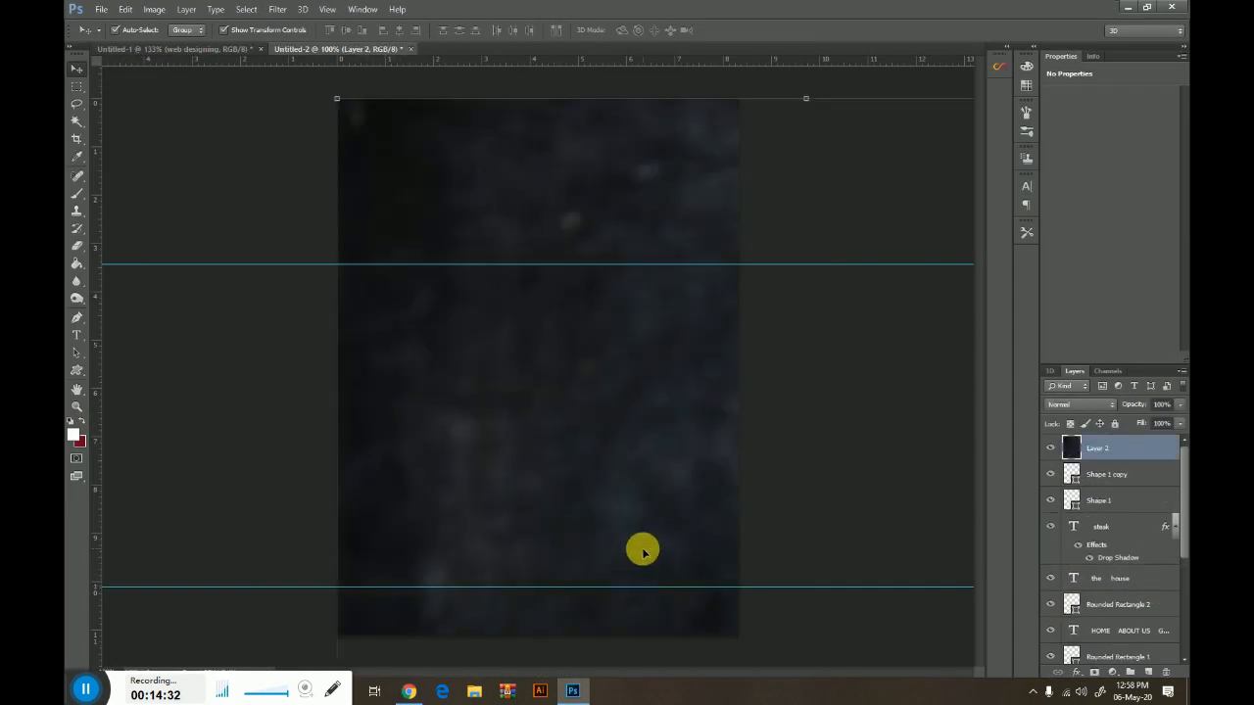
drag(339, 109, 444, 359)
drag(508, 428, 448, 242)
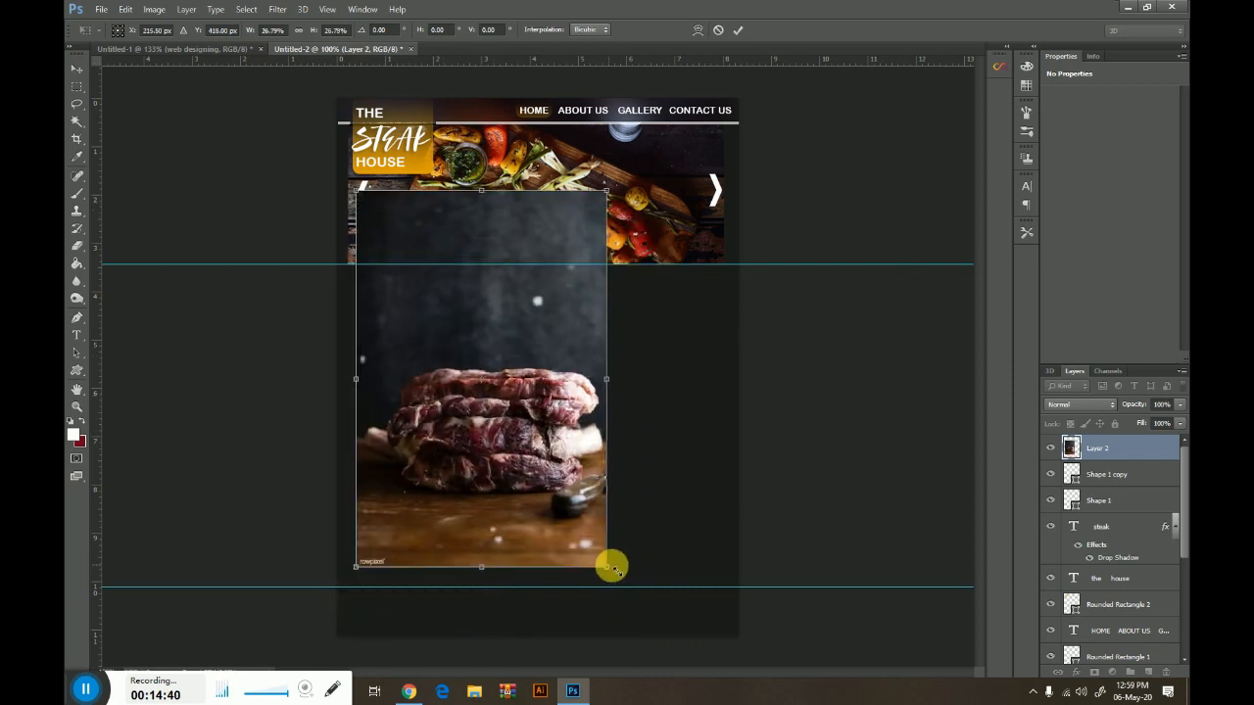
drag(611, 567, 778, 677)
key(Return)
Set the beef photo layer to Difference blending at 9% opacity and shift it slightly upward
click(1073, 406)
click(1075, 394)
key(Up)
key(Down)
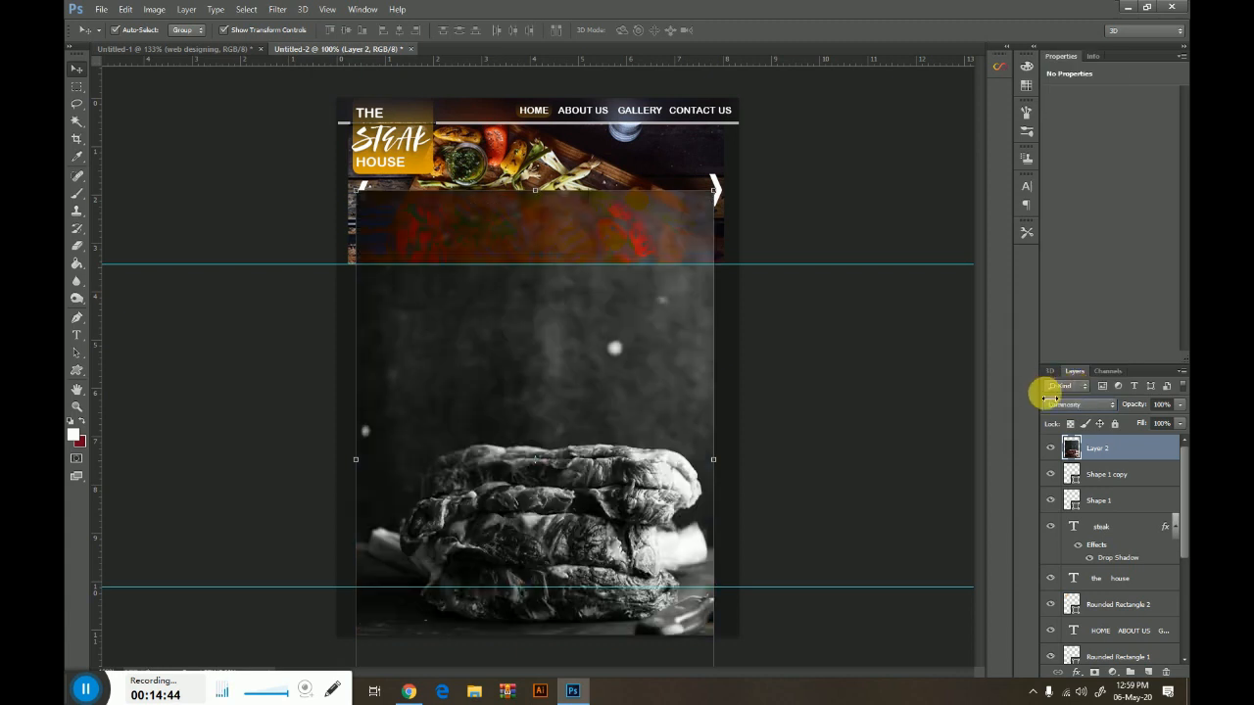
key(Up)
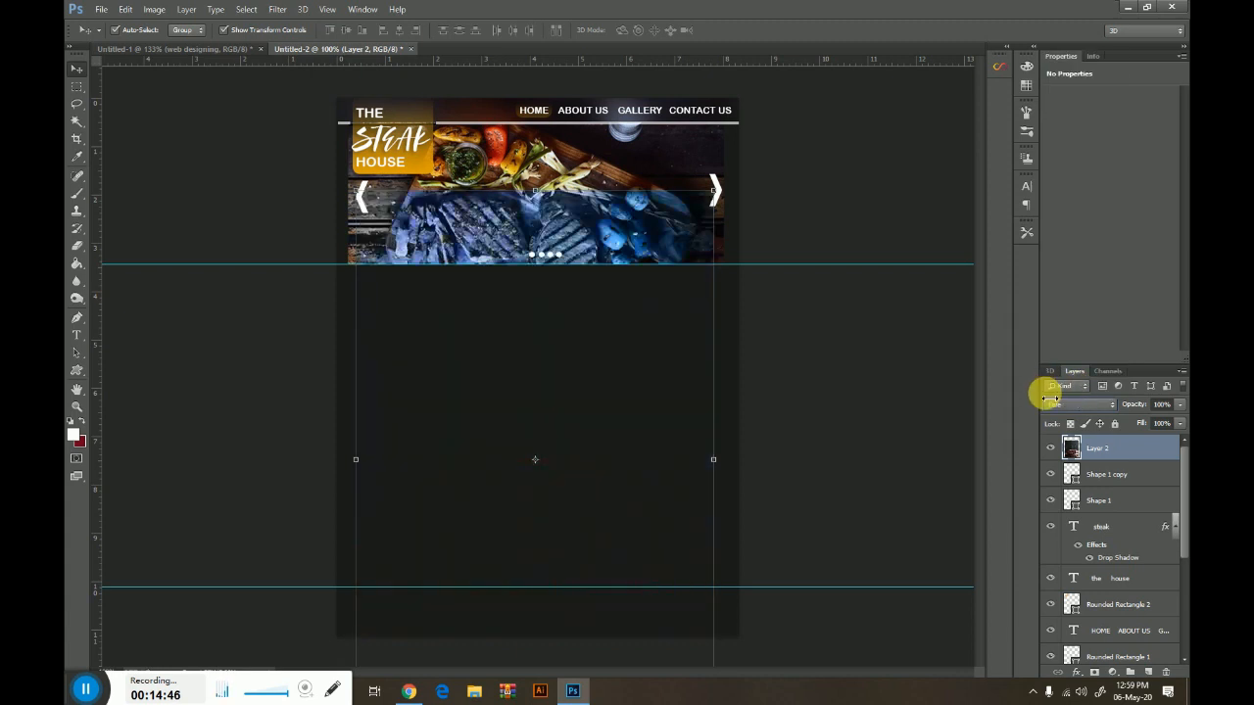
key(Up)
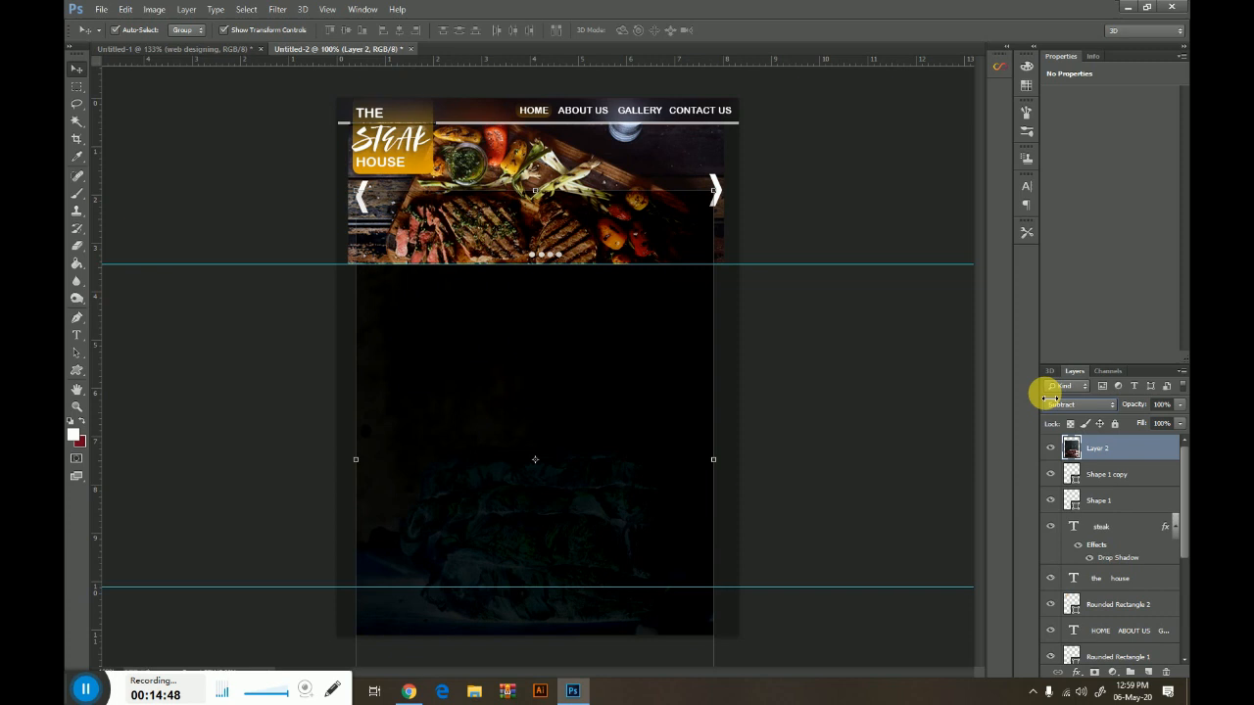
key(Up)
key(Up)
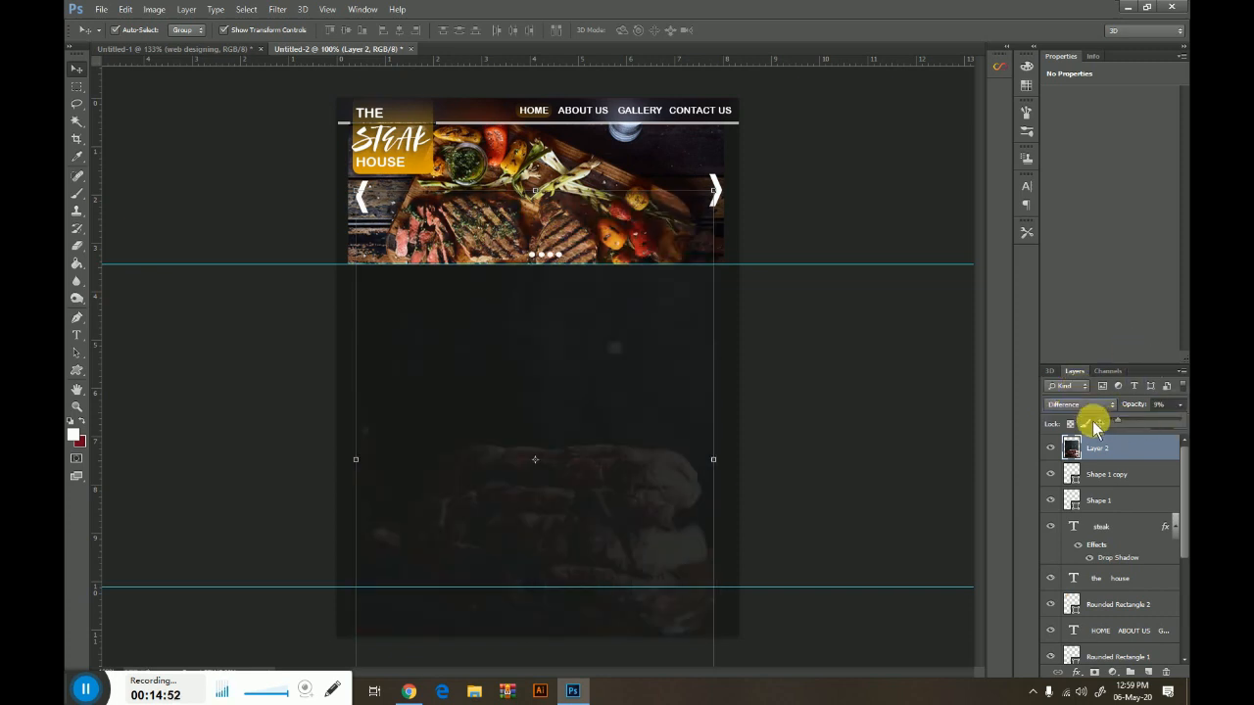
drag(624, 440, 626, 394)
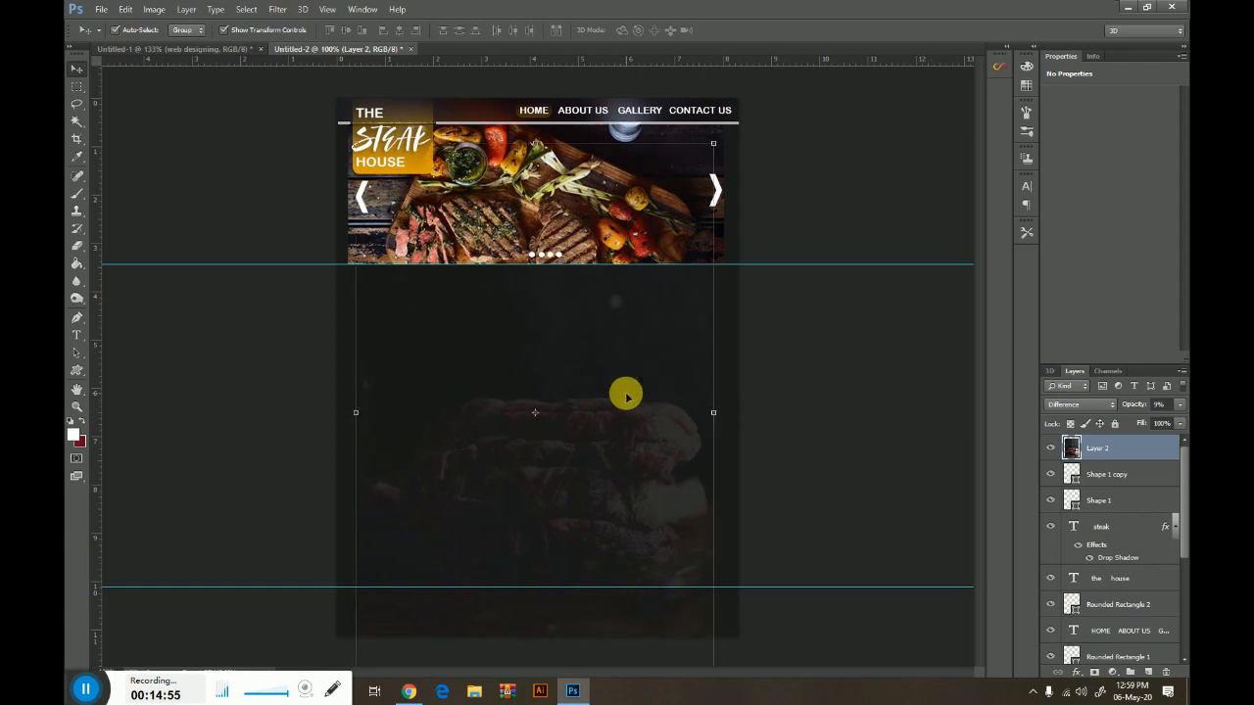
Fade the outer edges of the beef photo into the dark background using the Eraser with a 175 px brush
click(78, 244)
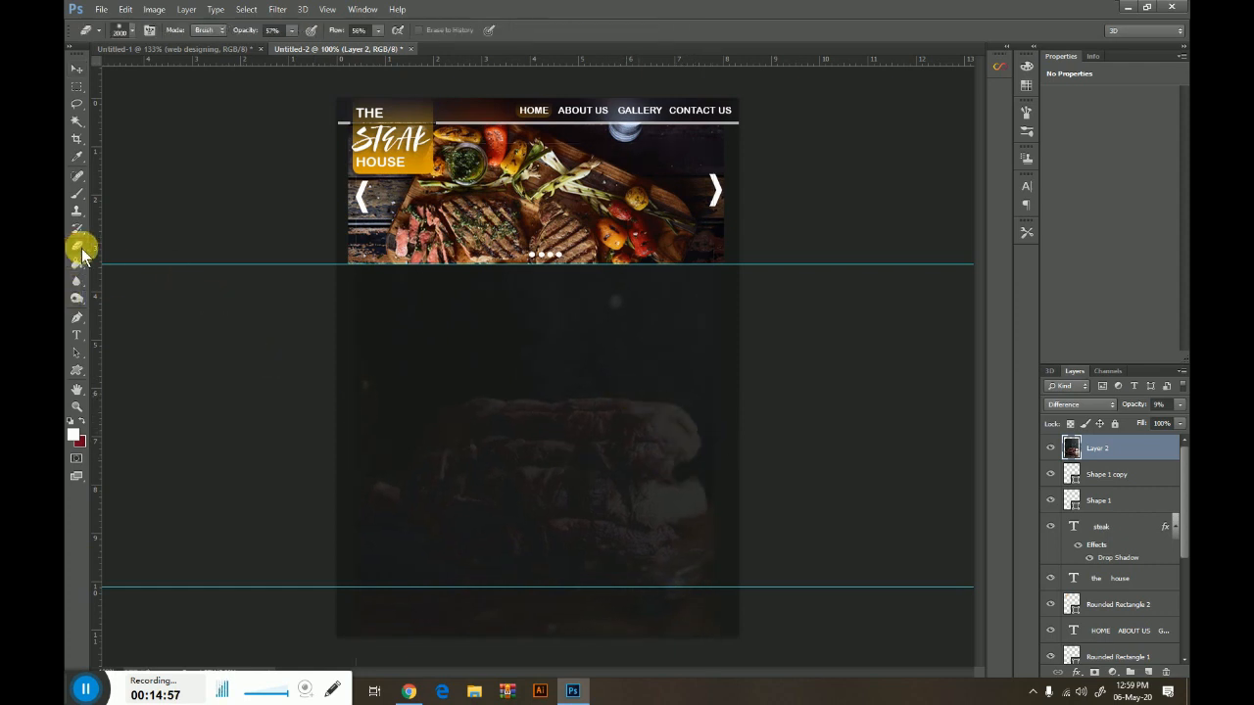
key(bracketleft)
key(bracketleft)
key(bracketleft)
key(bracketleft)
key(bracketleft)
key(bracketleft)
key(bracketleft)
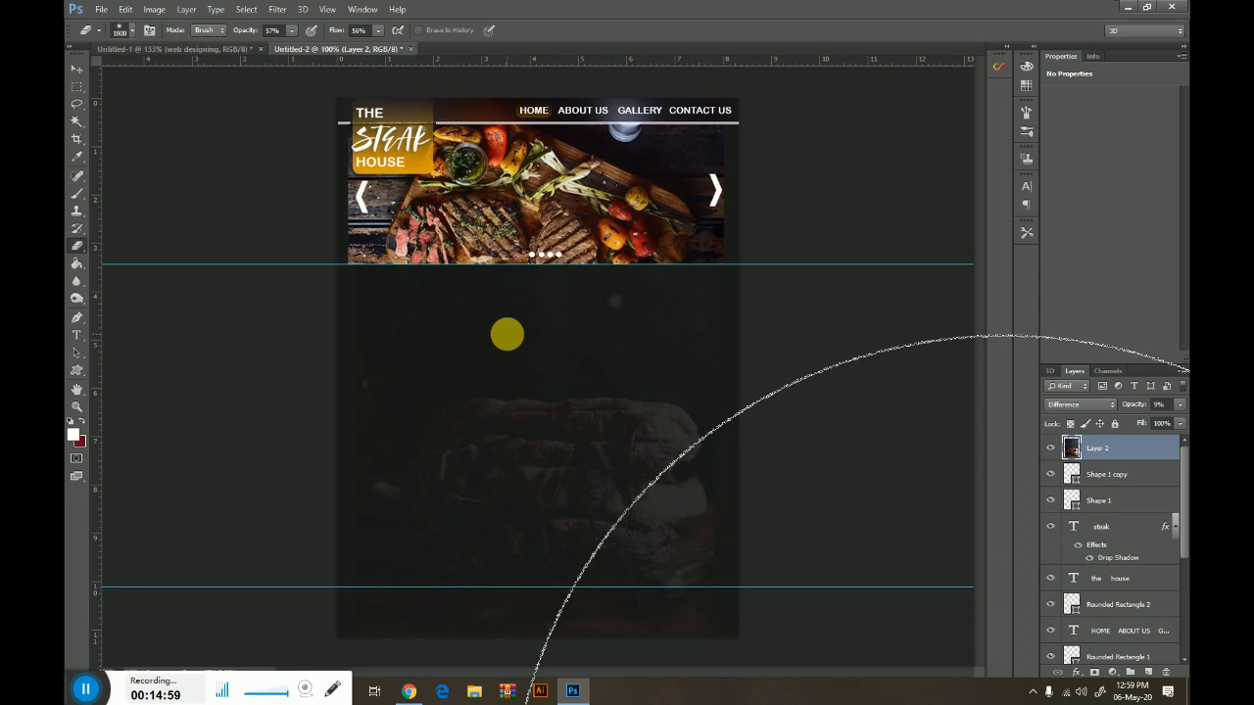
key(bracketleft)
key(bracketleft)
key(bracketleft)
key(bracketleft)
key(bracketleft)
key(bracketleft)
key(bracketleft)
key(bracketleft)
key(bracketleft)
key(bracketleft)
key(bracketleft)
key(bracketleft)
key(bracketleft)
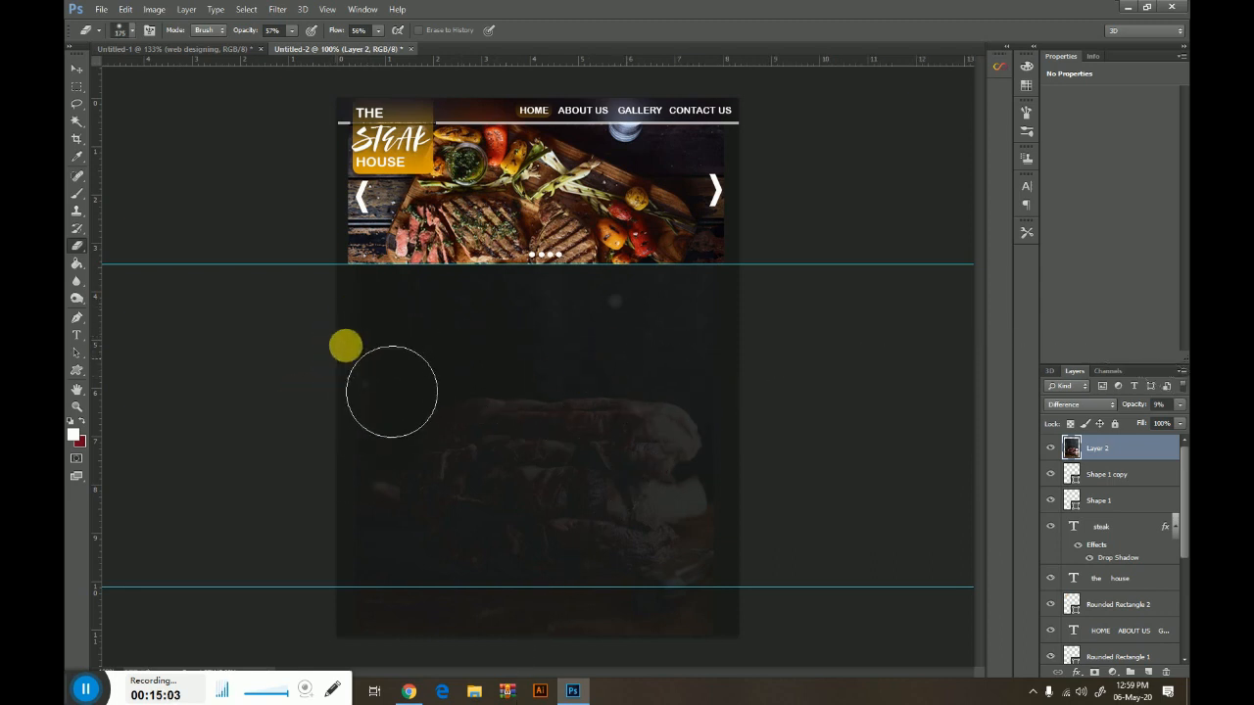
mouse_move(790, 446)
mouse_down()
mouse_move(803, 523)
mouse_move(683, 599)
mouse_move(658, 659)
mouse_move(448, 655)
mouse_up()
mouse_move(383, 558)
mouse_down()
mouse_move(421, 515)
mouse_move(383, 560)
mouse_up()
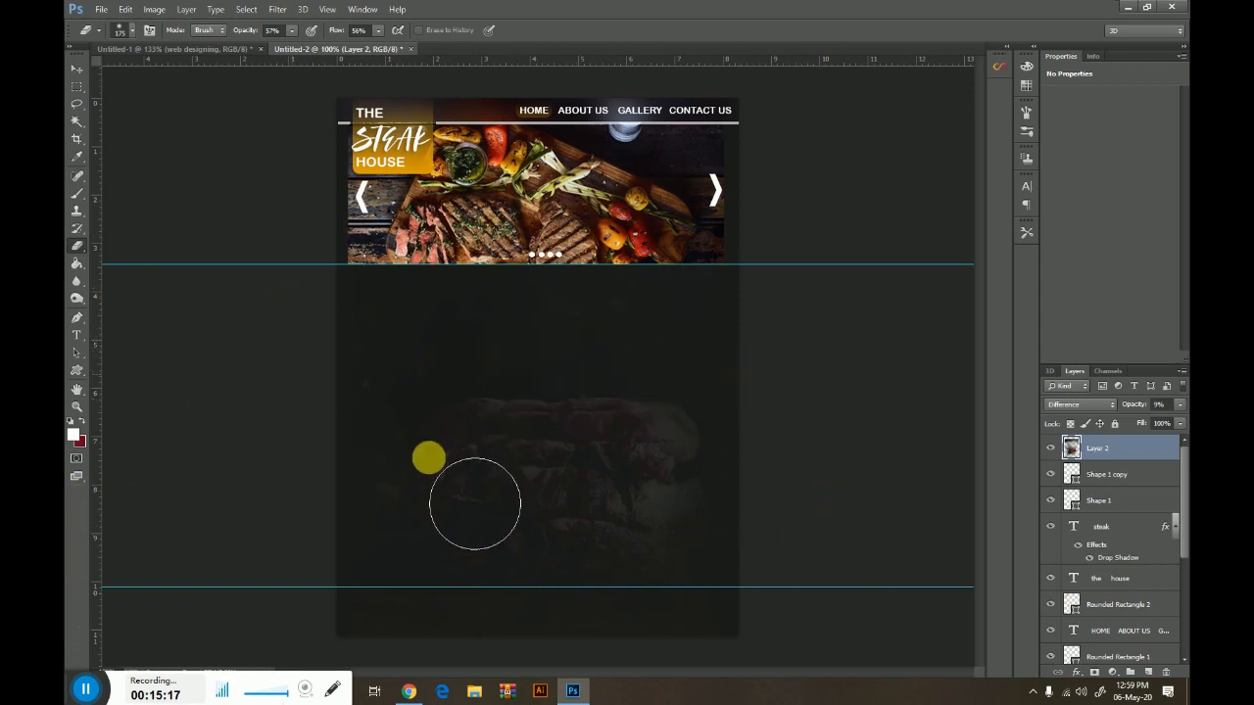
key(z)
right_click(803, 470)
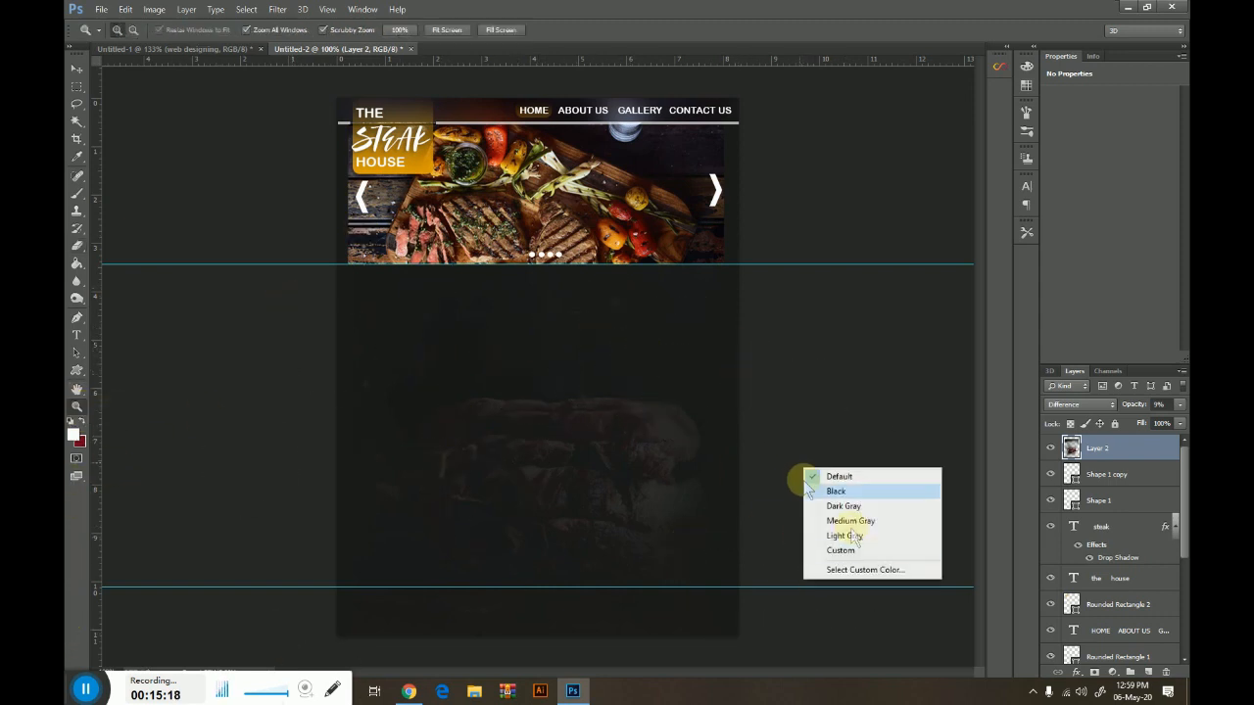
right_click(510, 500)
click(534, 535)
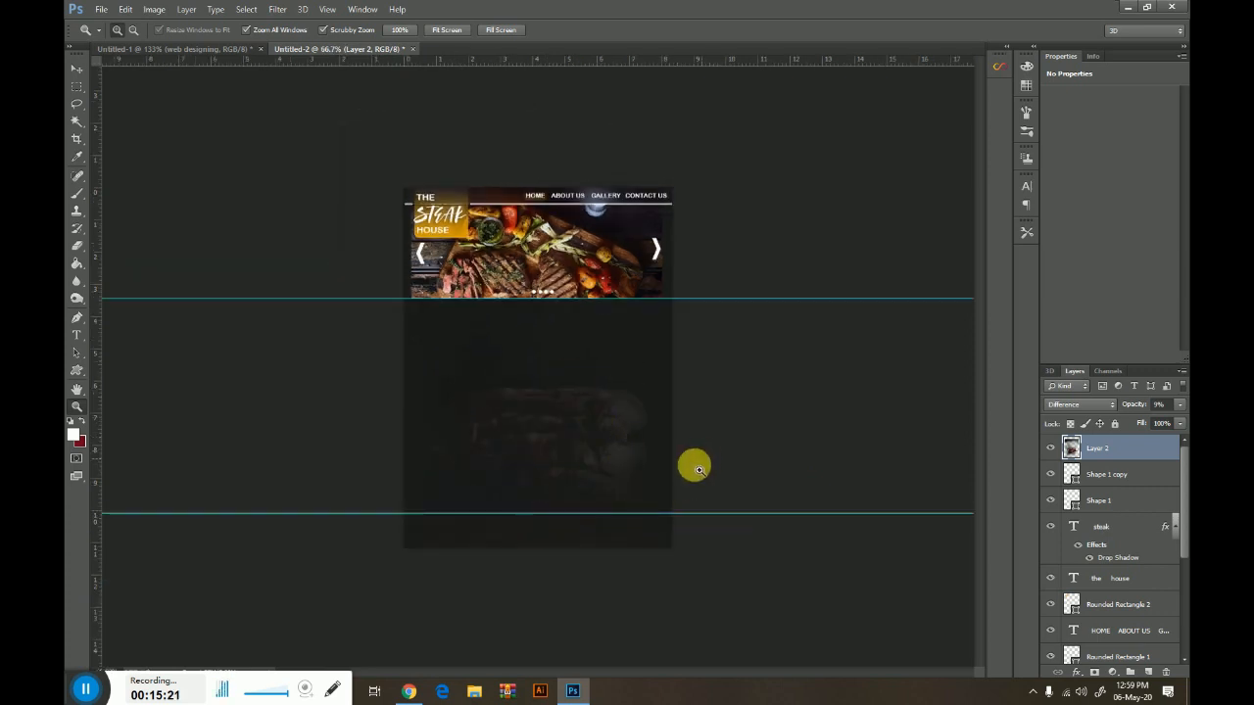
click(598, 419)
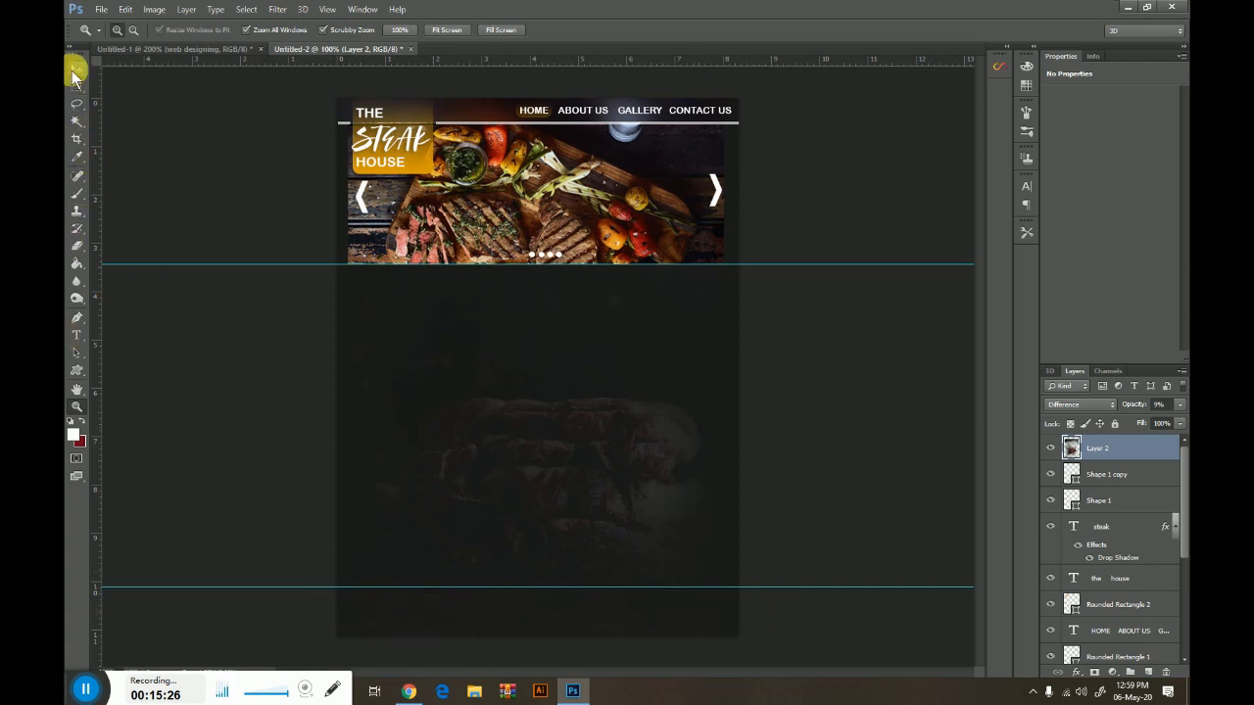
Sample the logo box's gold and draw a rounded rectangle about 636 × 82 px over the footer strip below the lower guide
click(76, 156)
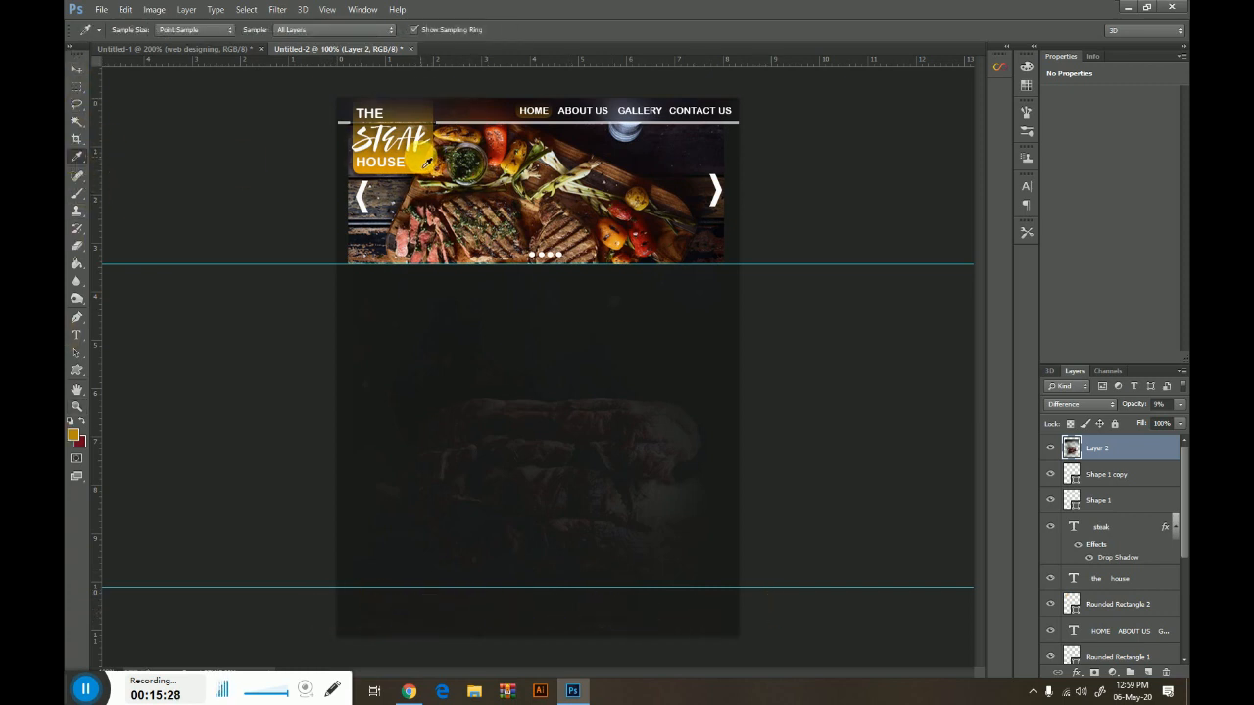
click(76, 369)
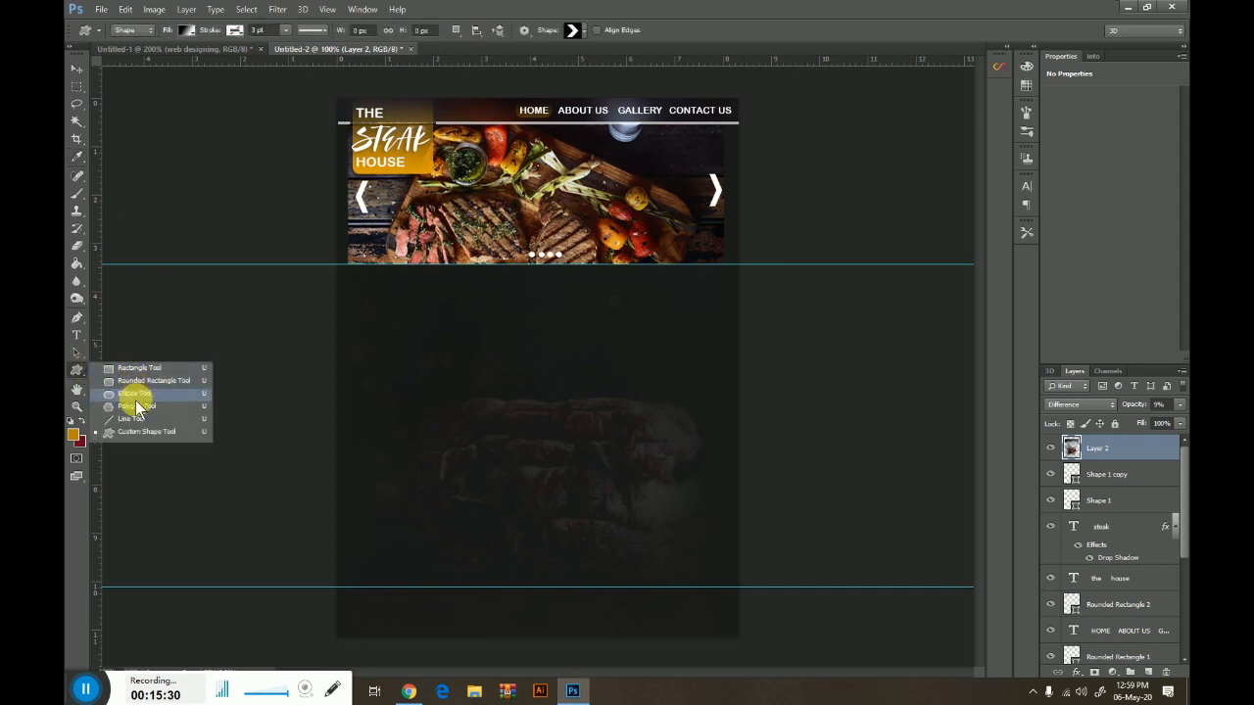
click(147, 381)
drag(331, 588, 756, 637)
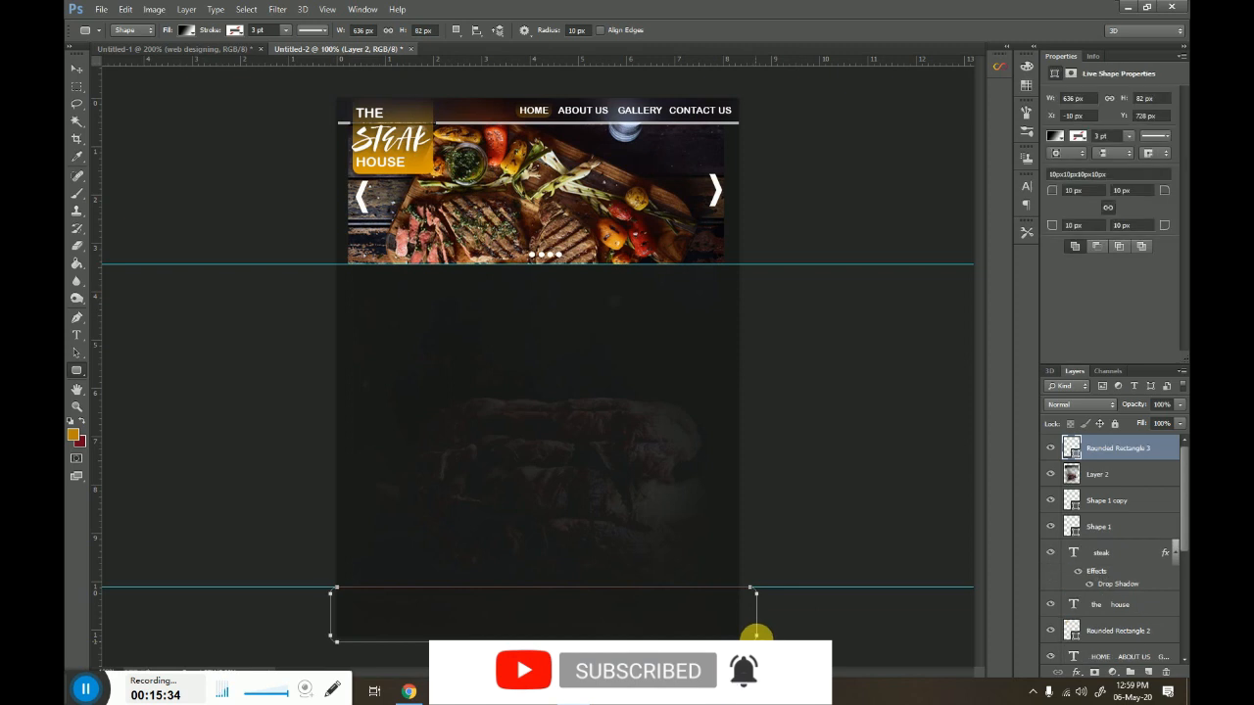
Give the footer rectangle a gold-to-transparent gradient fill, lower its opacity to 20% and deselect it
click(184, 31)
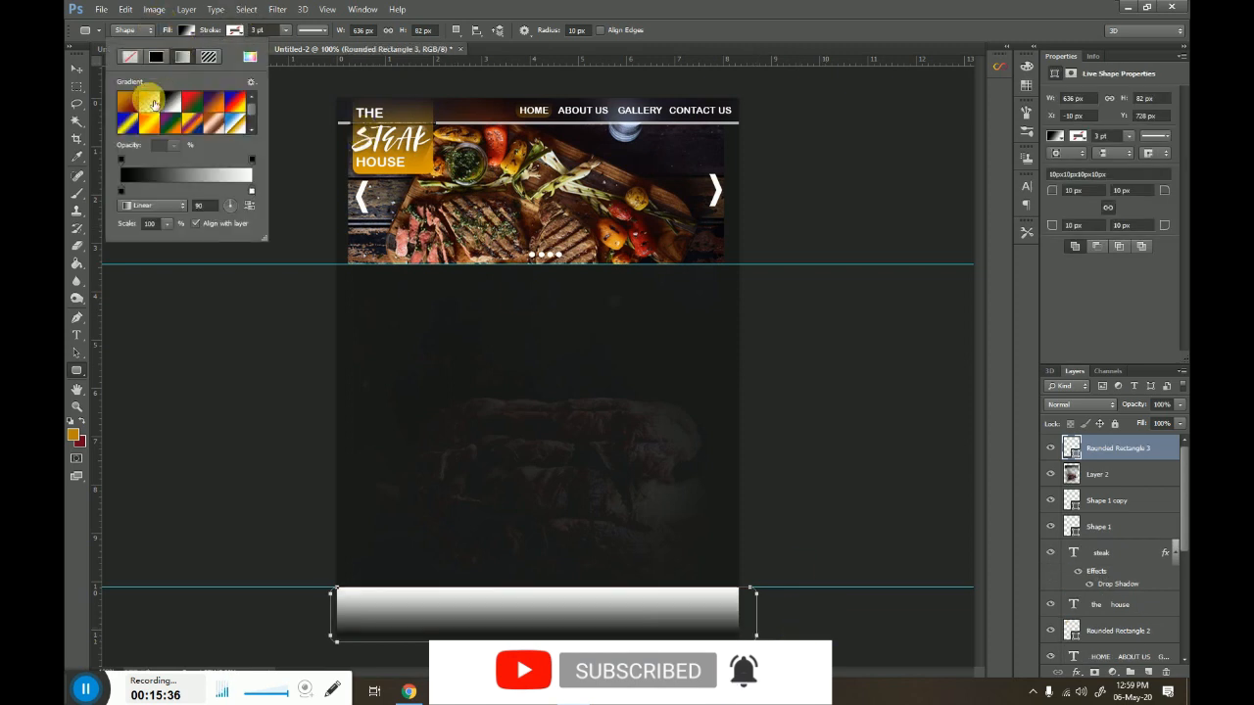
click(153, 100)
click(1179, 405)
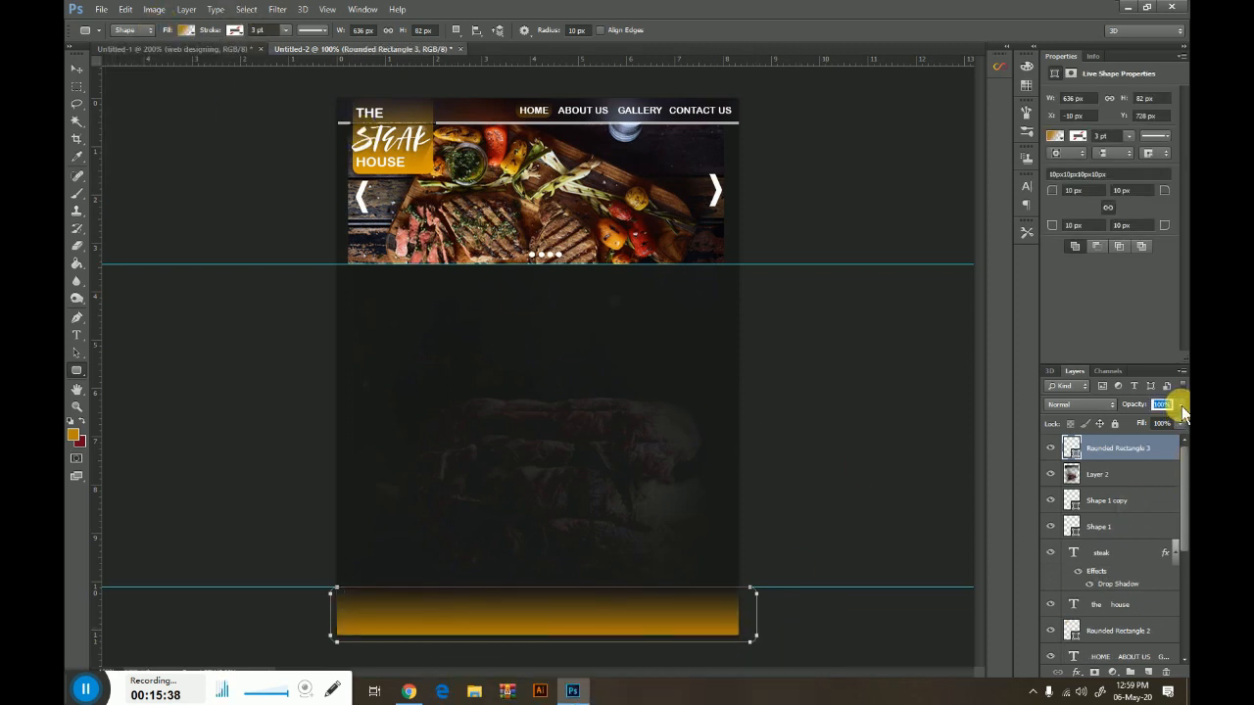
mouse_move(1135, 425)
mouse_down()
mouse_move(1113, 425)
mouse_move(1128, 428)
mouse_up()
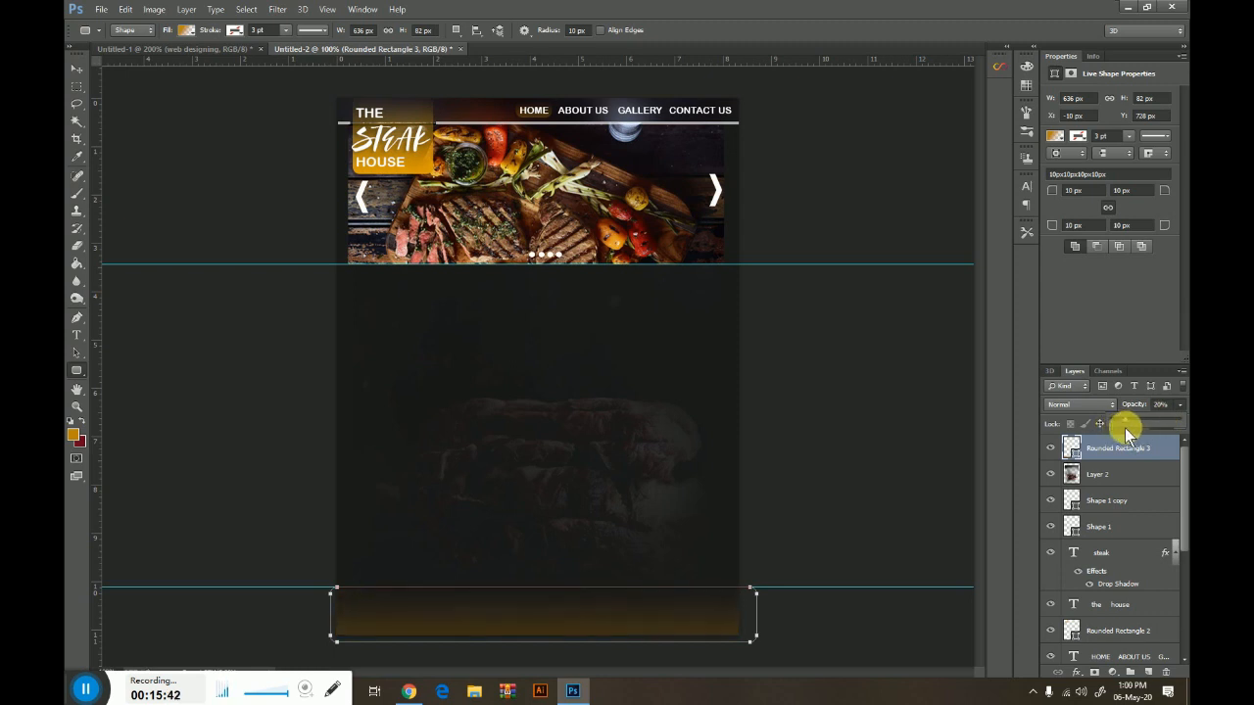
click(76, 68)
click(202, 378)
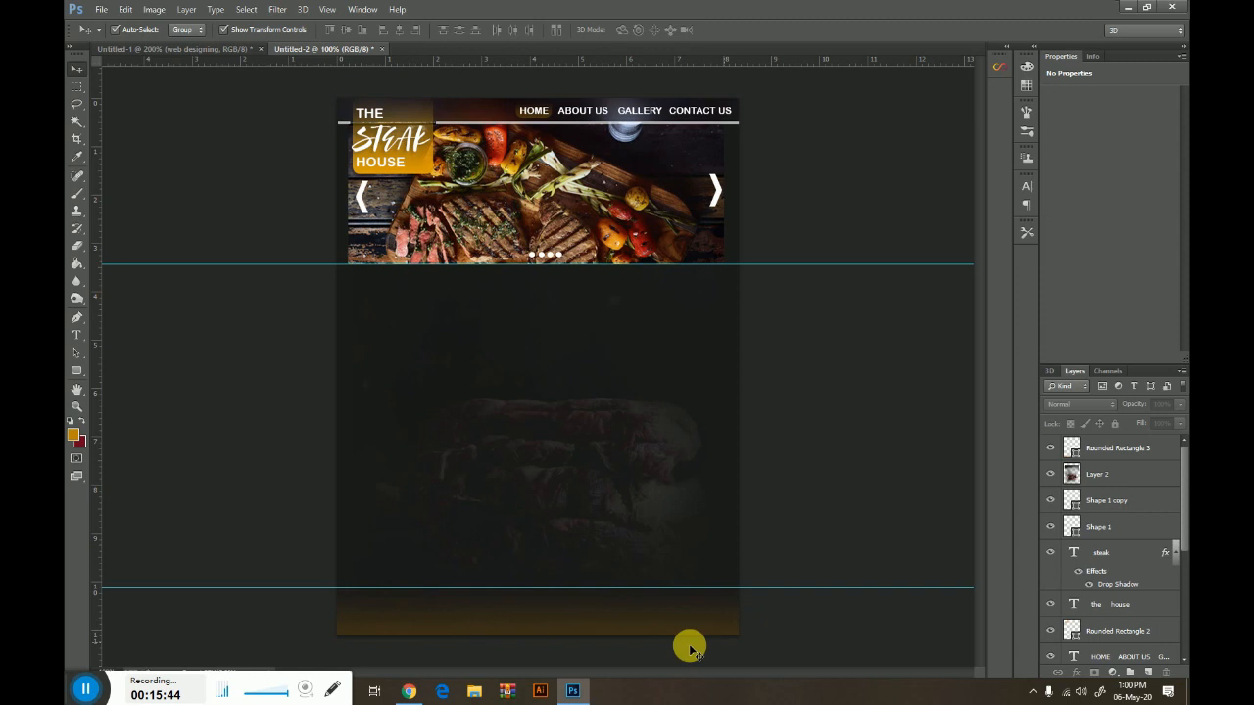
Duplicate the logo's "steak" and "the house" text layers together within the document
click(392, 163)
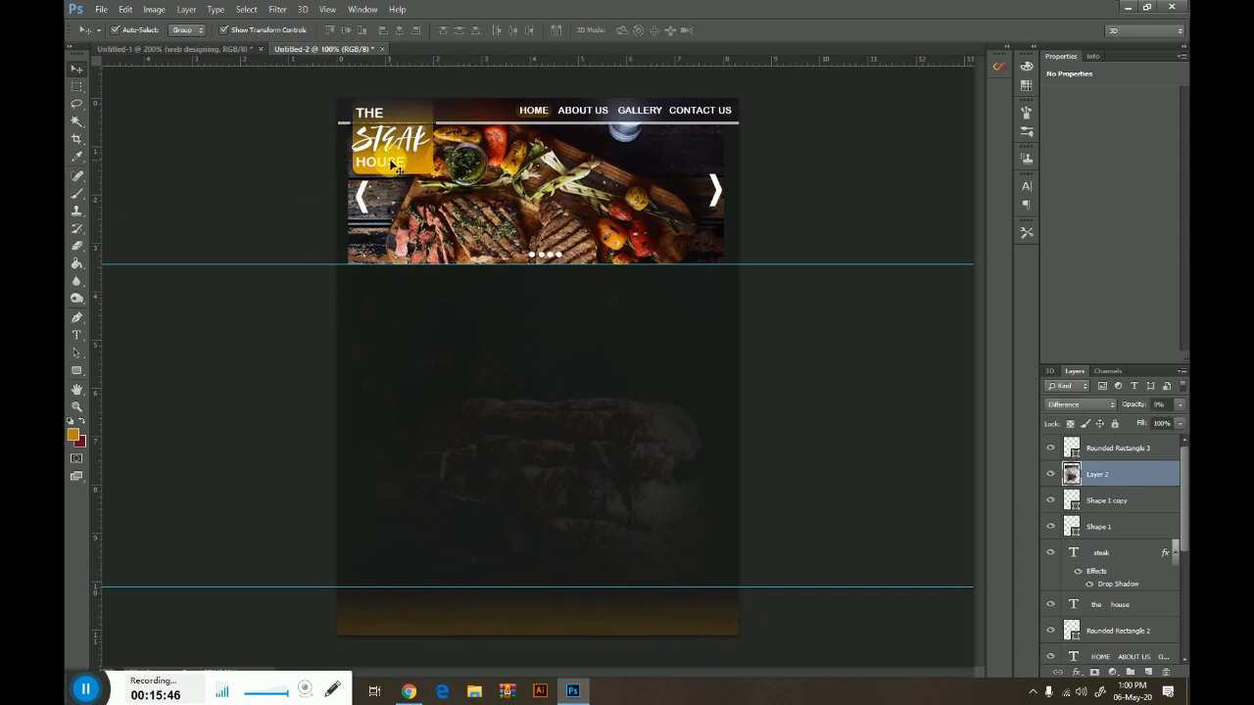
click(328, 167)
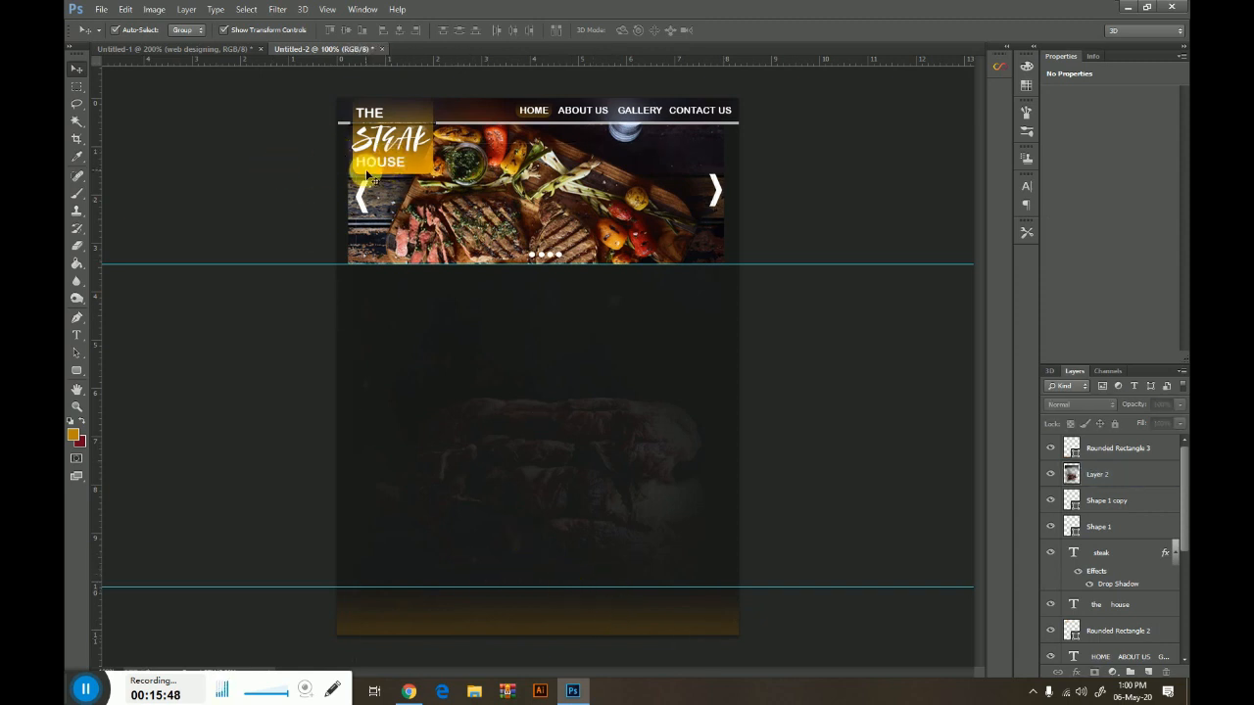
key(ctrl+plus)
drag(308, 304, 392, 529)
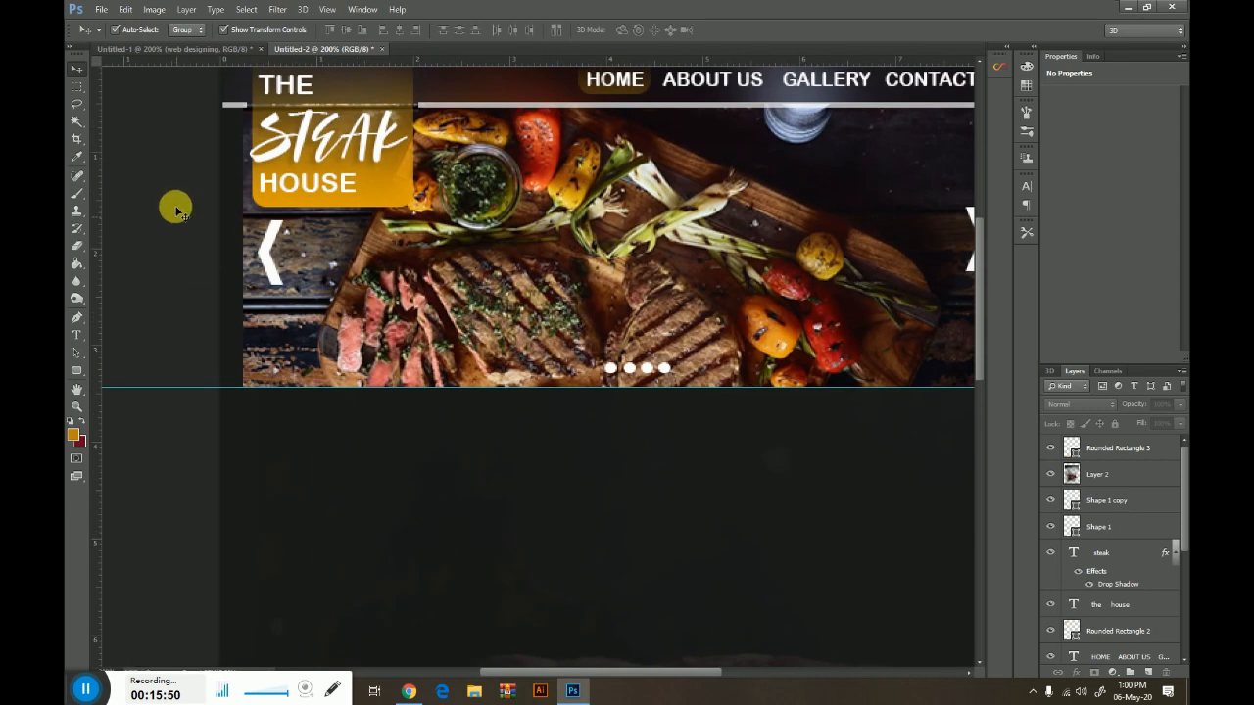
click(289, 151)
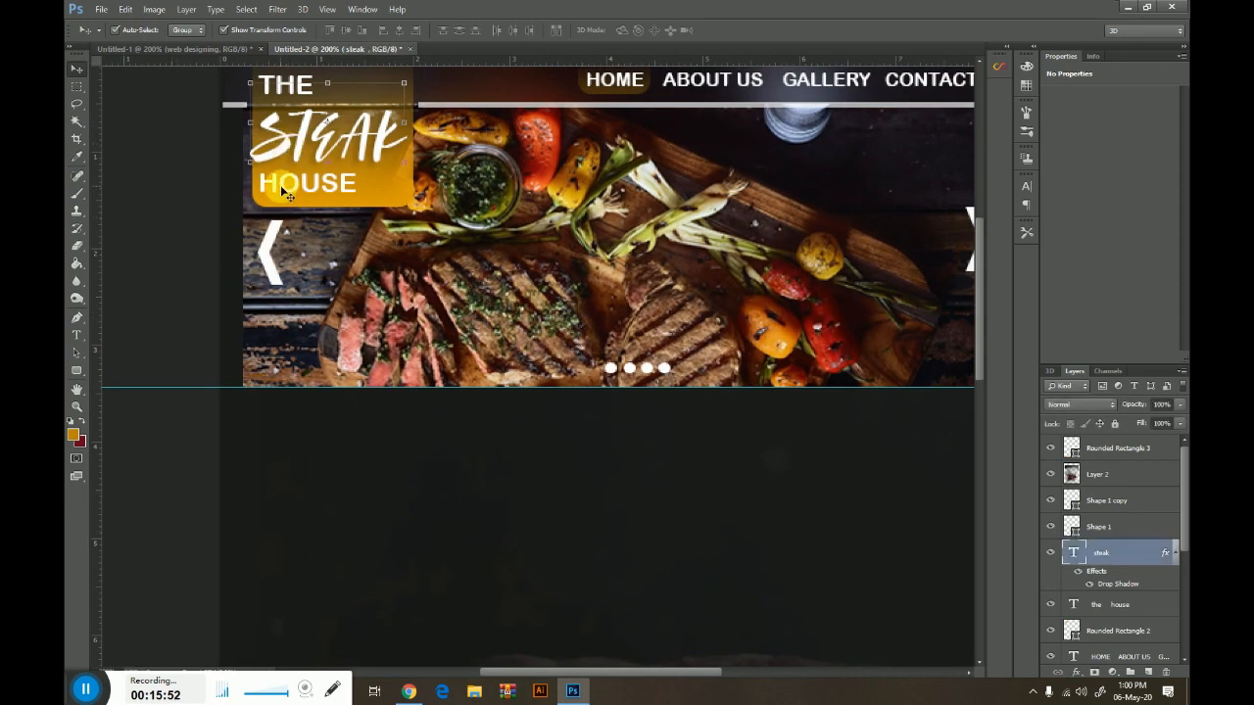
click(127, 185)
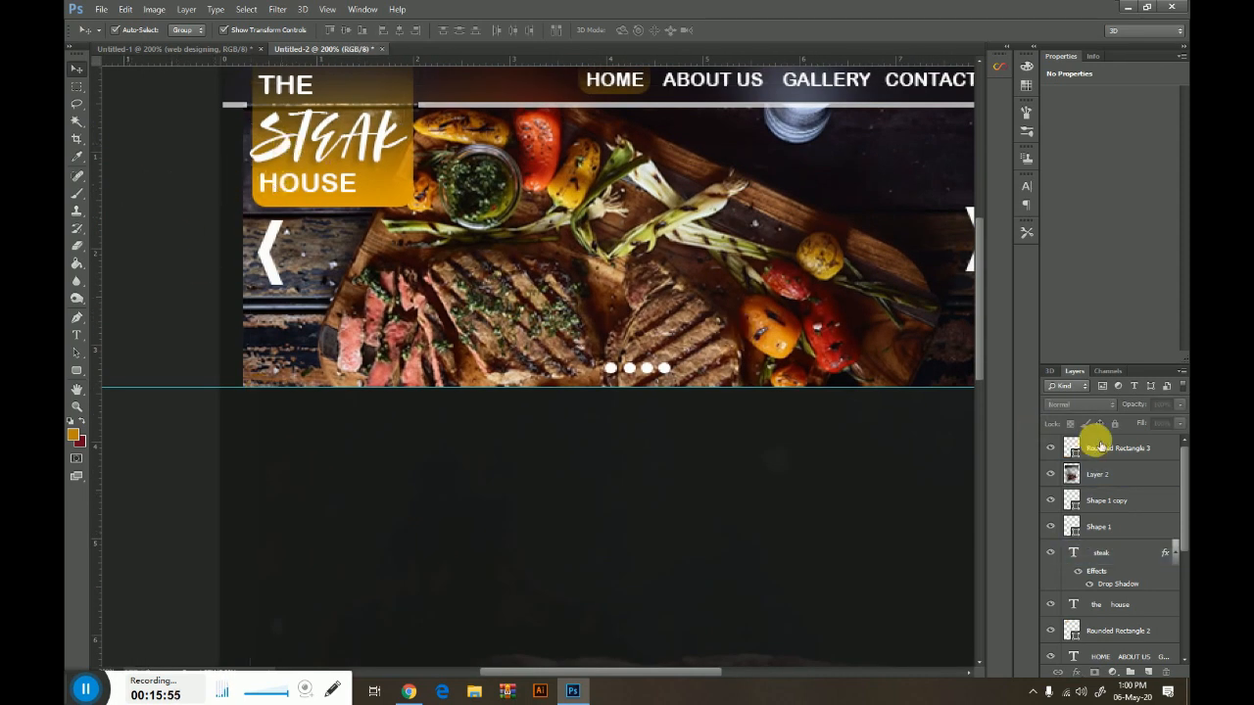
click(1133, 559)
ctrl+click(1122, 607)
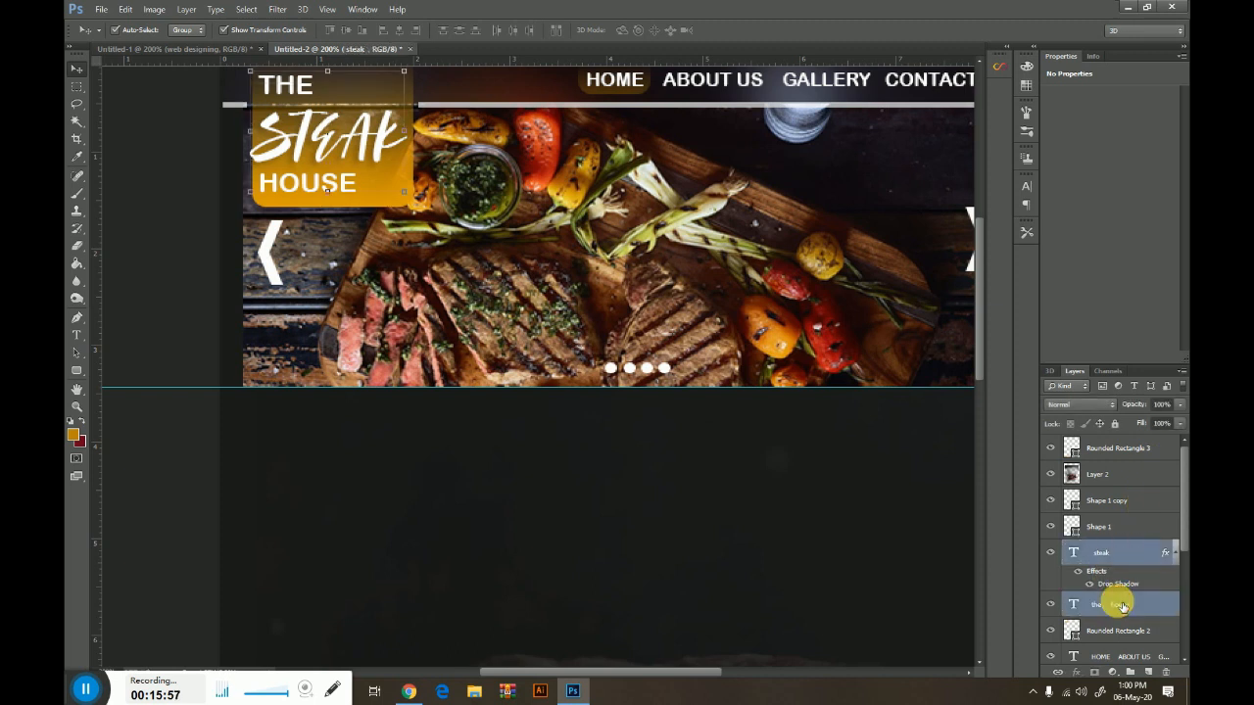
right_click(1143, 570)
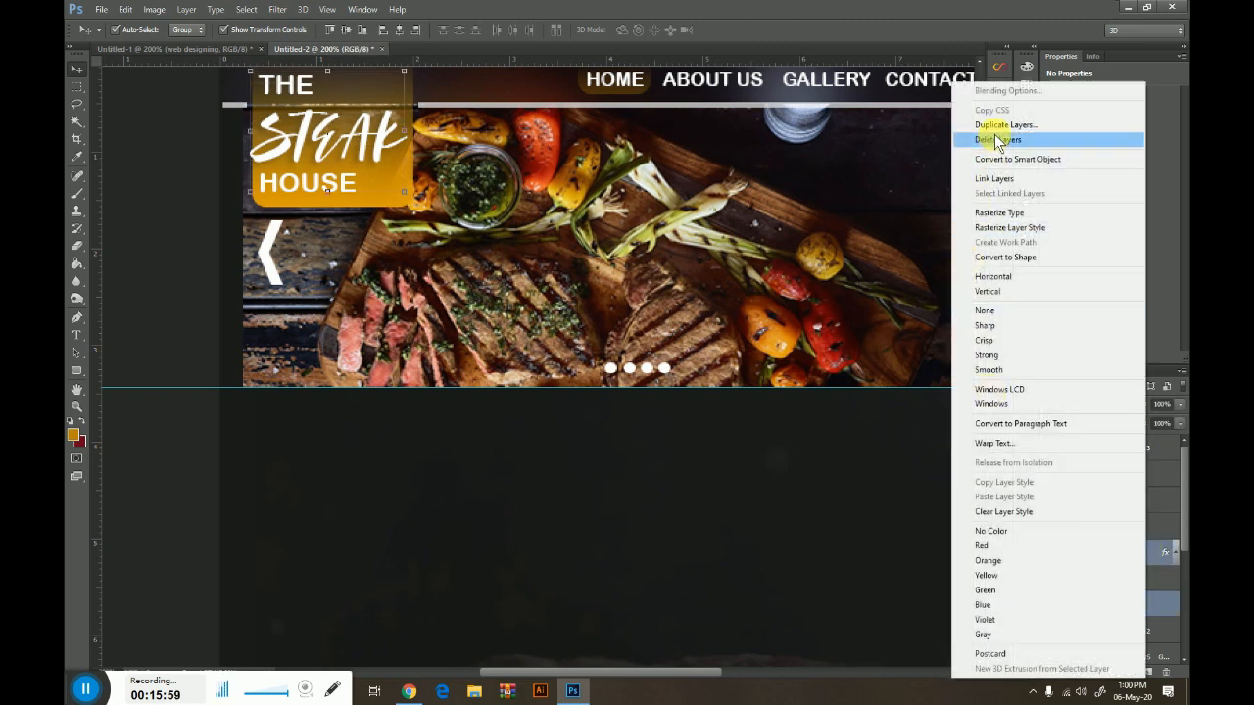
click(1029, 126)
click(446, 255)
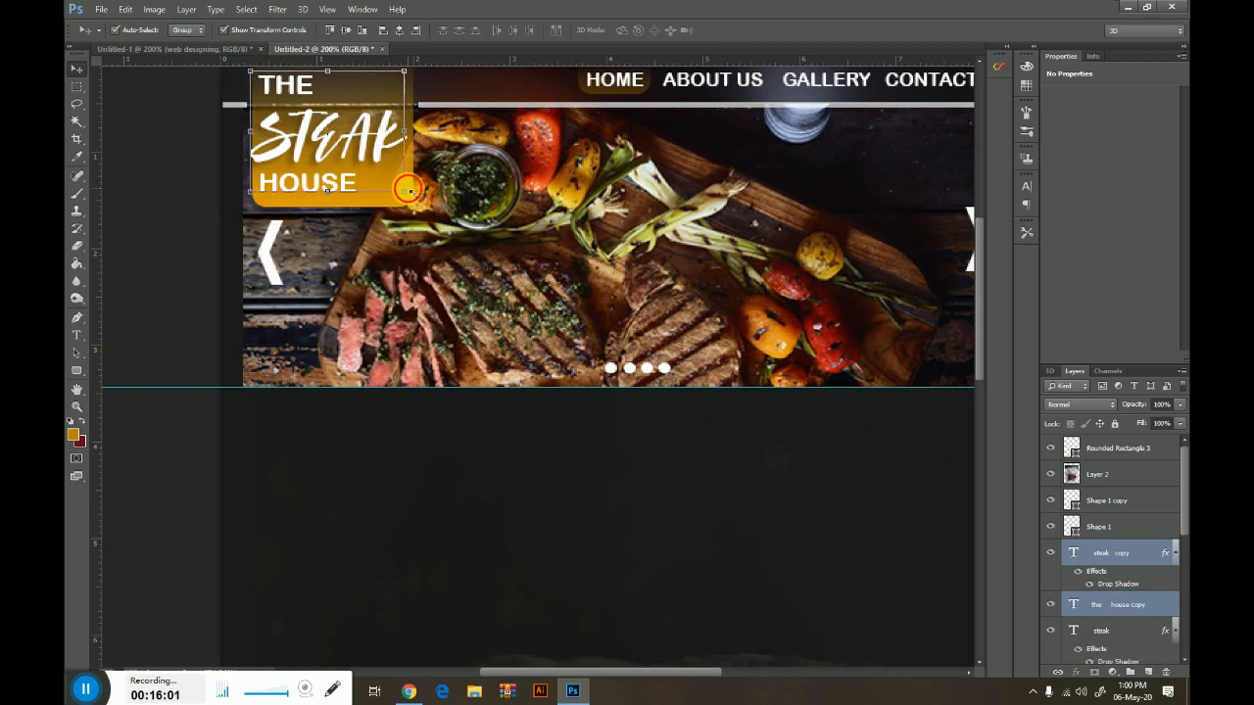
Move the duplicated logo text to the left end of the footer strip, scaled down to fit its height
drag(383, 138, 398, 498)
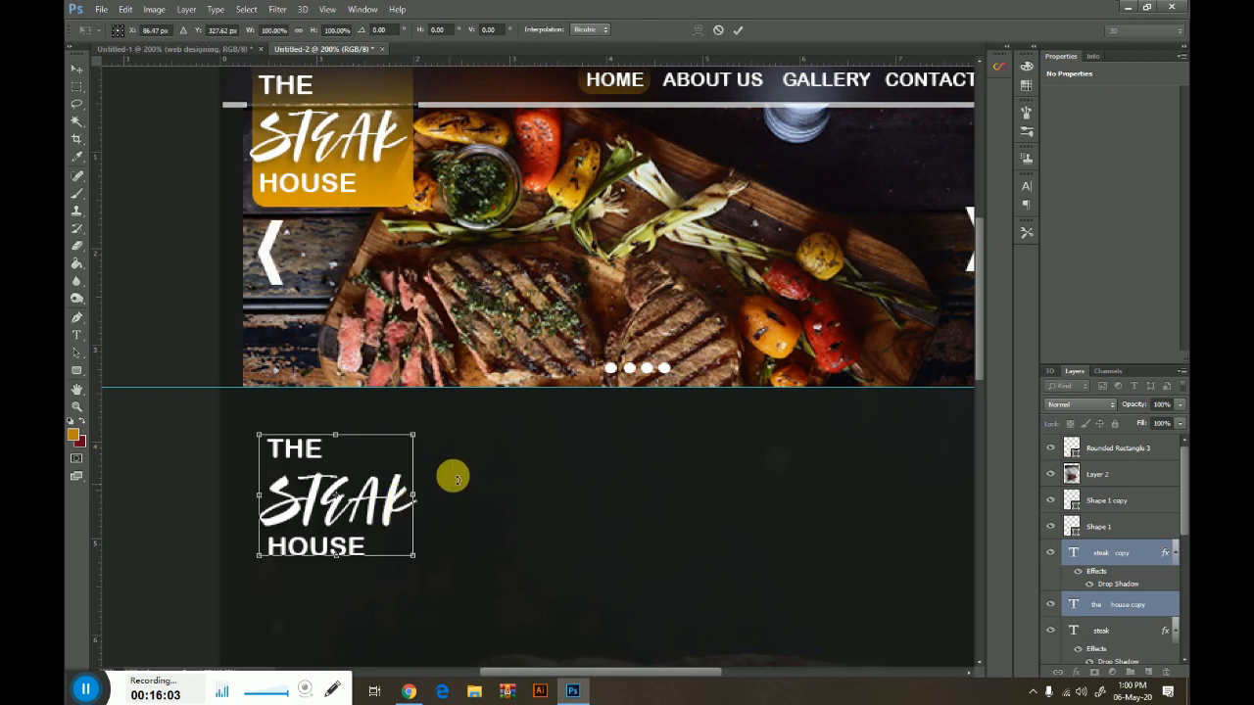
key(ctrl+minus)
drag(434, 297, 387, 615)
key(Return)
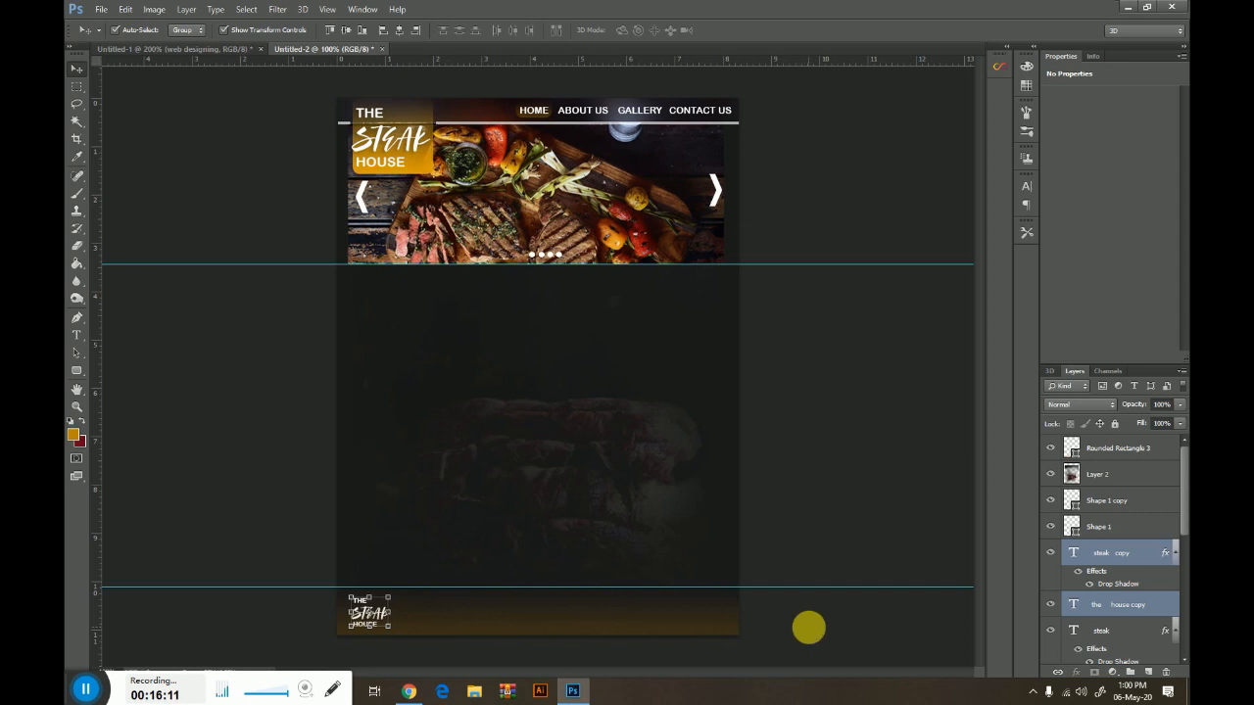
click(796, 633)
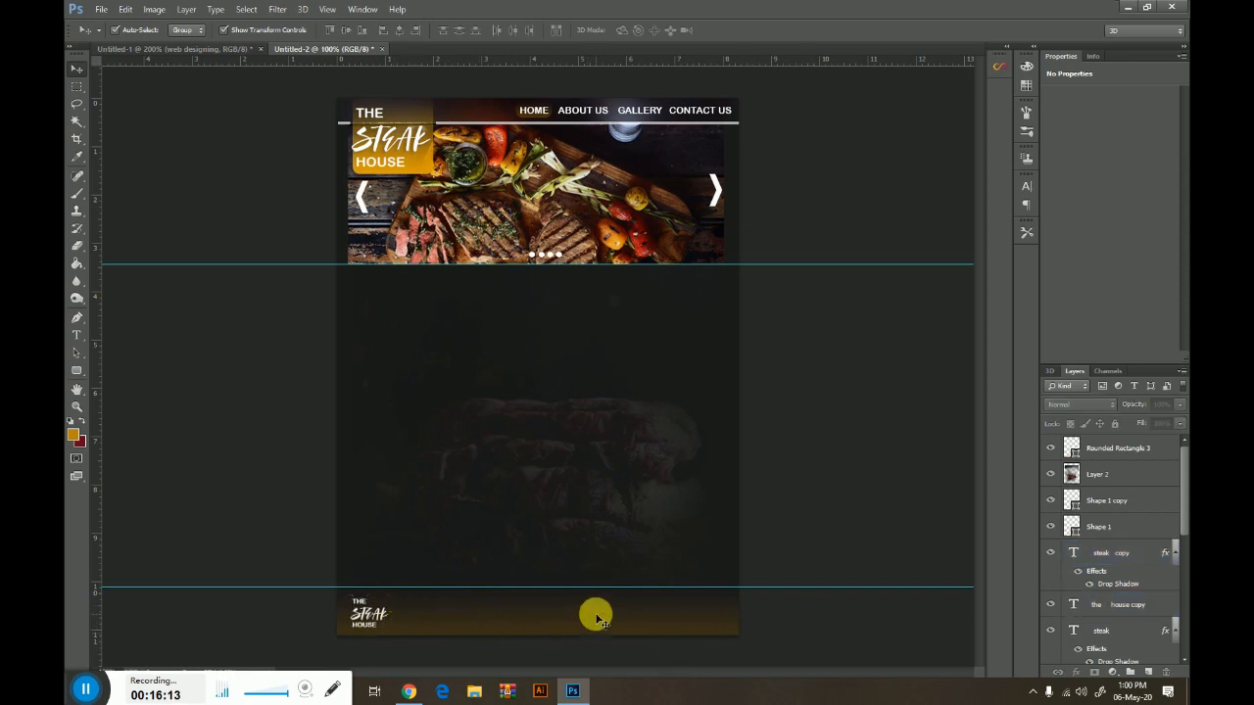
key(ctrl+plus)
drag(586, 522, 586, 231)
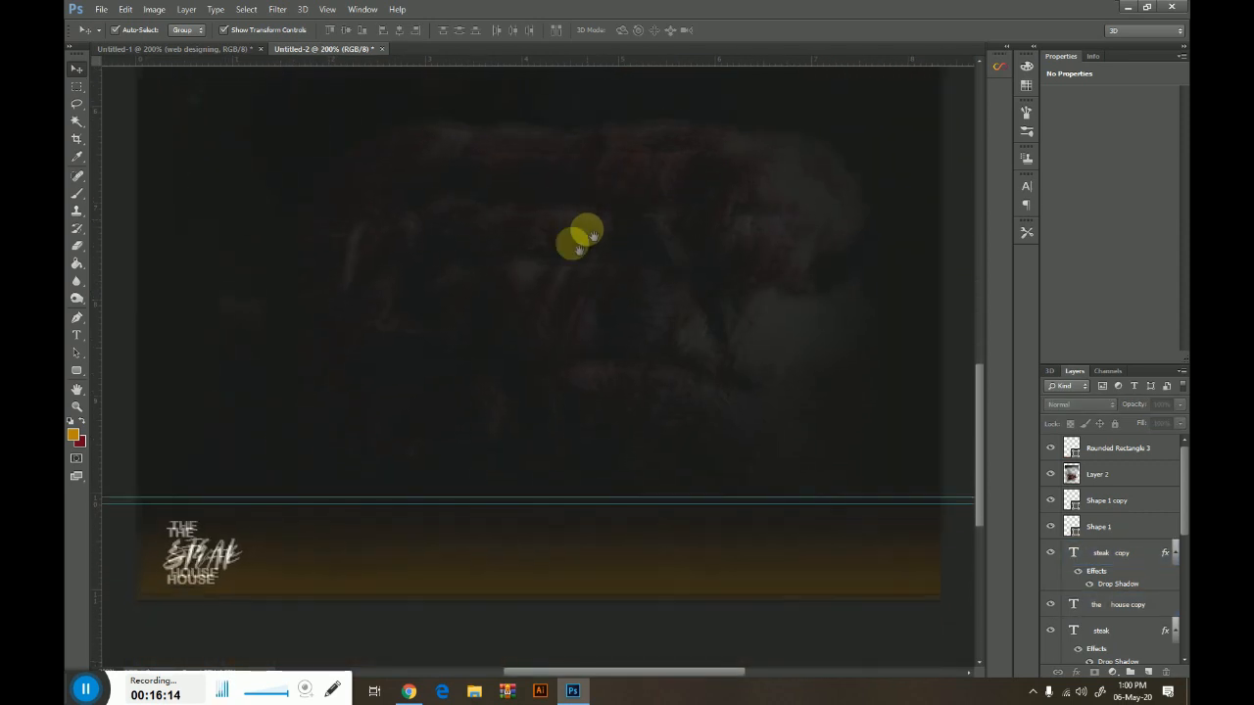
click(190, 523)
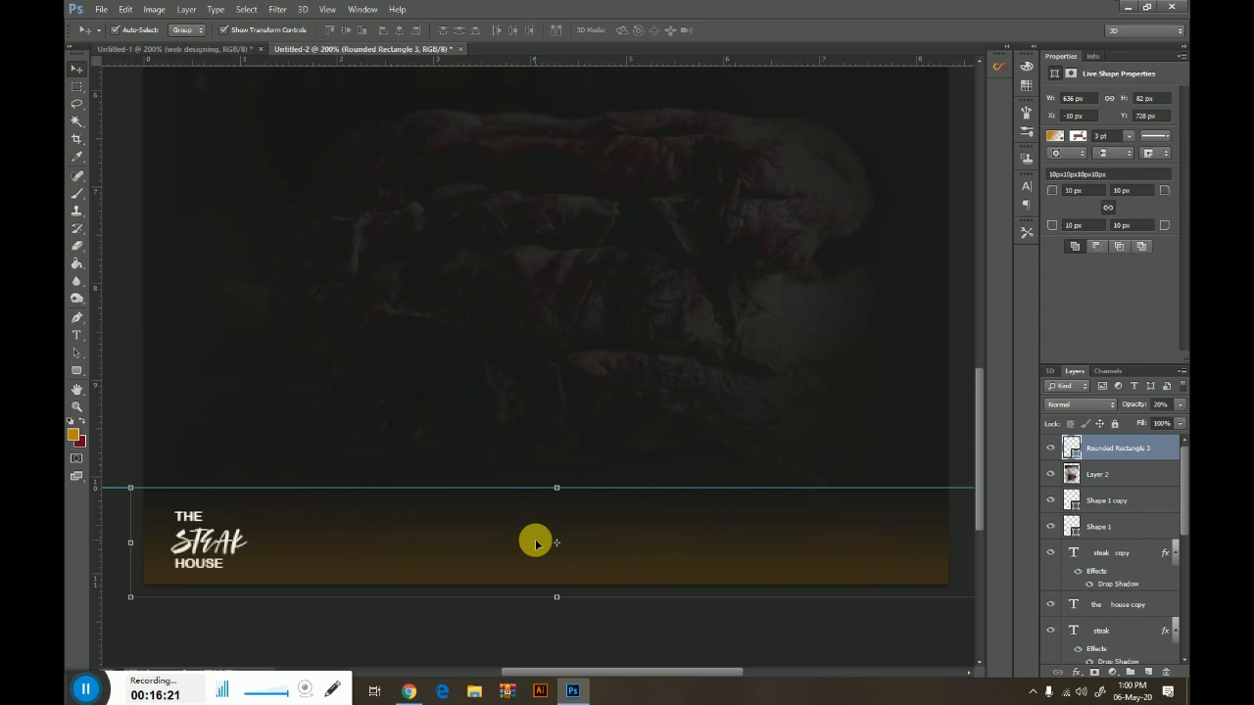
click(117, 293)
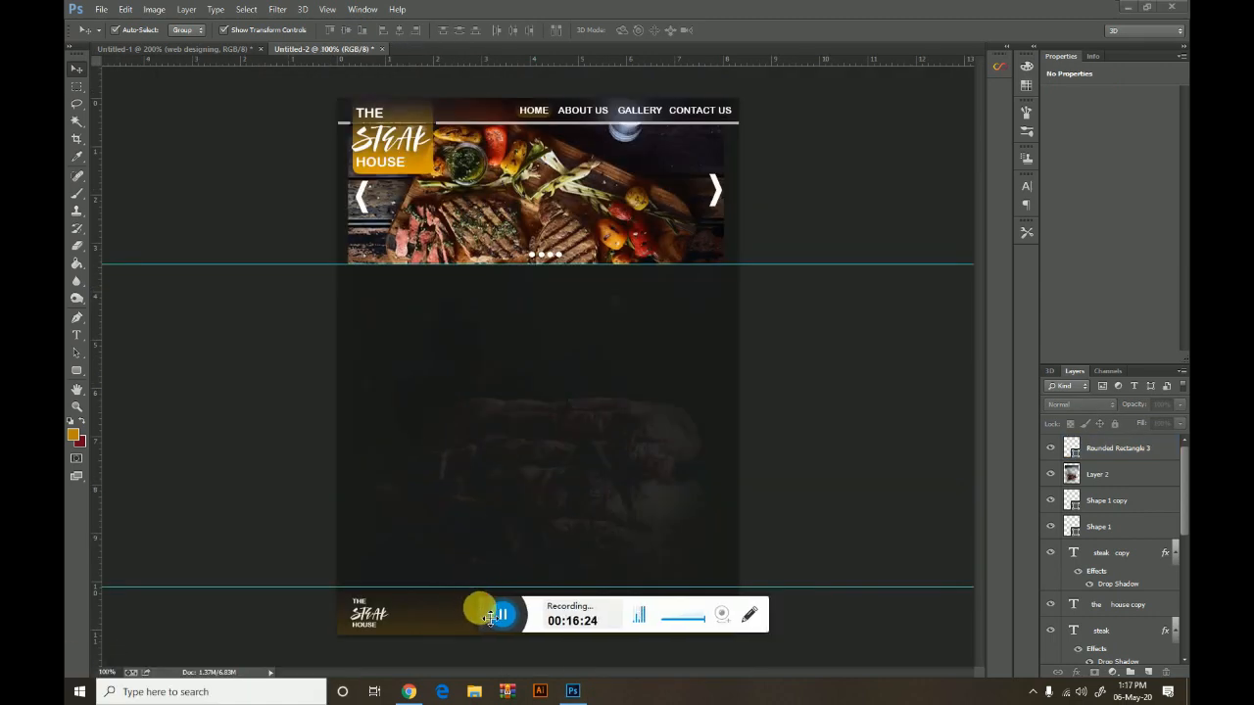
drag(481, 611, 102, 691)
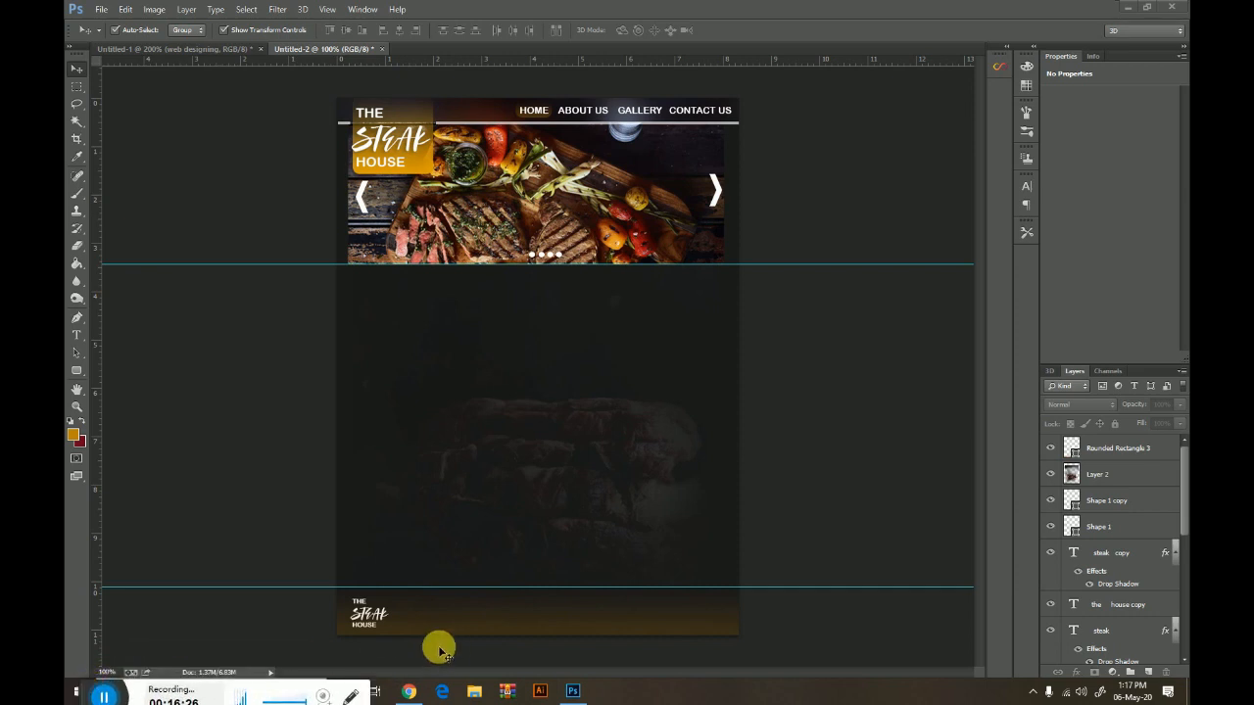
Copy the header menu text into the lower right part of the footer strip, level with the bottom of the footer logo
click(596, 111)
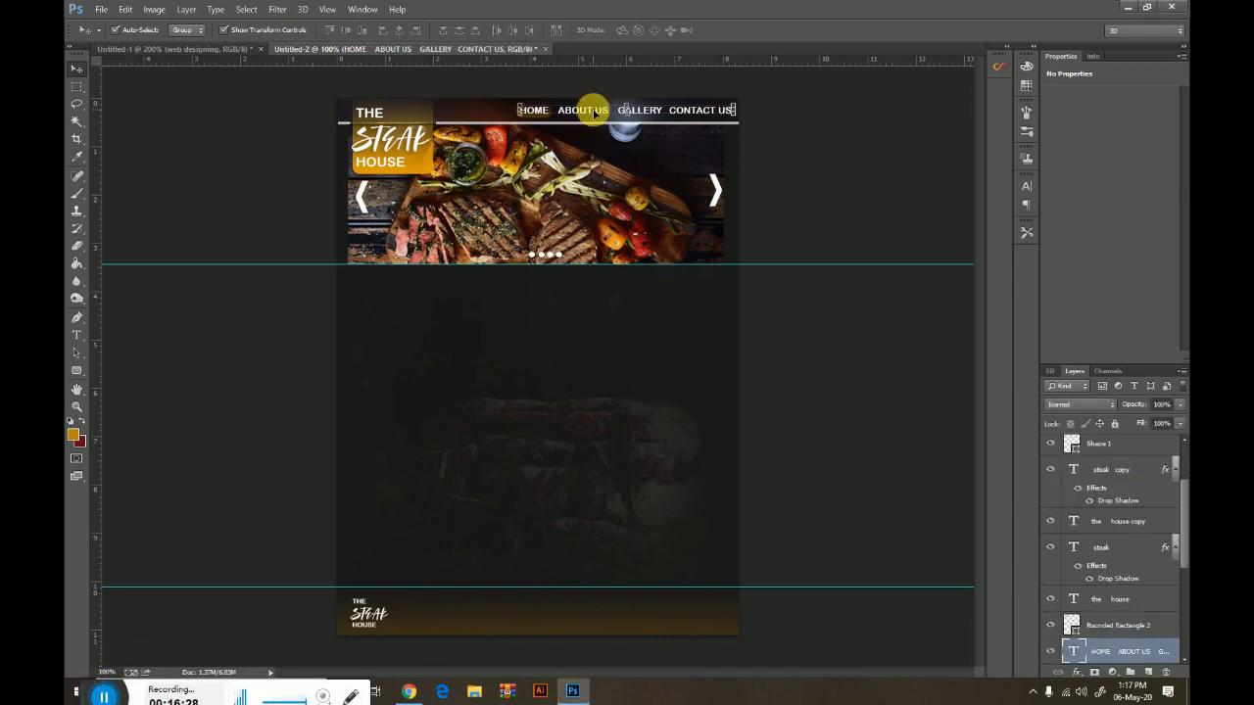
drag(588, 111, 574, 607)
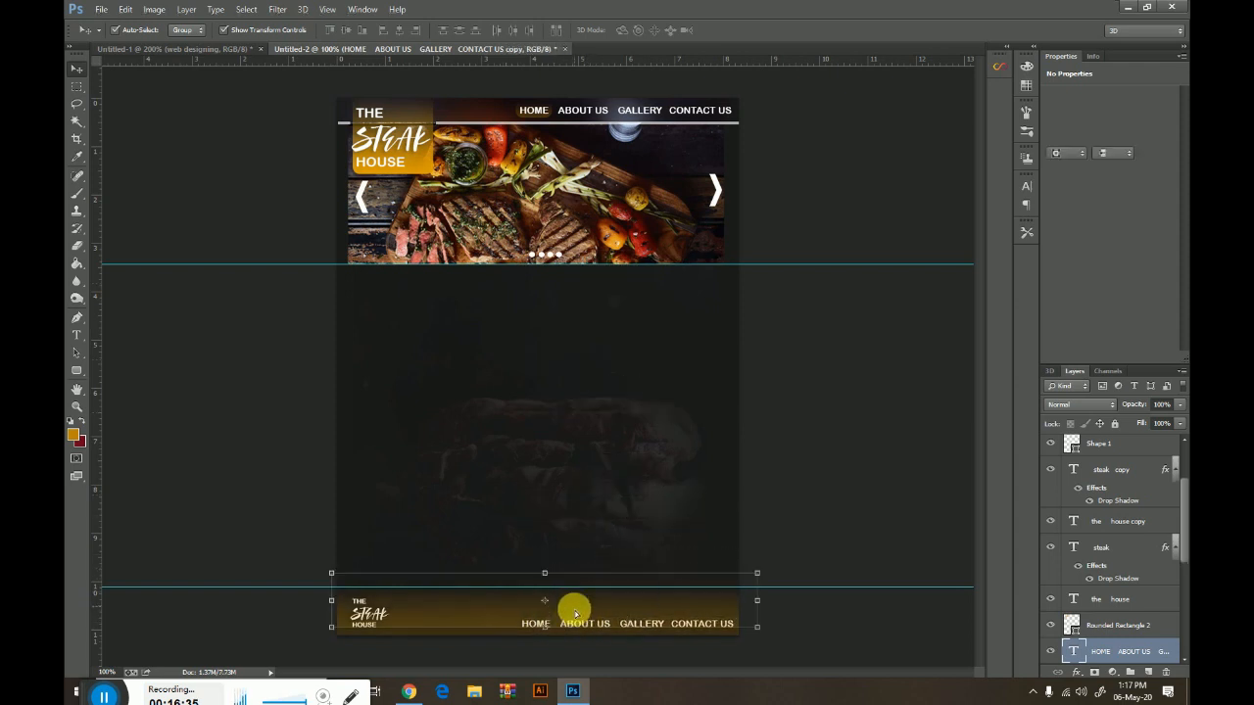
key(ctrl+z)
key(ctrl+plus)
drag(692, 540, 652, 260)
drag(574, 580, 576, 551)
key(ctrl+z)
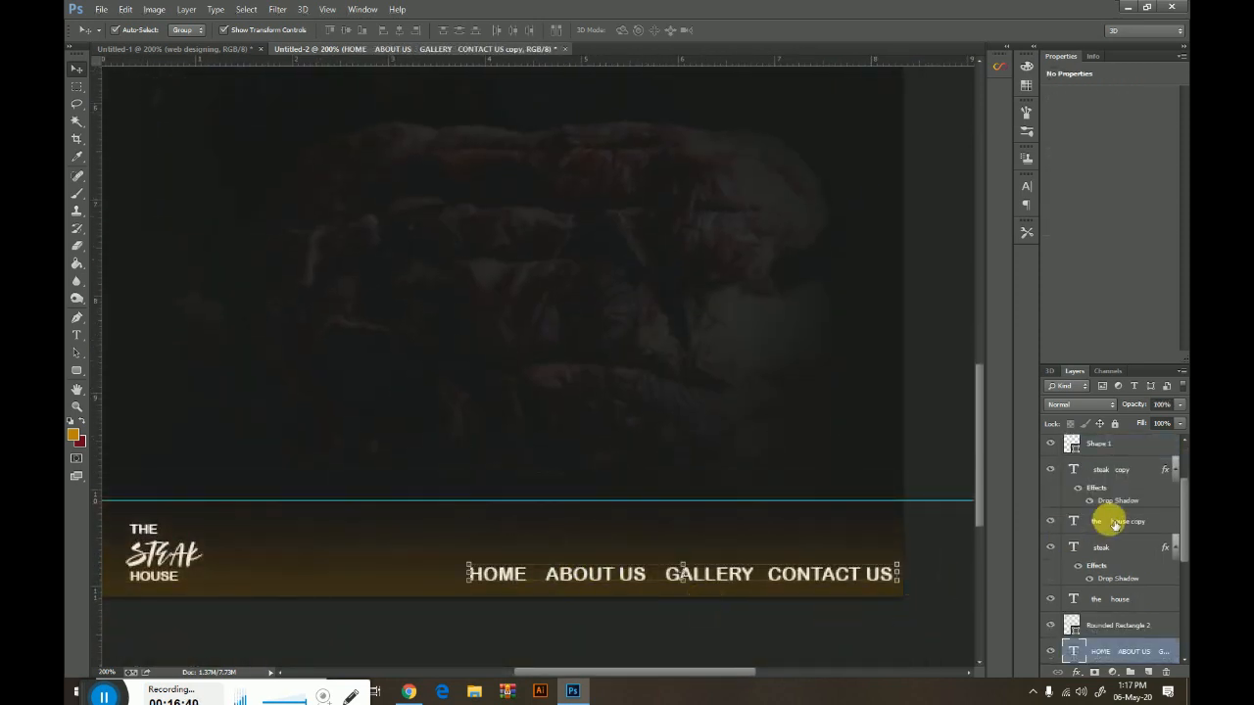
Duplicate the footer menu text layer within the document and nudge the copy up above the original line
right_click(1110, 657)
click(1046, 103)
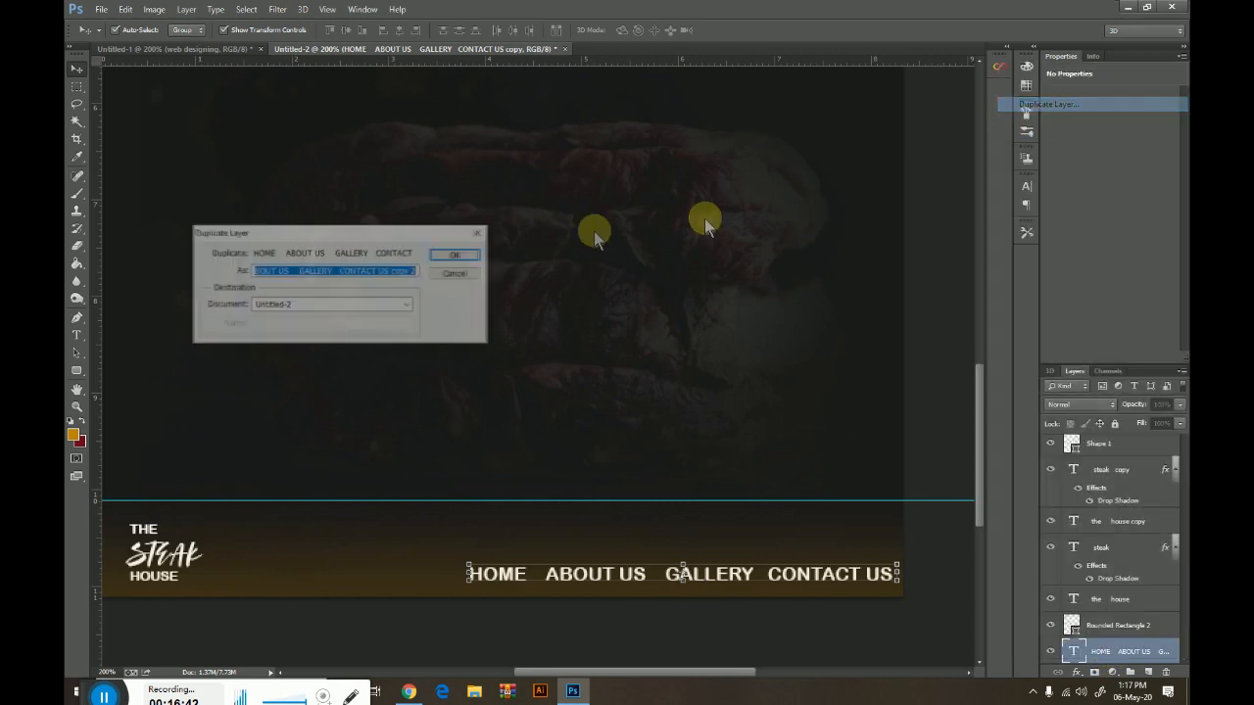
click(480, 256)
key(Up)
key(Up)
key(Up)
key(Up)
key(Up)
key(Up)
key(Up)
key(Up)
key(Up)
key(Up)
key(Up)
key(Up)
key(Up)
key(Up)
key(Up)
key(Up)
Replace the duplicated footer line's text with the restaurant's two placeholder phone numbers and deselect it
double_click(1072, 649)
text(051-23XXXXX 0331-XXXXZZXZX)
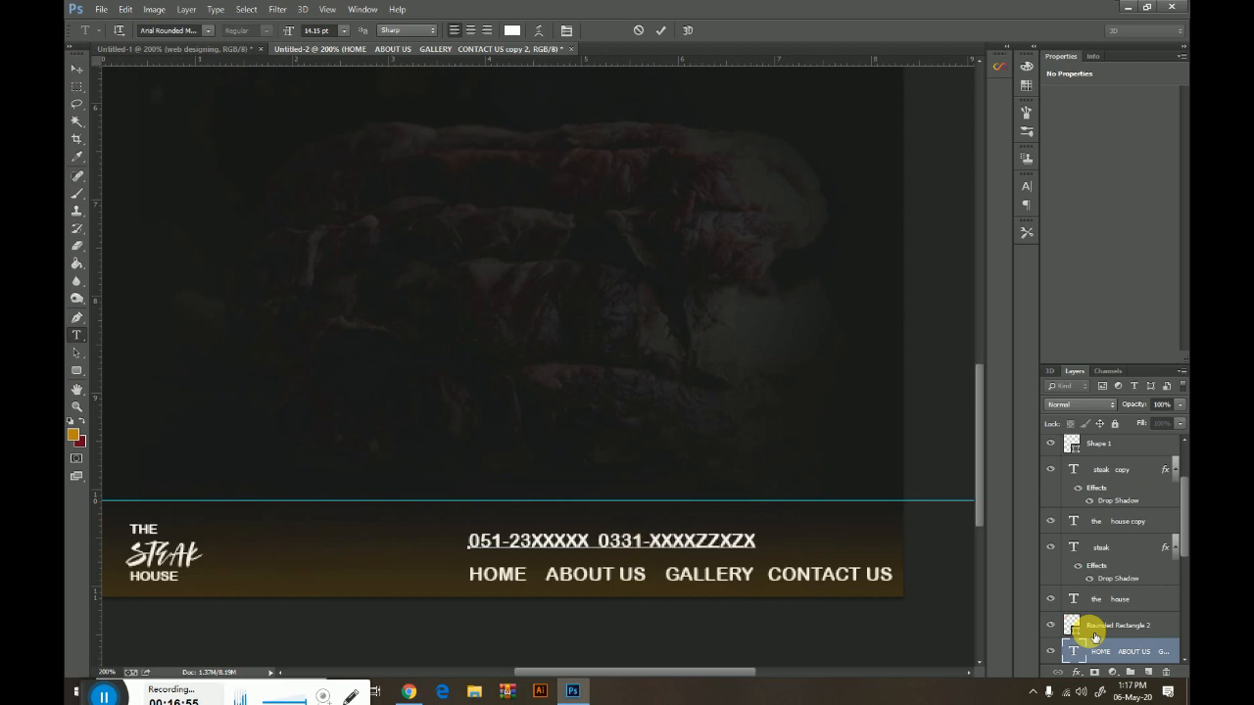
click(77, 68)
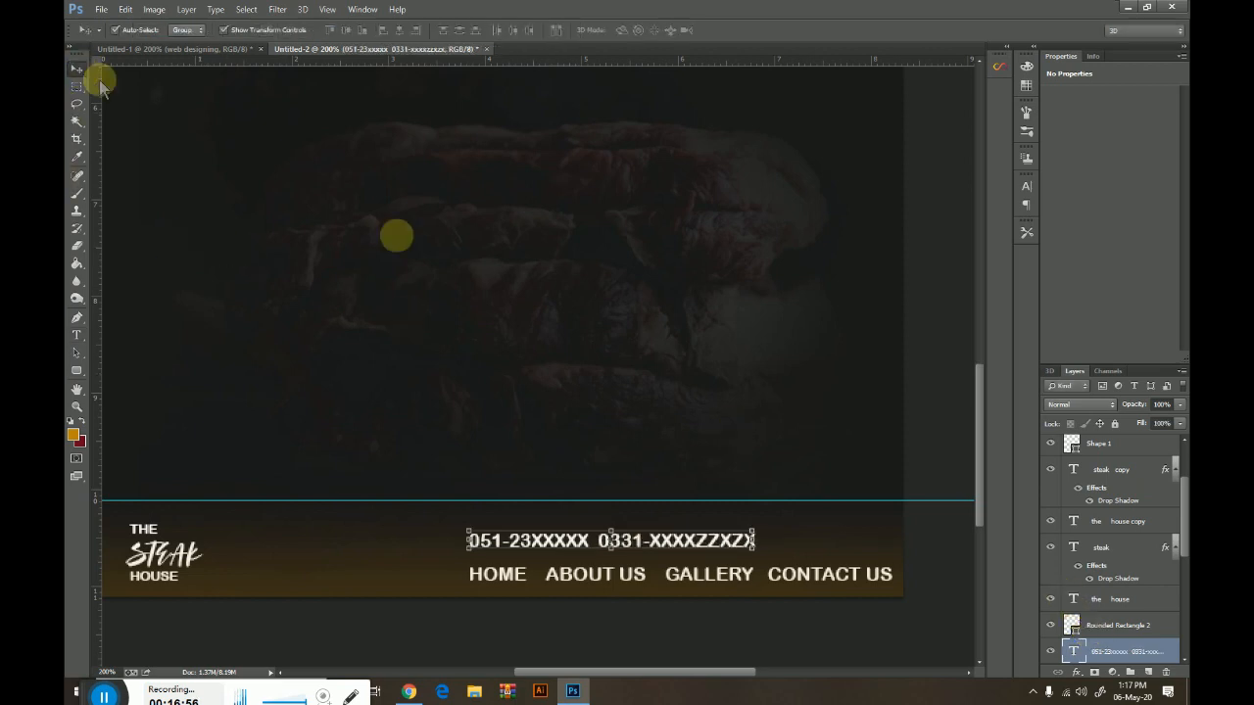
click(960, 576)
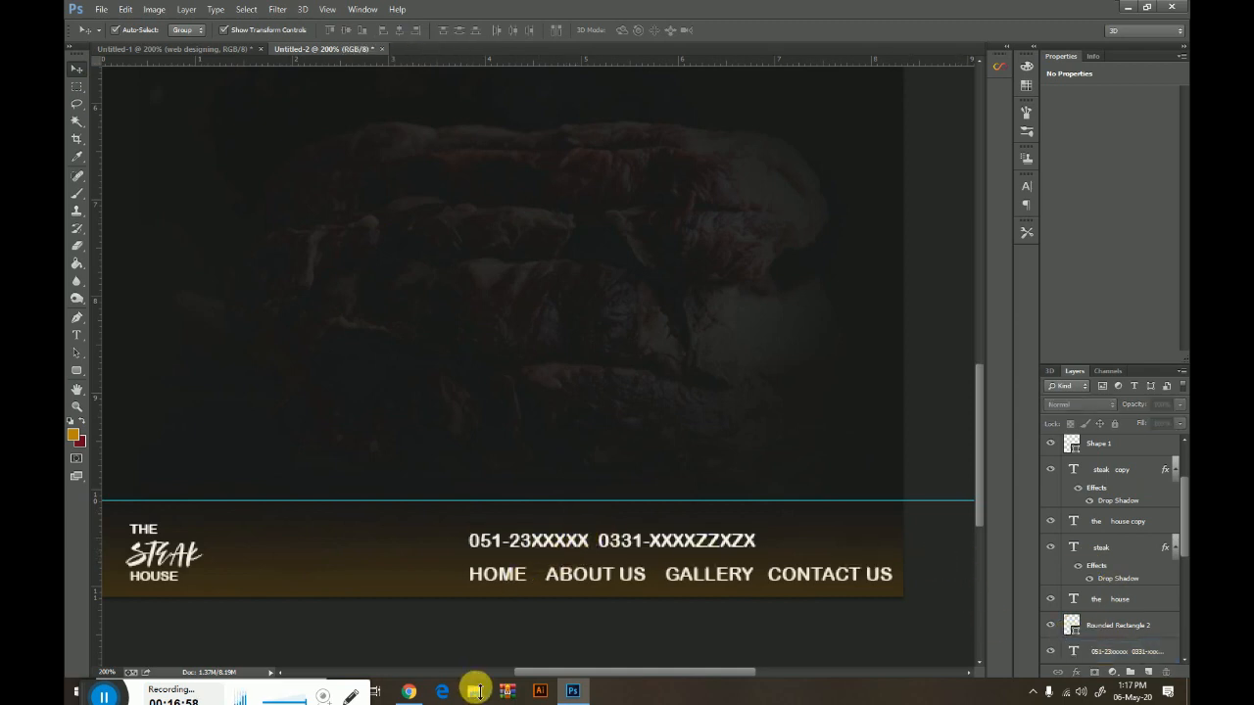
Switch to Chrome and search Google Images for "facebook logo" in the new tab
click(410, 692)
click(730, 12)
click(502, 284)
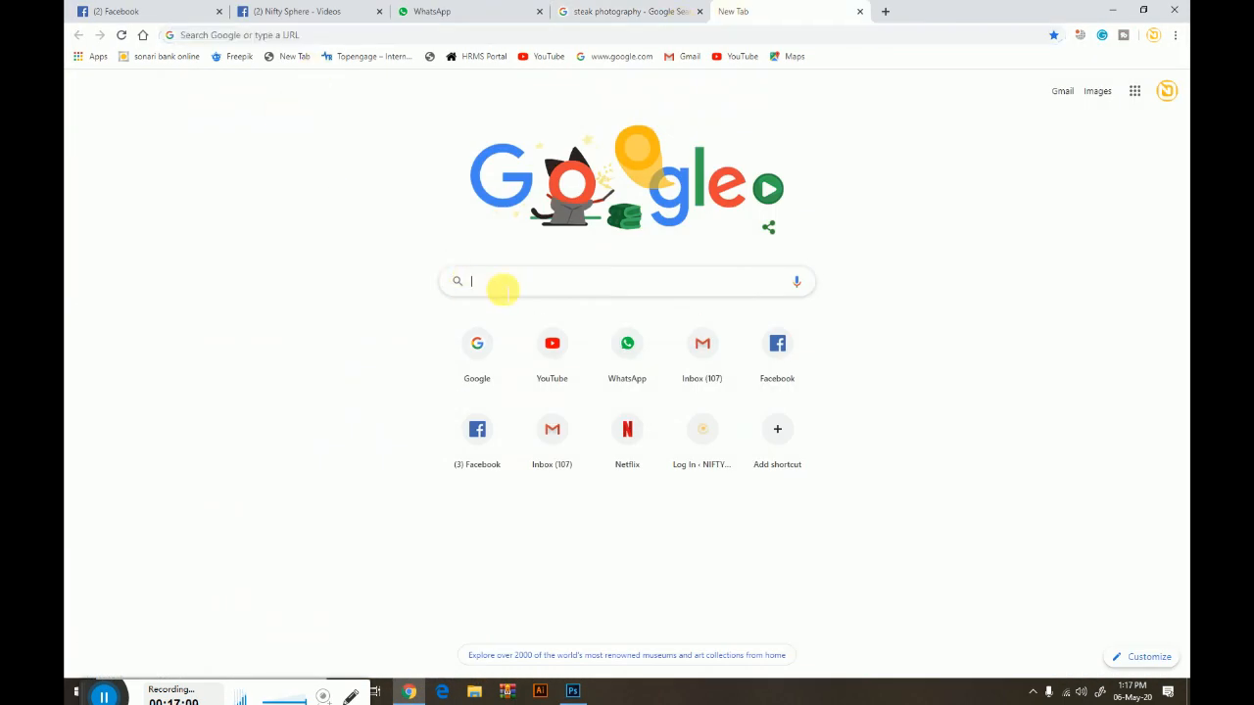
text(facebook logo)
key(Return)
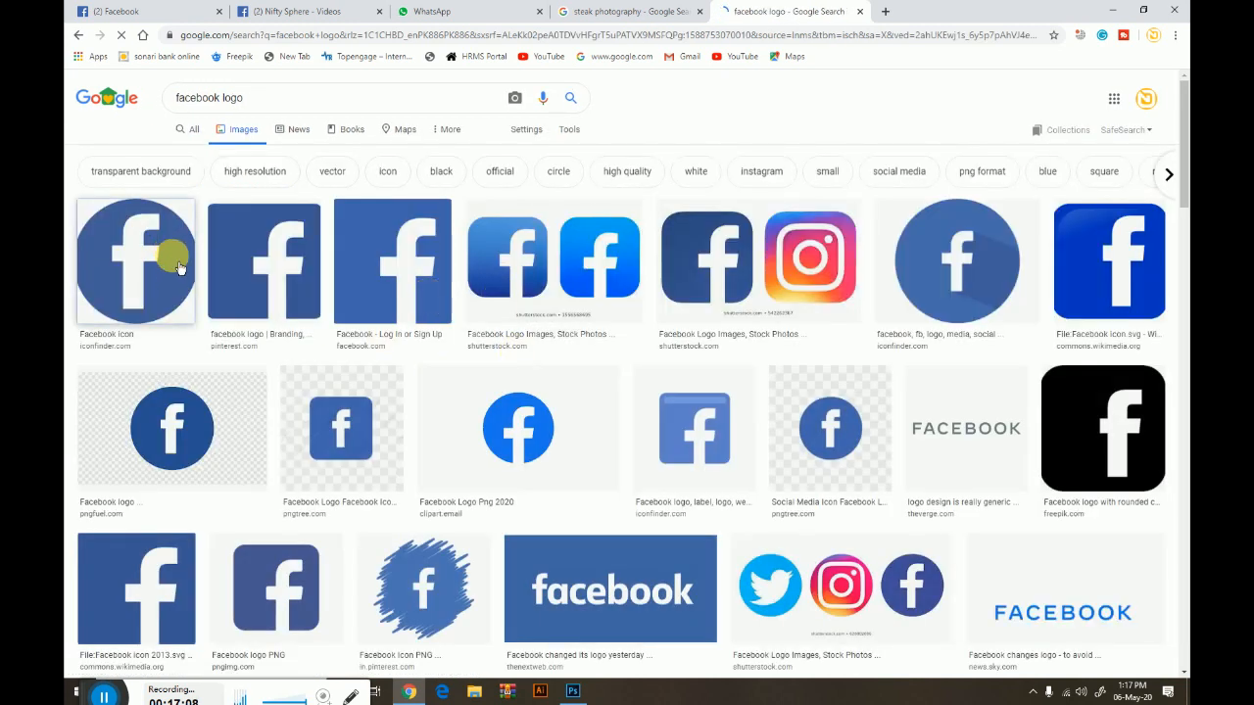
Copy the round Facebook icon from the Iconfinder result and paste it into the Photoshop web page document
click(178, 267)
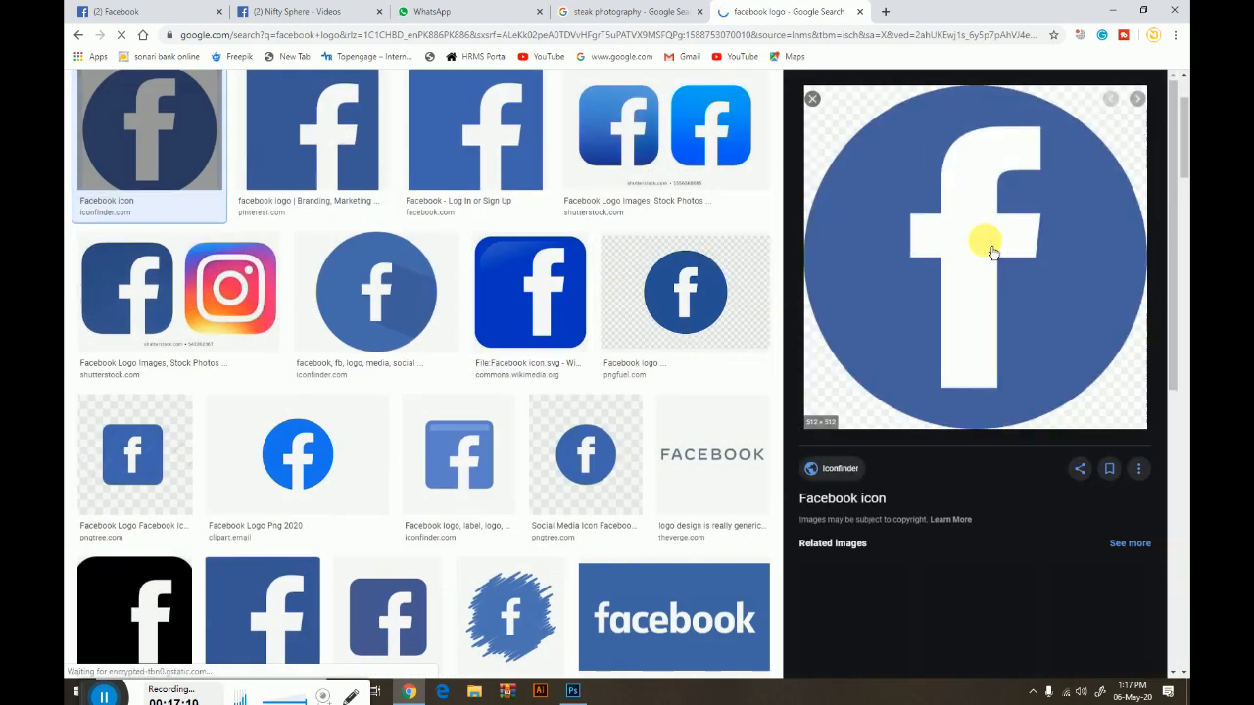
right_click(992, 253)
click(1097, 397)
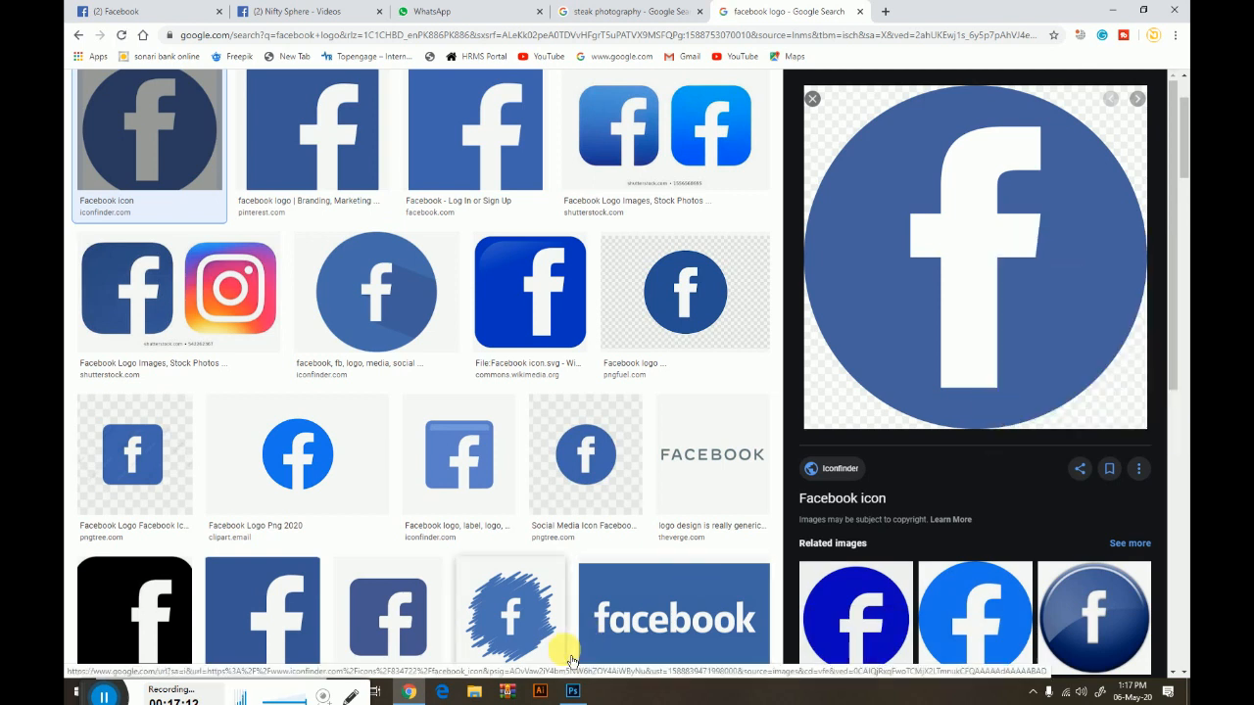
click(573, 691)
key(ctrl+v)
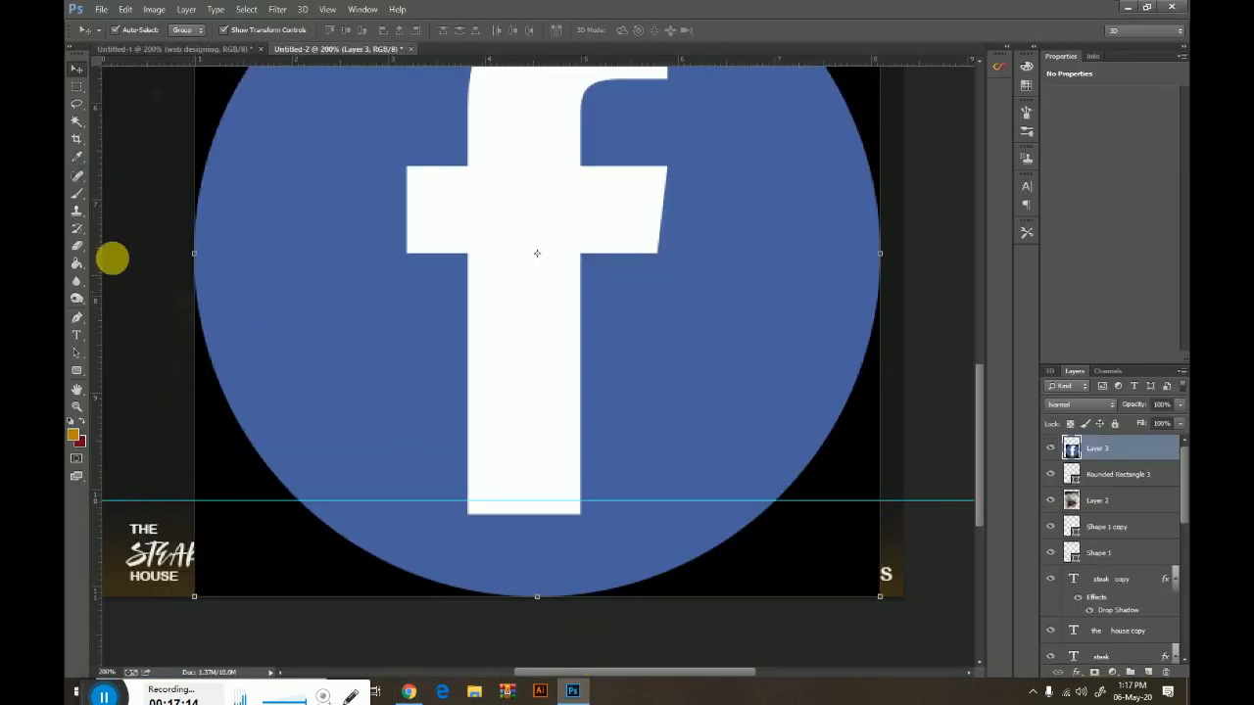
Delete the black corners around the round Facebook icon with the Magic Wand, then clear the selection
click(78, 123)
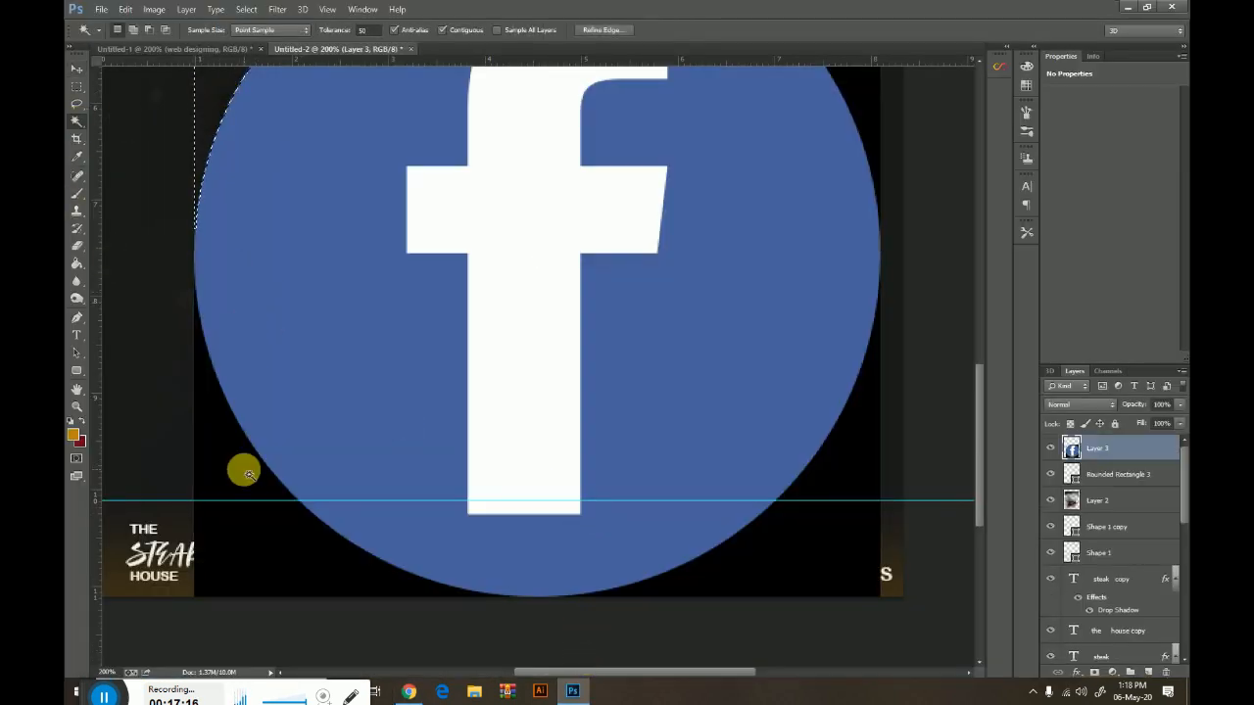
key(Delete)
key(Delete)
drag(979, 411, 979, 324)
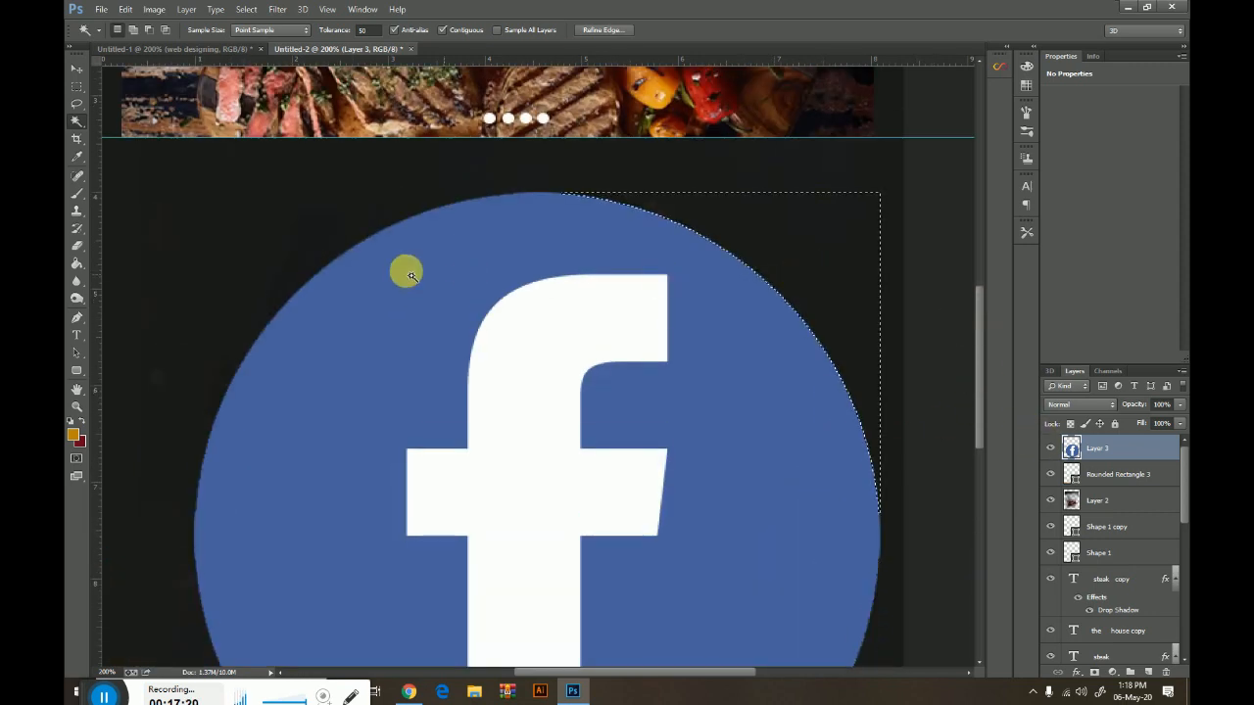
click(76, 68)
click(221, 188)
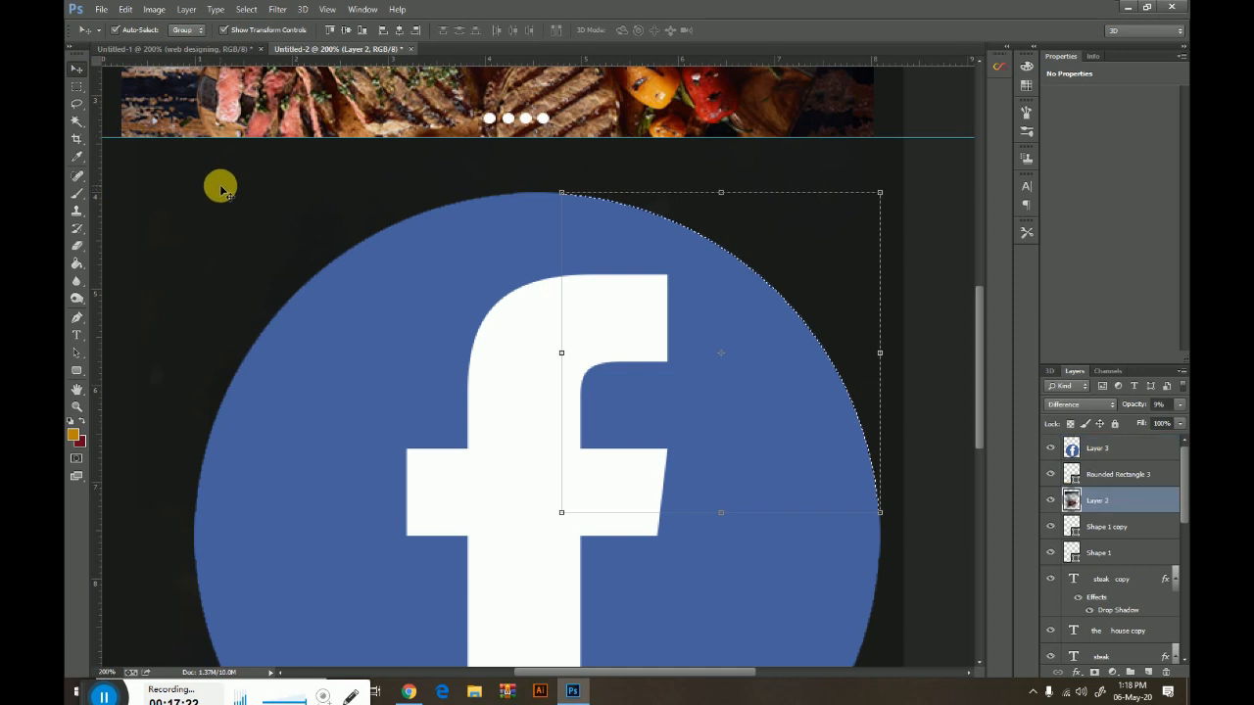
click(78, 87)
click(178, 212)
click(78, 70)
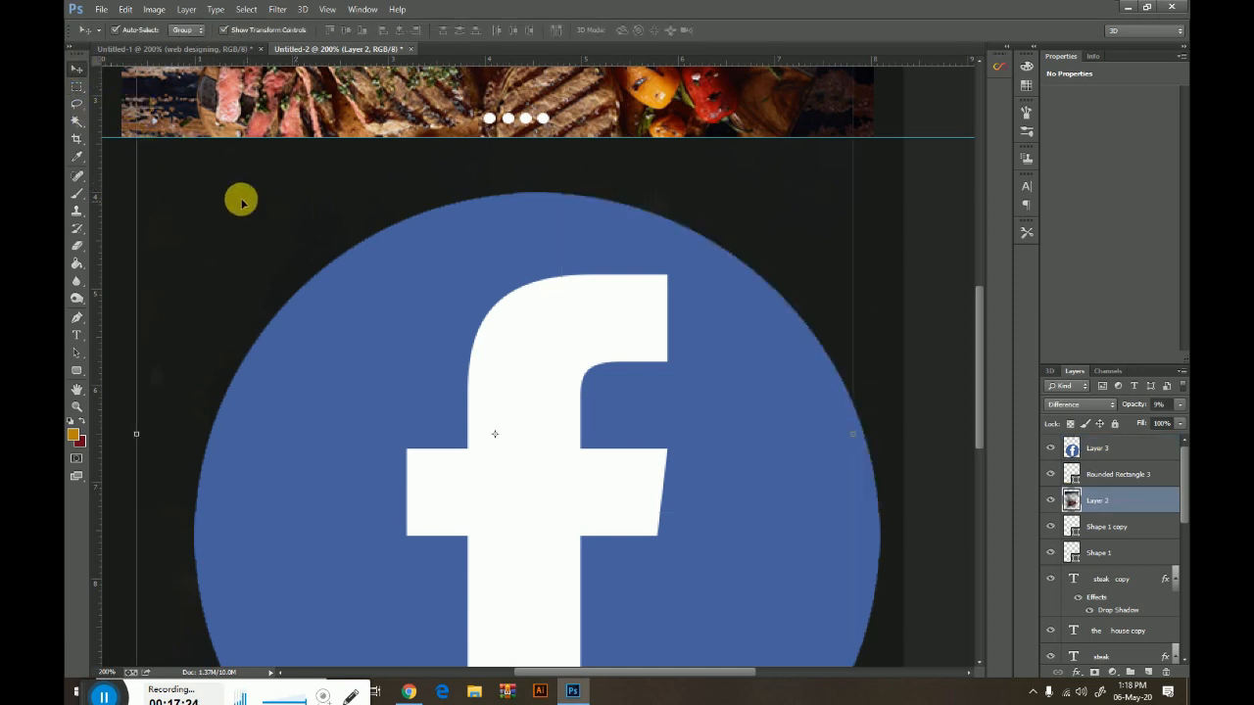
key(ctrl+minus)
drag(713, 145, 479, 427)
click(72, 71)
click(743, 266)
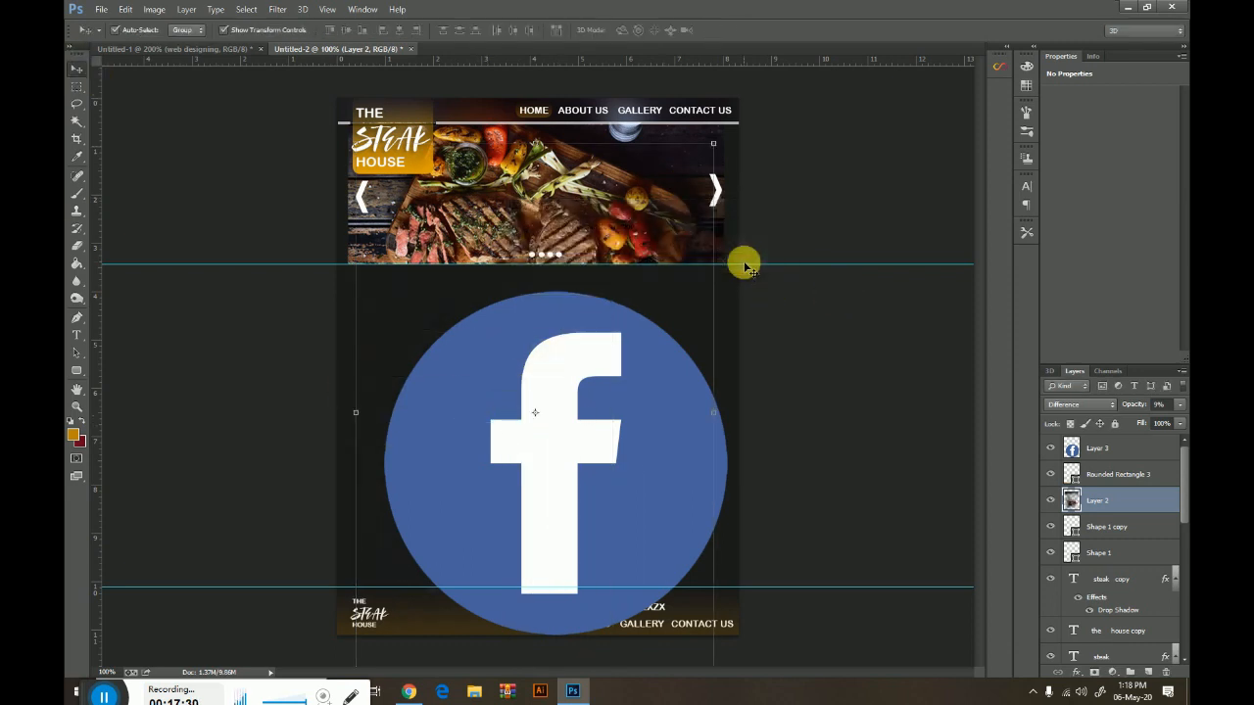
Scale the Facebook icon to about 3.32% and place it in the footer just right of the logo
click(665, 365)
drag(730, 291, 397, 582)
key(ctrl+plus)
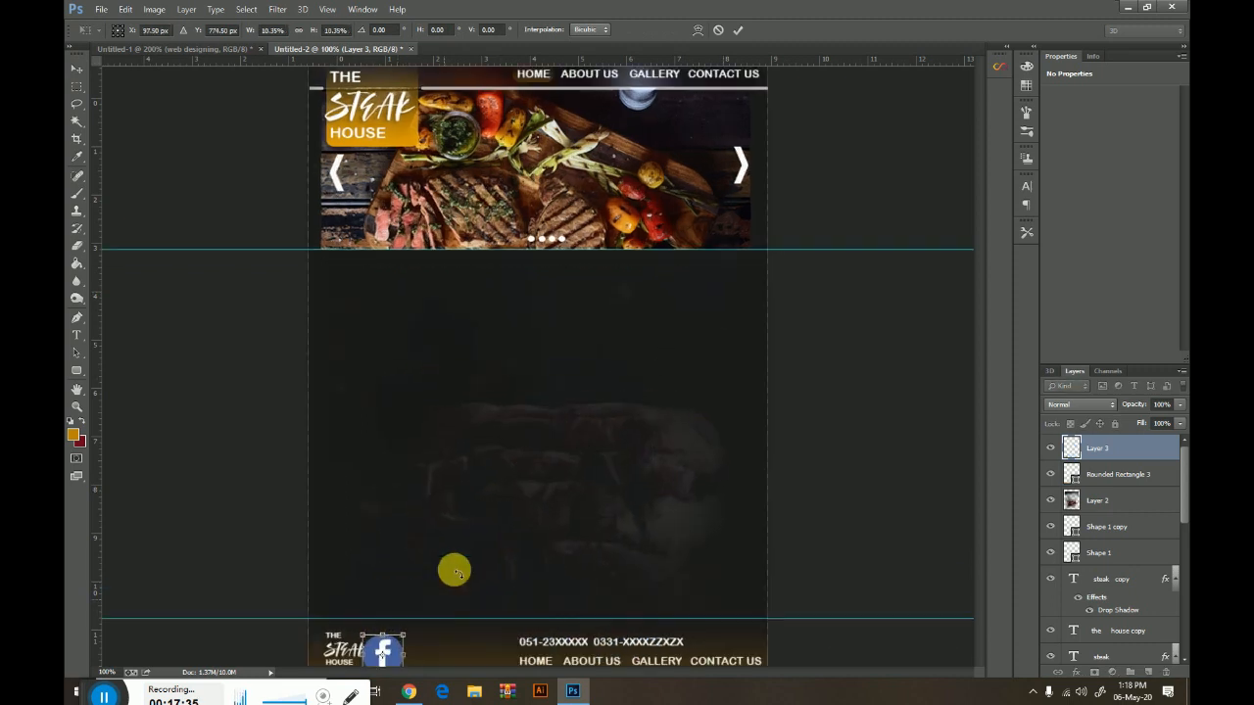
scroll(519, 336, down, 3)
drag(300, 609, 276, 632)
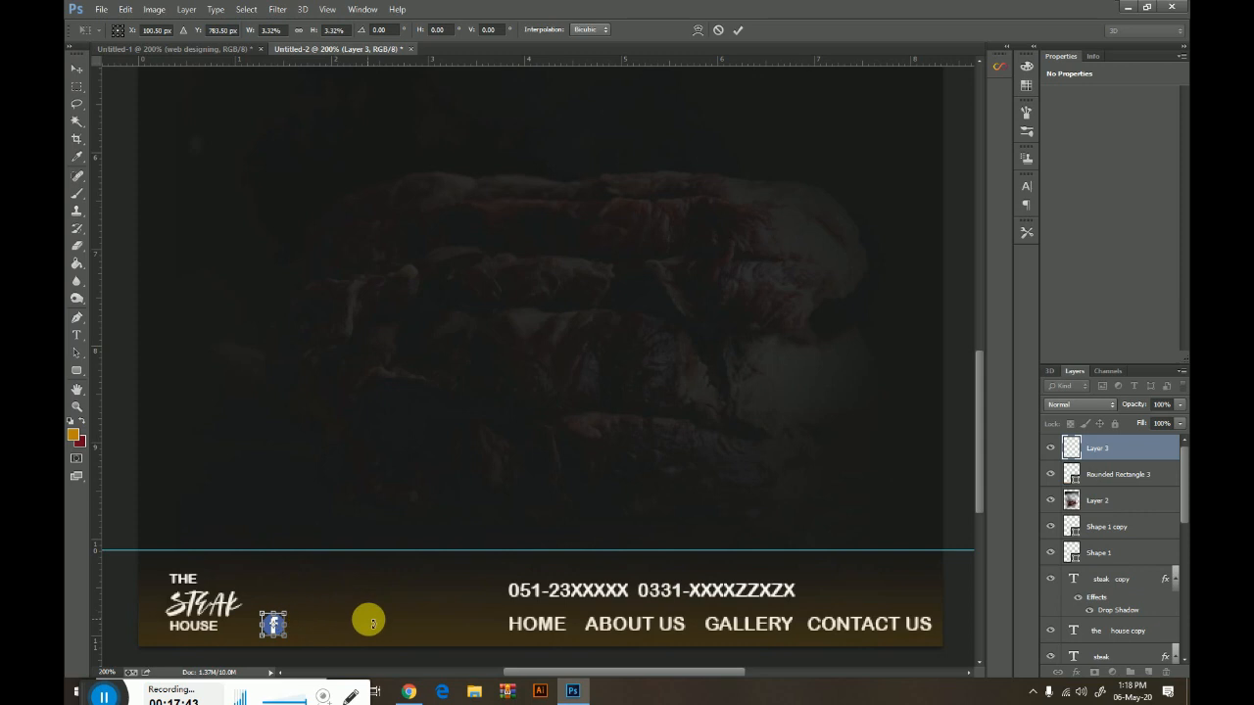
key(Return)
click(359, 663)
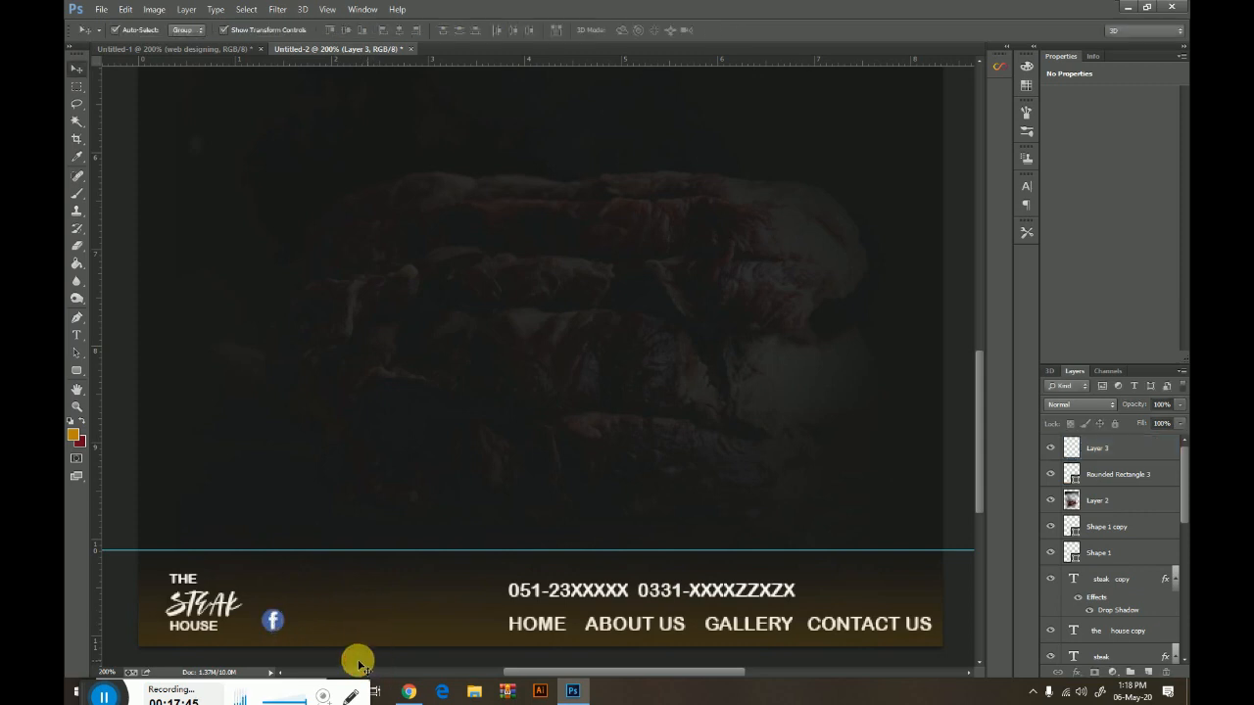
Switch back to Chrome and search Google Images for "instagram logo"
click(281, 623)
key(ctrl+plus)
drag(343, 489, 577, 290)
click(415, 694)
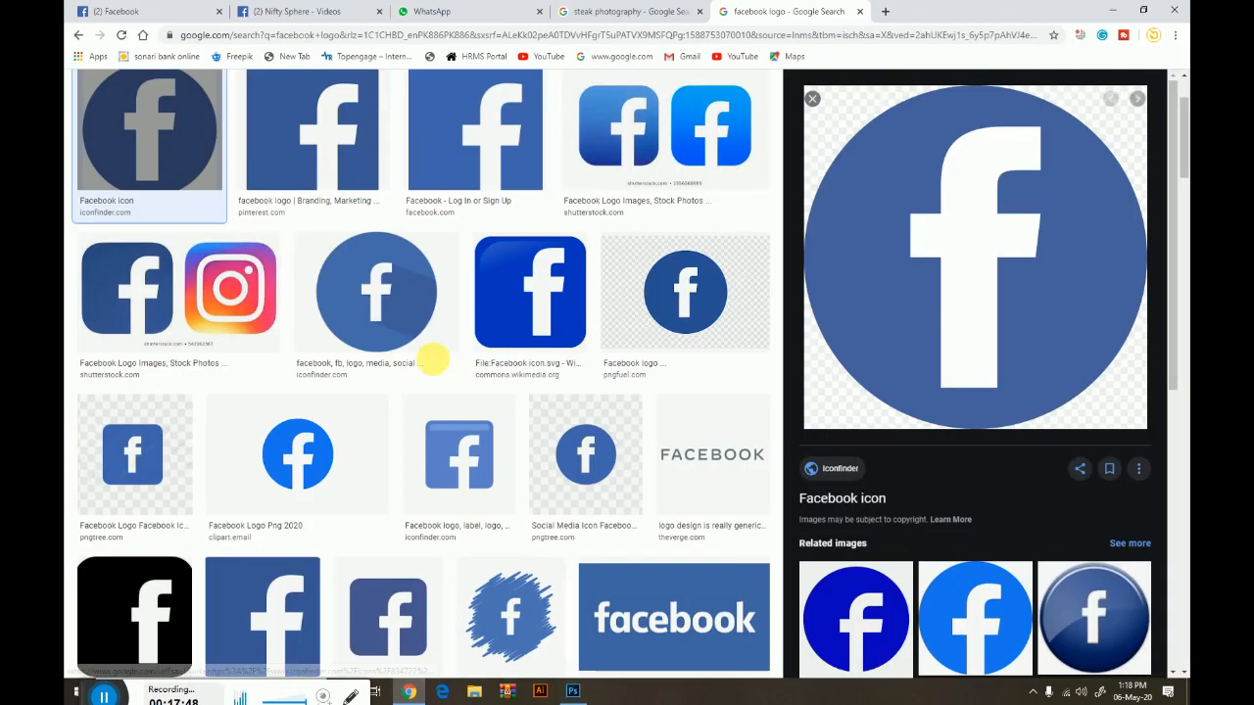
scroll(392, 323, up, 1)
drag(250, 98, 68, 93)
text(i)
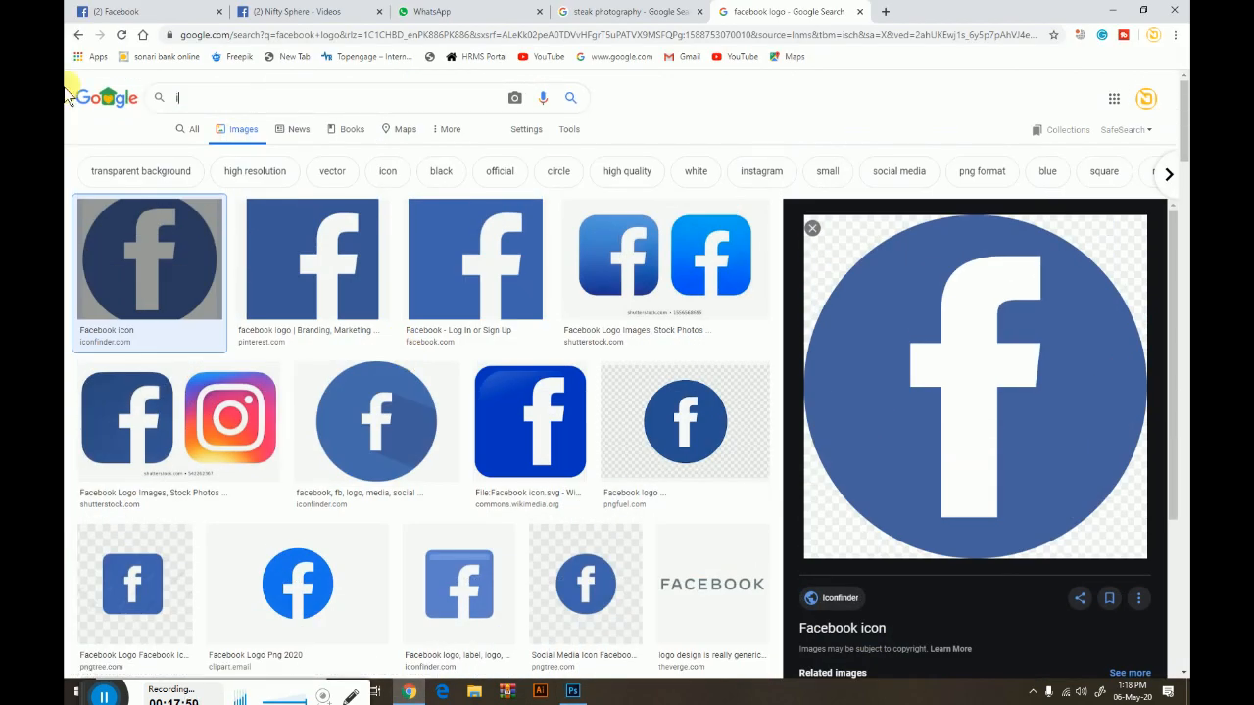
text(nstagram logo)
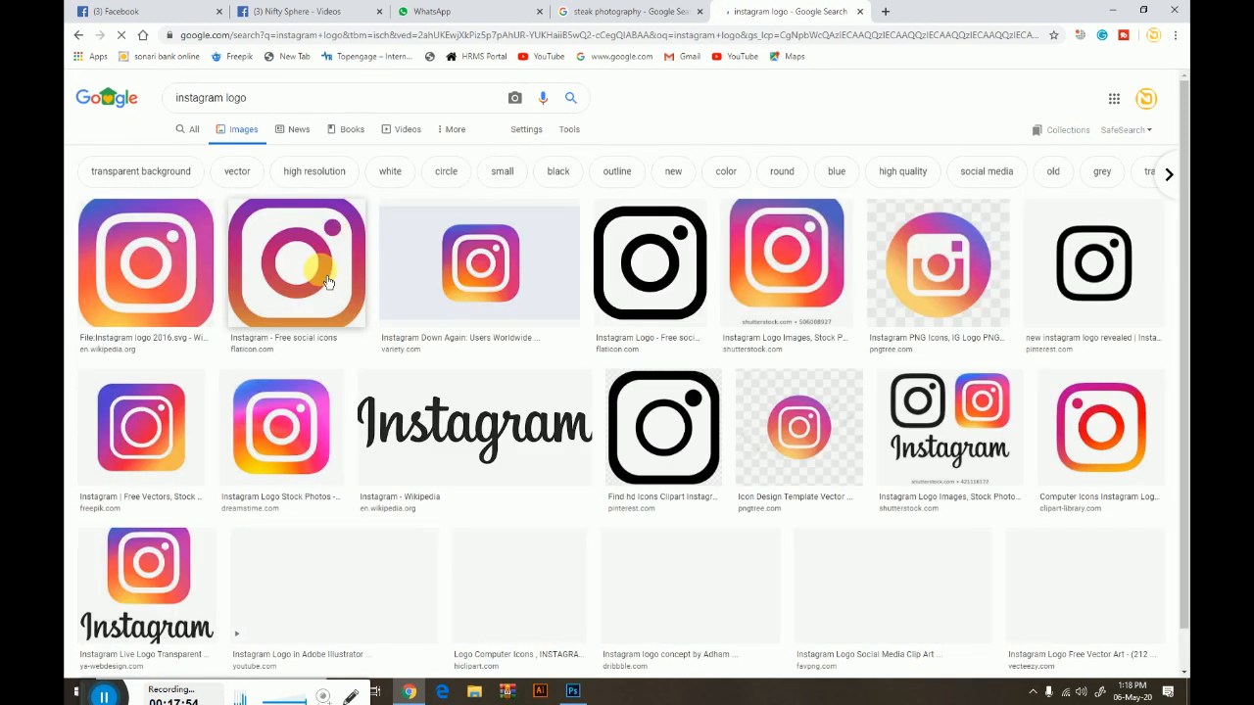
Copy the gradient rounded-square Instagram icon from the Freepik result and paste it into the Photoshop web page document
click(186, 468)
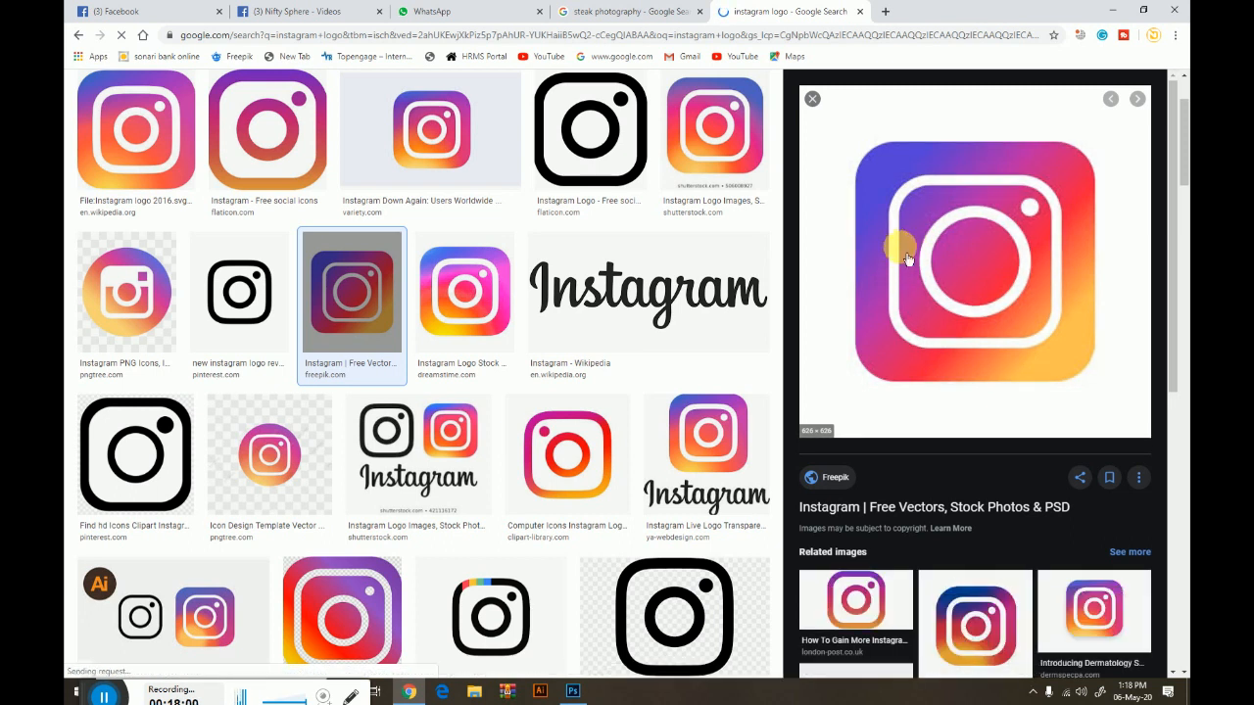
right_click(908, 259)
click(952, 374)
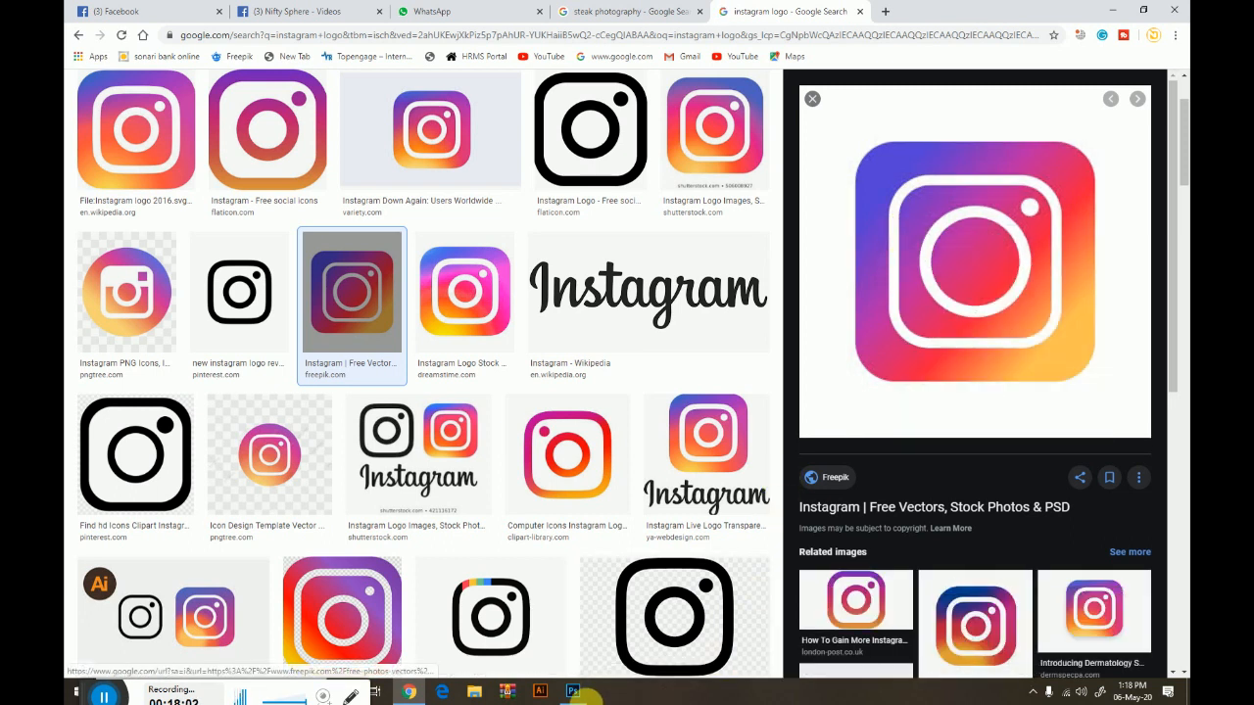
click(575, 691)
key(ctrl+v)
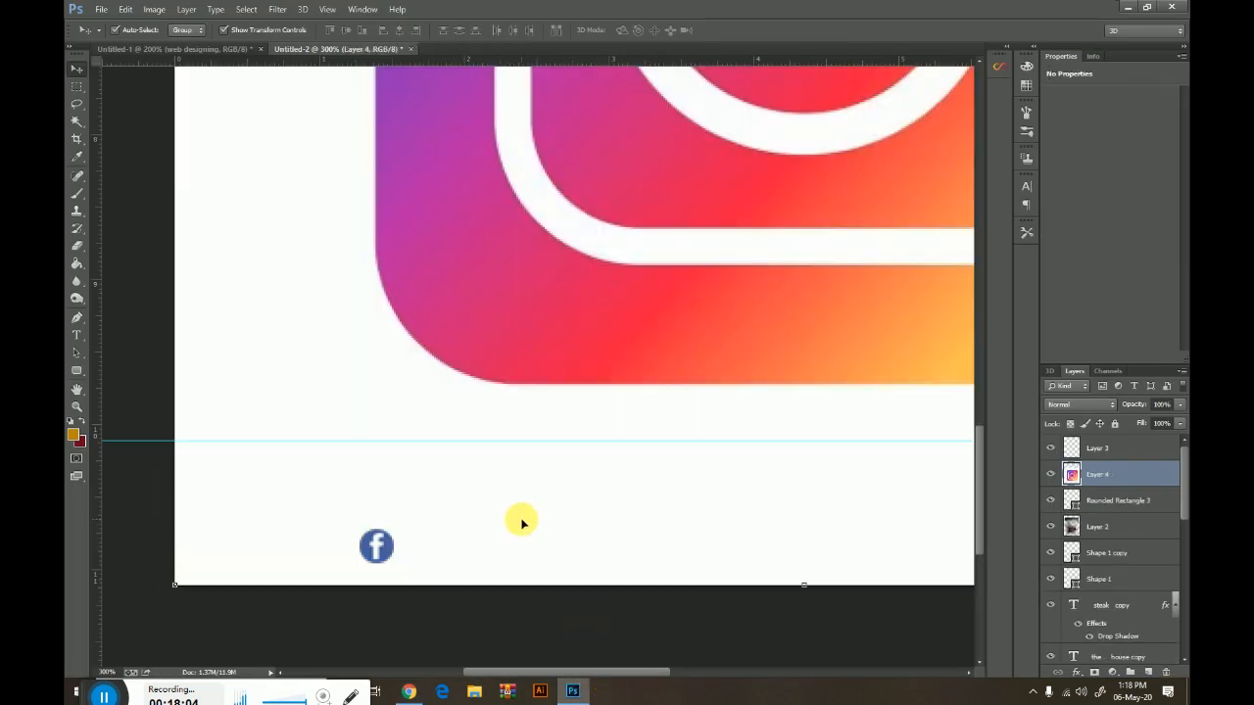
Scale the pasted Instagram image to about 7.51% and position it just above the footer, near the Facebook icon
key(ctrl+minus)
key(ctrl+minus)
drag(760, 216, 510, 529)
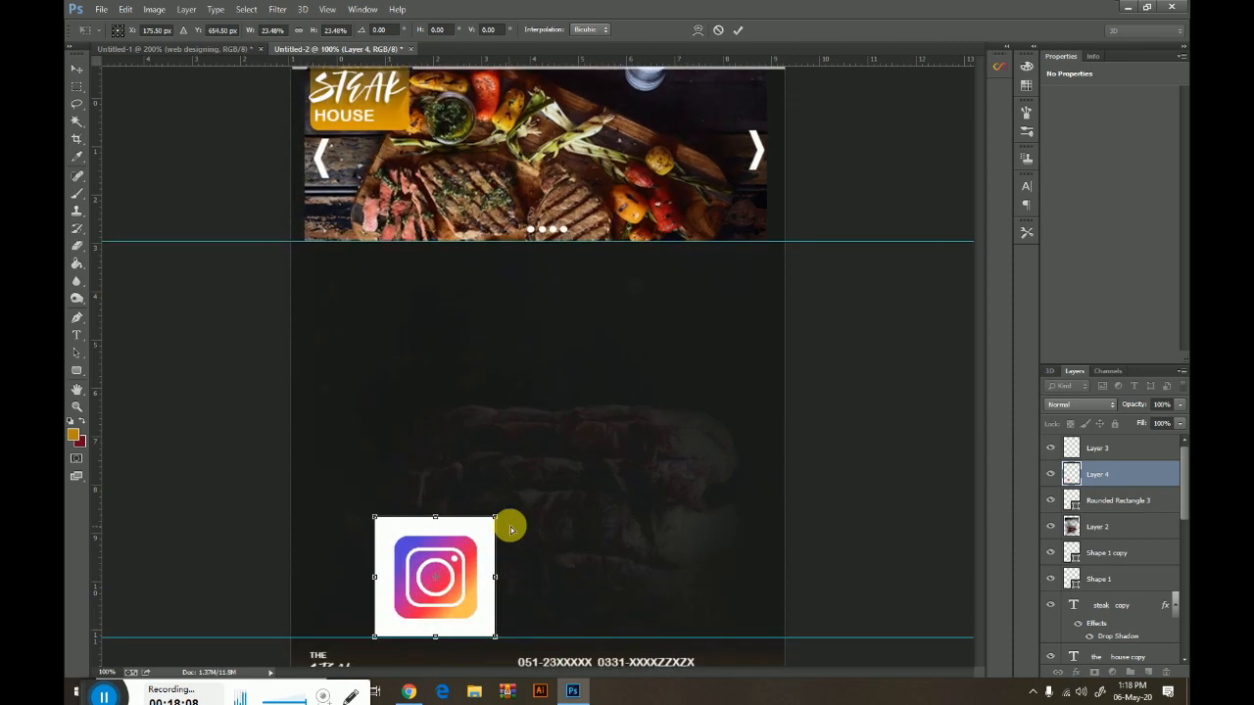
key(ctrl+plus)
scroll(515, 384, down, 3)
drag(495, 410, 382, 513)
scroll(534, 391, down, 3)
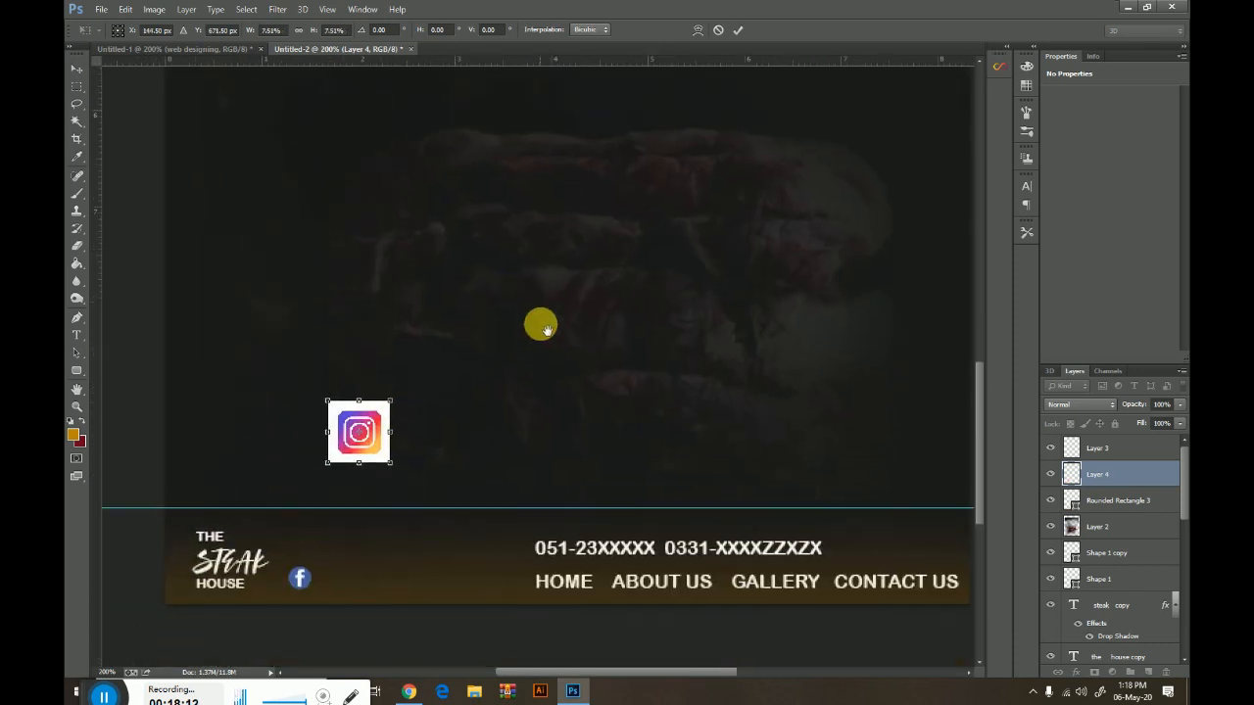
key(Return)
Delete all white areas of the Instagram image using the Magic Wand and Similar selection, then clear the selection
click(78, 122)
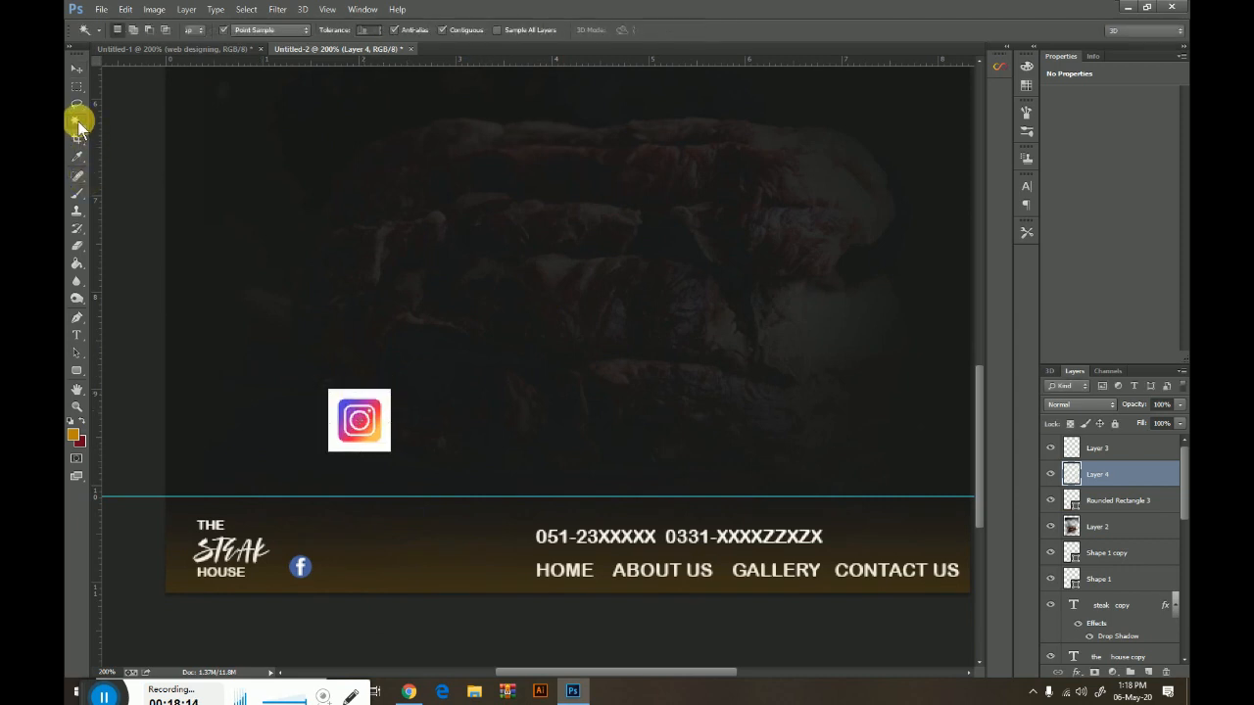
click(375, 393)
scroll(375, 392, up, 2)
click(338, 467)
right_click(348, 464)
click(440, 288)
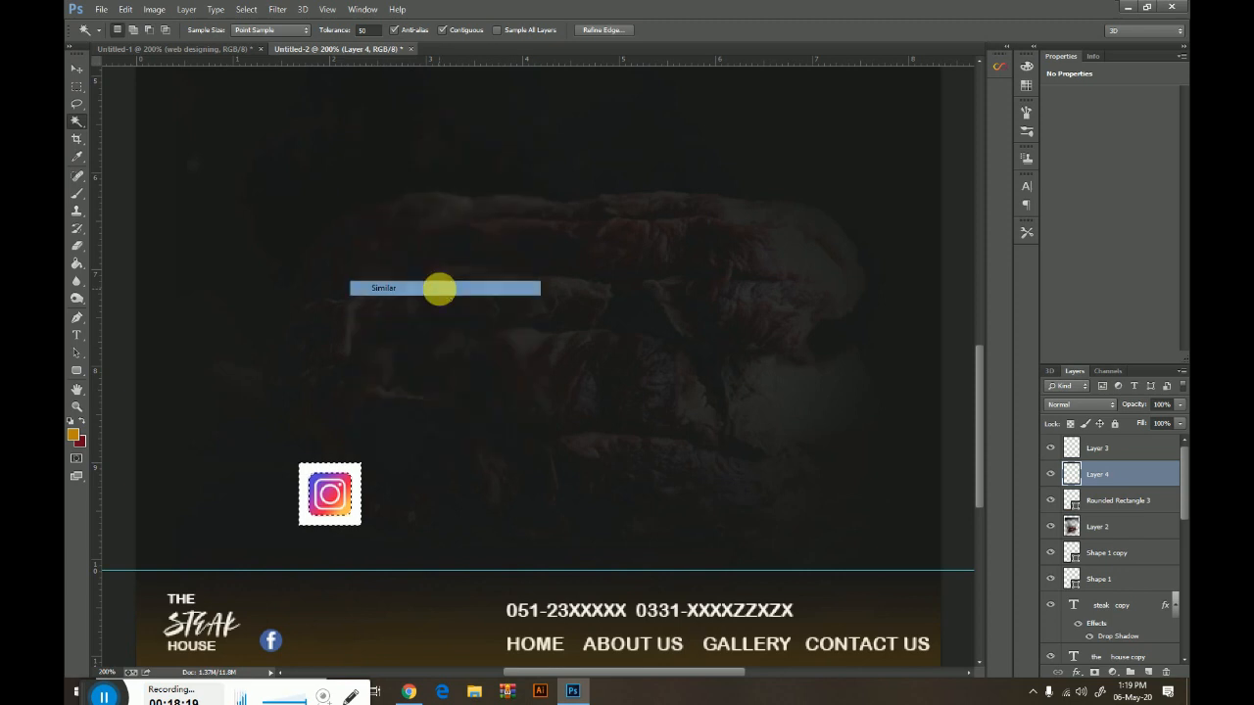
key(Delete)
click(78, 86)
click(442, 295)
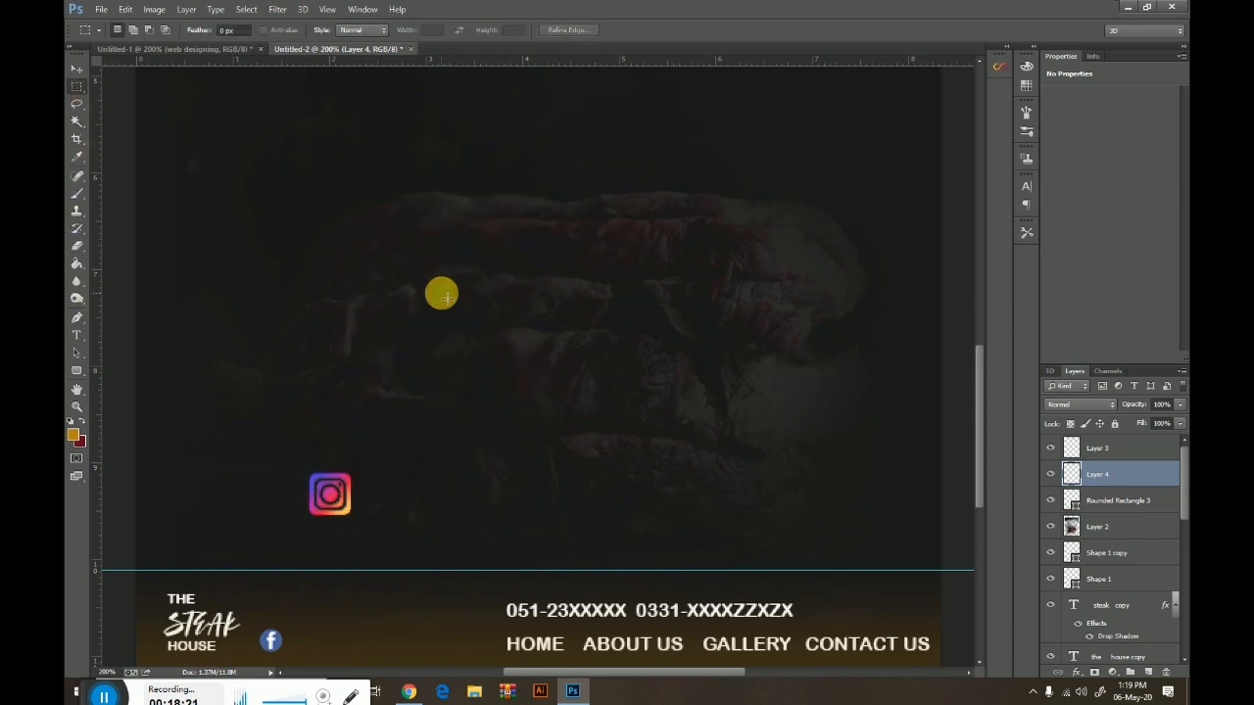
Scale the Instagram icon to about 45% and place it in the footer directly beside the Facebook icon
key(ctrl+plus)
drag(518, 366, 663, 213)
click(77, 68)
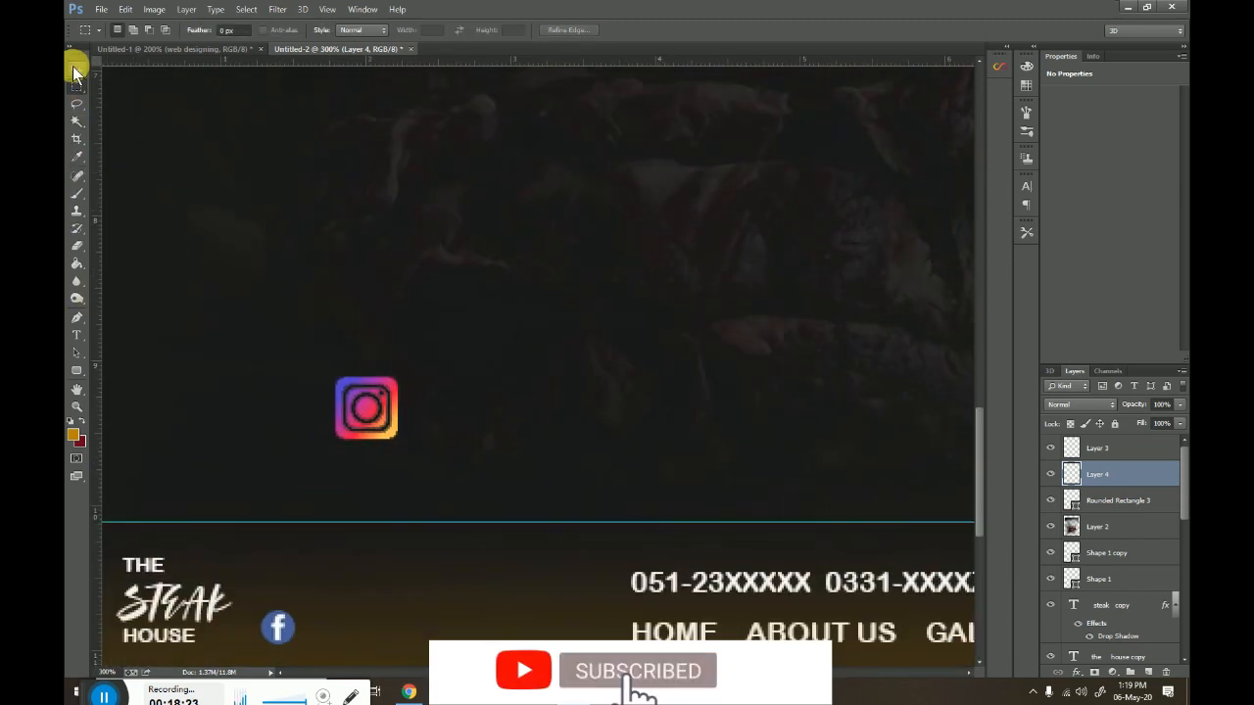
drag(400, 374, 333, 624)
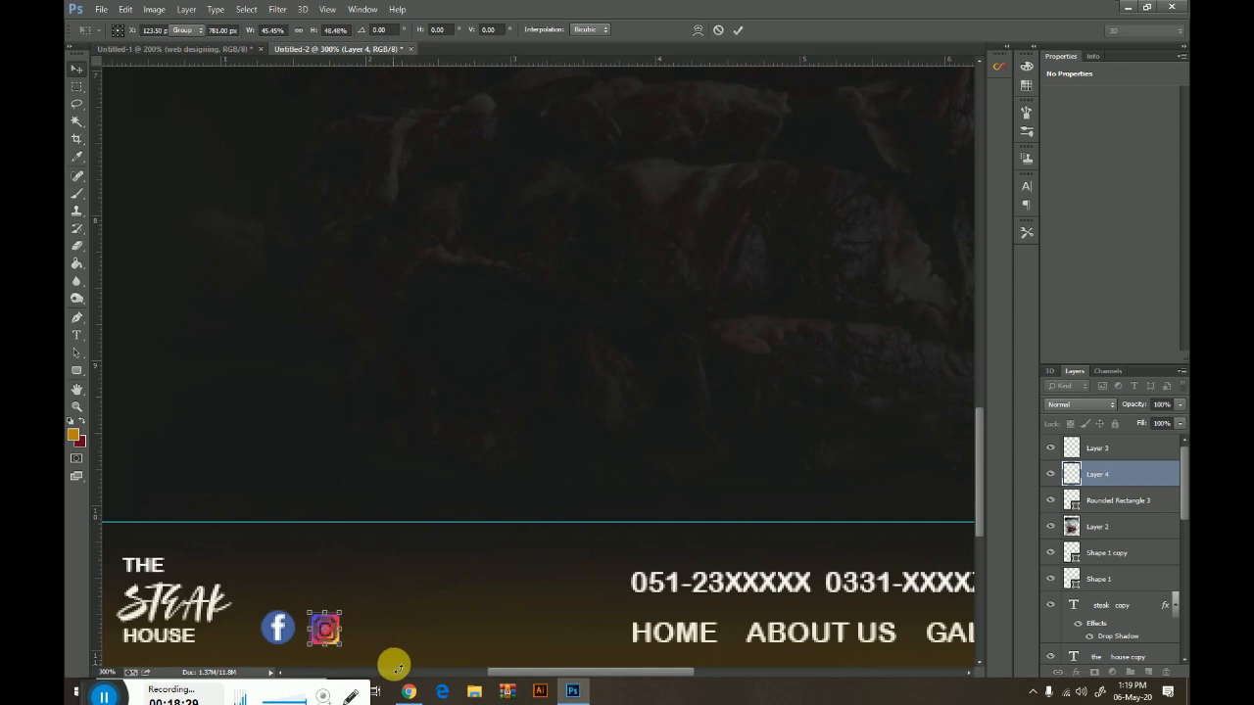
key(Return)
alt+scroll(397, 635, down, 3)
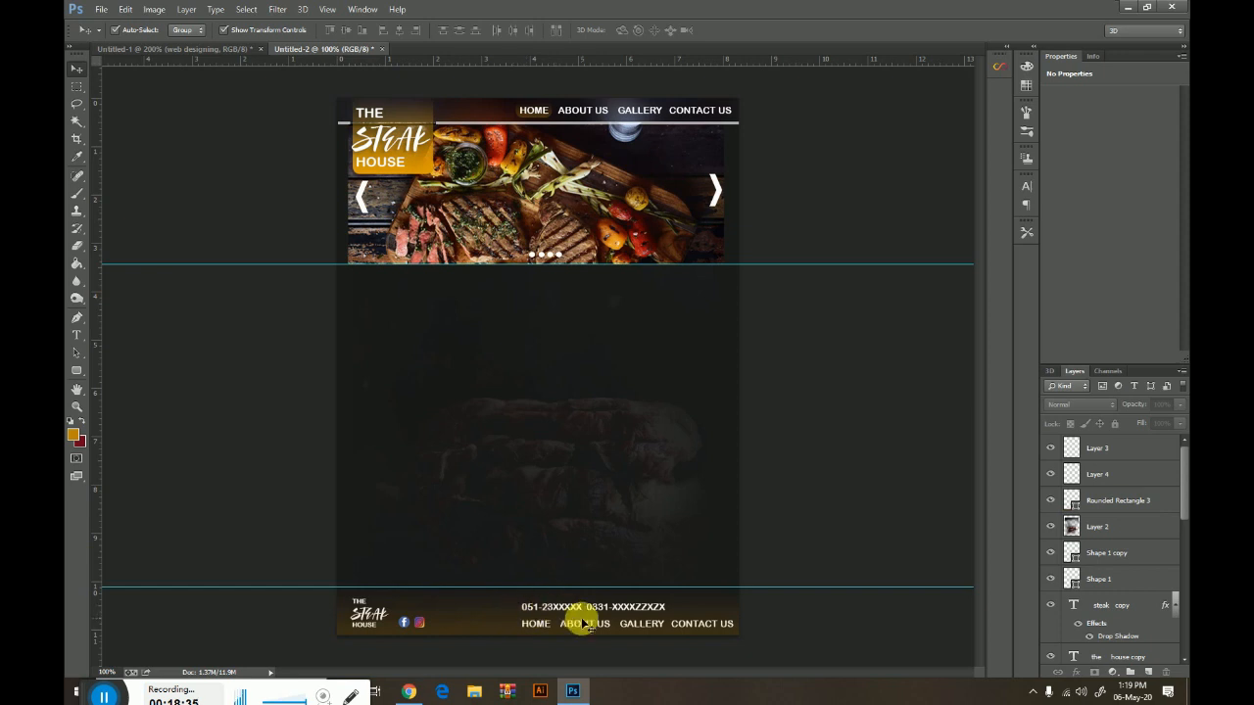
key(ctrl+minus)
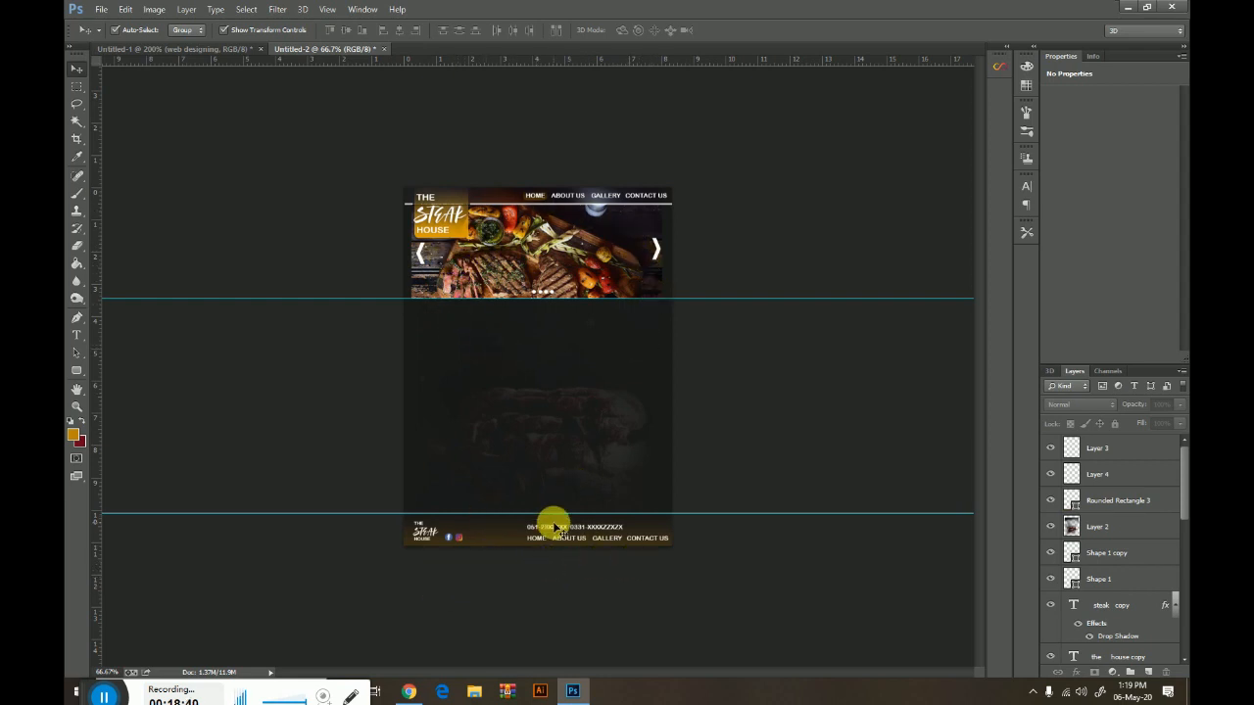
key(ctrl+plus)
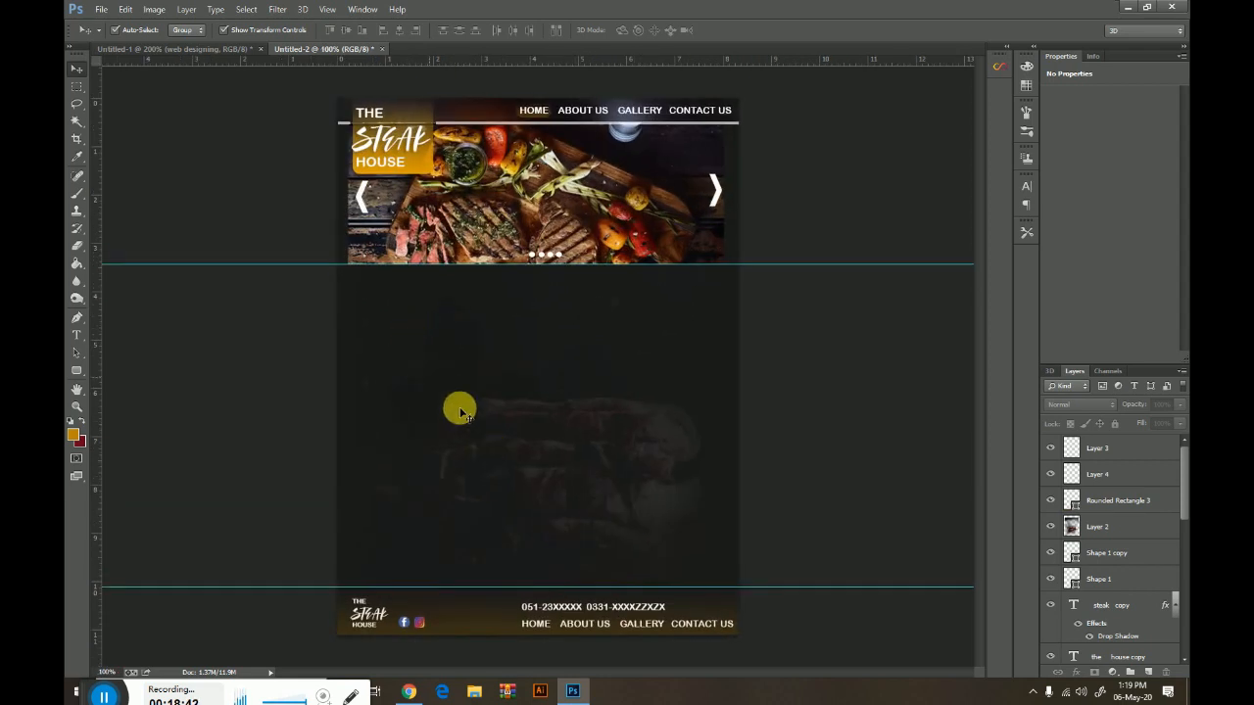
Switch to Chrome, search Google Images for "steak types photography" and look through the results
click(409, 691)
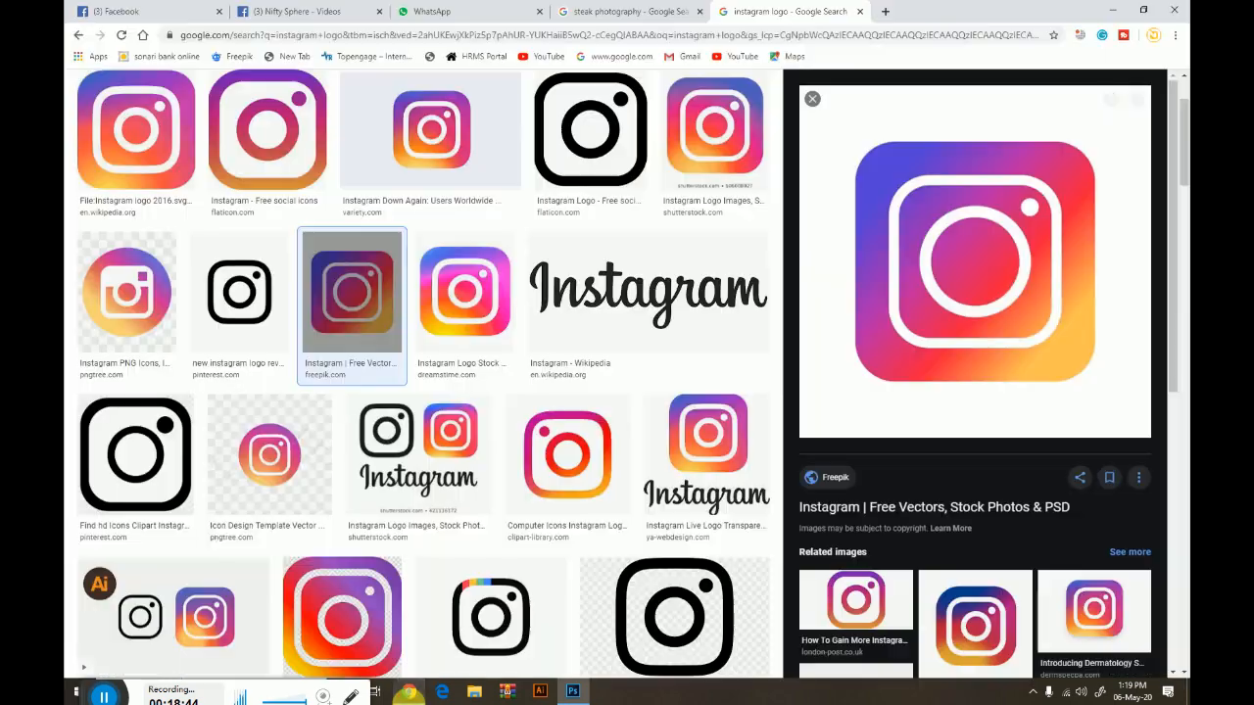
click(637, 10)
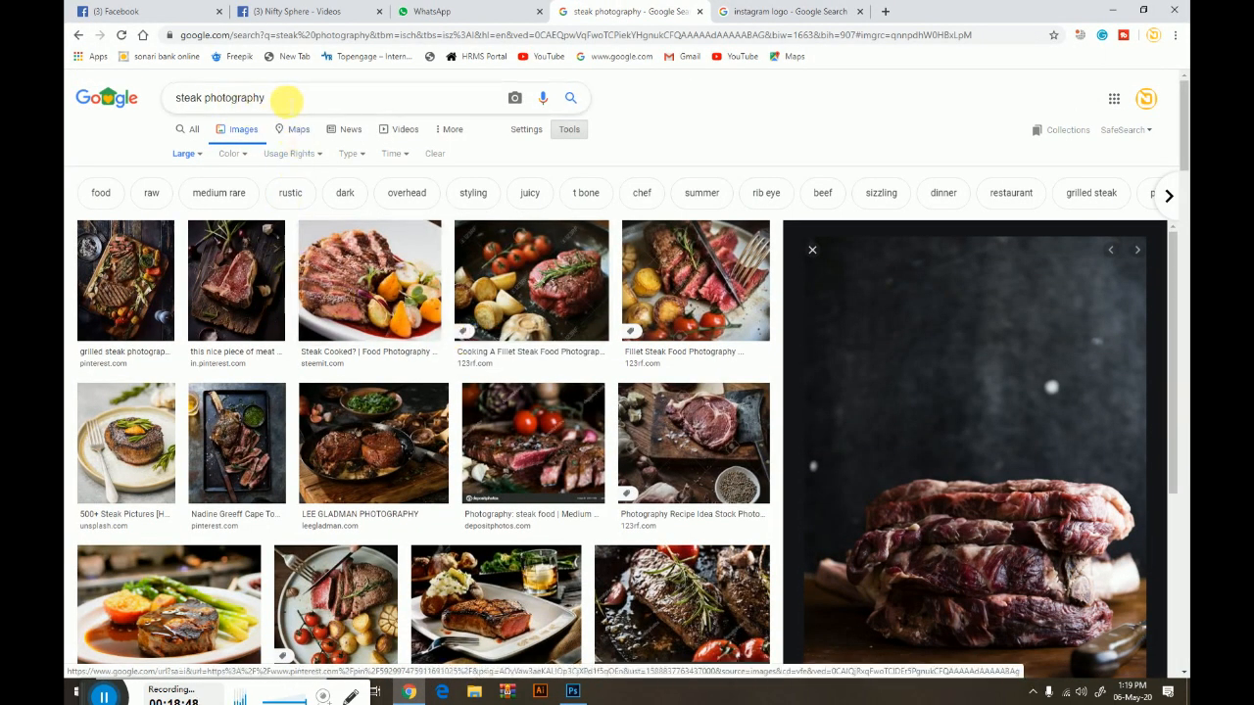
text(types)
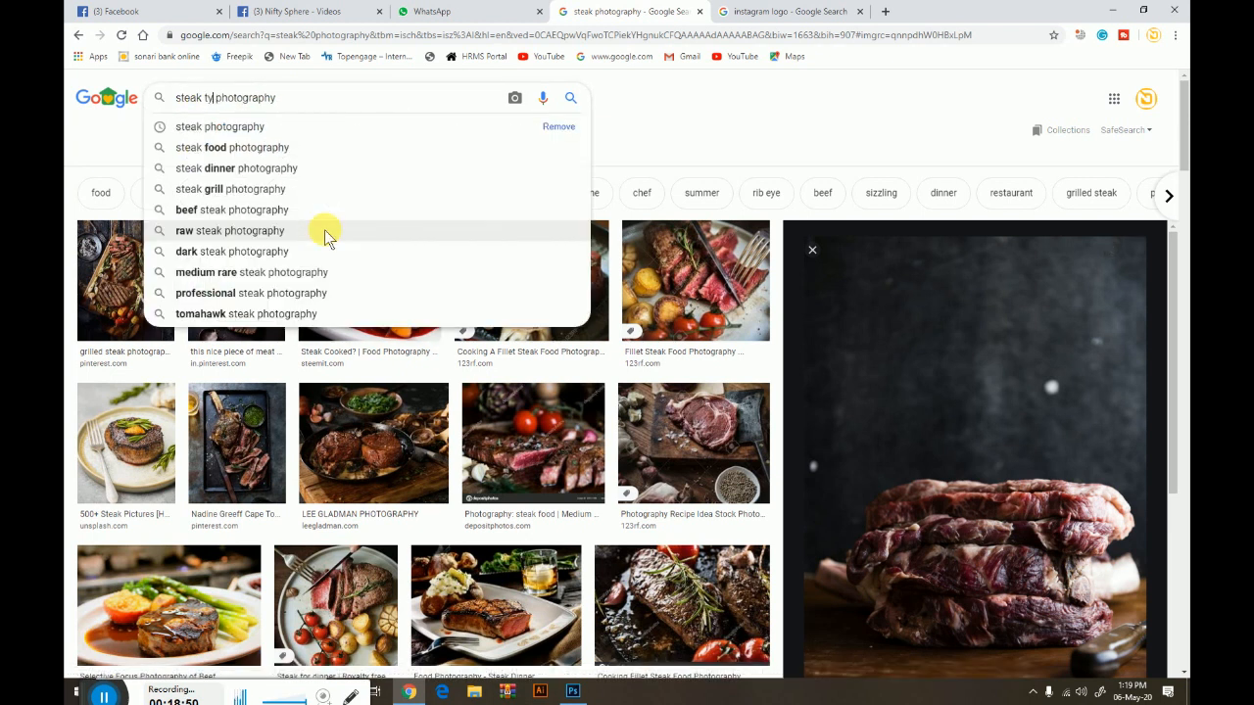
key(Return)
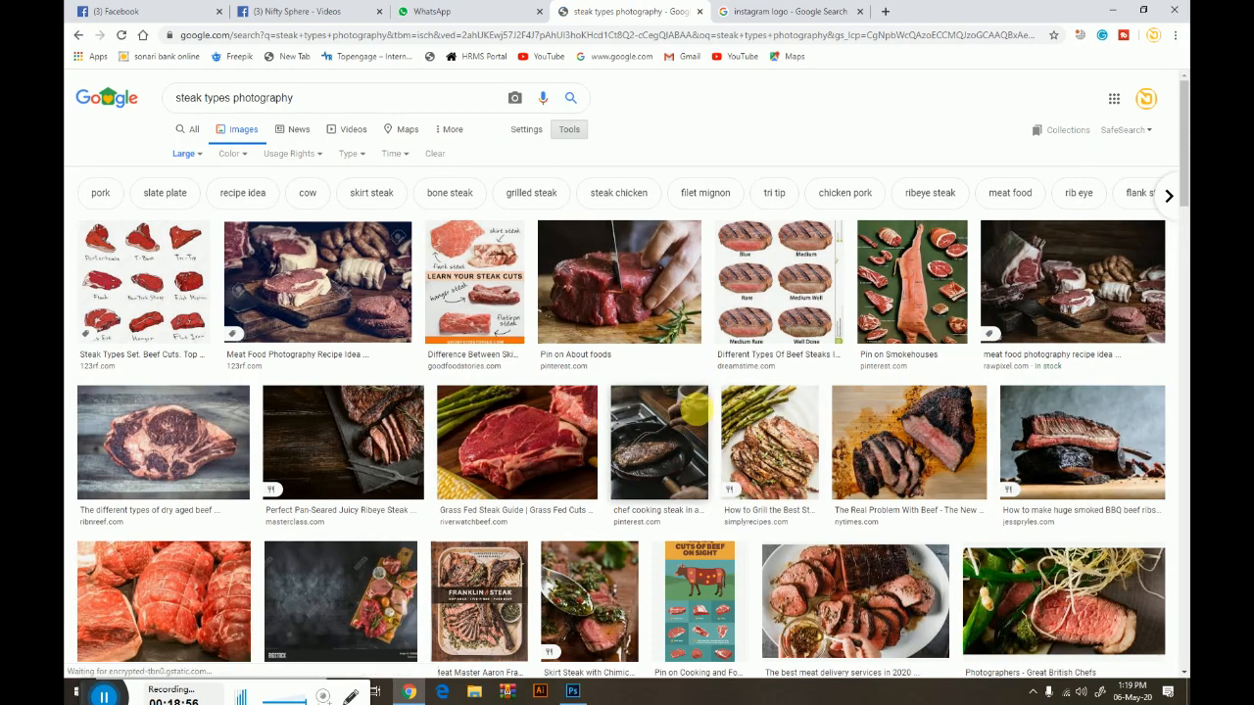
scroll(574, 401, down, 3)
scroll(554, 416, down, 3)
scroll(554, 416, up, 6)
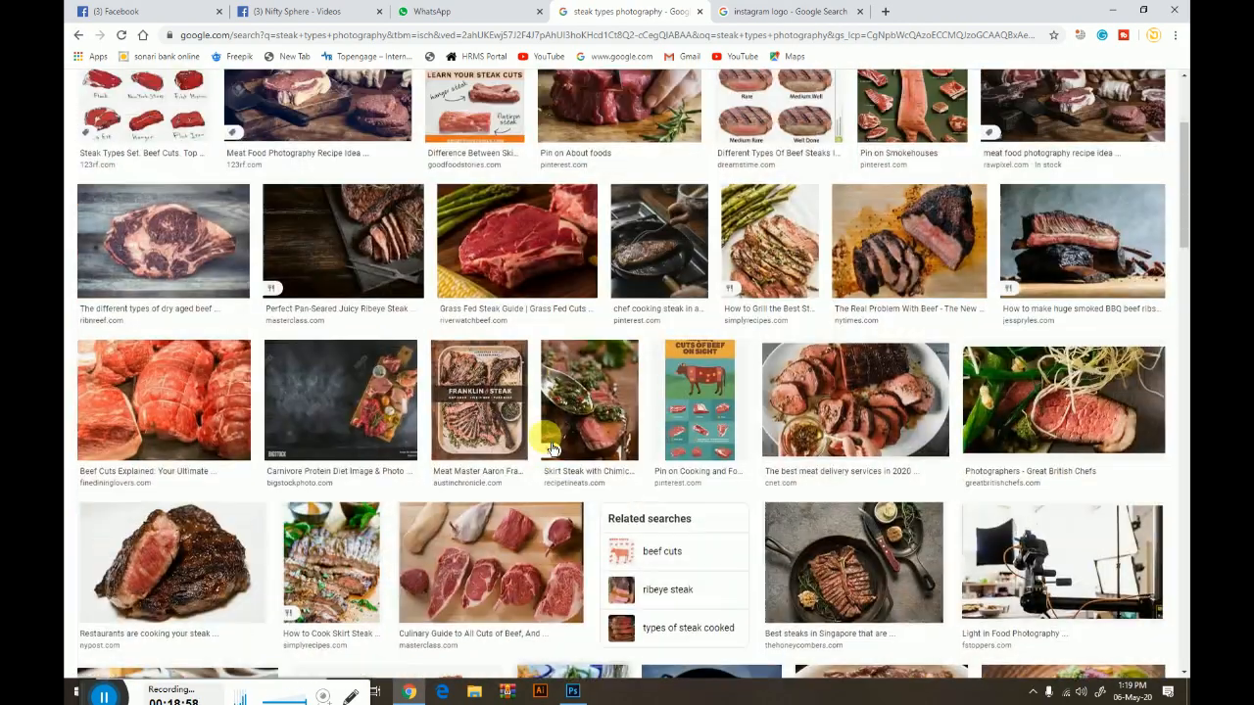
Search Google Images for "steak photography" again and open the photo of a grilled steak on a wooden board with beer
key(BackSpace)
key(Return)
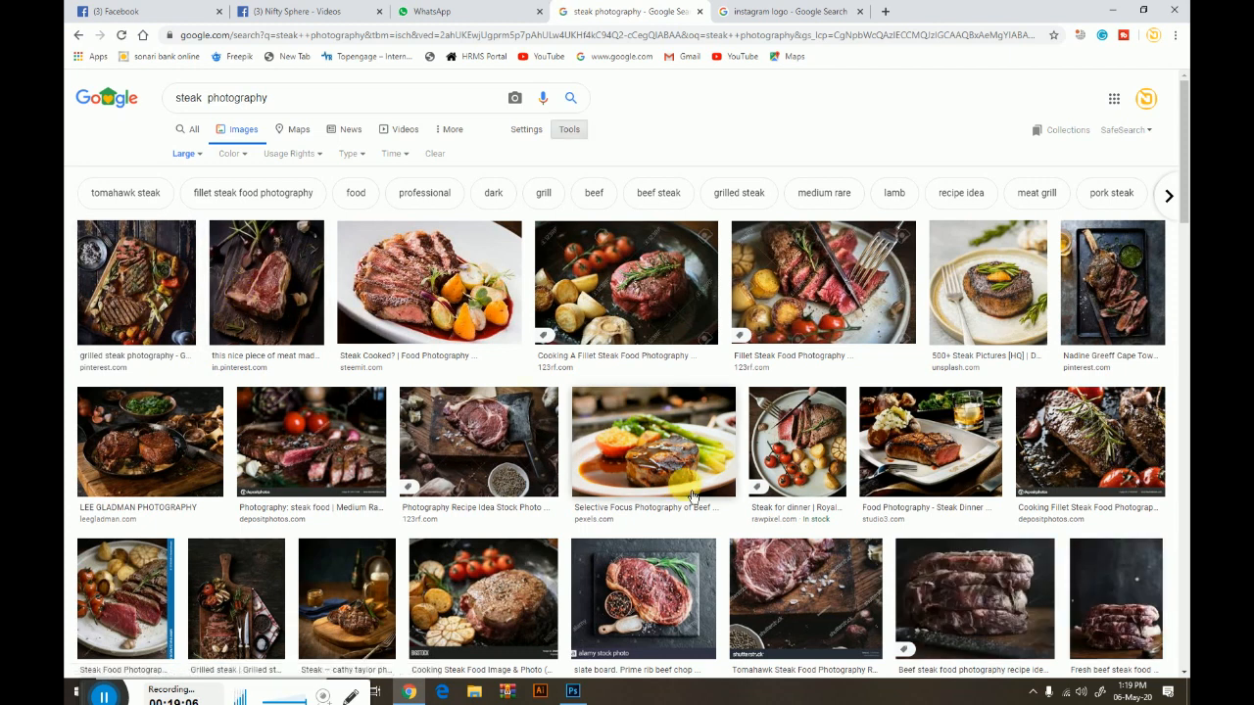
scroll(691, 496, down, 2)
click(348, 460)
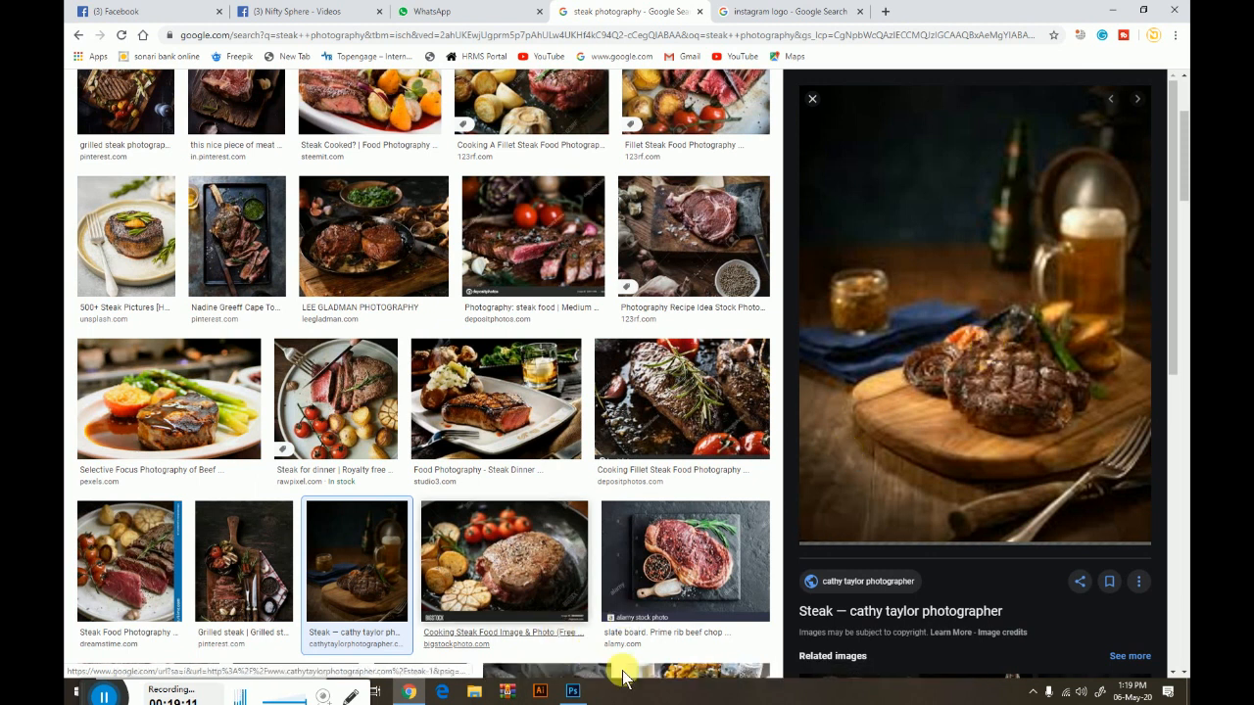
Switch back to Photoshop and draw a 169 by 145 px rectangle at the left below the slider
click(574, 692)
click(77, 373)
click(137, 367)
drag(353, 287, 465, 383)
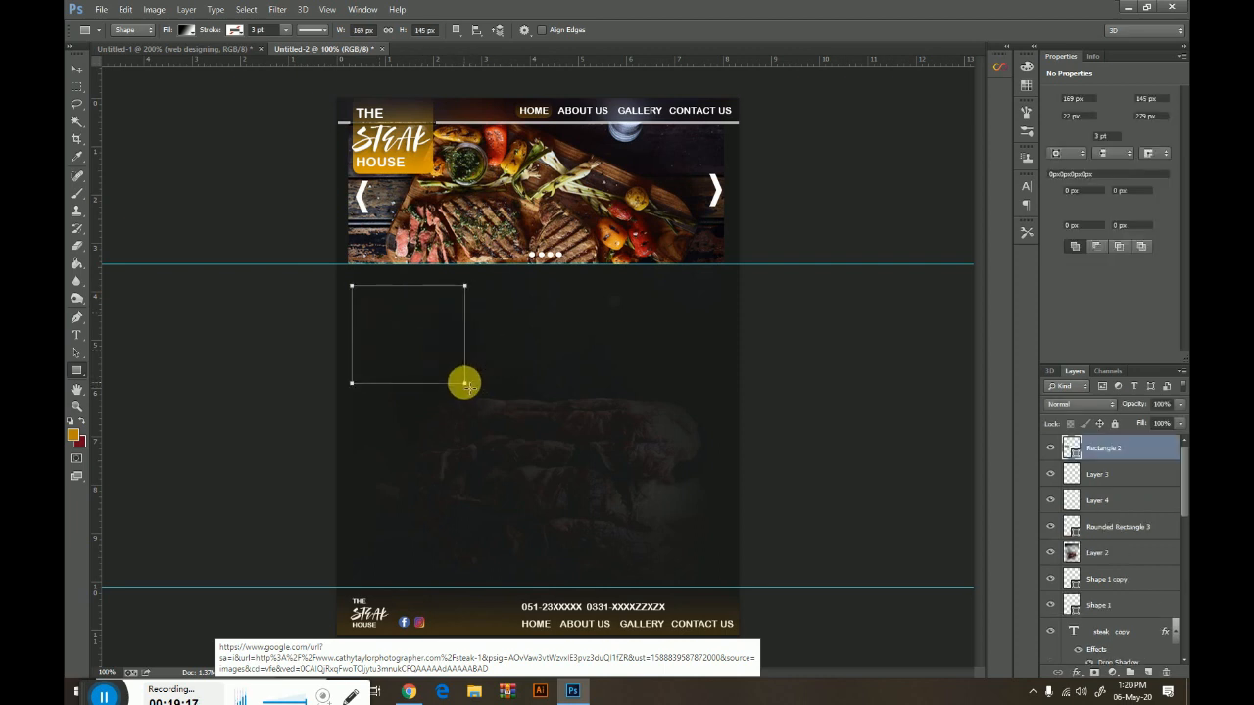
click(187, 31)
click(130, 57)
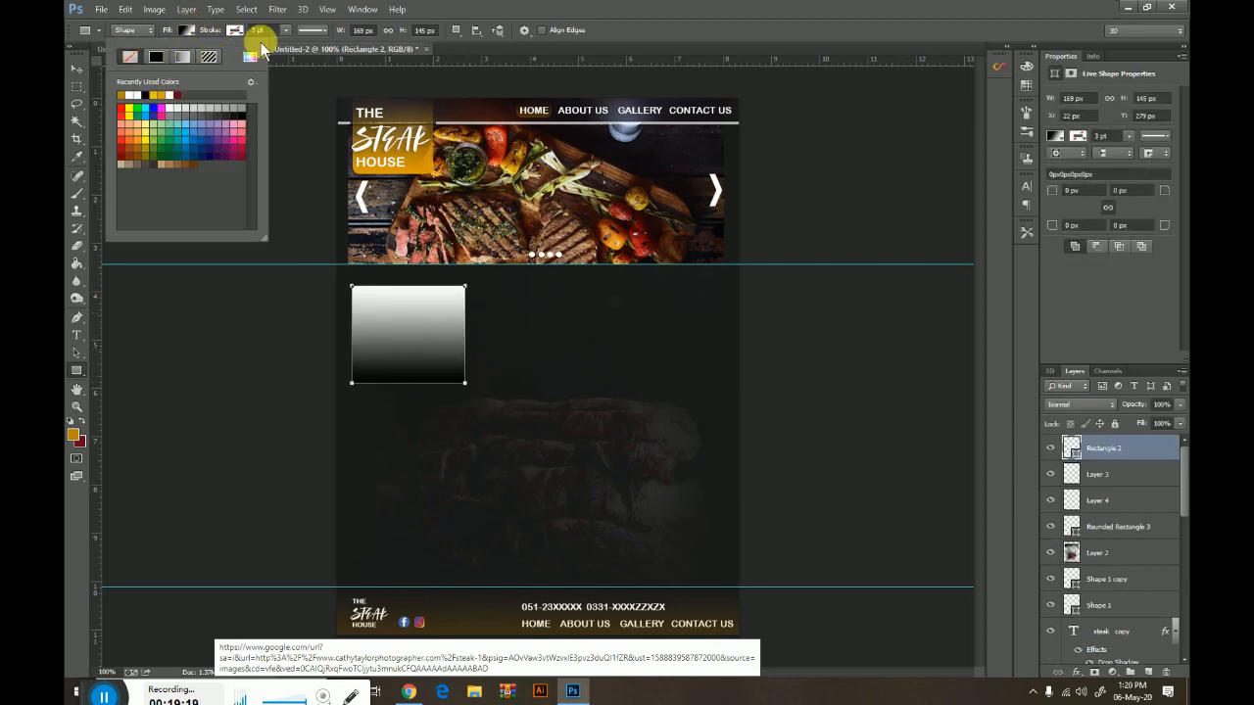
click(238, 32)
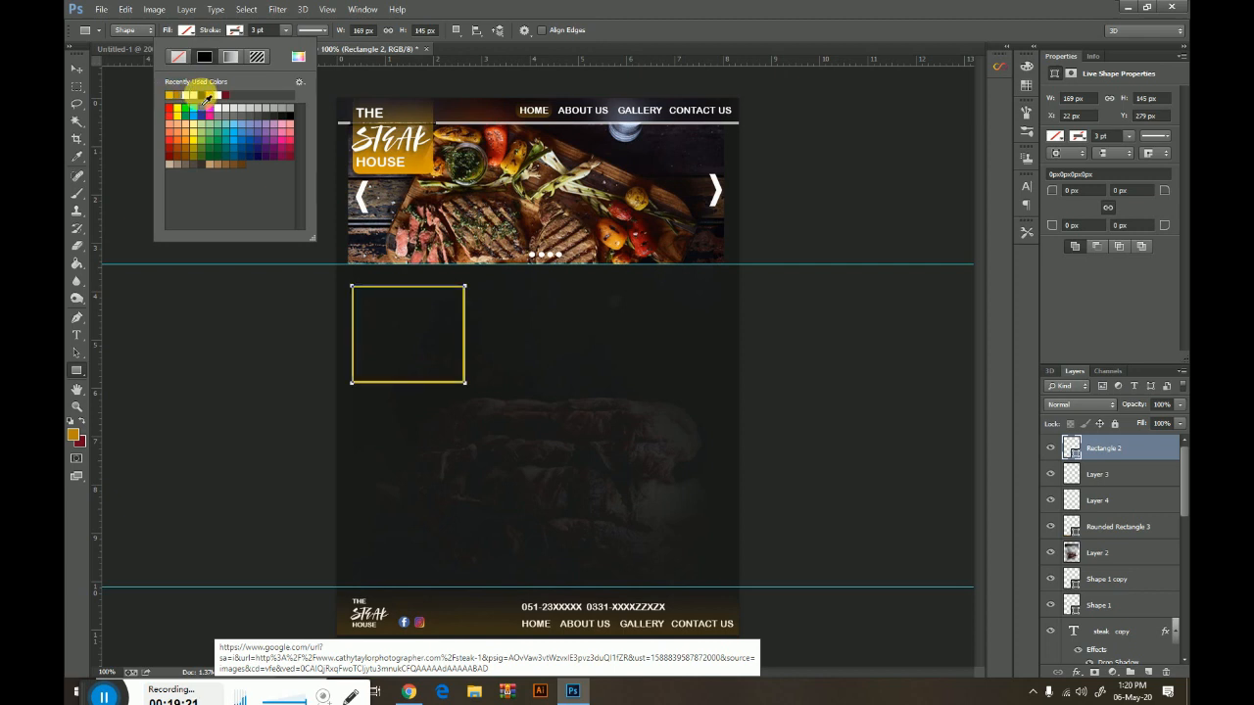
click(212, 28)
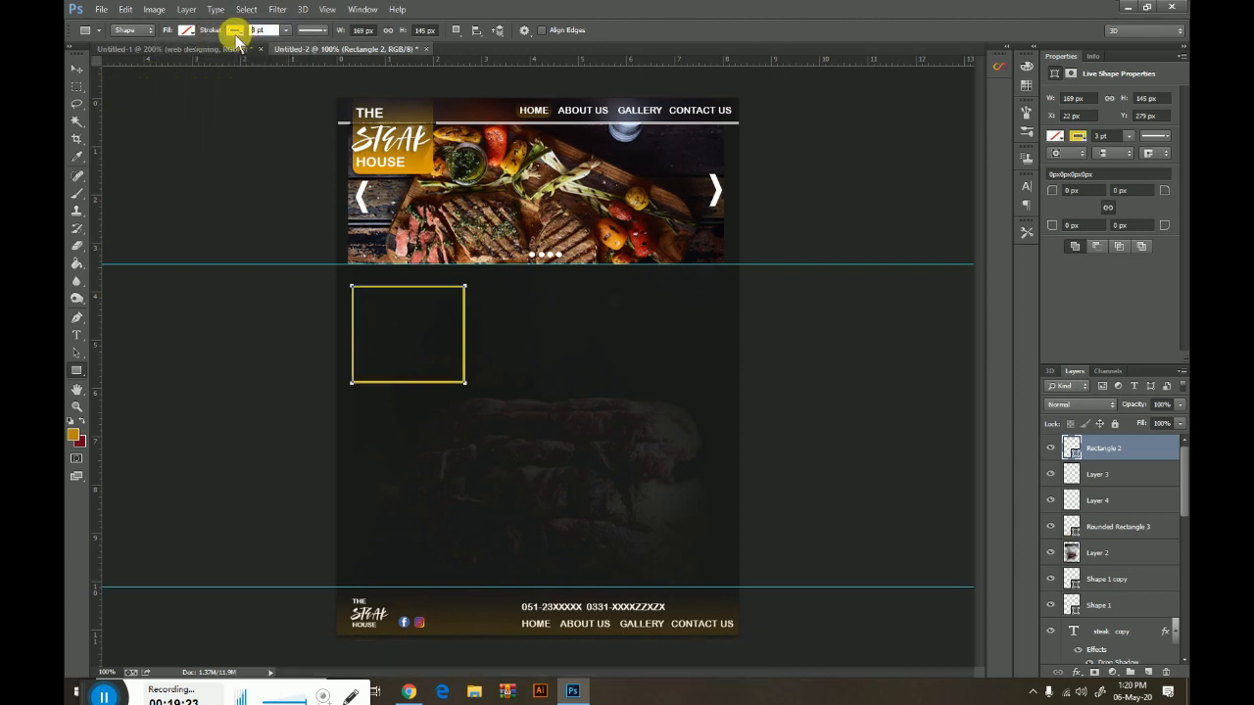
click(236, 32)
click(177, 56)
Fill the rectangle with solid yellow and duplicate it twice to the right, forming an evenly spaced row of three
click(186, 31)
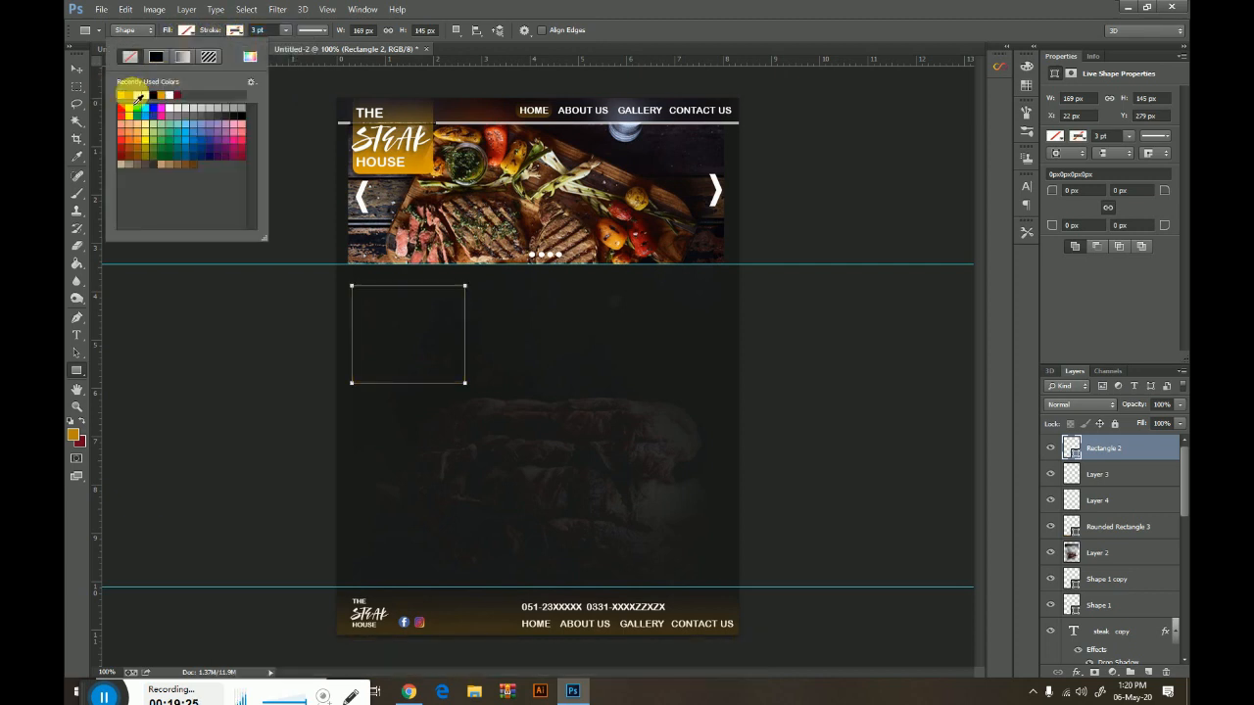
click(119, 94)
click(78, 70)
click(78, 71)
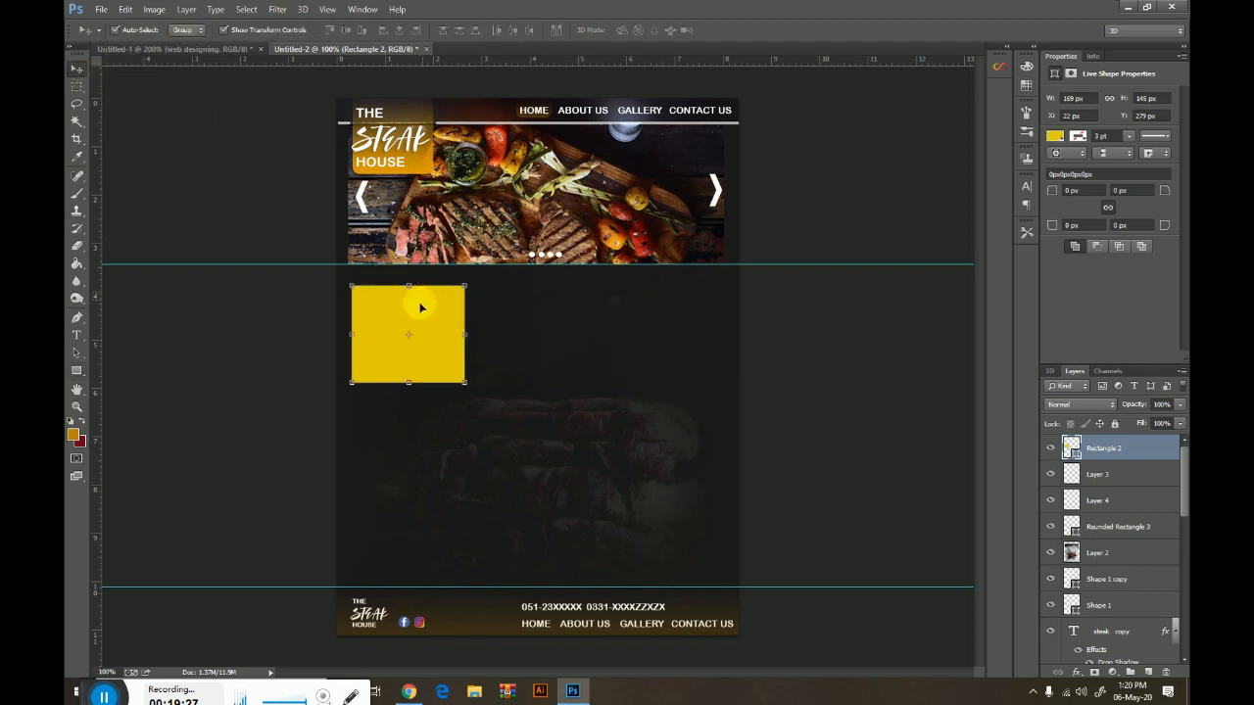
drag(438, 311, 708, 316)
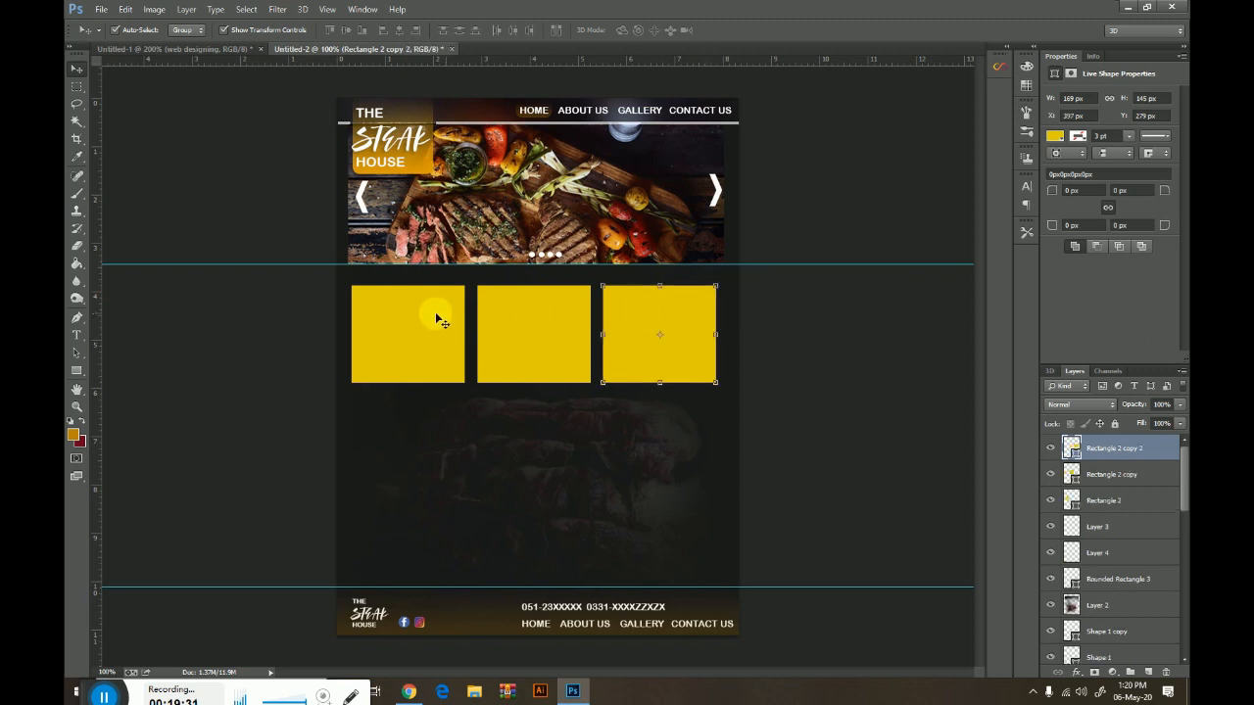
Select all three yellow rectangles and shift them together slightly right and down below the slider, then deselect
shift+click(434, 323)
shift+click(579, 330)
shift+click(670, 326)
shift+click(655, 331)
drag(656, 326, 683, 336)
click(841, 343)
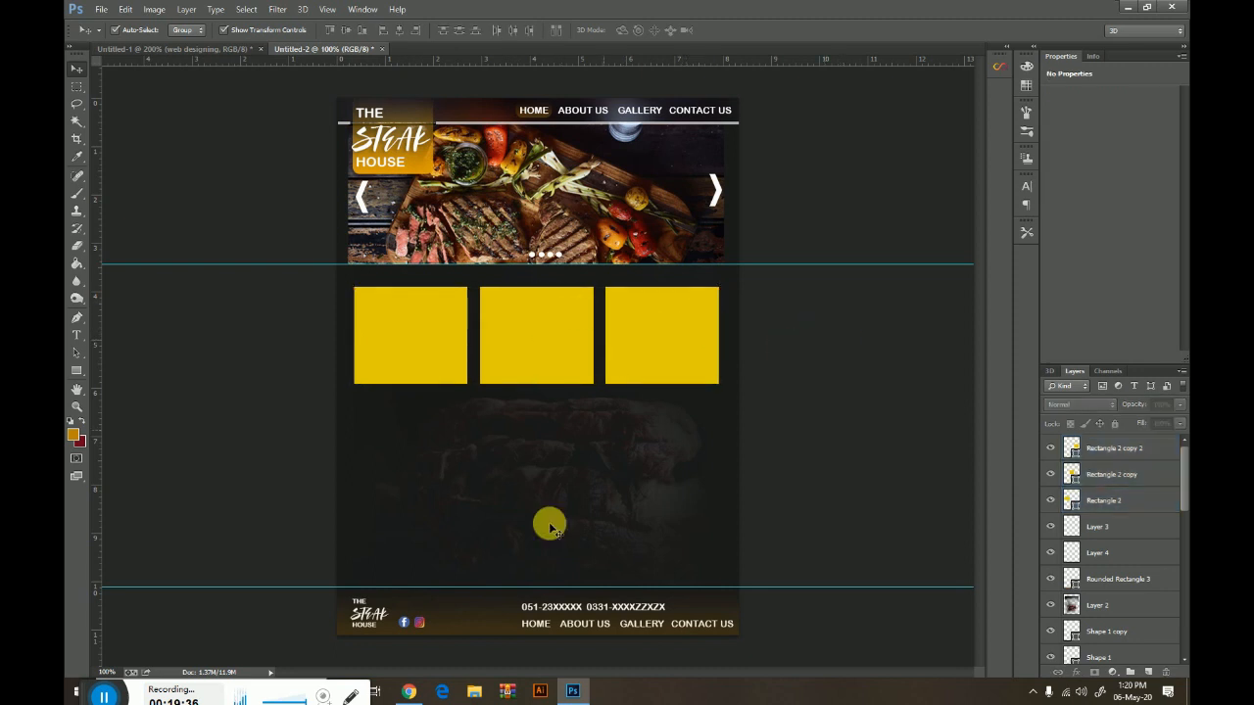
Copy the photo of the grilled steak with beer from Chrome and paste it into the Photoshop web page document
click(410, 691)
right_click(931, 308)
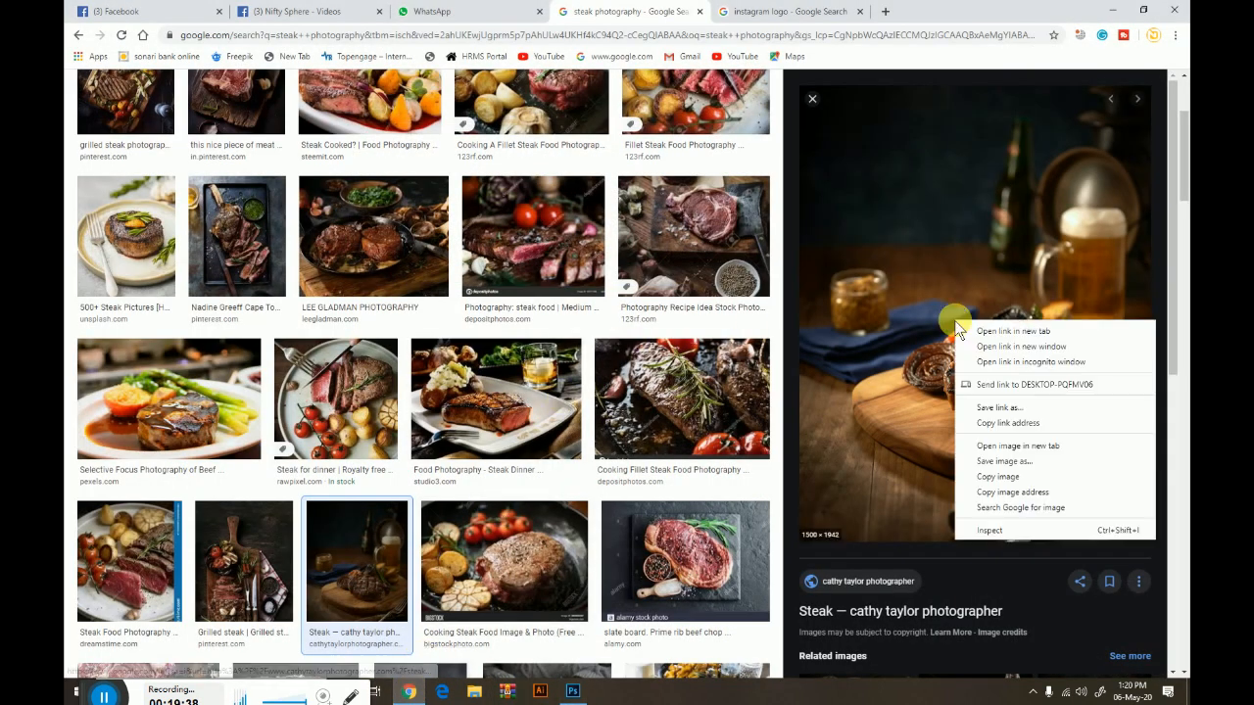
click(902, 461)
click(573, 691)
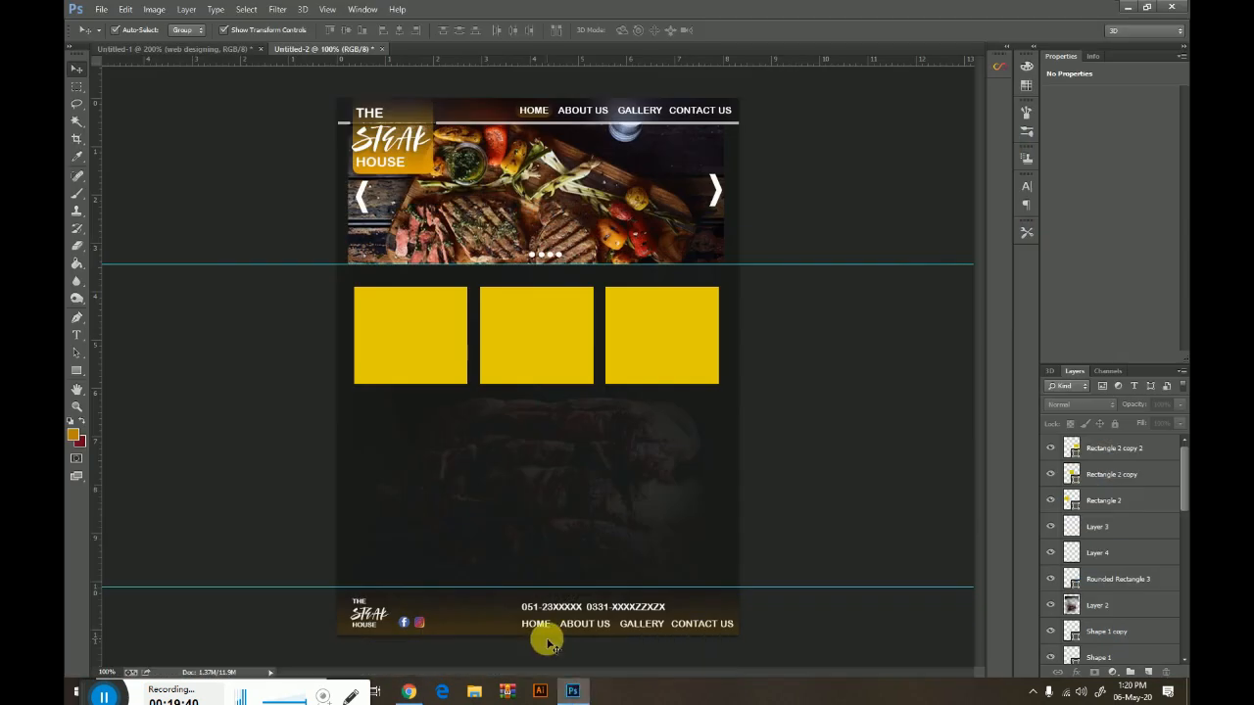
key(ctrl+v)
Scale the pasted steak photo down proportionally until it fits between the slider and the footer
mouse_move(335, 124)
mouse_down()
mouse_move(481, 246)
mouse_move(672, 490)
mouse_move(317, 135)
mouse_up()
drag(354, 175, 372, 209)
drag(309, 148, 566, 446)
drag(658, 537, 488, 428)
key(Return)
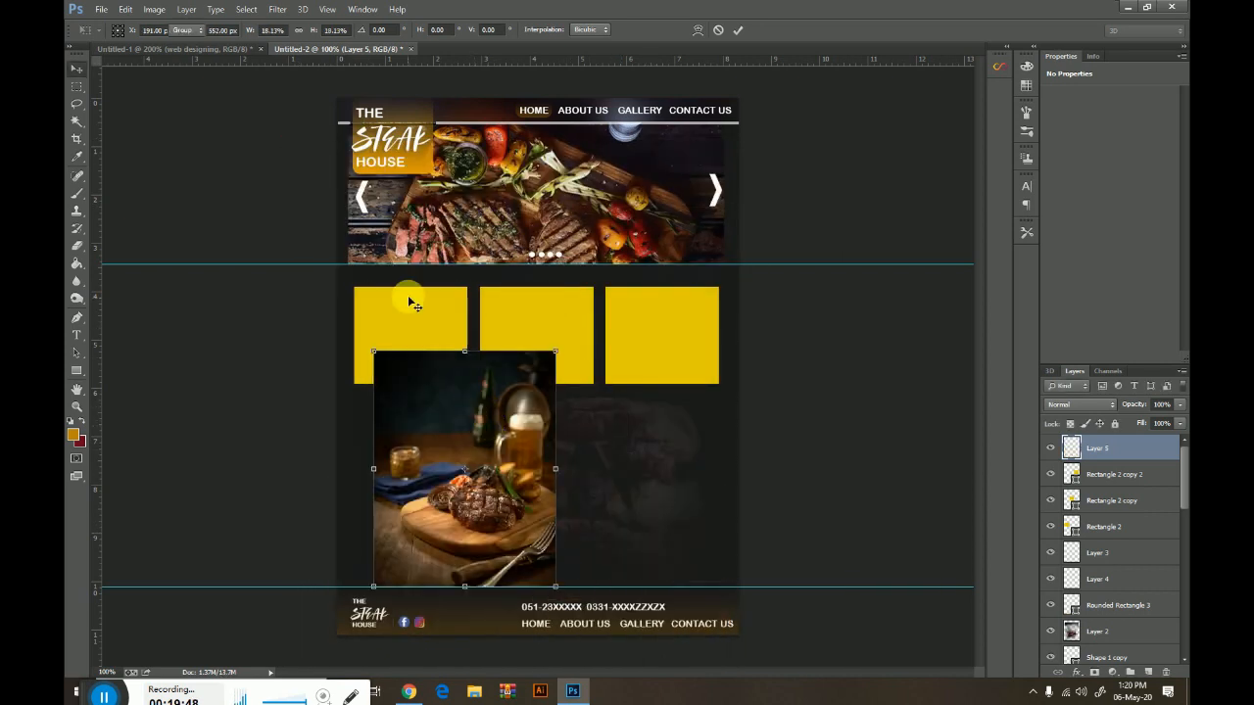
Move the steak photo layer directly above the first rectangle, place it over that rectangle and create a clipping mask
click(409, 318)
drag(1093, 444, 1097, 513)
drag(498, 433, 462, 339)
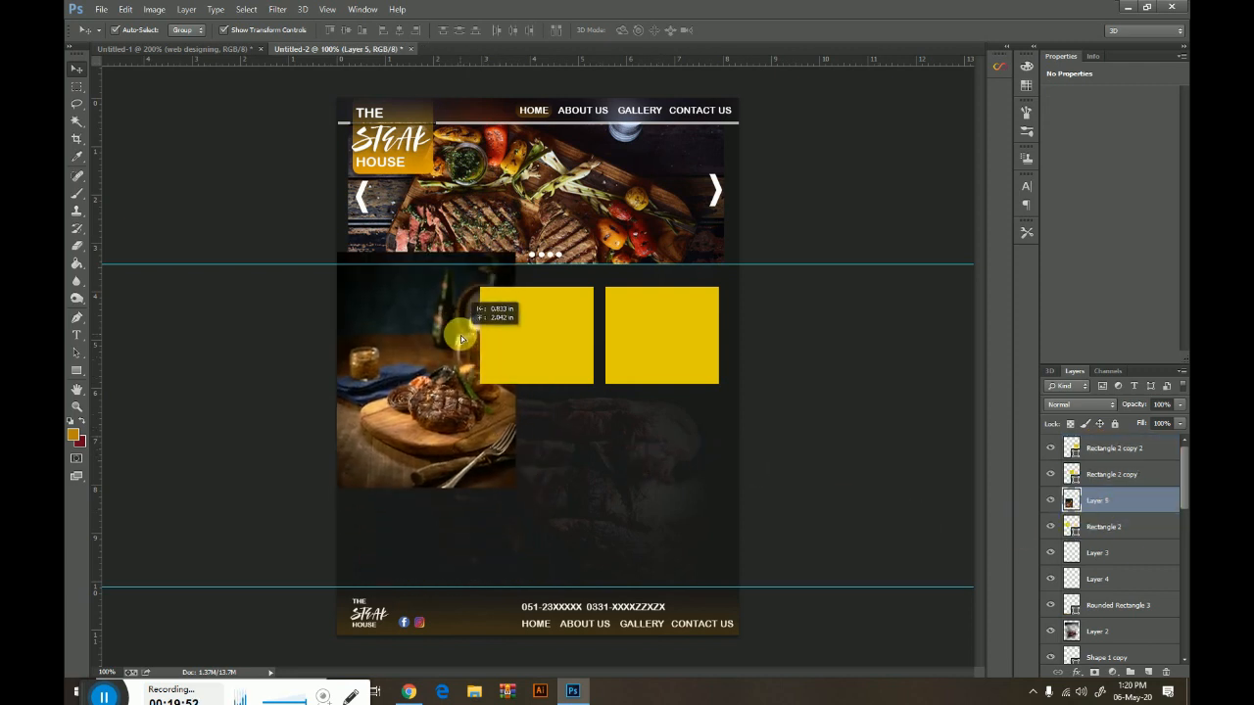
right_click(1126, 501)
click(977, 313)
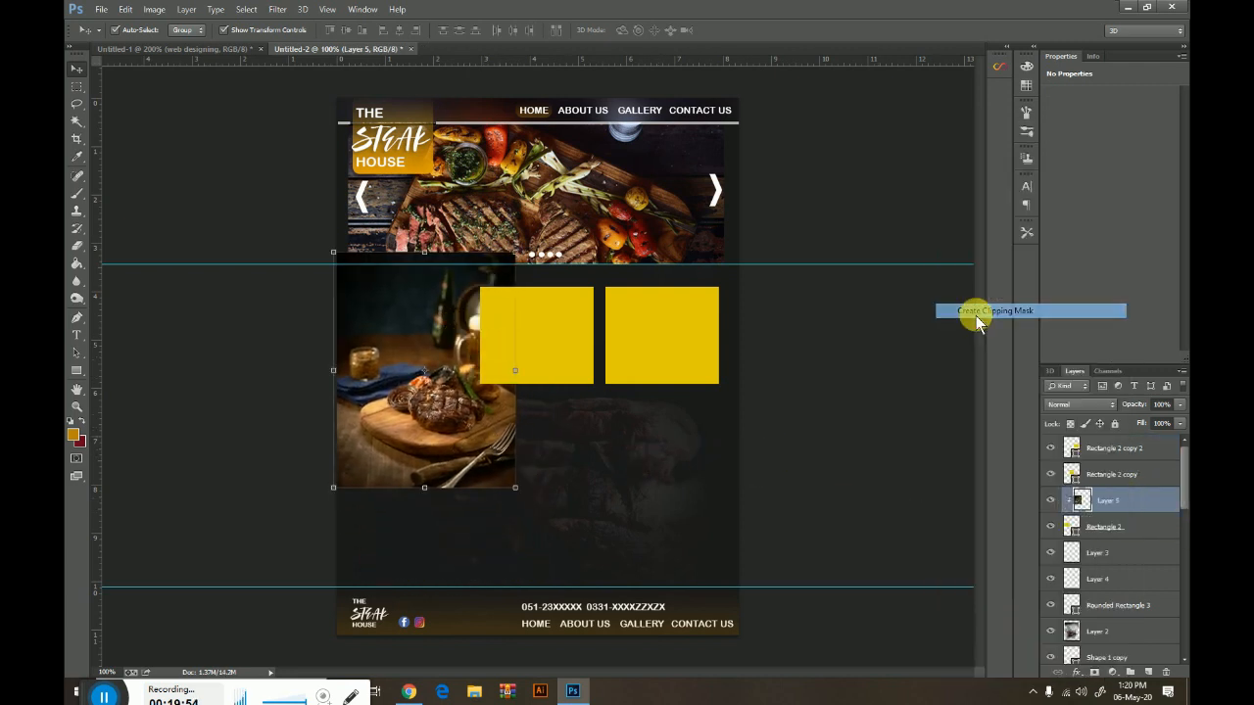
Scale down and reposition the clipped photo so the steak and beer fill the first rectangle, then deselect
drag(516, 488, 462, 422)
drag(428, 331, 438, 332)
key(Return)
click(821, 421)
Copy the photo of steak with roasted tomatoes and potato wedges from Chrome's image results, then return to Photoshop
click(409, 691)
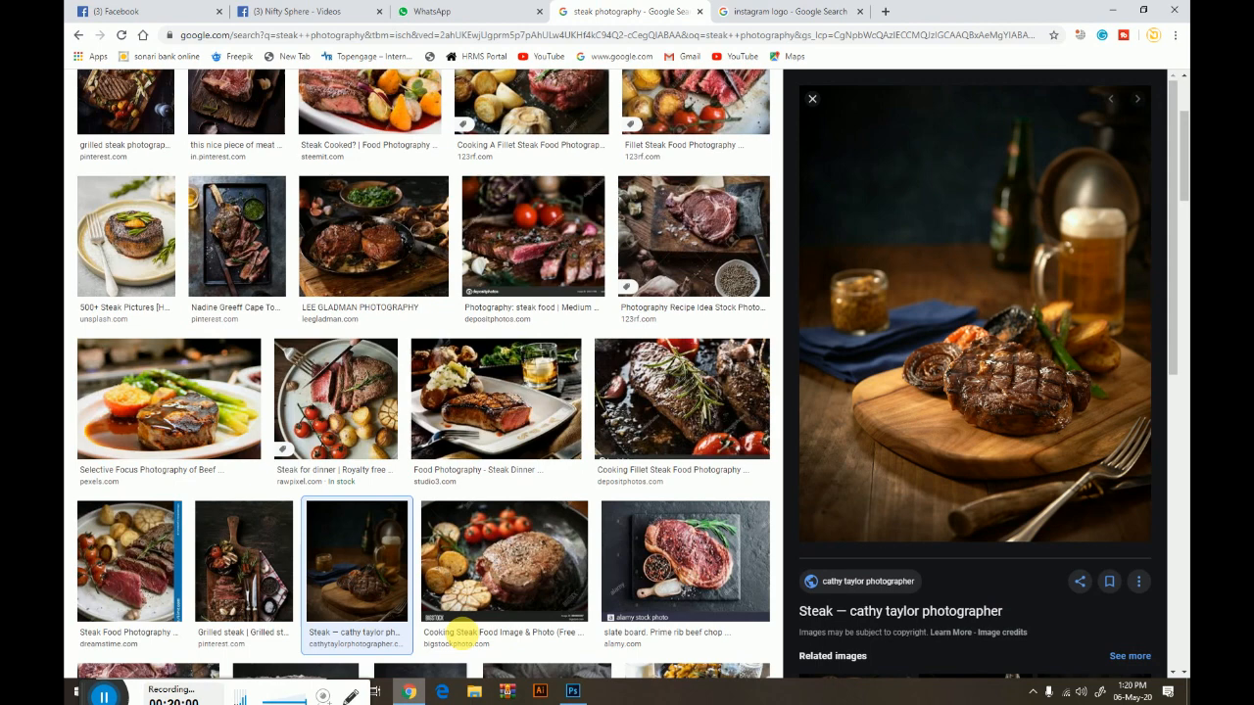
scroll(263, 539, down, 2)
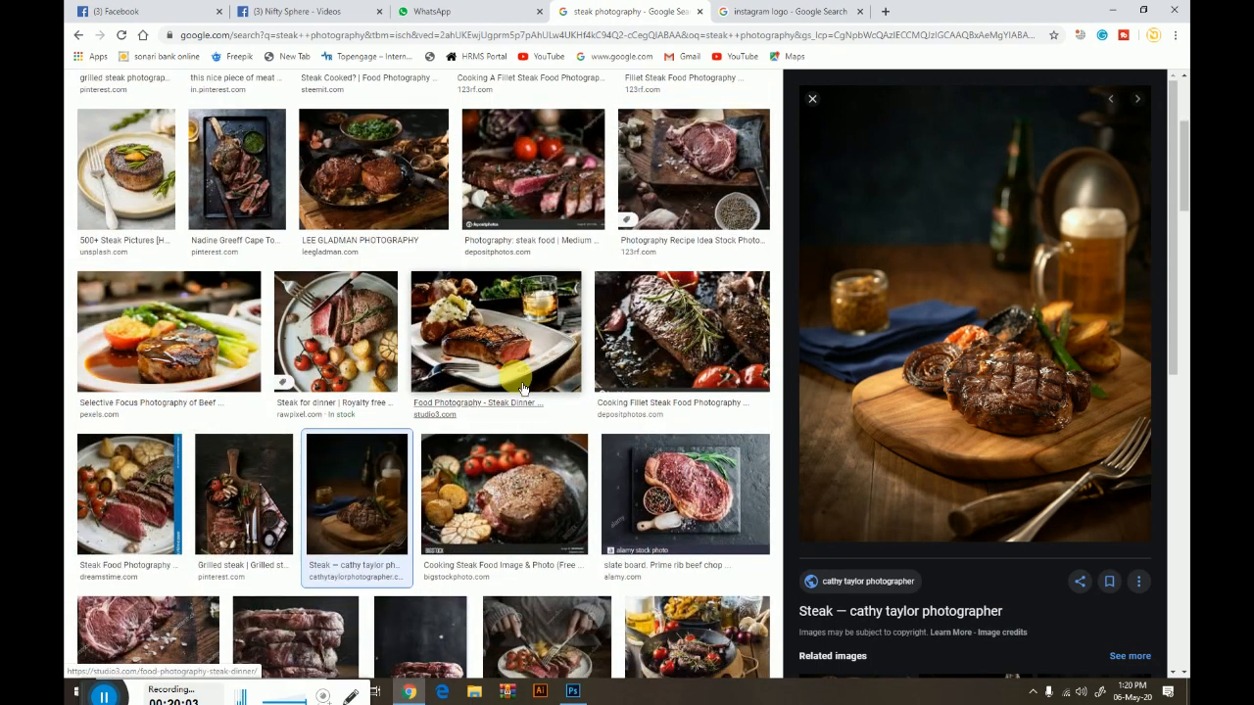
scroll(262, 539, down, 2)
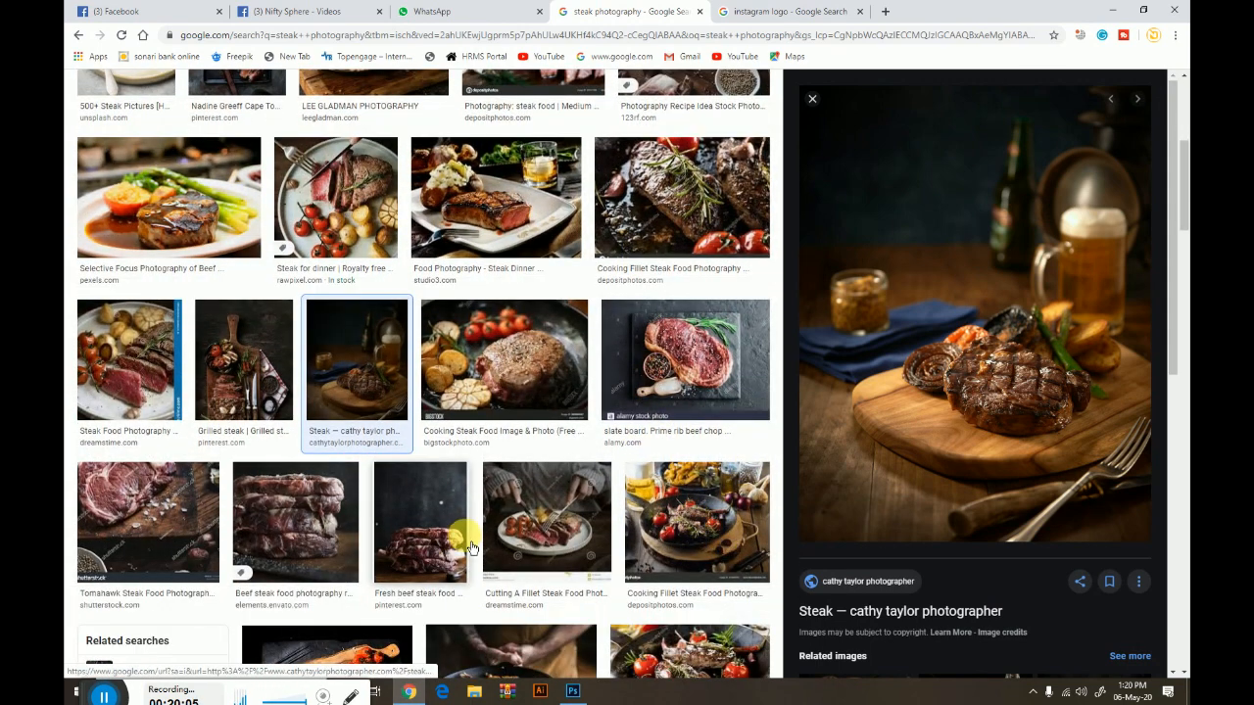
scroll(421, 519, down, 2)
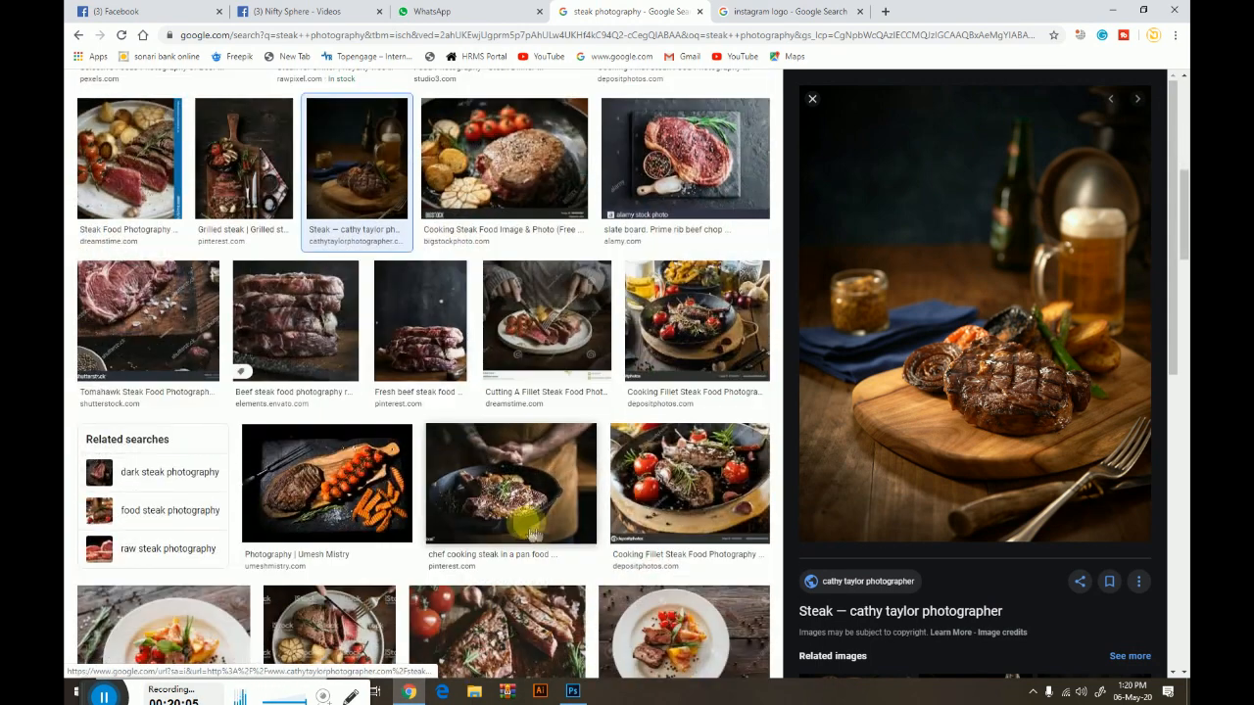
click(347, 499)
right_click(1009, 247)
click(1029, 399)
click(573, 691)
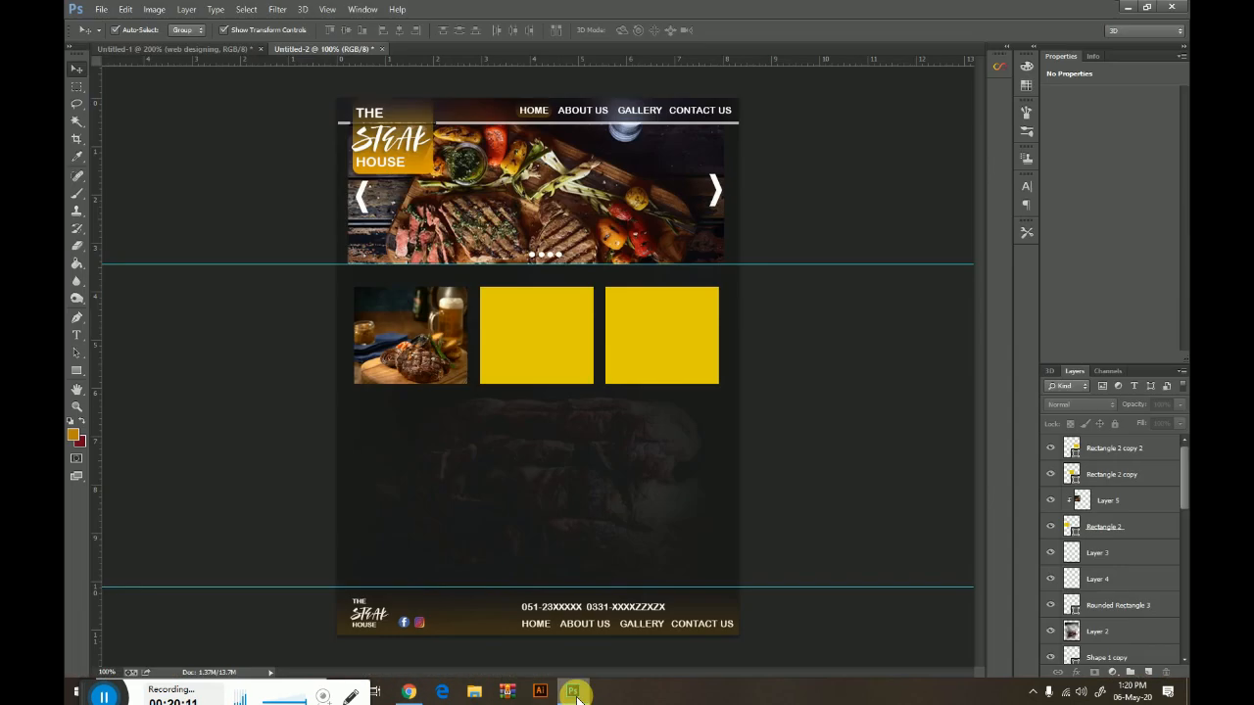
Paste the tomato-and-wedges steak photo, scale it to 33.33% proportionally and move it between the cards and the footer
key(ctrl+v)
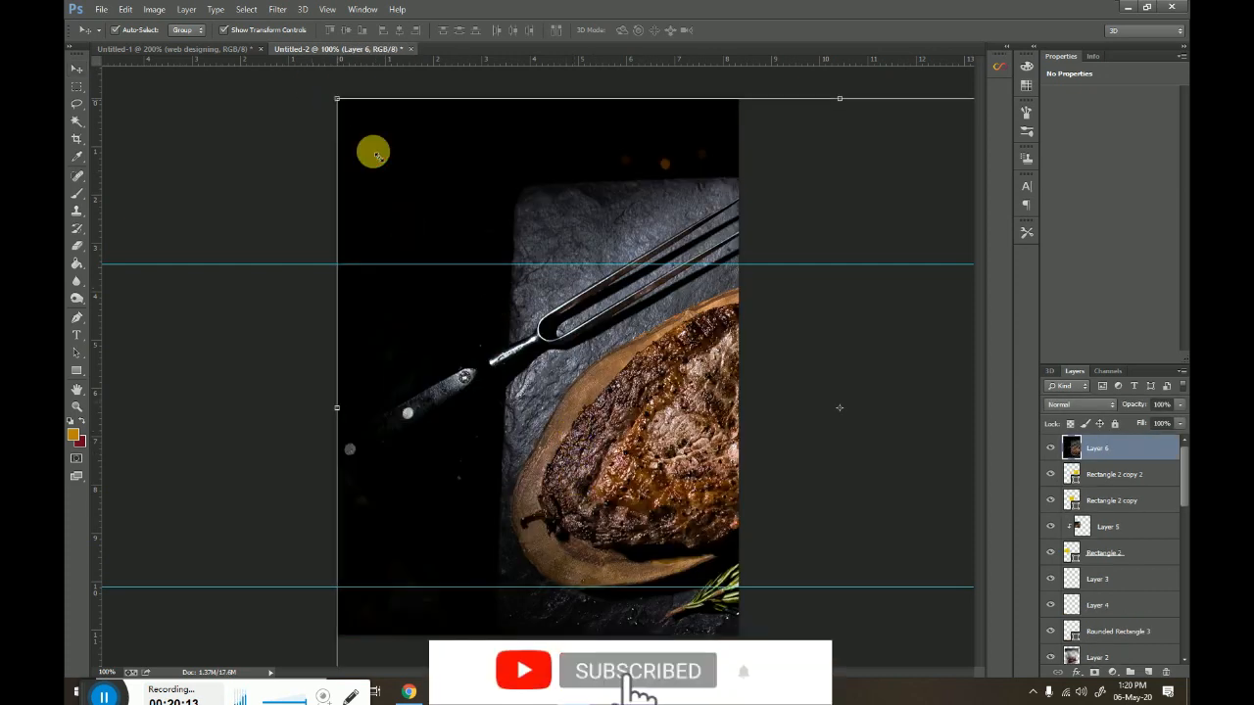
drag(338, 98, 600, 412)
drag(694, 435, 441, 309)
drag(407, 177, 758, 363)
drag(804, 452, 387, 402)
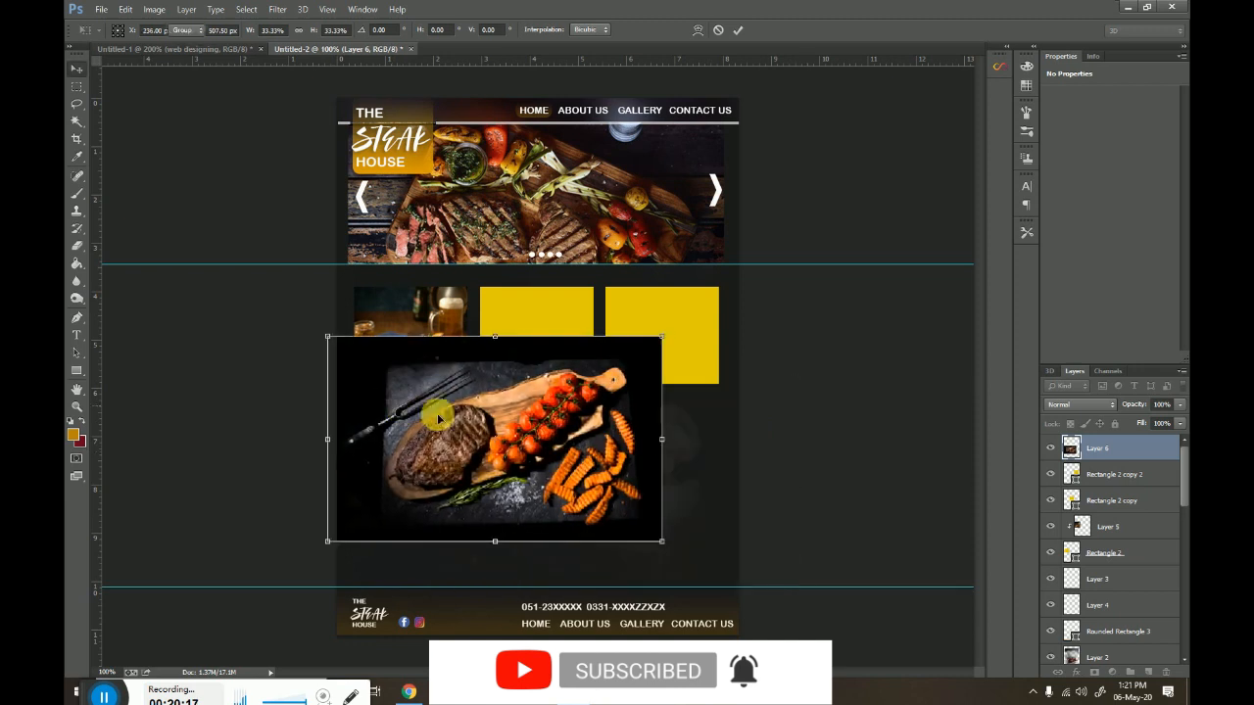
key(Return)
drag(540, 413, 539, 462)
Move the pasted steak photo layer directly above the second rectangle, place it over that rectangle and create a clipping mask
click(527, 322)
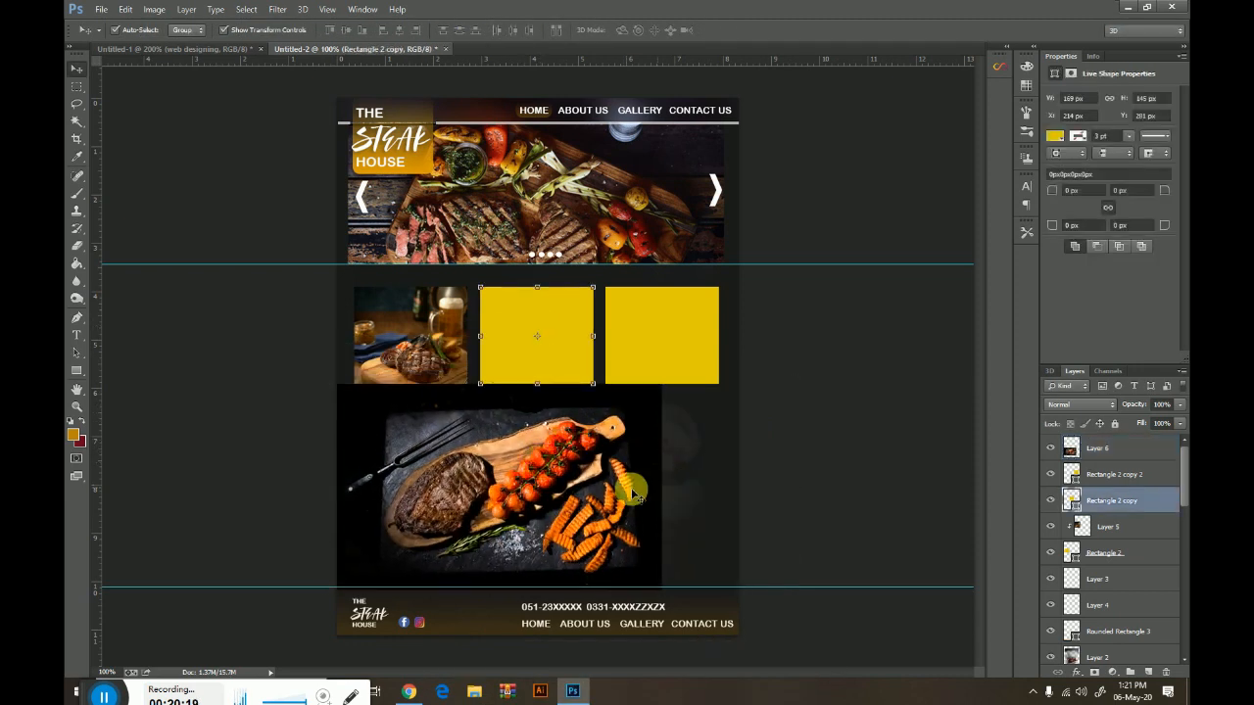
drag(1068, 447, 1097, 490)
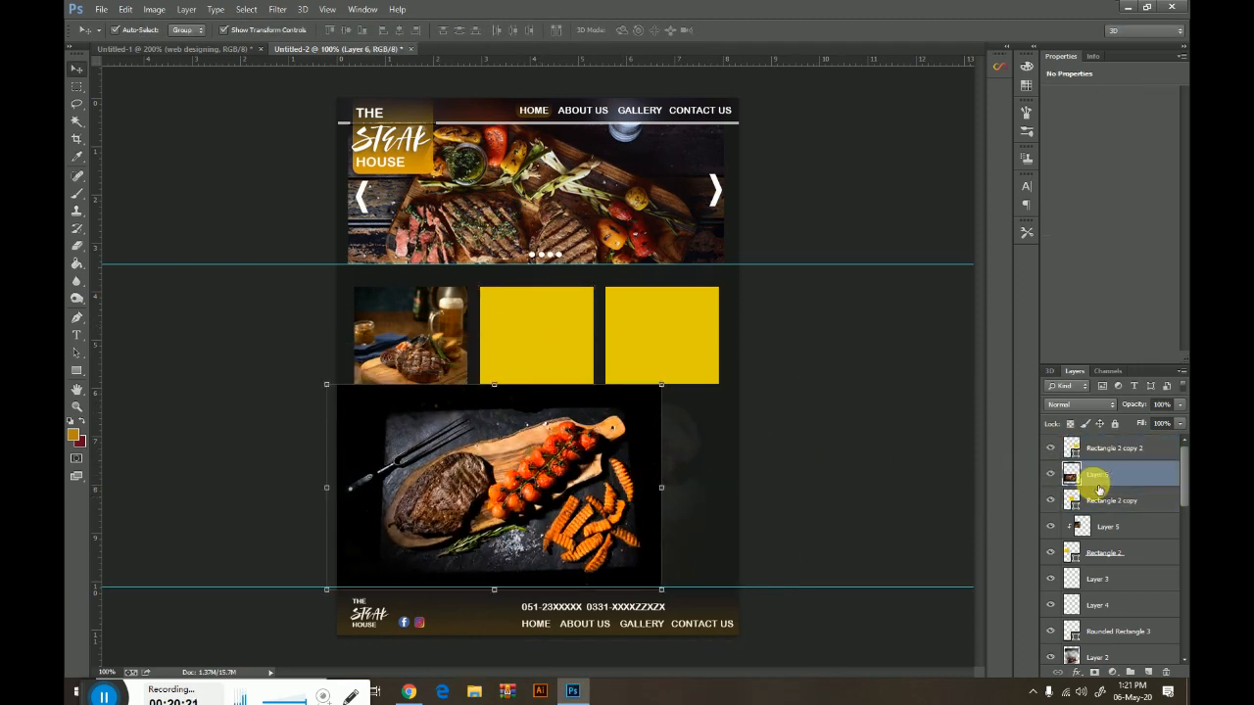
drag(605, 470, 641, 367)
right_click(1119, 476)
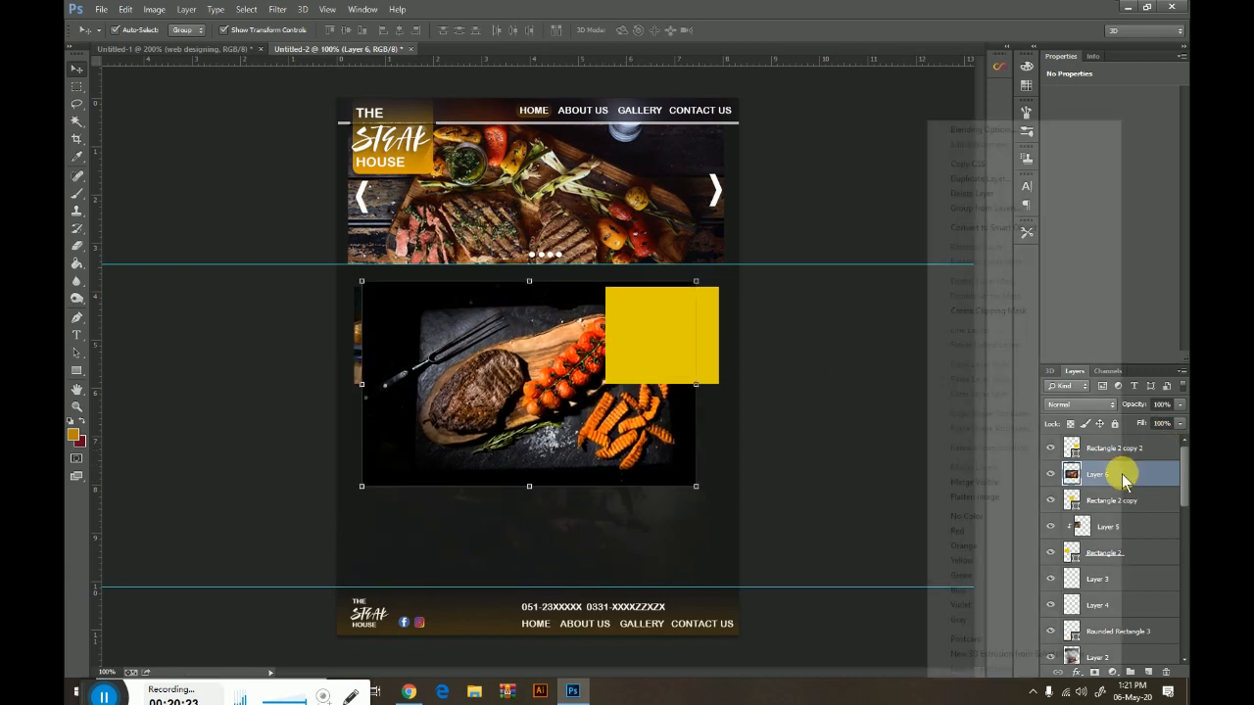
click(979, 311)
Scale down and reposition the clipped photo so the steak and tomatoes fill the second rectangle, then deselect
drag(698, 485, 580, 415)
mouse_move(554, 313)
mouse_down()
mouse_move(582, 289)
mouse_move(608, 299)
mouse_move(529, 332)
mouse_move(560, 333)
mouse_up()
drag(537, 338, 557, 337)
key(Return)
click(792, 455)
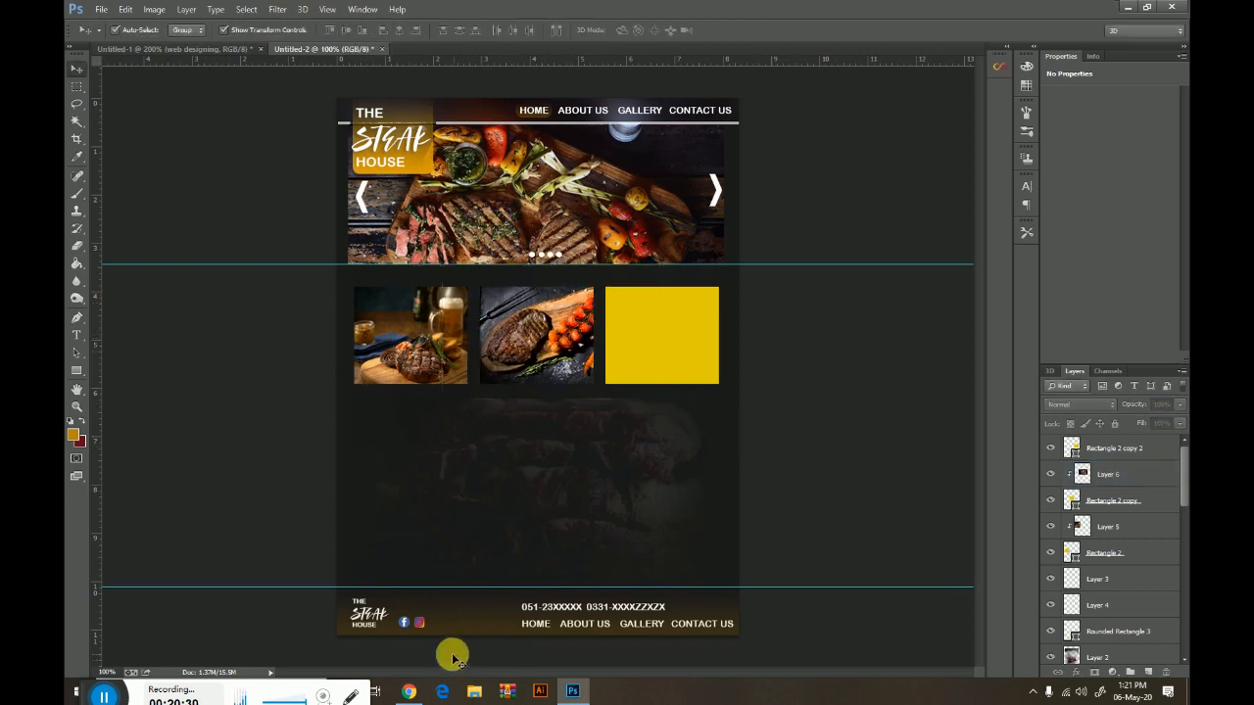
Switch to Chrome and open the roast meat photo with knife and wine glass from the related steak images
click(409, 692)
scroll(493, 559, down, 1)
click(493, 560)
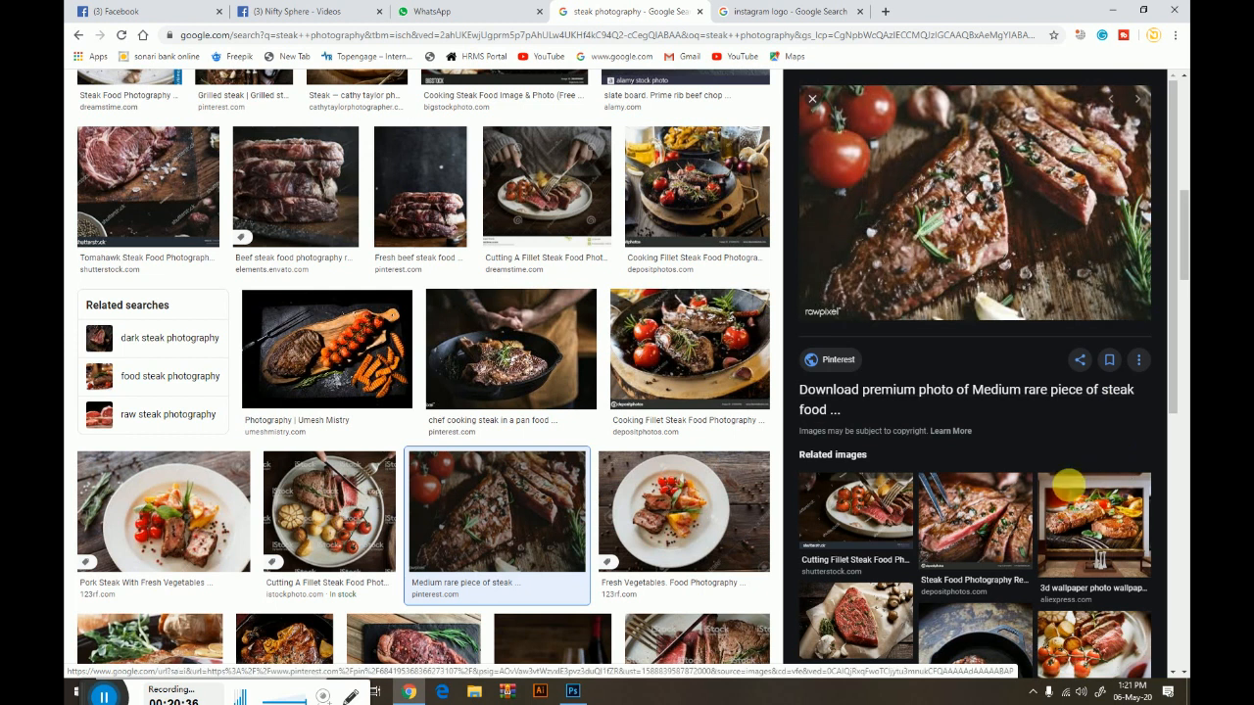
click(1082, 495)
scroll(1088, 446, down, 2)
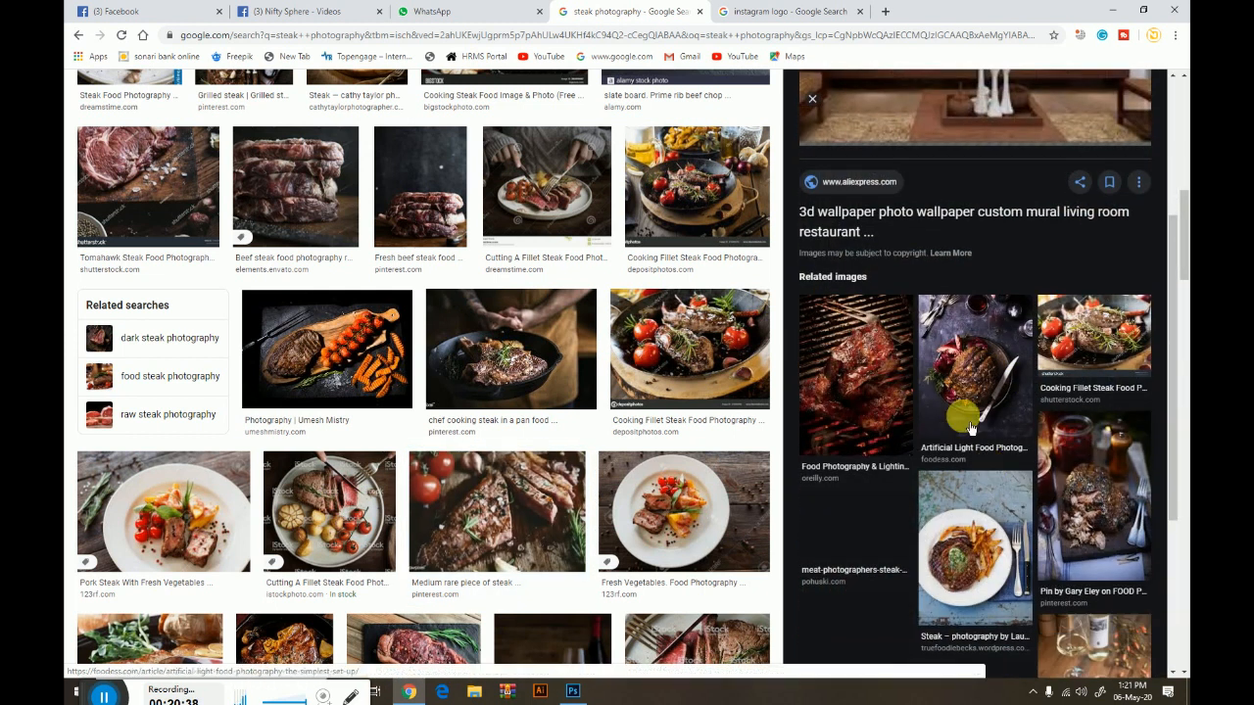
click(1026, 370)
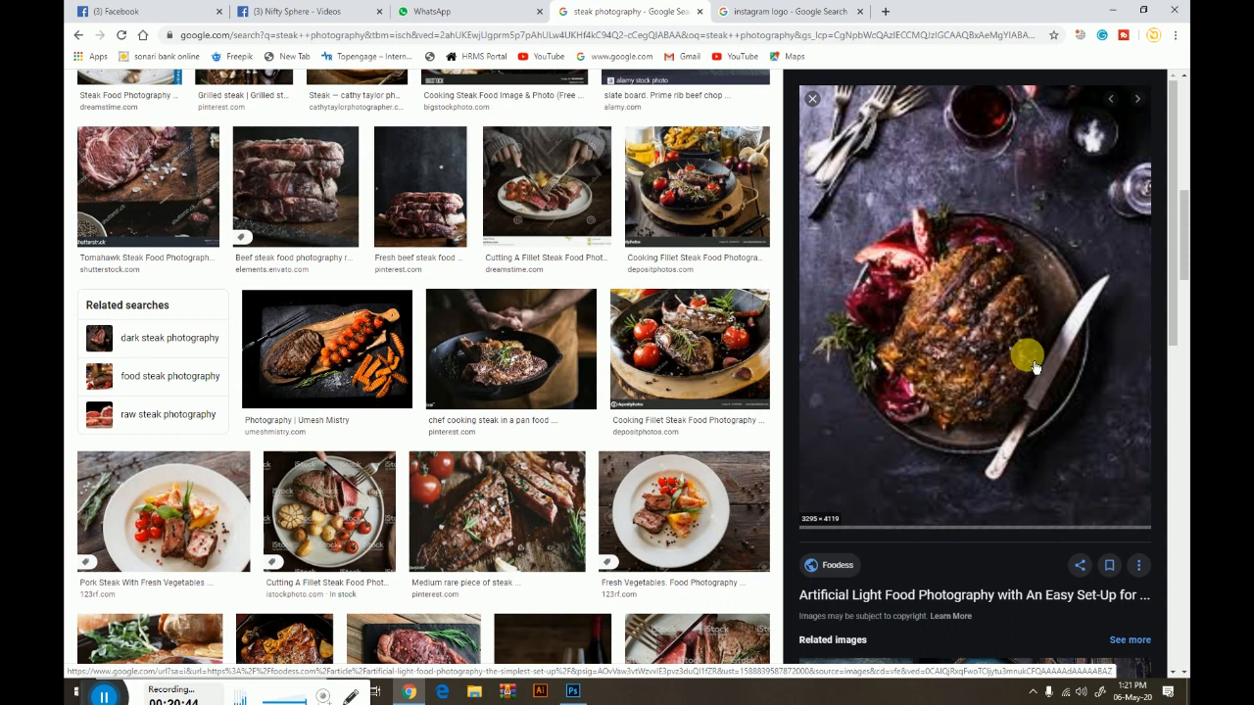
Copy the enlarged roast meat photo and return to Photoshop
scroll(1035, 367, down, 2)
scroll(1024, 368, down, 2)
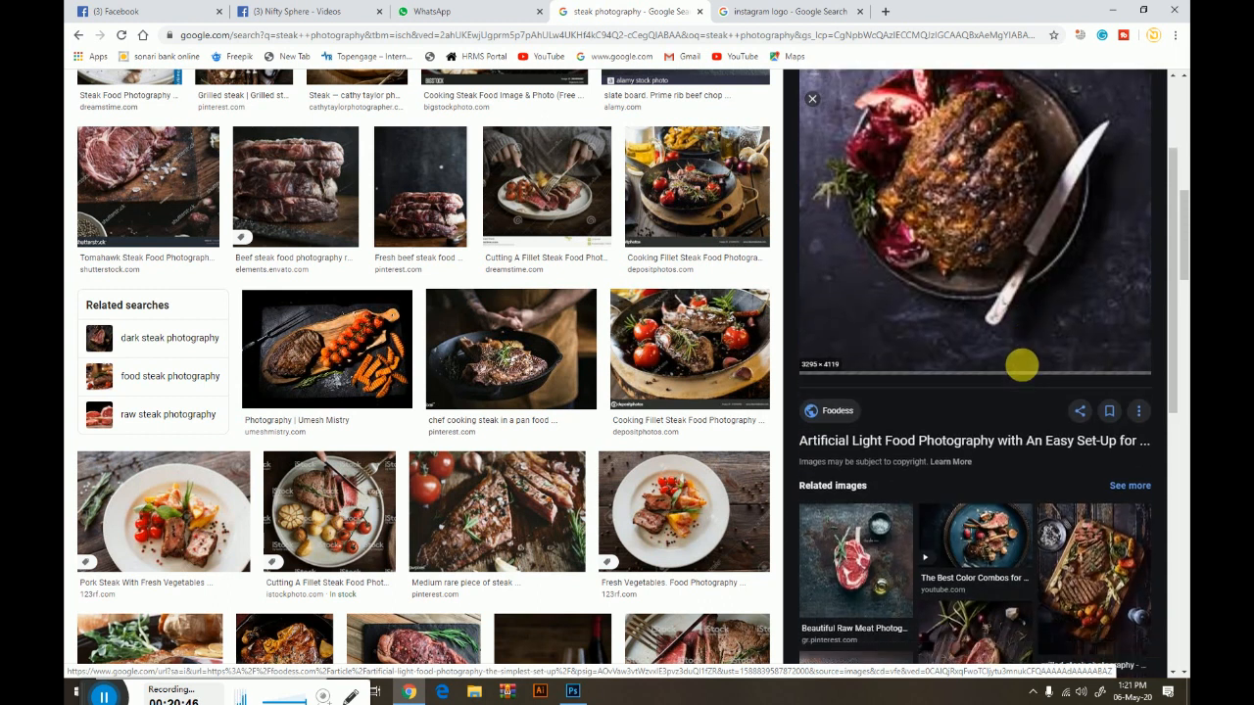
scroll(1023, 384, up, 4)
scroll(1027, 393, down, 2)
scroll(1028, 397, up, 3)
right_click(986, 254)
click(1019, 413)
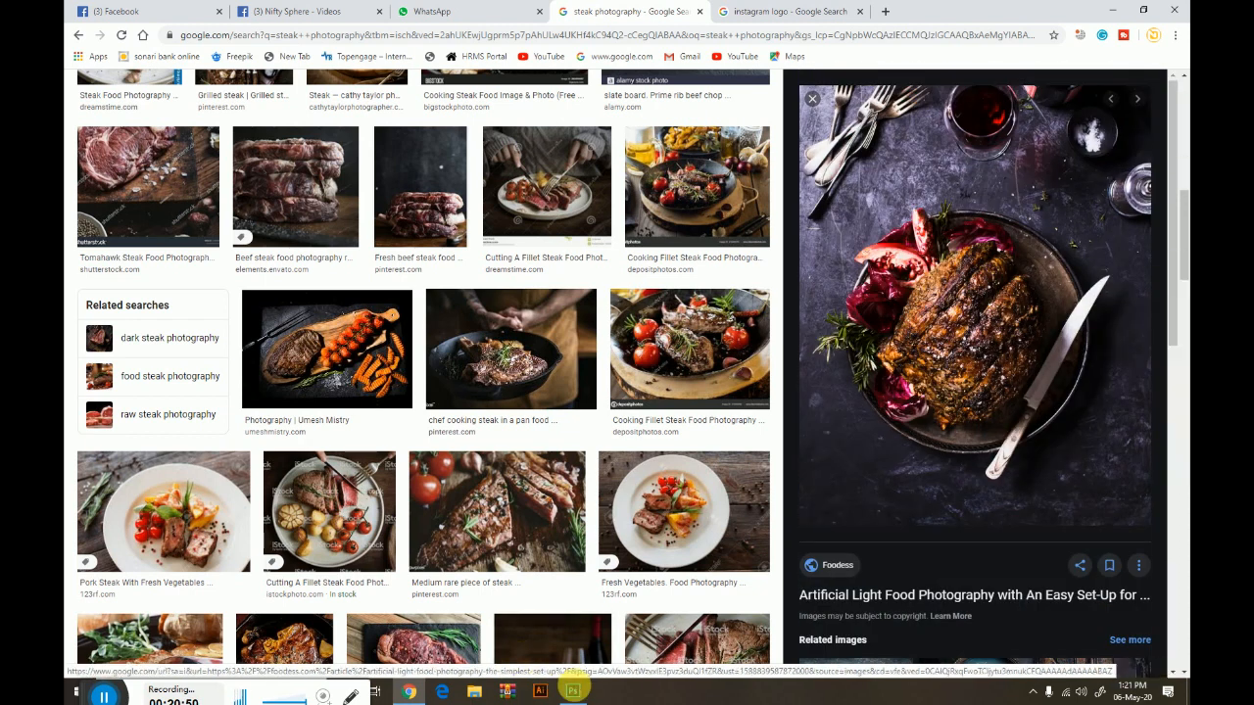
click(573, 691)
Paste the roast meat photo and scale it down proportionally to 7.28%, placing it below the third rectangle
key(ctrl+v)
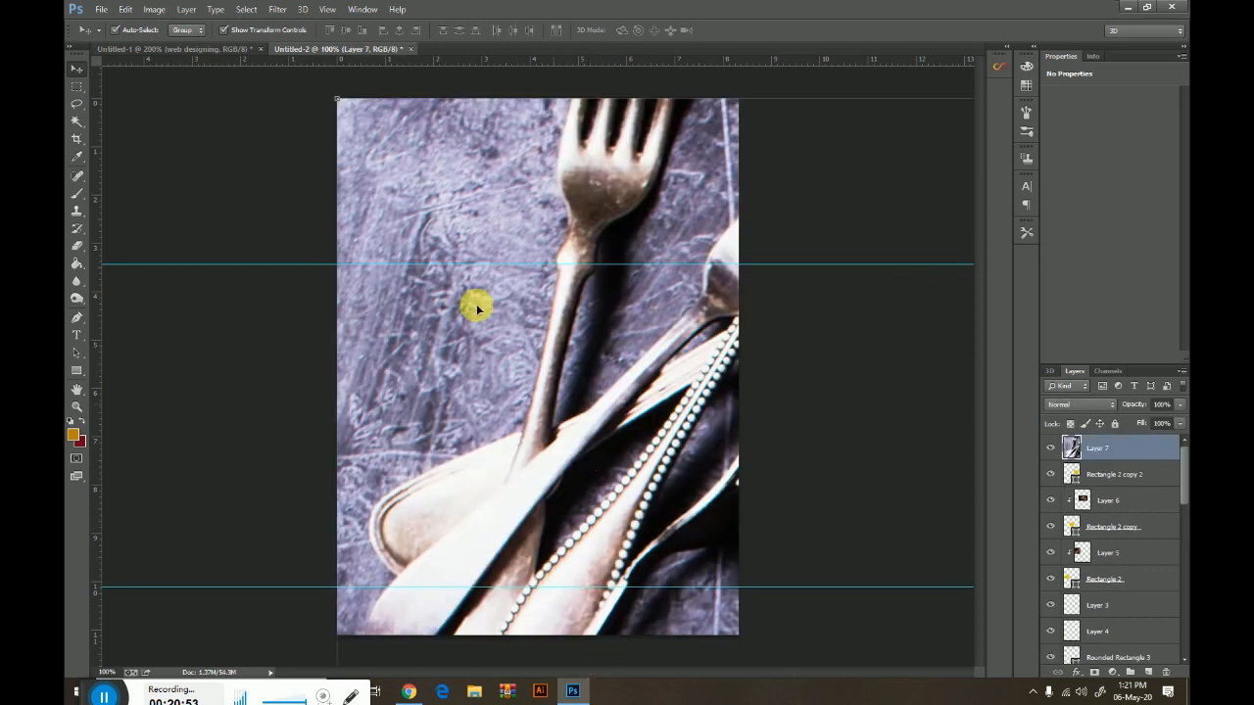
drag(339, 101, 373, 233)
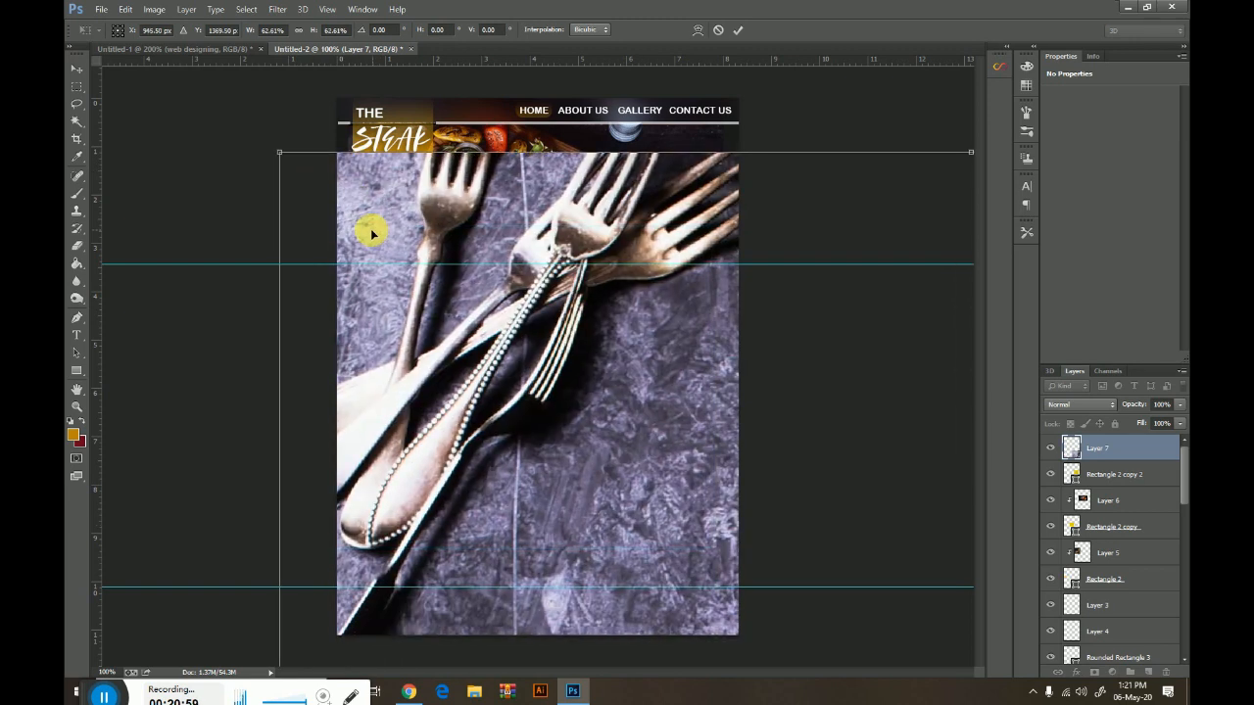
drag(279, 157, 443, 238)
drag(288, 125, 309, 142)
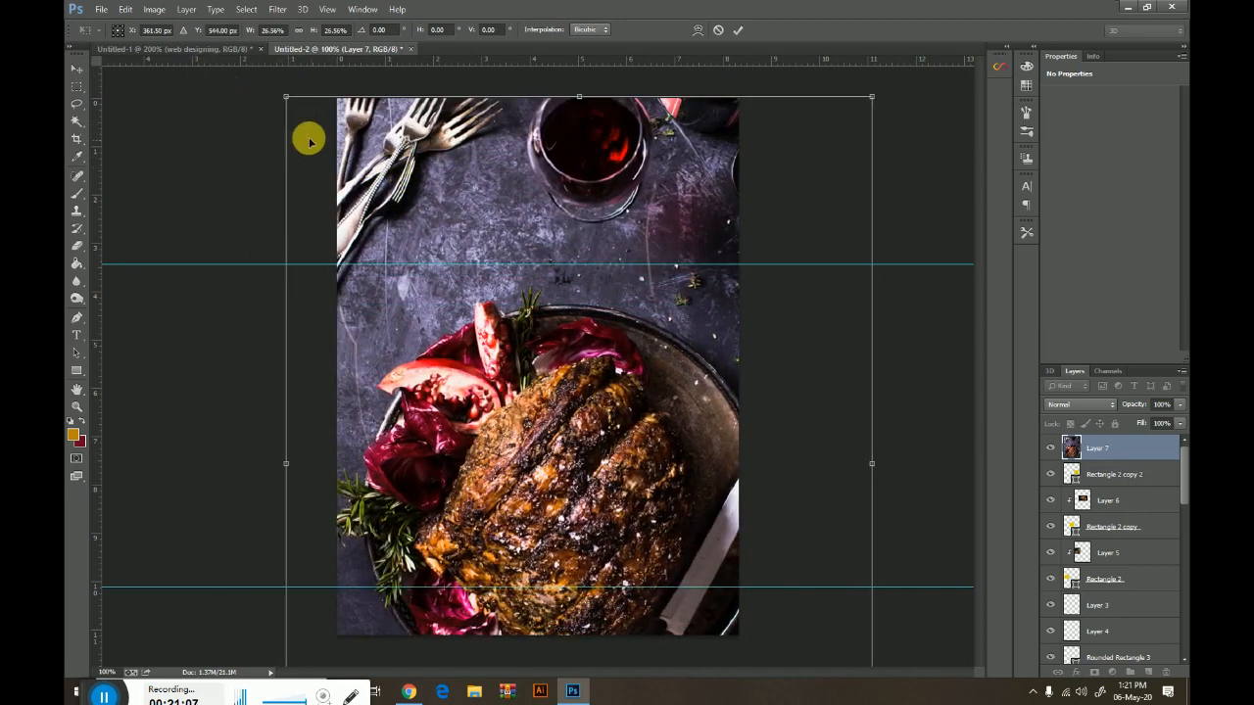
drag(283, 96, 596, 441)
drag(682, 517, 651, 437)
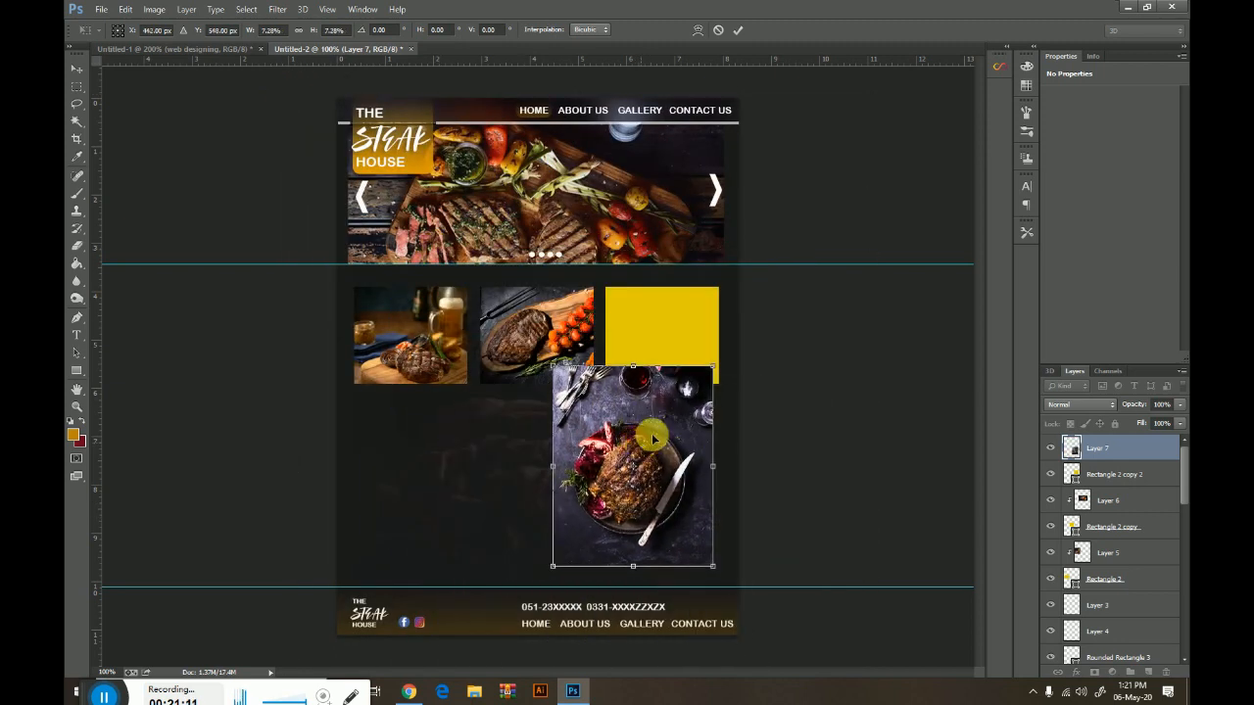
key(Return)
Create a clipping mask that clips the roast meat photo to the third rectangle
click(640, 302)
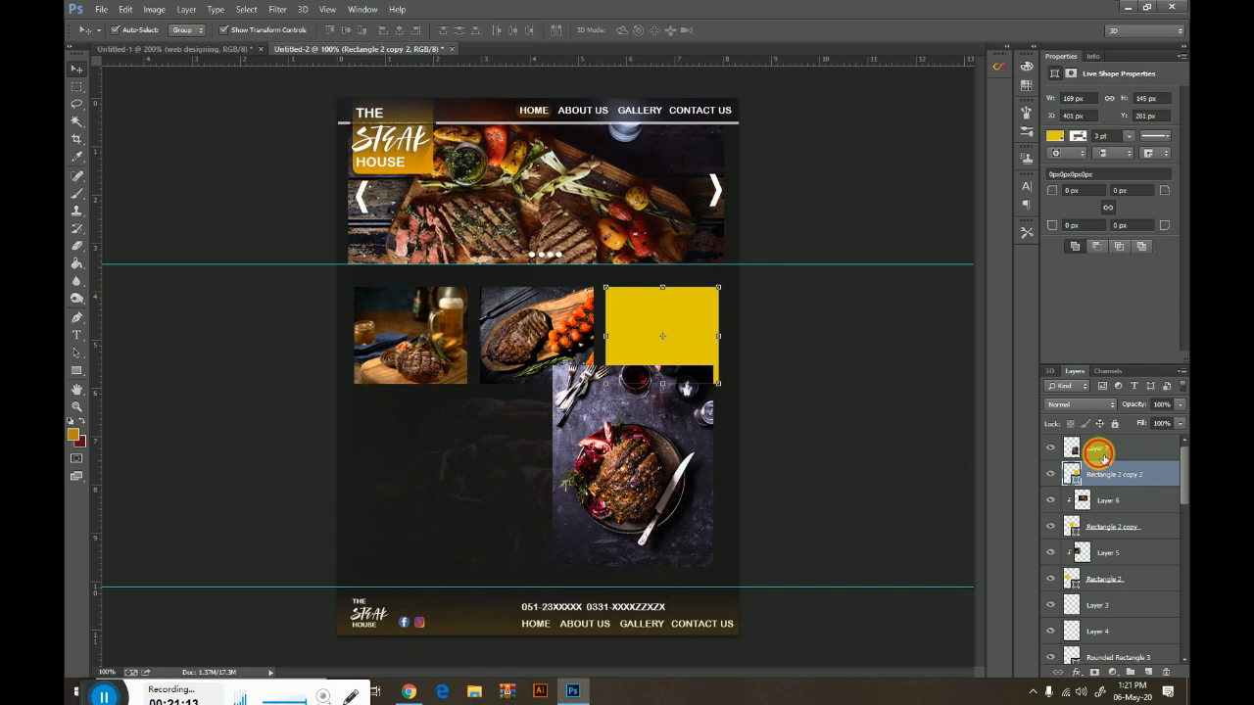
click(1103, 453)
right_click(1114, 451)
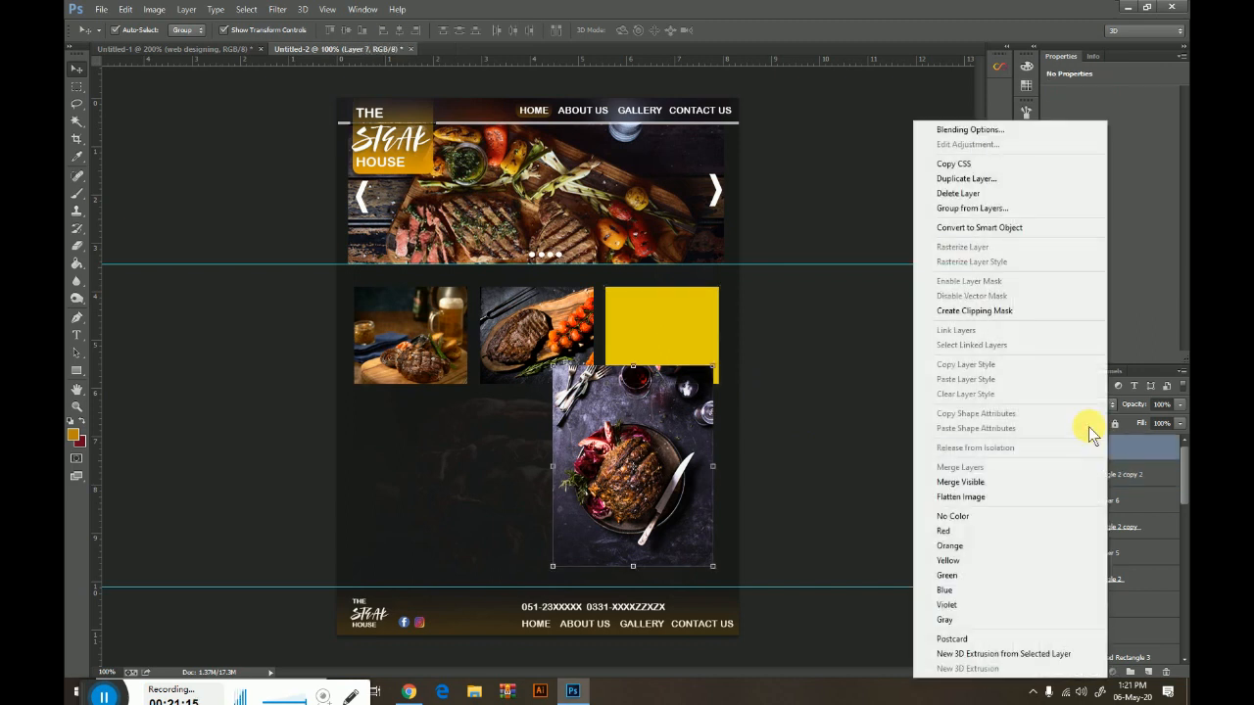
click(997, 313)
Scale the clipped roast photo to about 87% and position it so the plate fills the third rectangle
key(ctrl+t)
drag(716, 369, 719, 331)
drag(747, 437, 725, 410)
drag(672, 329, 685, 338)
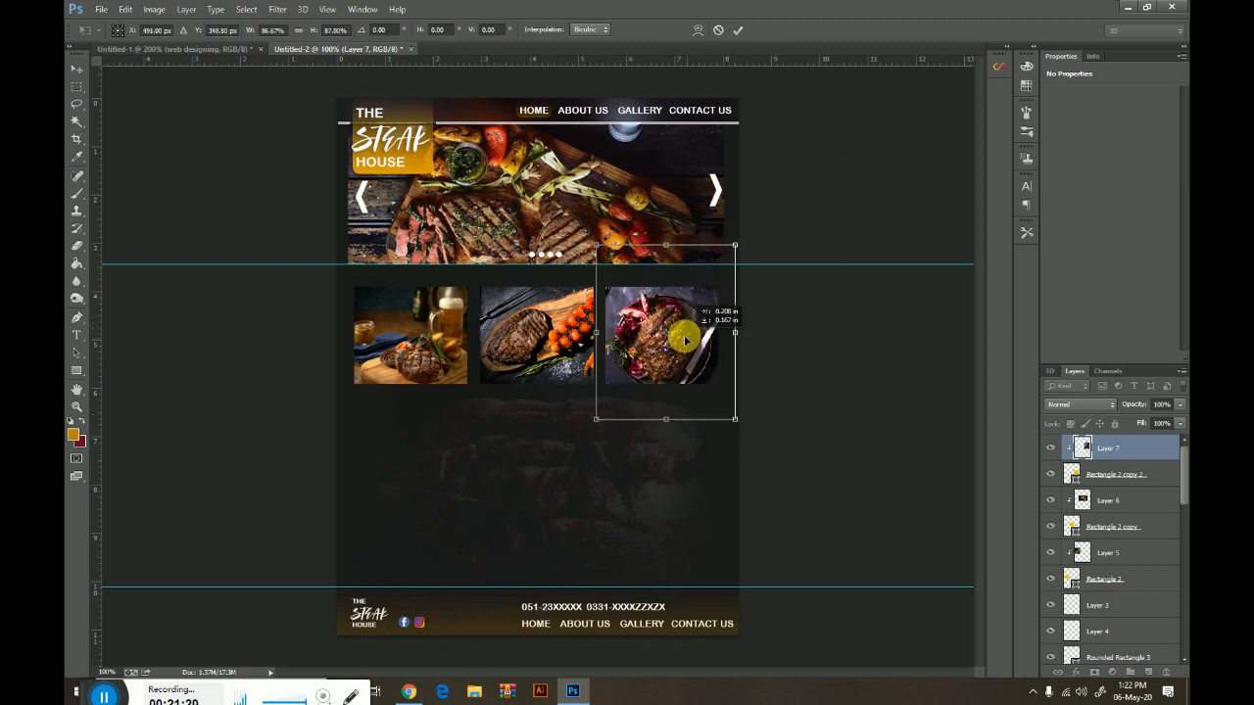
key(Return)
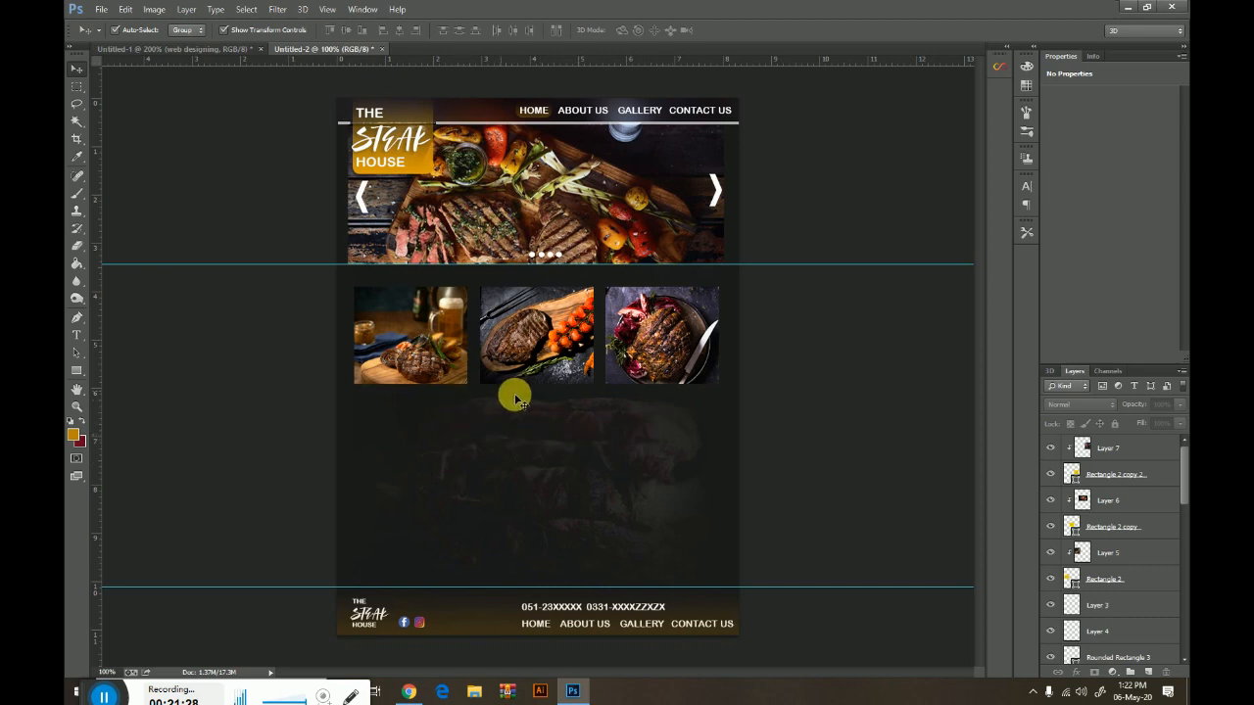
Switch to Chrome and run a Google search for "steaks"
click(407, 693)
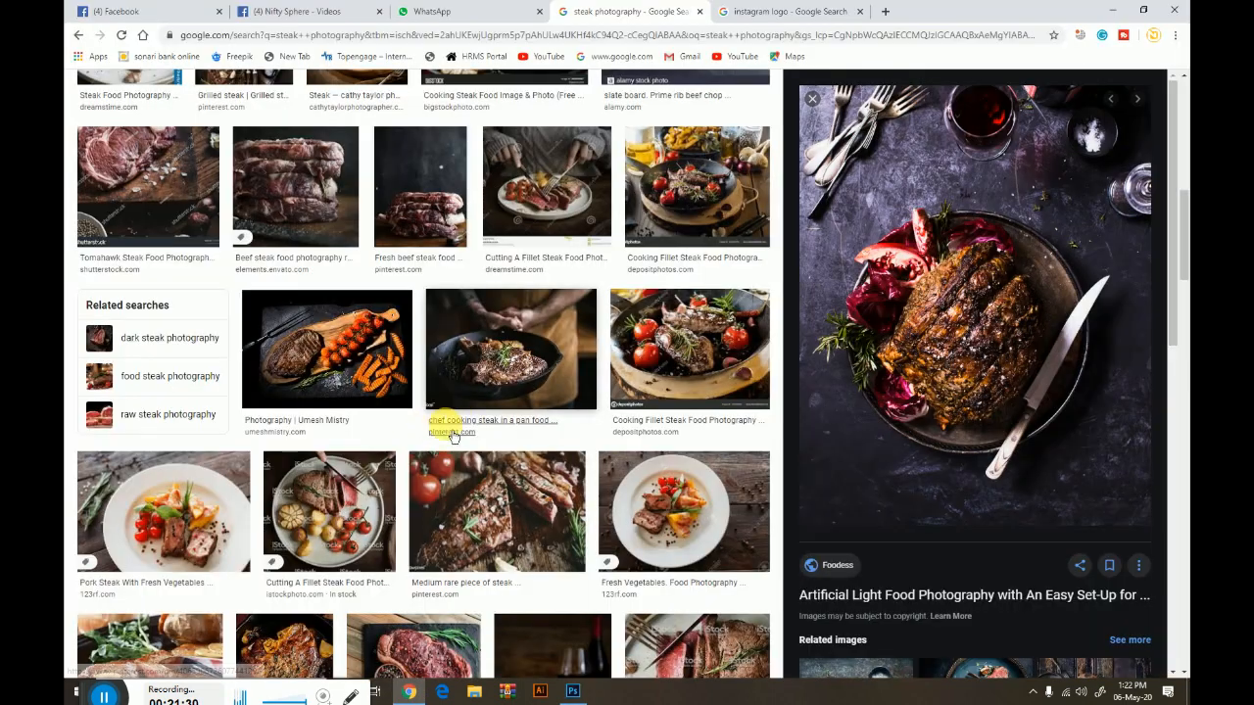
scroll(451, 424, up, 10)
click(109, 99)
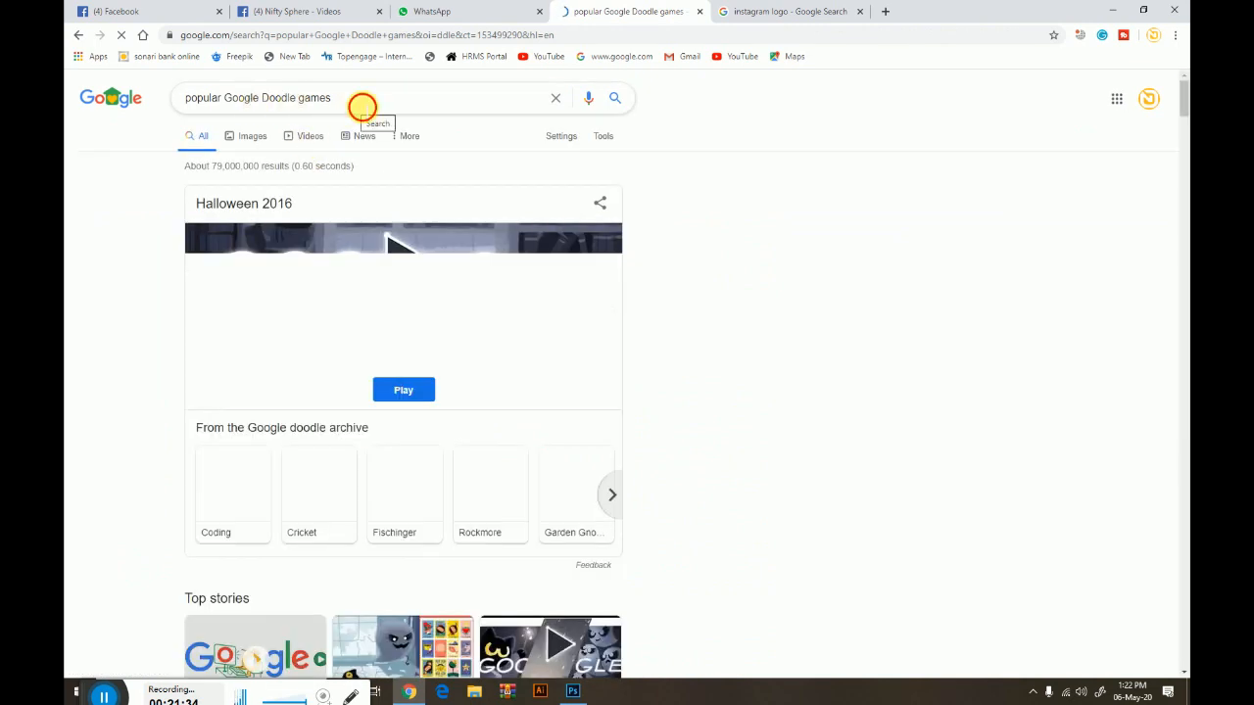
triple_click(362, 106)
text(steaks)
key(Return)
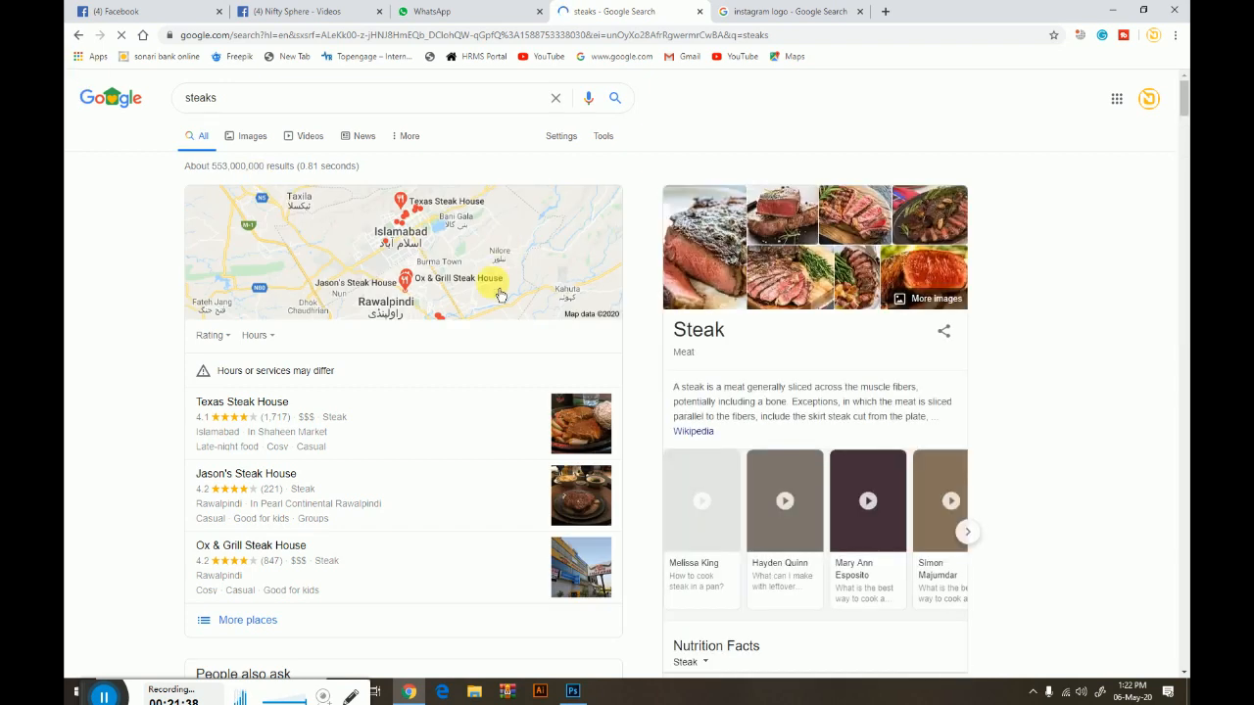
Copy the first sentence of the Steak description, ending in "potentially including a bone.", and return to Photoshop
scroll(779, 316, down, 2)
drag(673, 185, 789, 200)
right_click(779, 201)
click(789, 206)
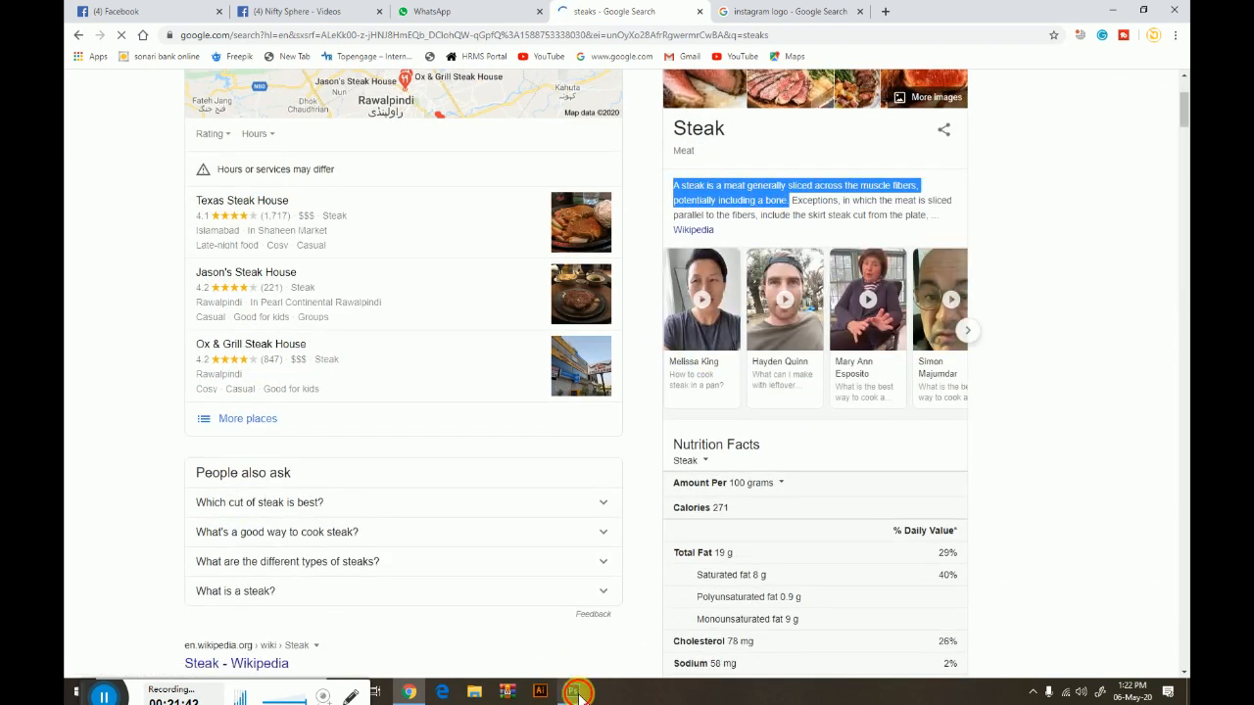
click(573, 692)
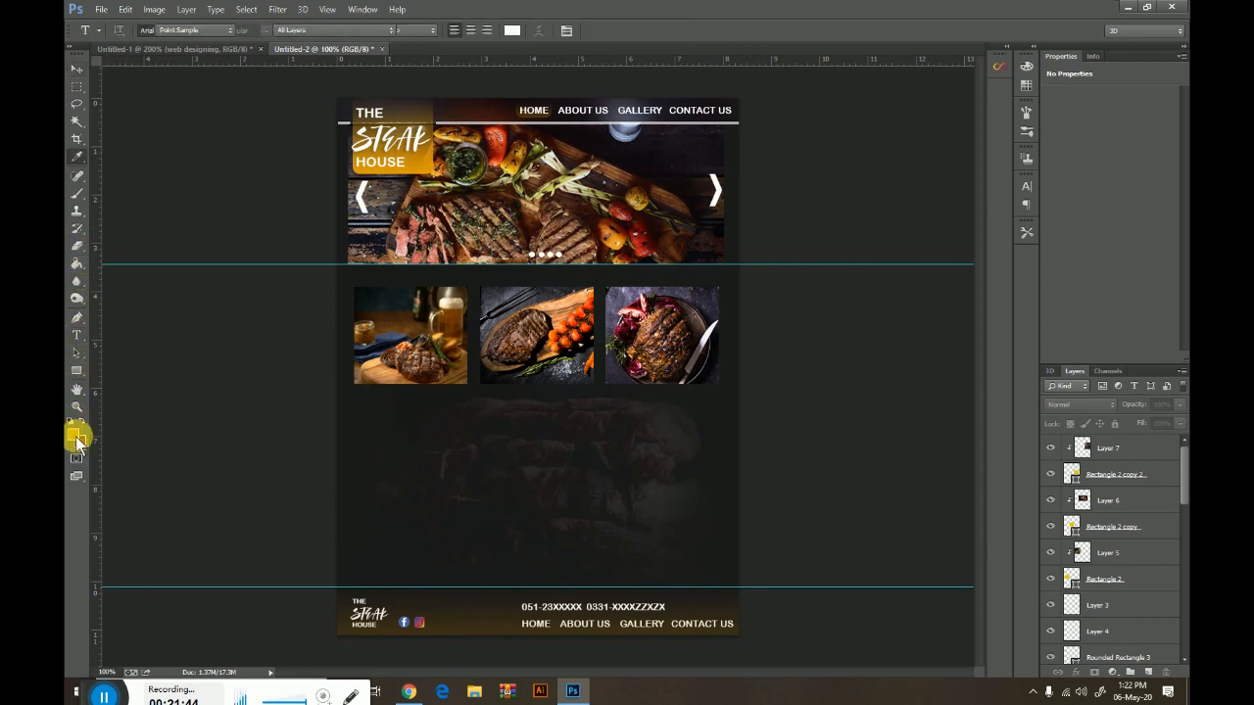
Set the foreground colour to white and paste the copied steak sentence into a new text box below the first photo
click(74, 436)
drag(343, 428, 265, 368)
click(569, 377)
key(t)
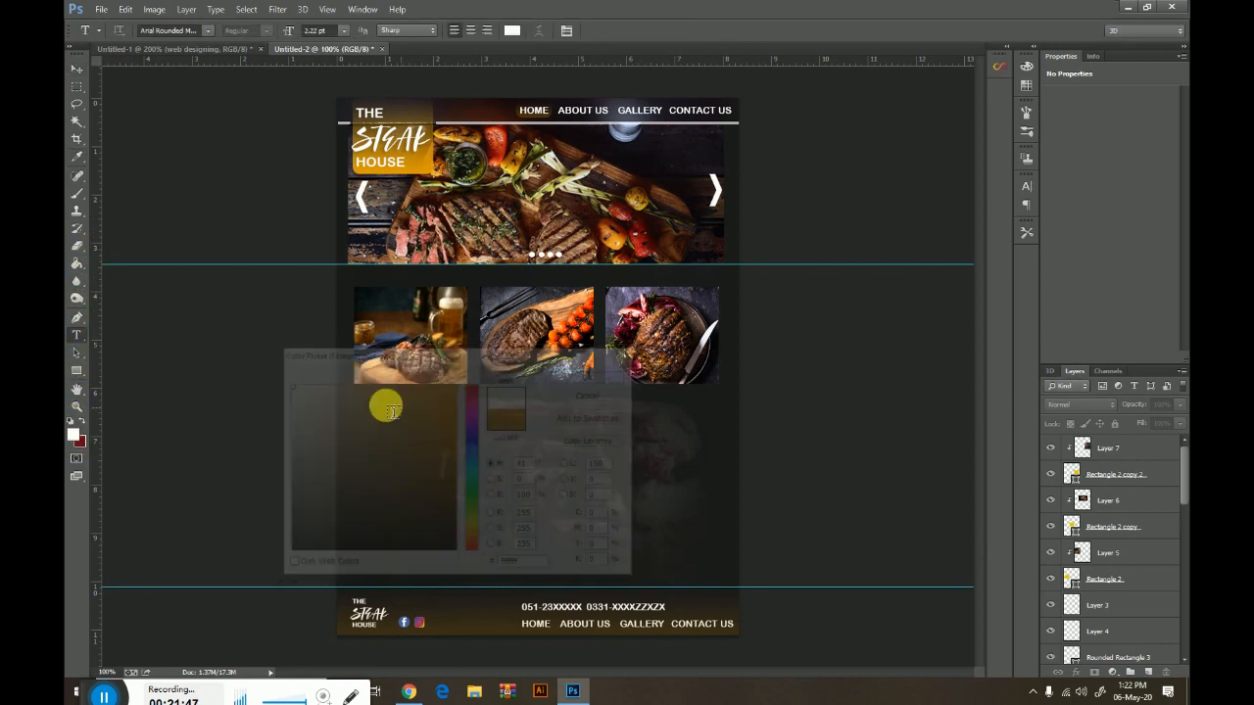
drag(358, 400, 472, 429)
key(ctrl+v)
click(77, 69)
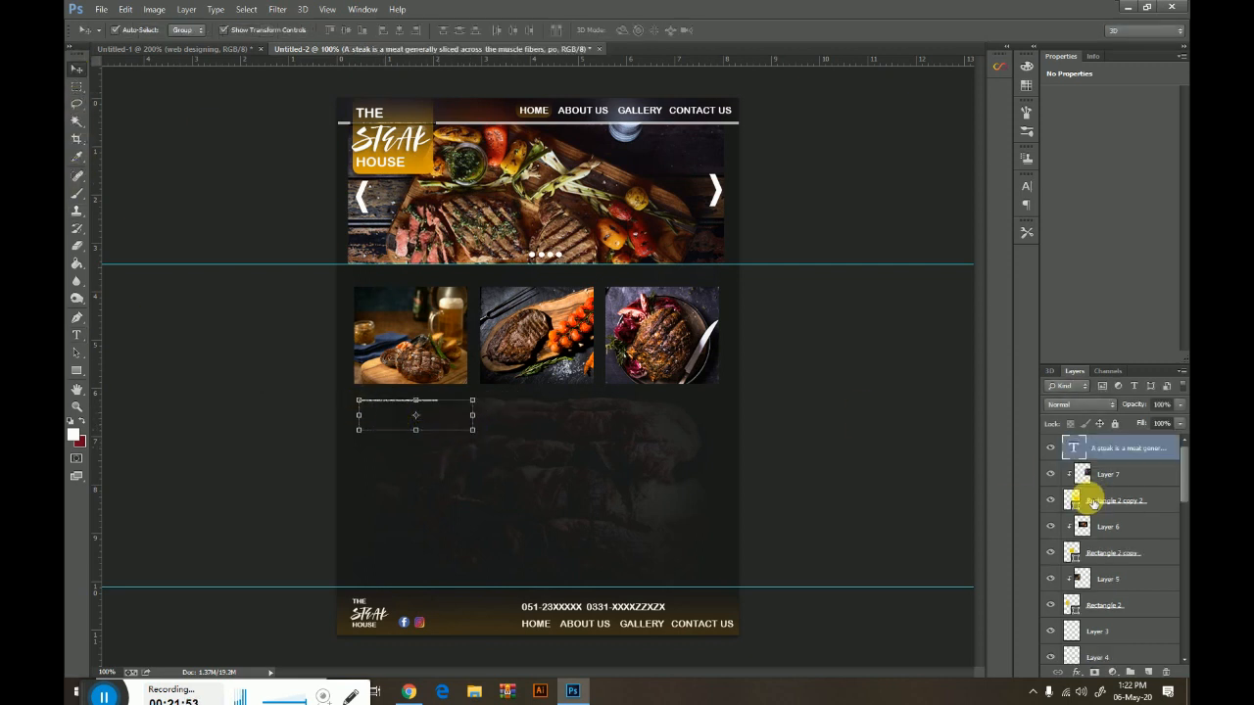
Set the font size of the steak description text to 11 pt
double_click(1075, 448)
click(343, 30)
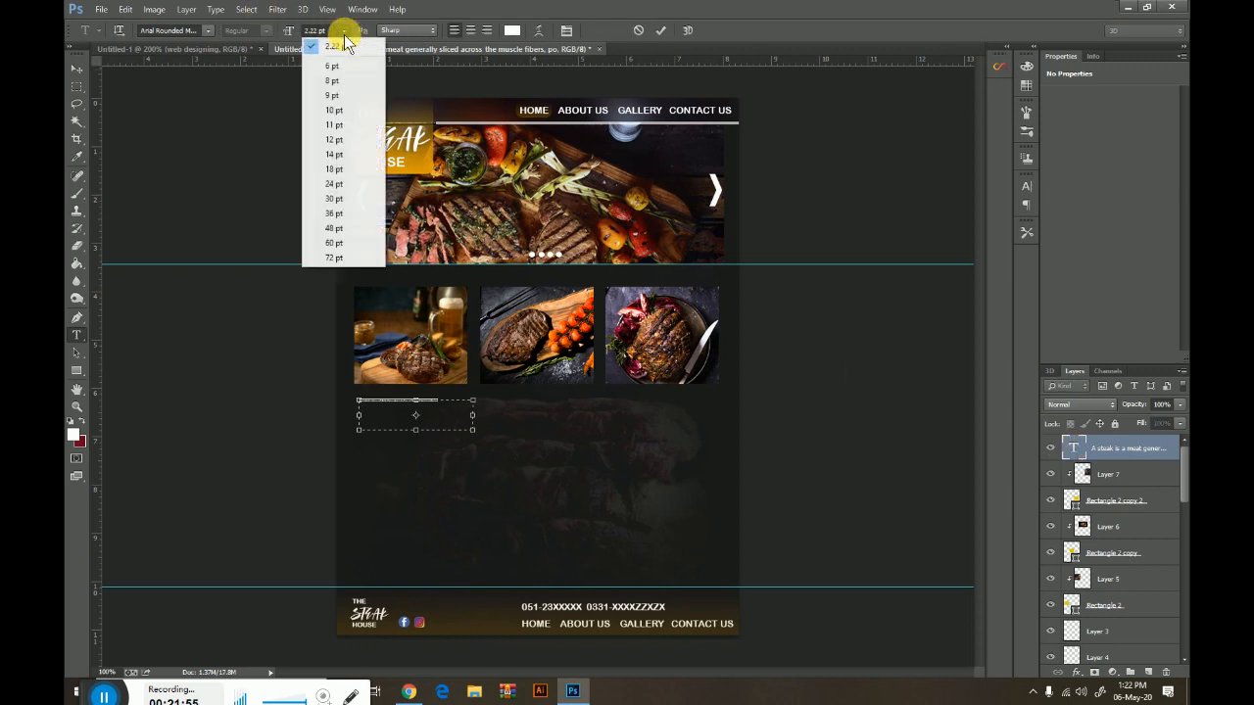
click(343, 212)
click(342, 30)
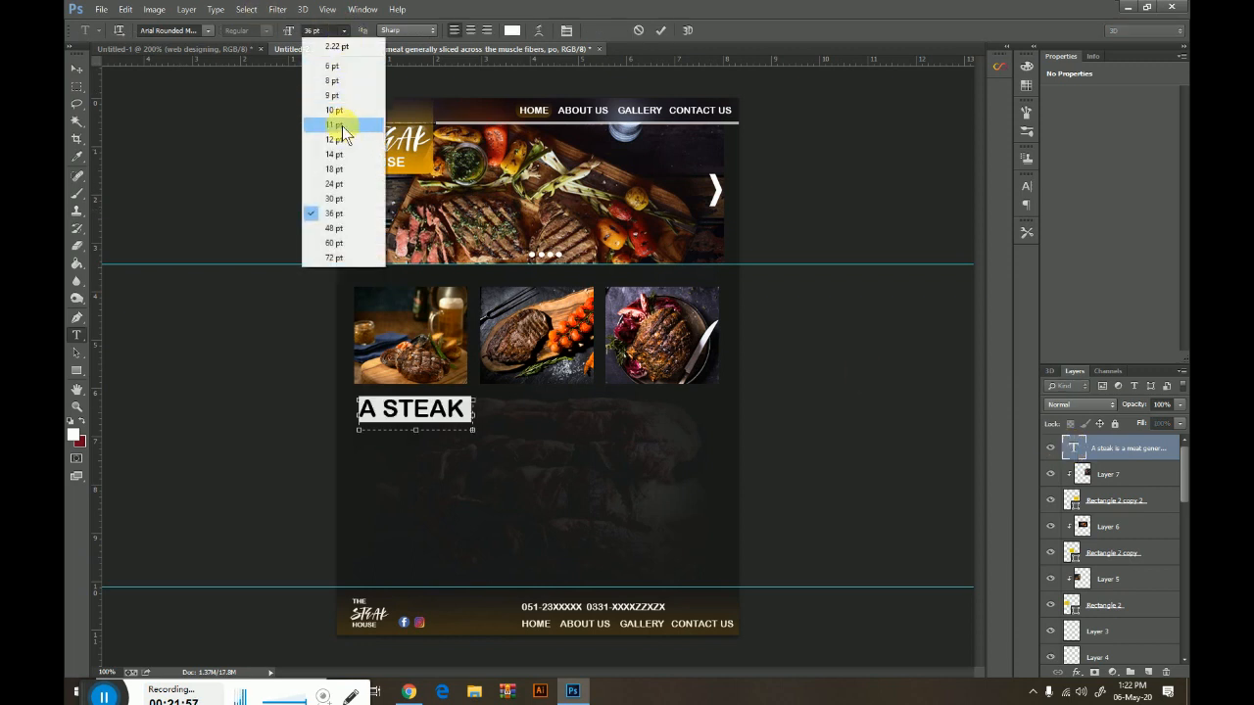
click(341, 127)
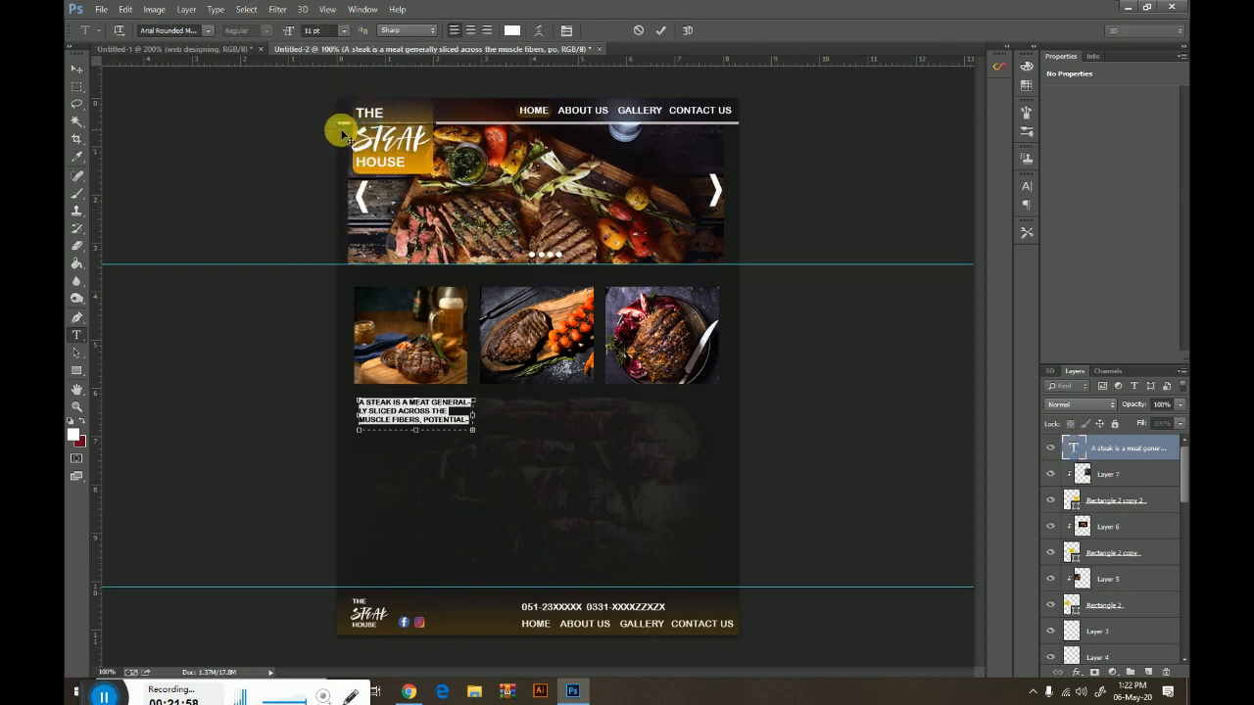
Align the description under the first photo, duplicate it below the second and third photos, and deselect
click(76, 69)
drag(415, 404, 691, 412)
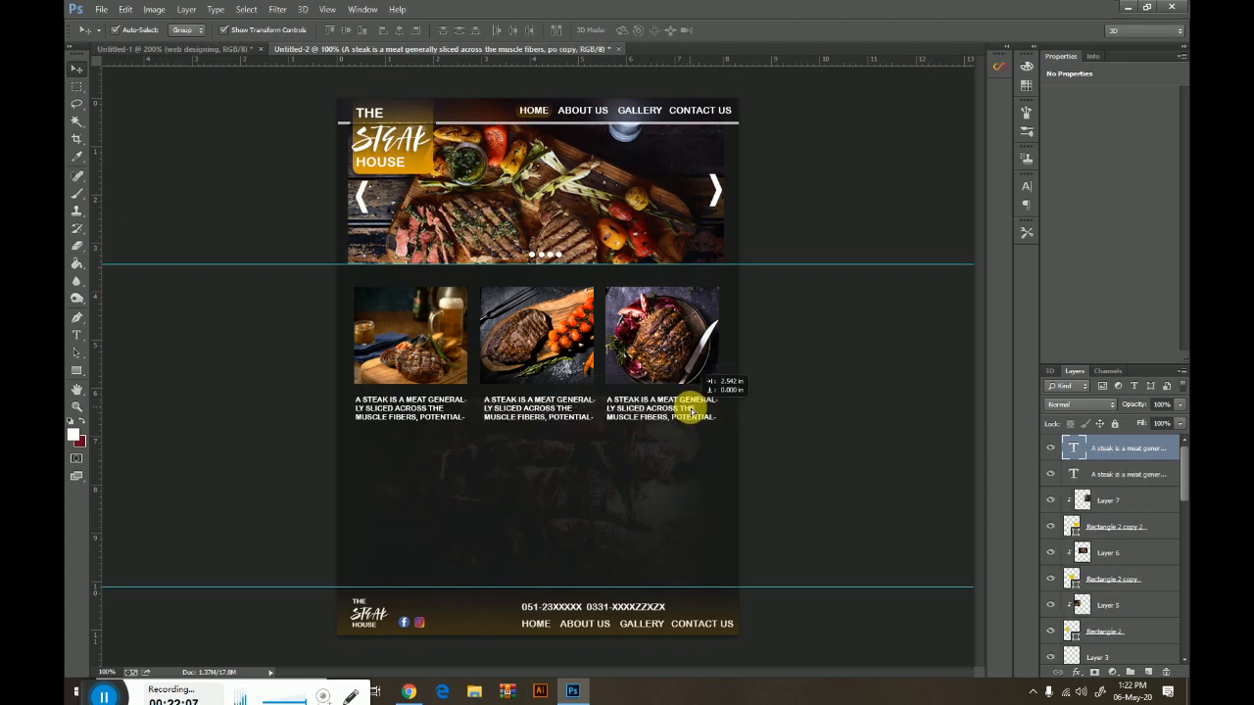
click(850, 402)
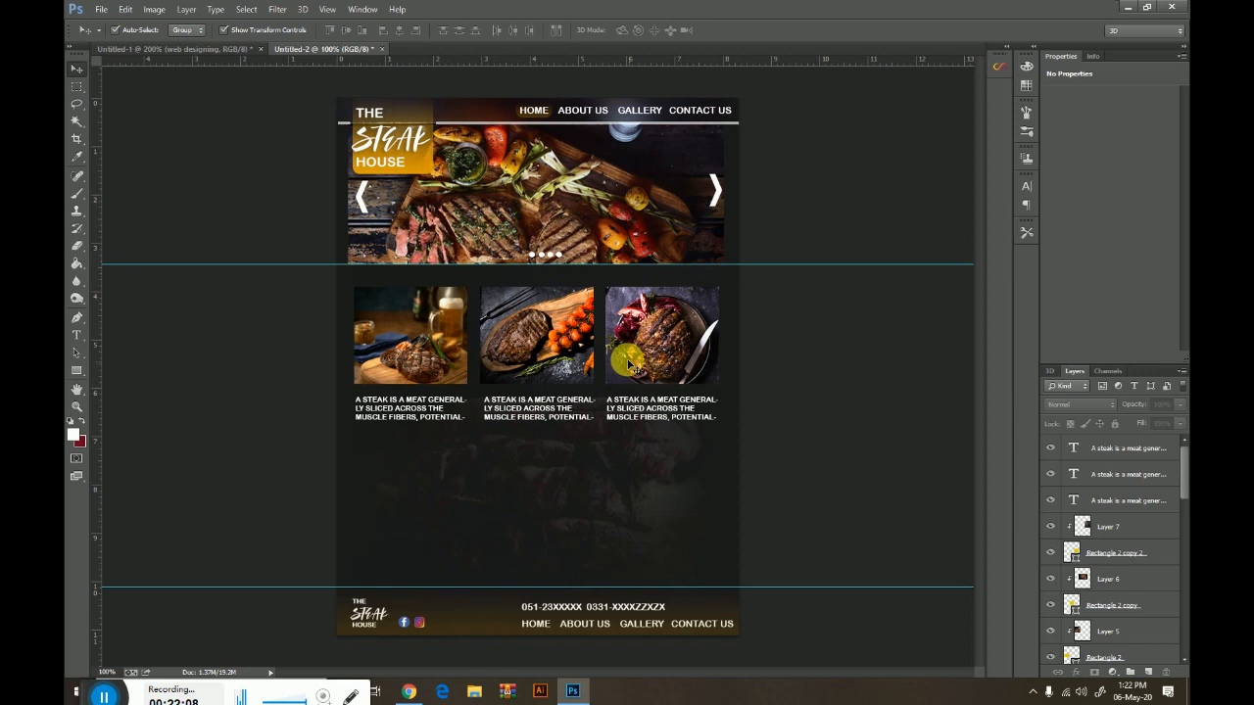
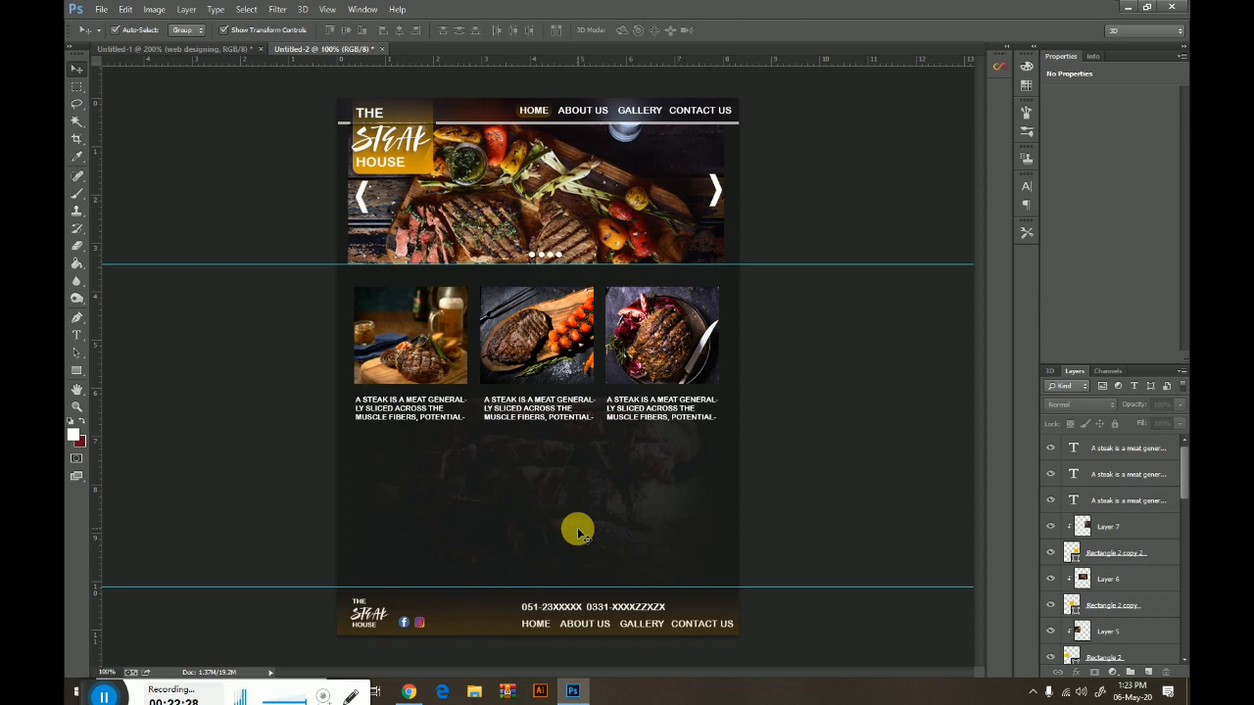
Switch to Chrome and run a Google search for "master chef"
click(410, 691)
scroll(403, 431, up, 3)
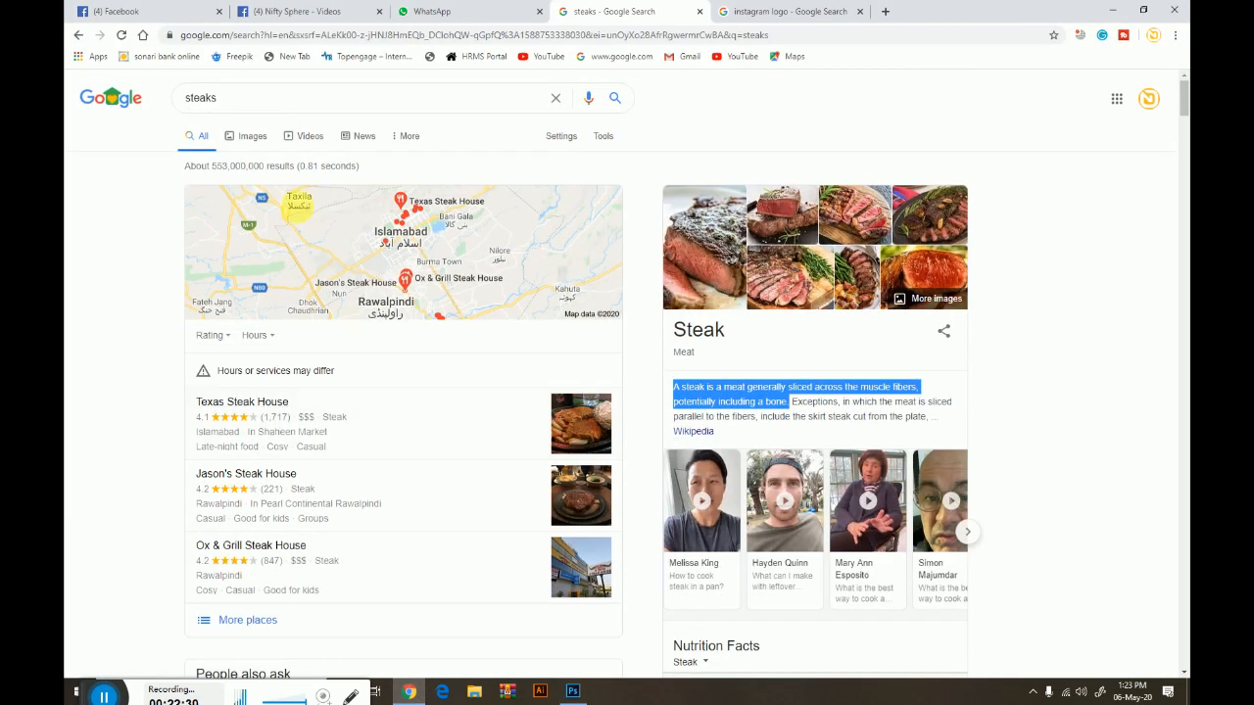
drag(283, 102, 65, 90)
text(master chef)
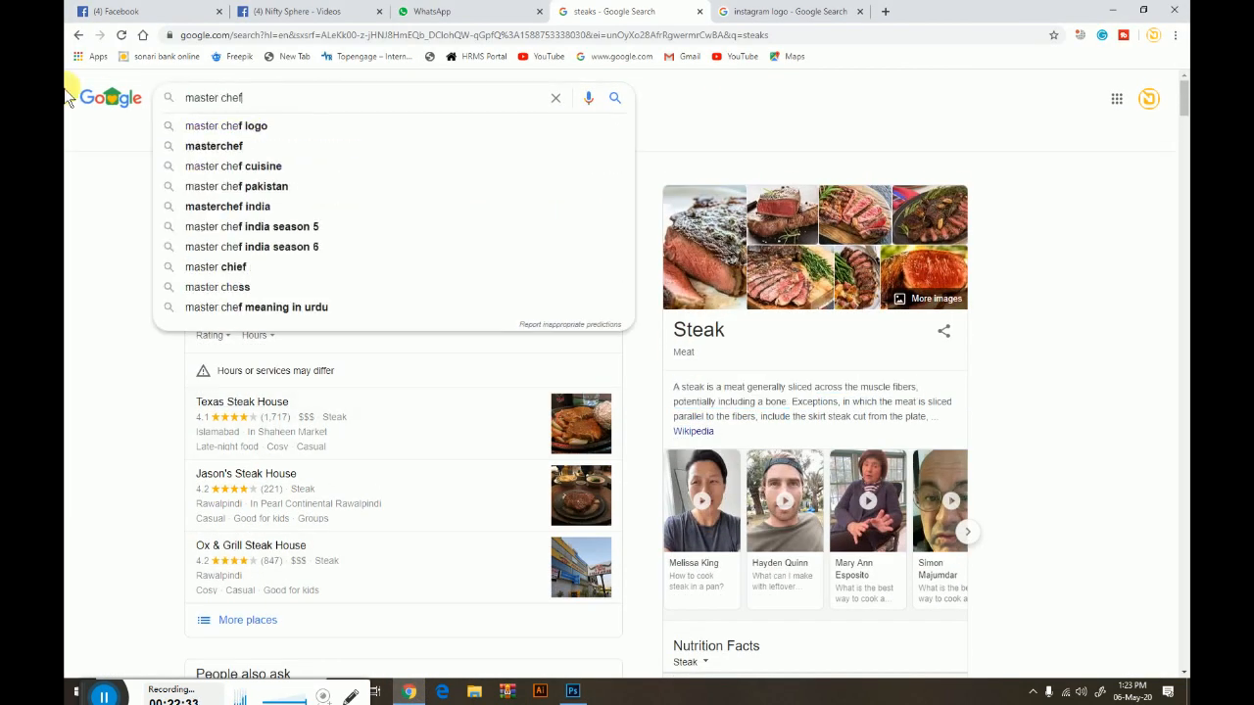
key(Return)
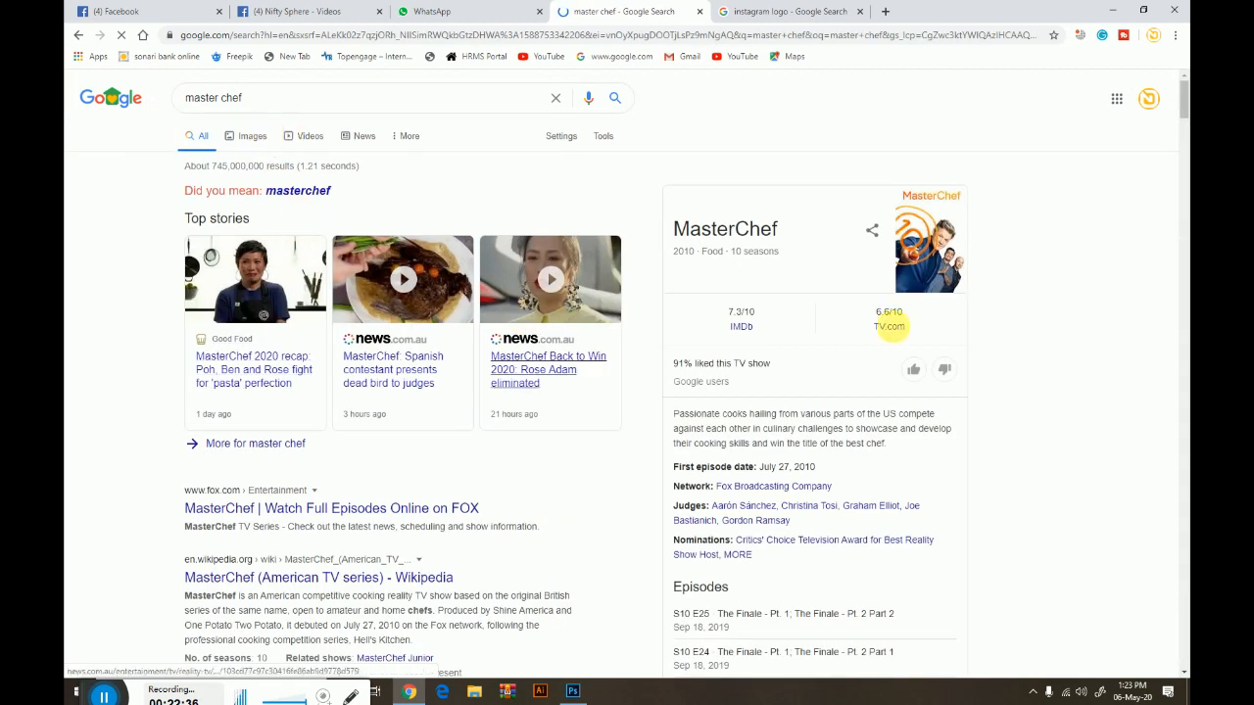
Show the image results for "master chef", open the photo of the chef in a white jacket with crossed arms, and copy it
click(248, 144)
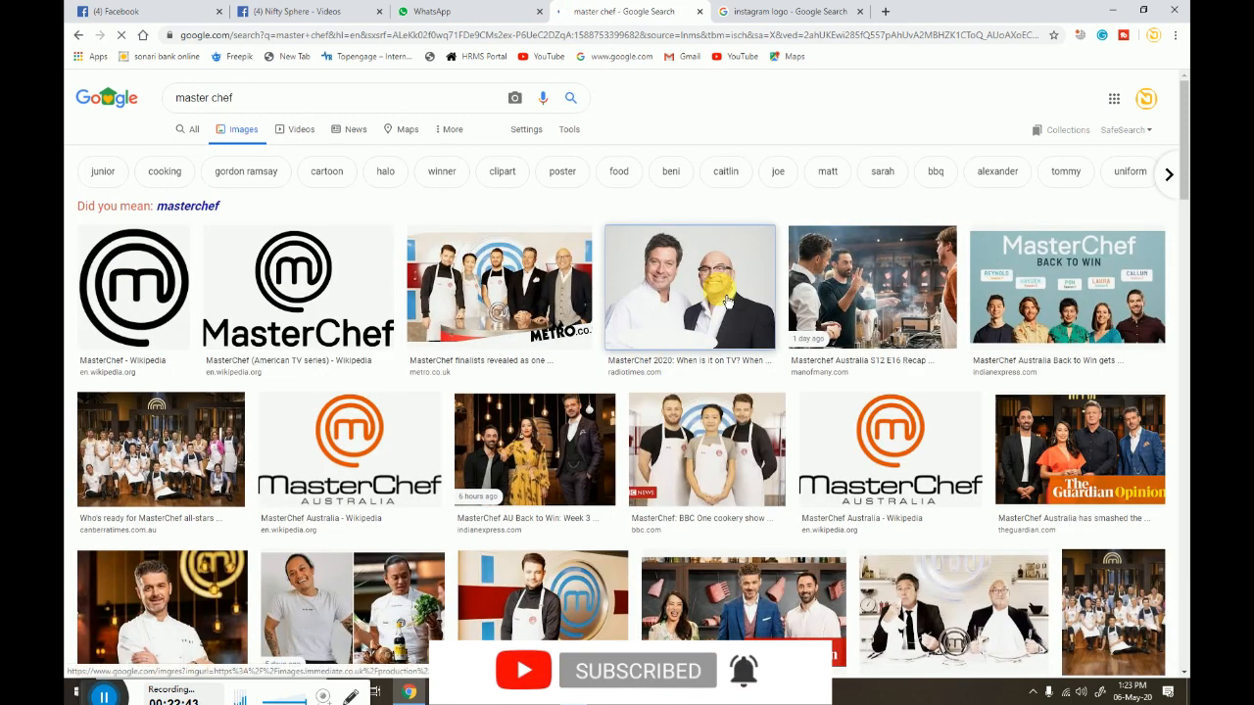
click(728, 302)
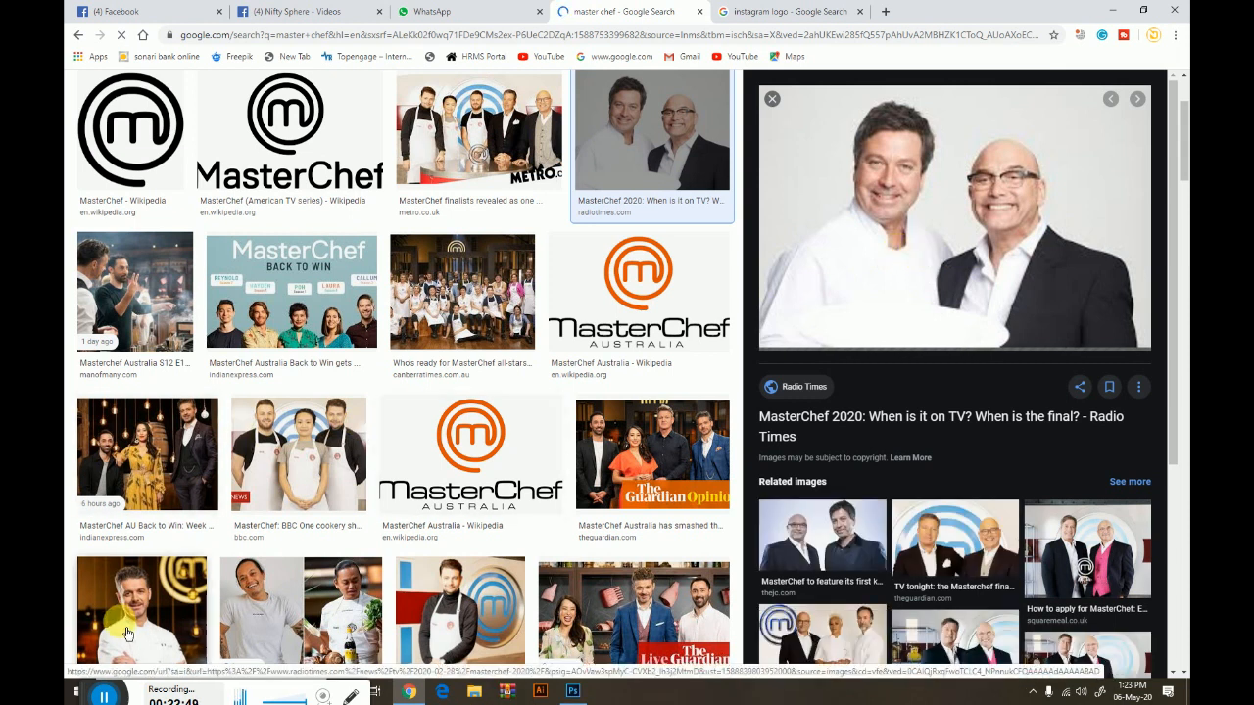
click(117, 600)
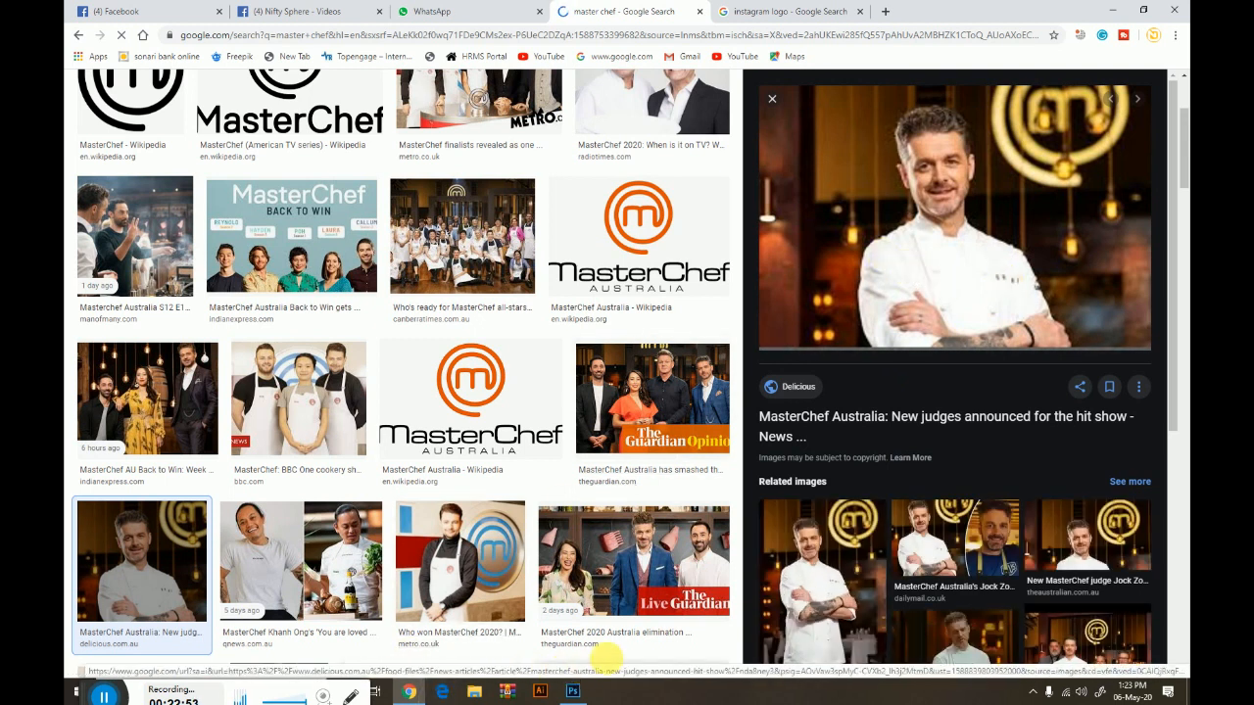
right_click(902, 314)
click(950, 467)
Switch to Photoshop, paste the chef photo, scale it down, and place it in the empty area below the steak descriptions
click(573, 690)
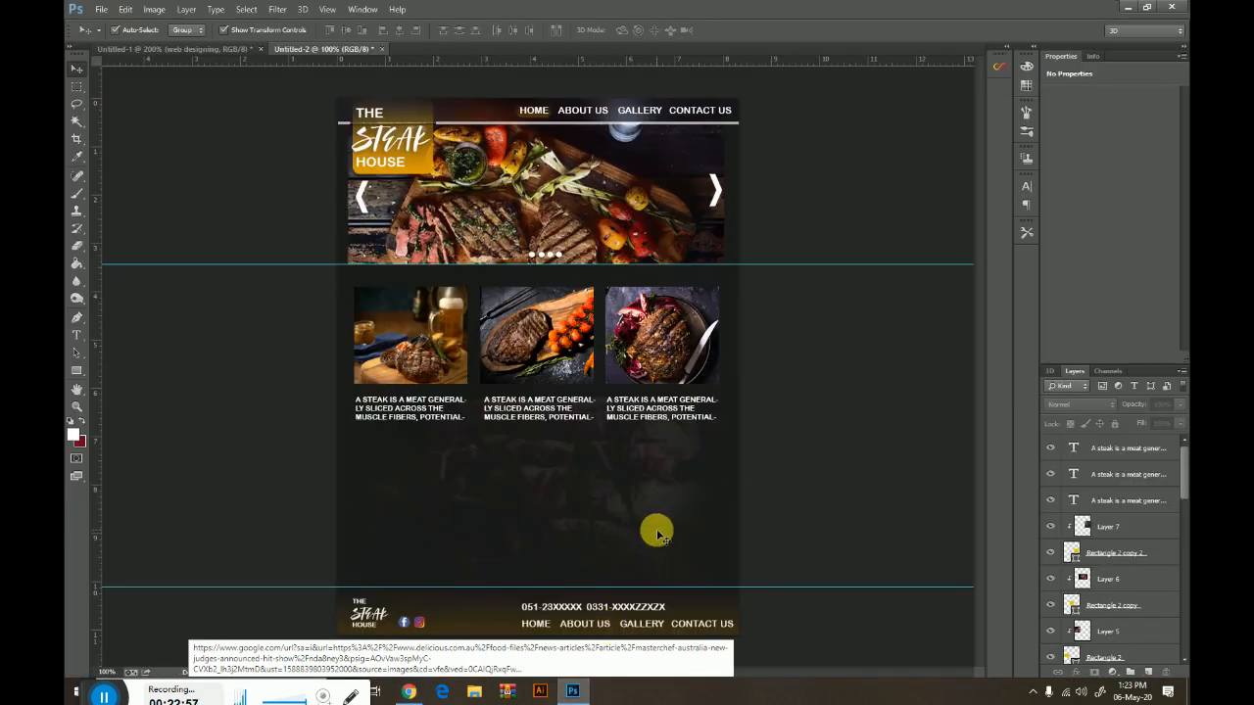
key(ctrl+v)
drag(337, 198, 716, 432)
drag(737, 478, 580, 481)
key(Return)
Draw a circle of about 127 × 128 px with the Ellipse tool in the empty area beside the chef photo
drag(84, 375, 132, 400)
drag(443, 467, 517, 538)
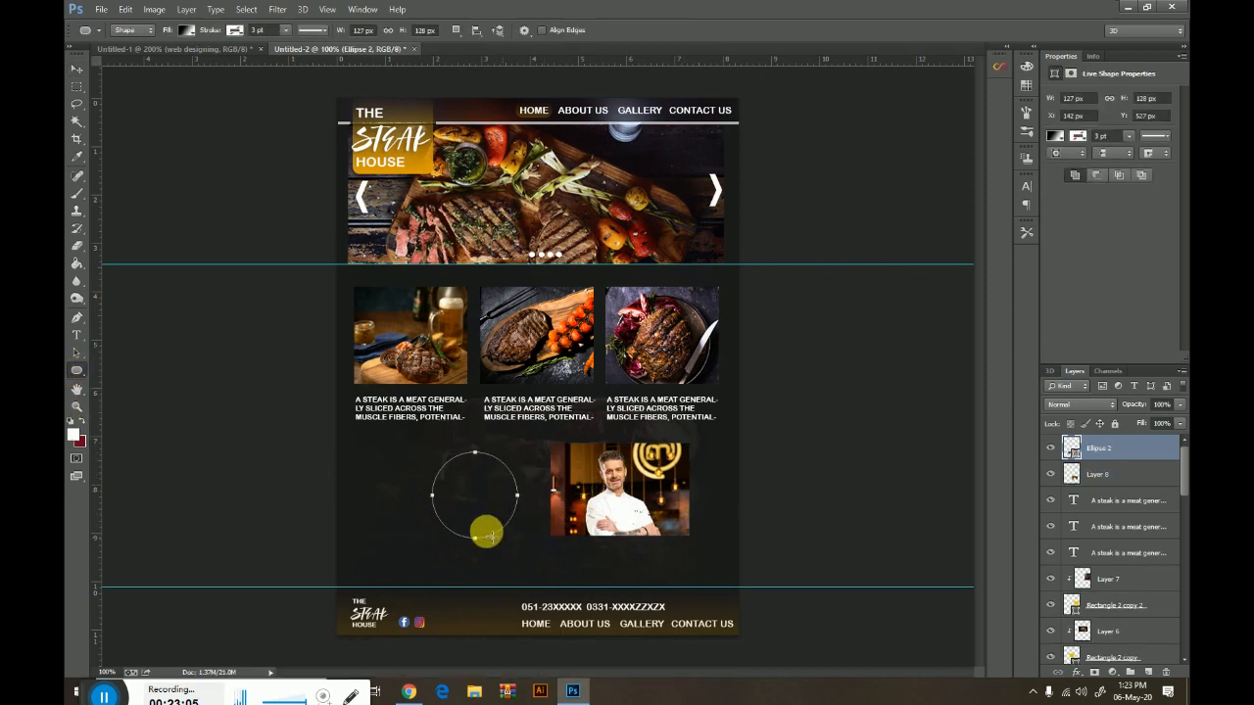
click(76, 70)
Place the chef photo over the circle, stack its layer above the ellipse, and clip it to the circle
click(688, 497)
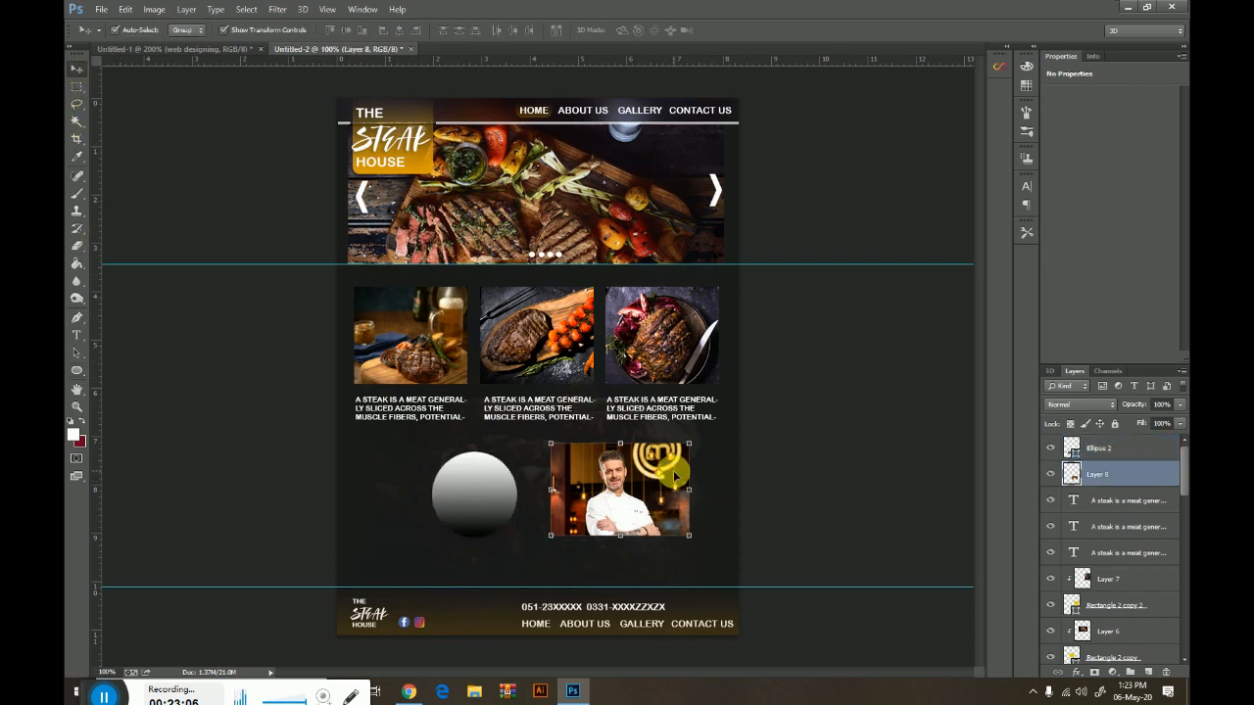
drag(598, 490, 439, 495)
drag(1105, 474, 1120, 449)
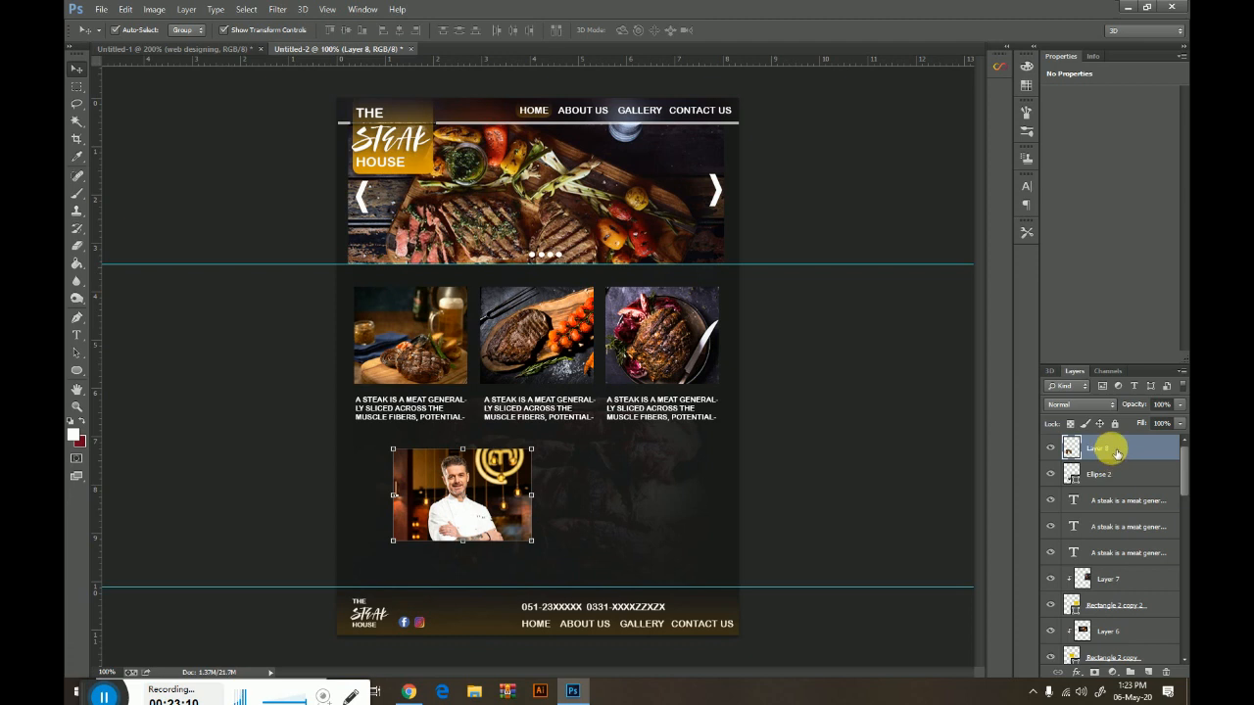
right_click(1117, 453)
click(967, 313)
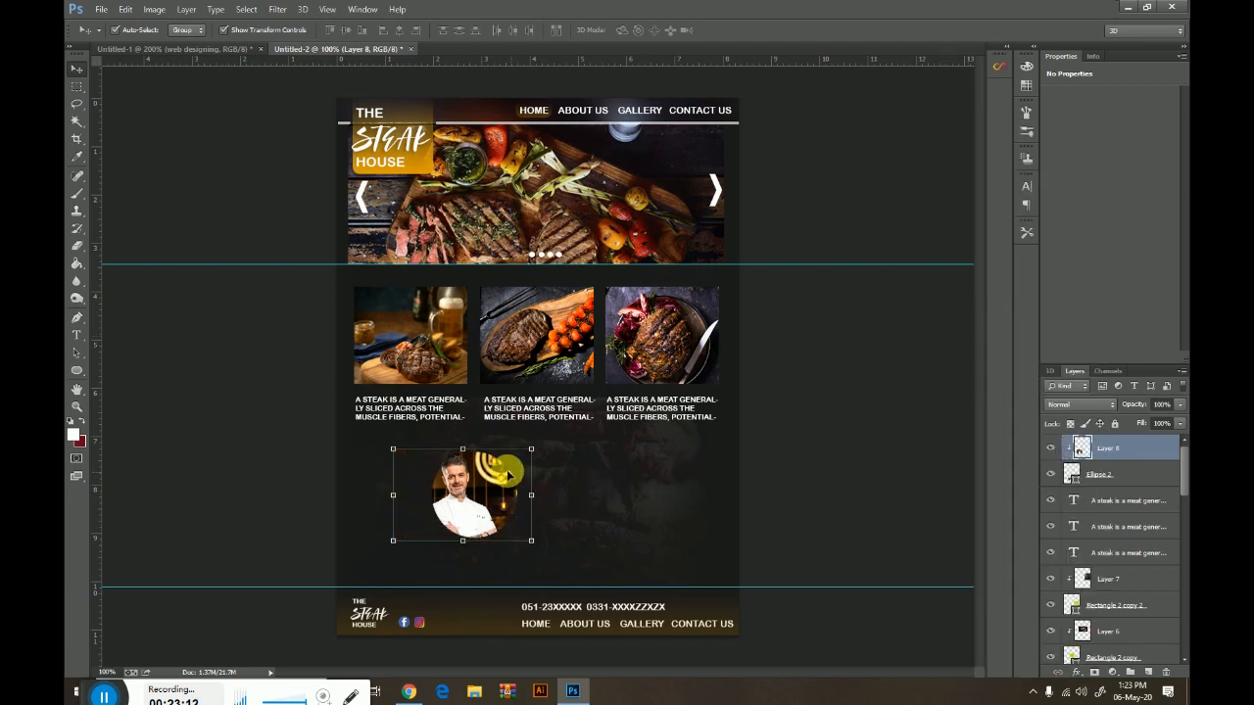
Position the circular chef photo below the third steak description and merge the photo and ellipse layers
drag(495, 475, 683, 492)
shift+click(1100, 474)
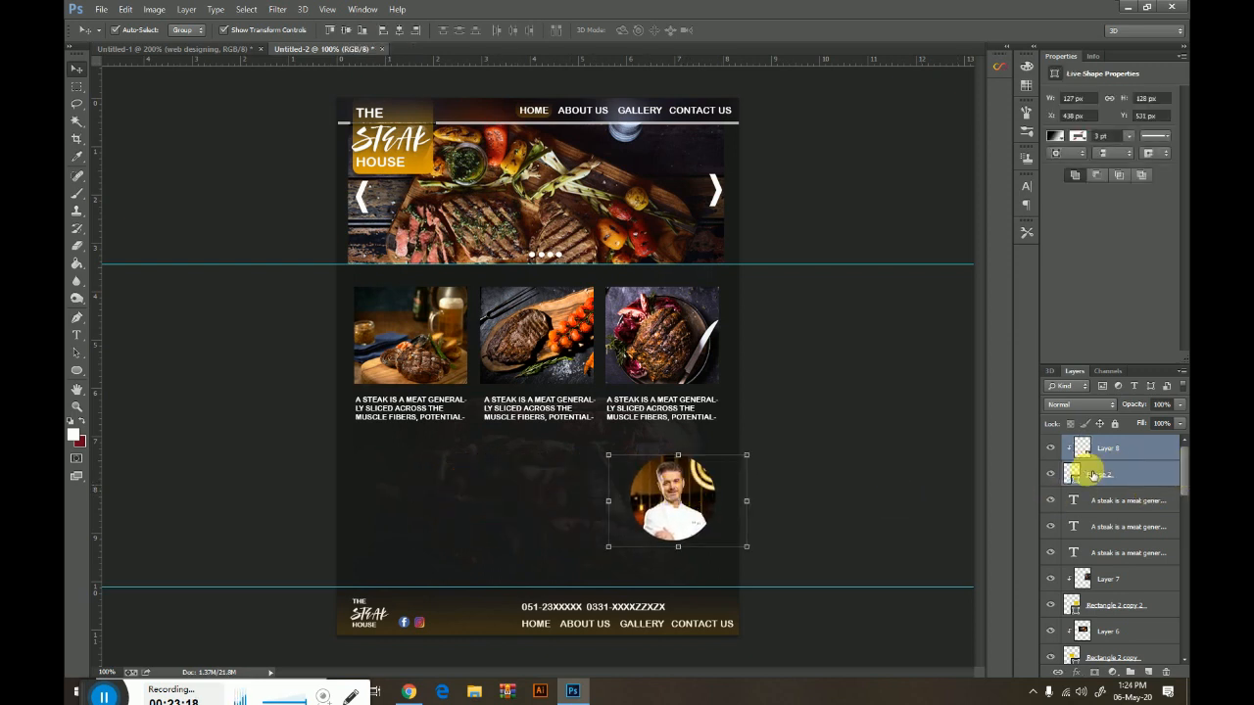
right_click(1115, 453)
click(965, 468)
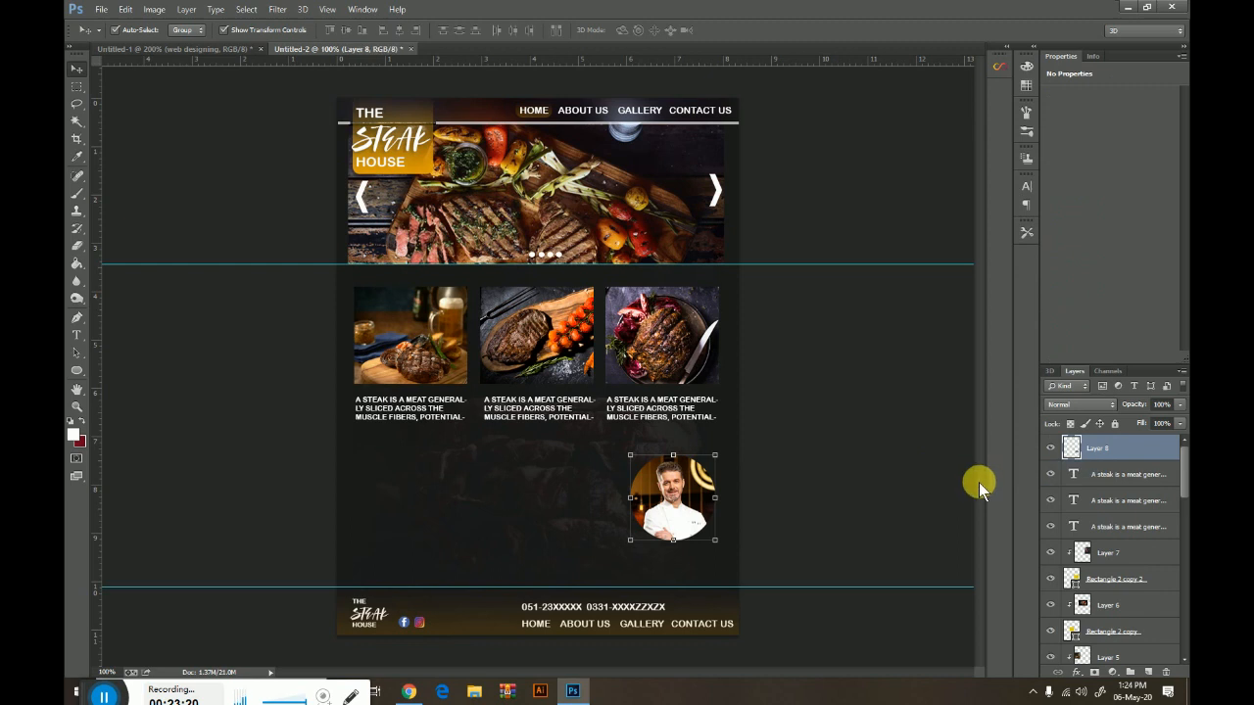
Add a white 6 px outside stroke with opacity lowered to about 22% to the circular chef photo
click(1078, 672)
click(1073, 507)
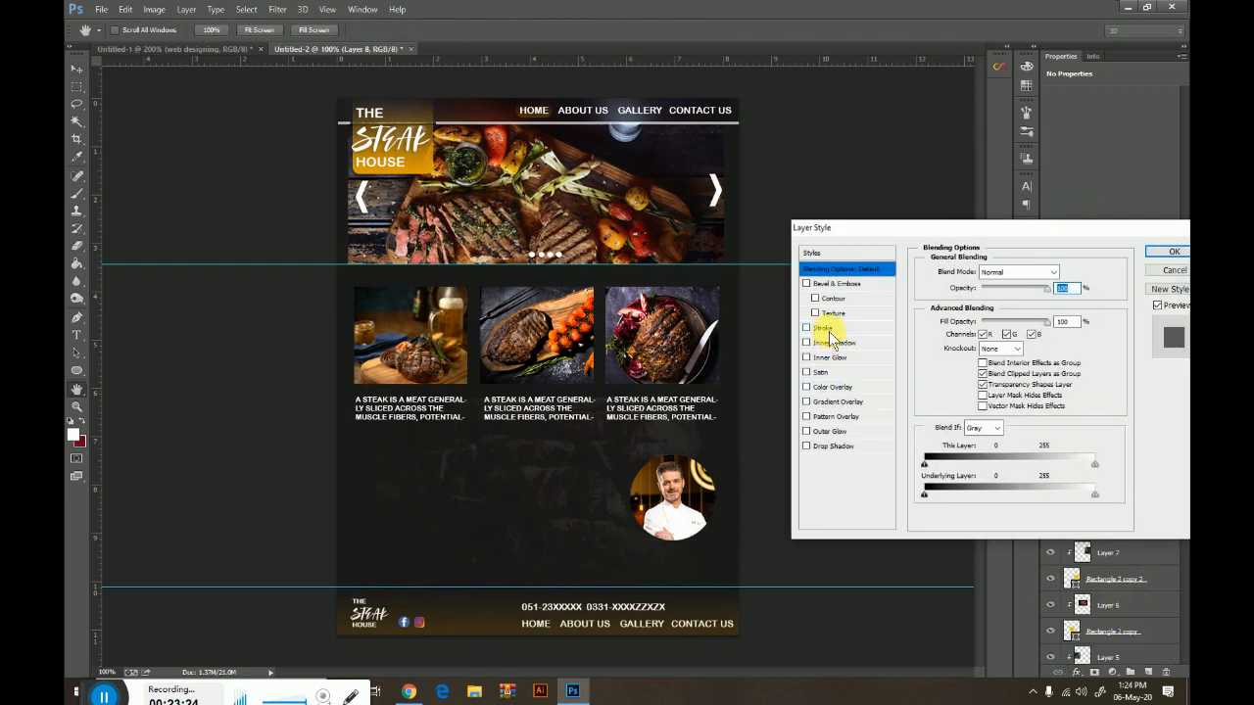
click(826, 329)
click(955, 363)
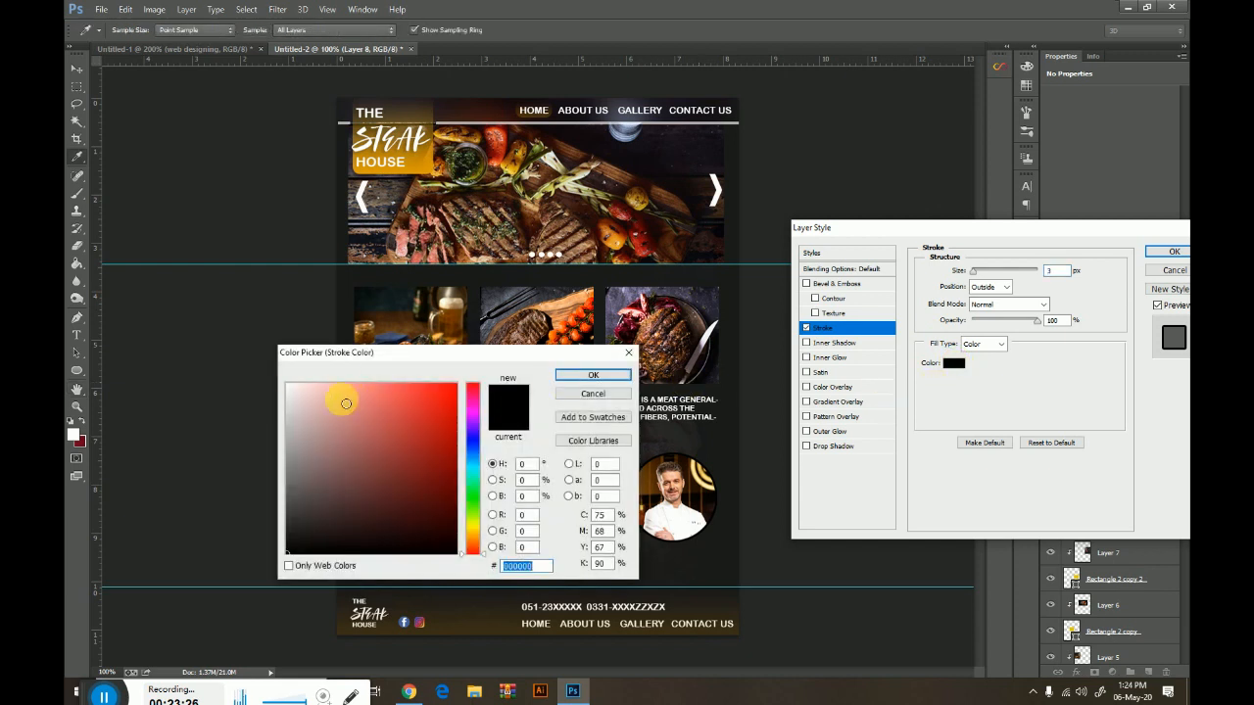
drag(346, 403, 258, 356)
click(592, 376)
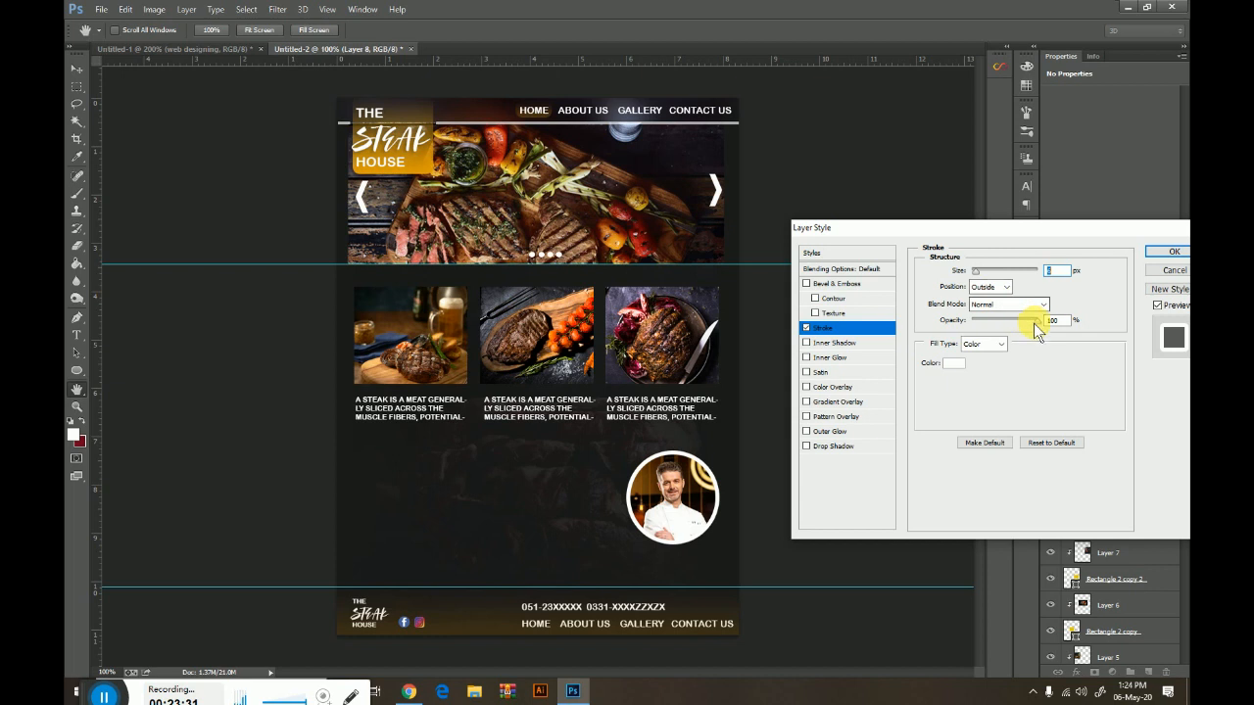
drag(1003, 321, 986, 320)
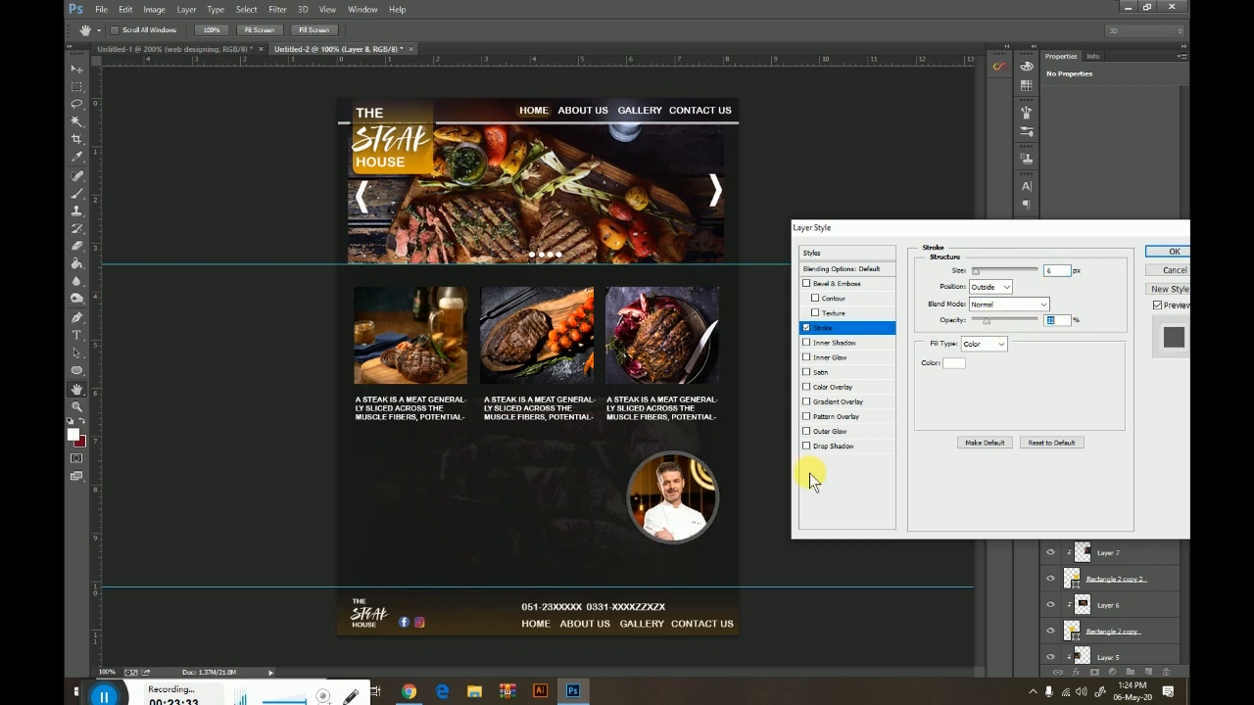
click(1156, 254)
Duplicate the circular chef photo beside the original and turn the copy black with Levels, using input black 253 and output white 0
click(663, 512)
drag(699, 491, 536, 482)
click(154, 9)
mouse_move(196, 43)
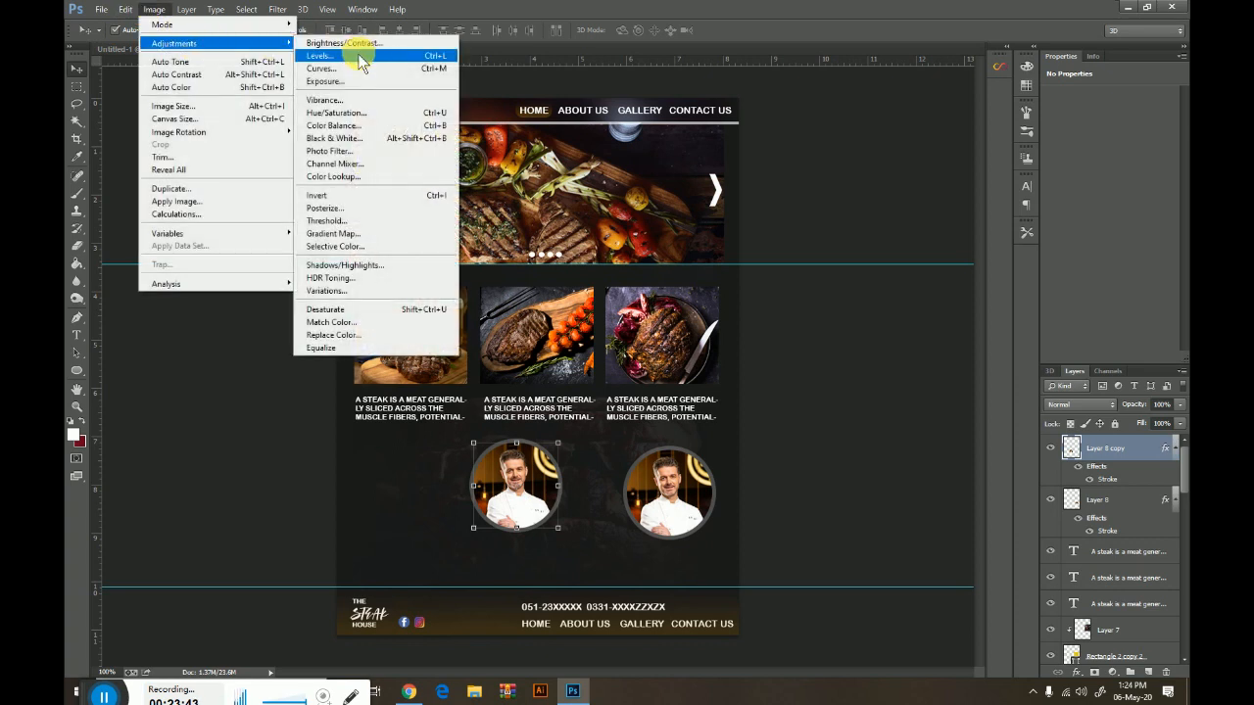
click(360, 57)
drag(886, 328, 737, 396)
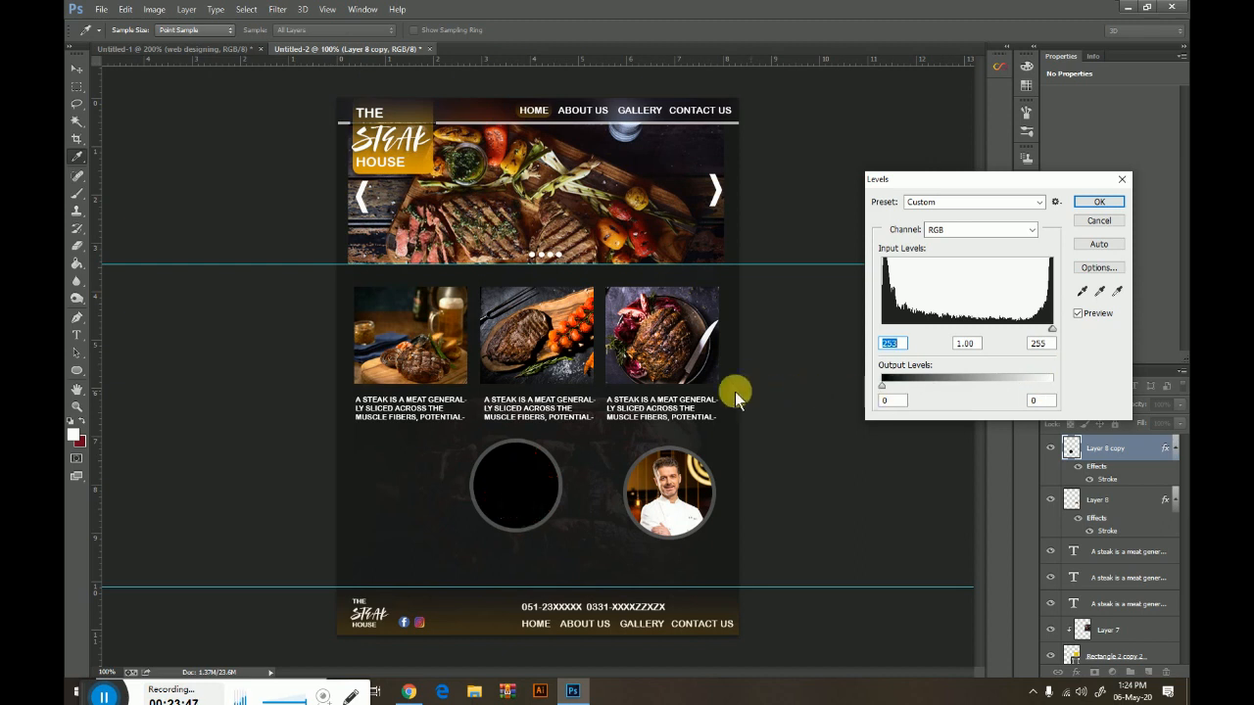
click(1097, 201)
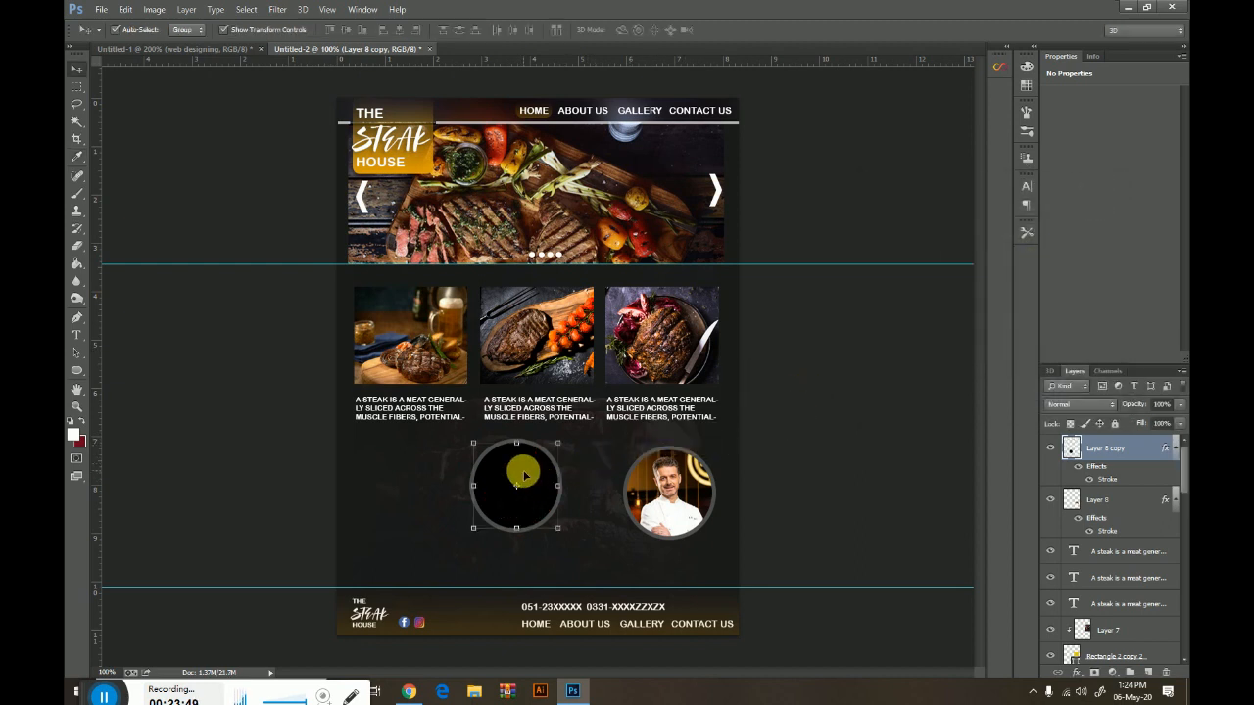
Move the black copy behind the chef photo and distort it into a flattened, slanted shadow shape at its lower edge
drag(541, 479, 694, 482)
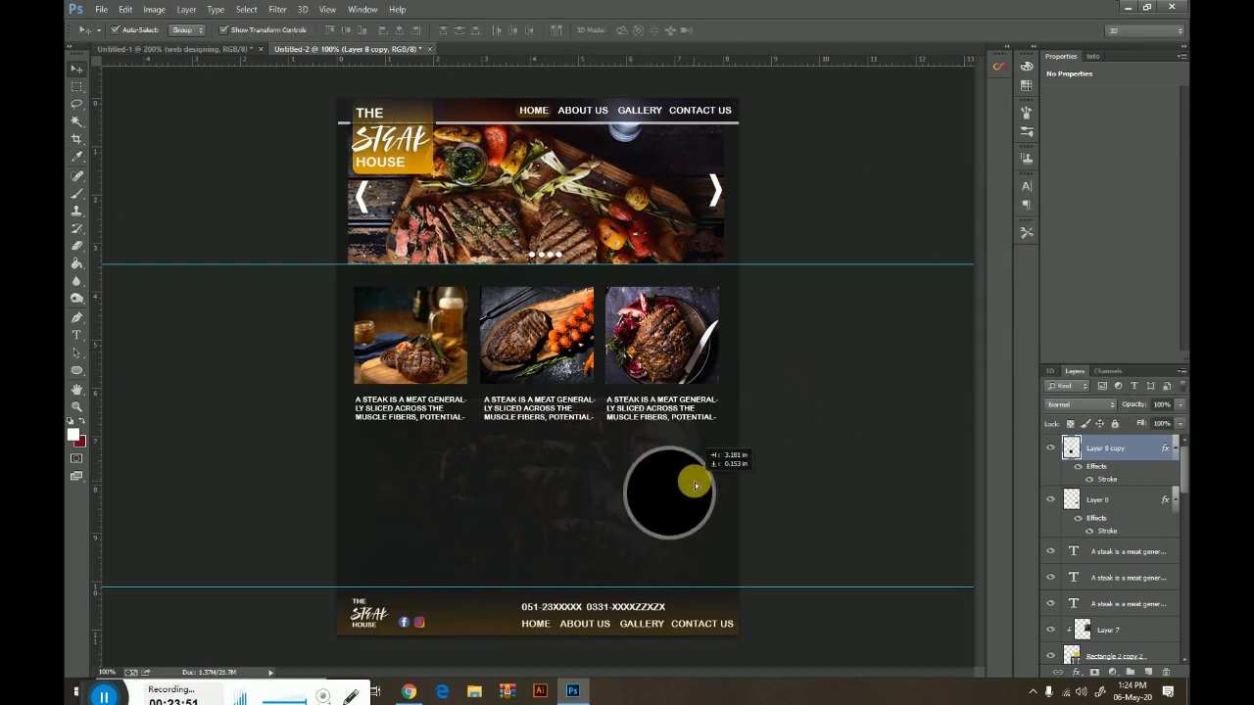
drag(1072, 446, 1092, 522)
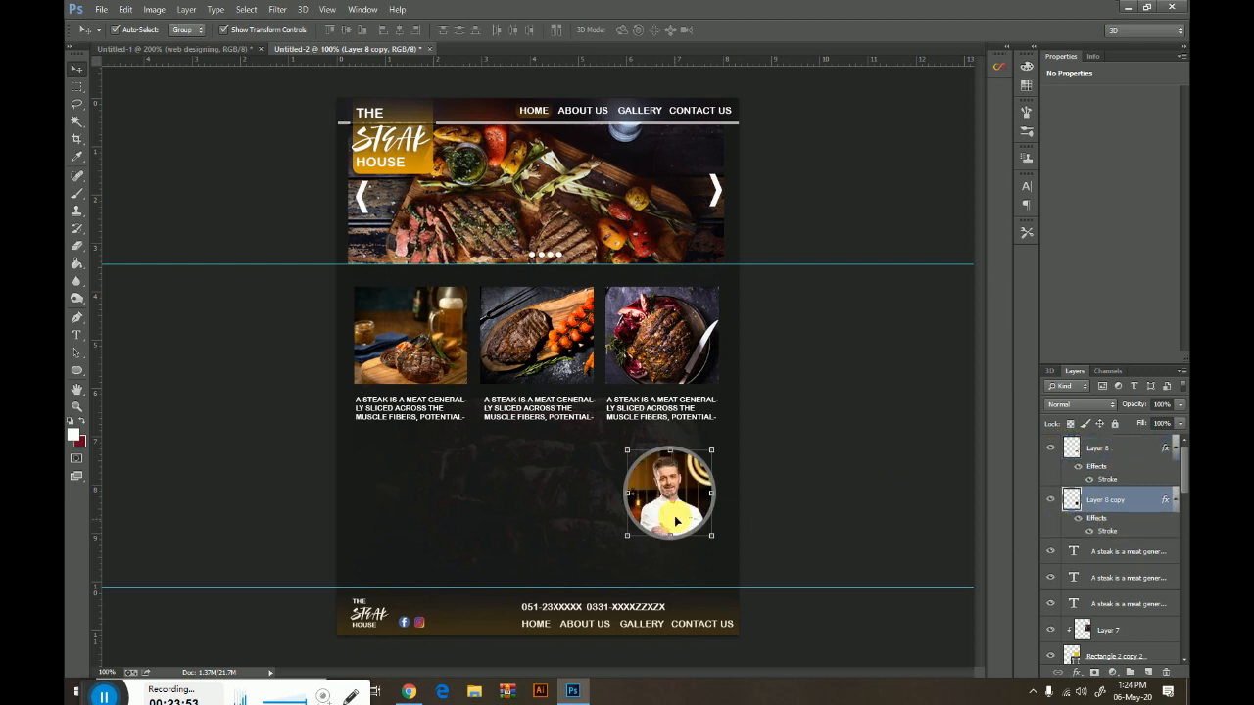
drag(627, 451, 613, 489)
drag(712, 451, 657, 507)
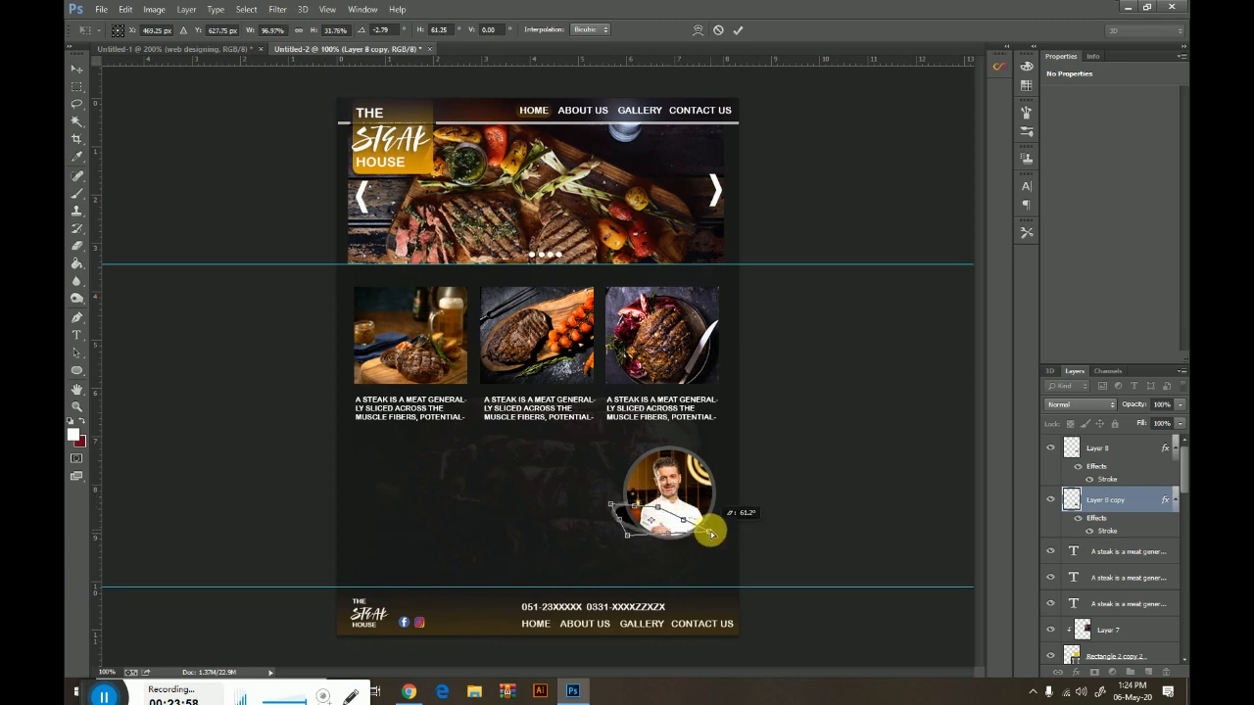
key(Return)
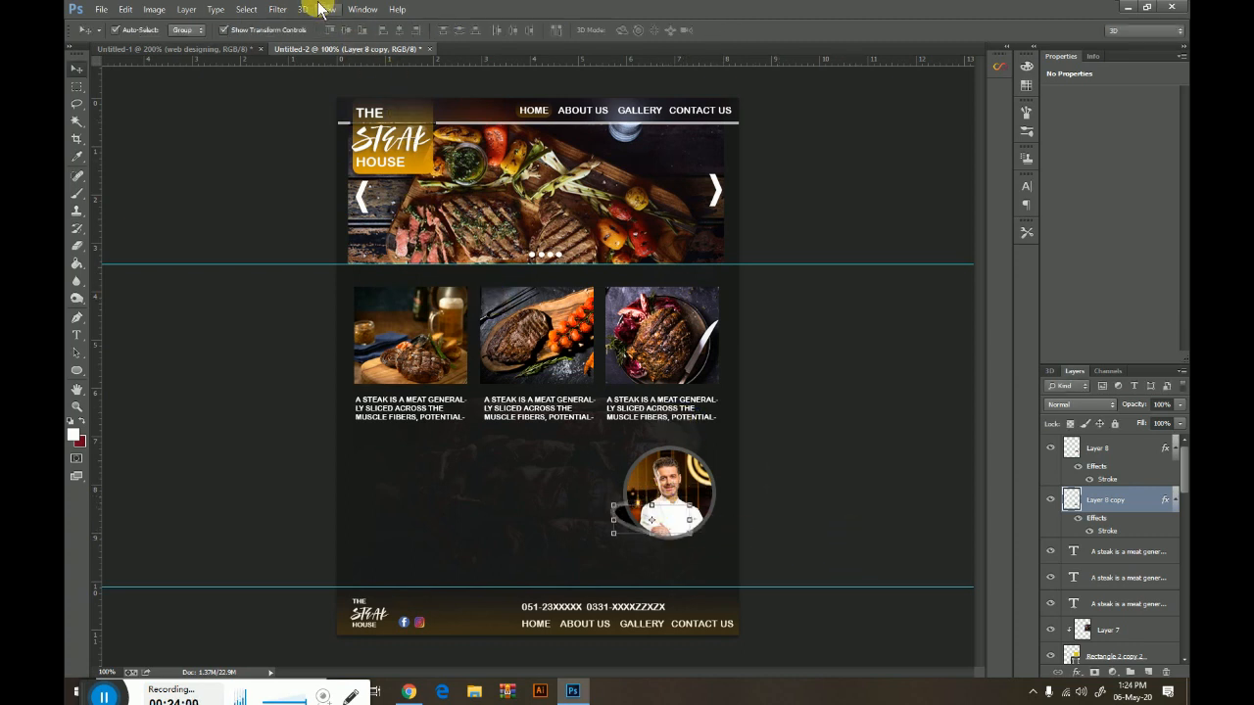
Apply a Gaussian Blur to the shadow copy, lower its layer opacity to about 15%, and deselect it
click(277, 9)
mouse_move(335, 159)
click(511, 252)
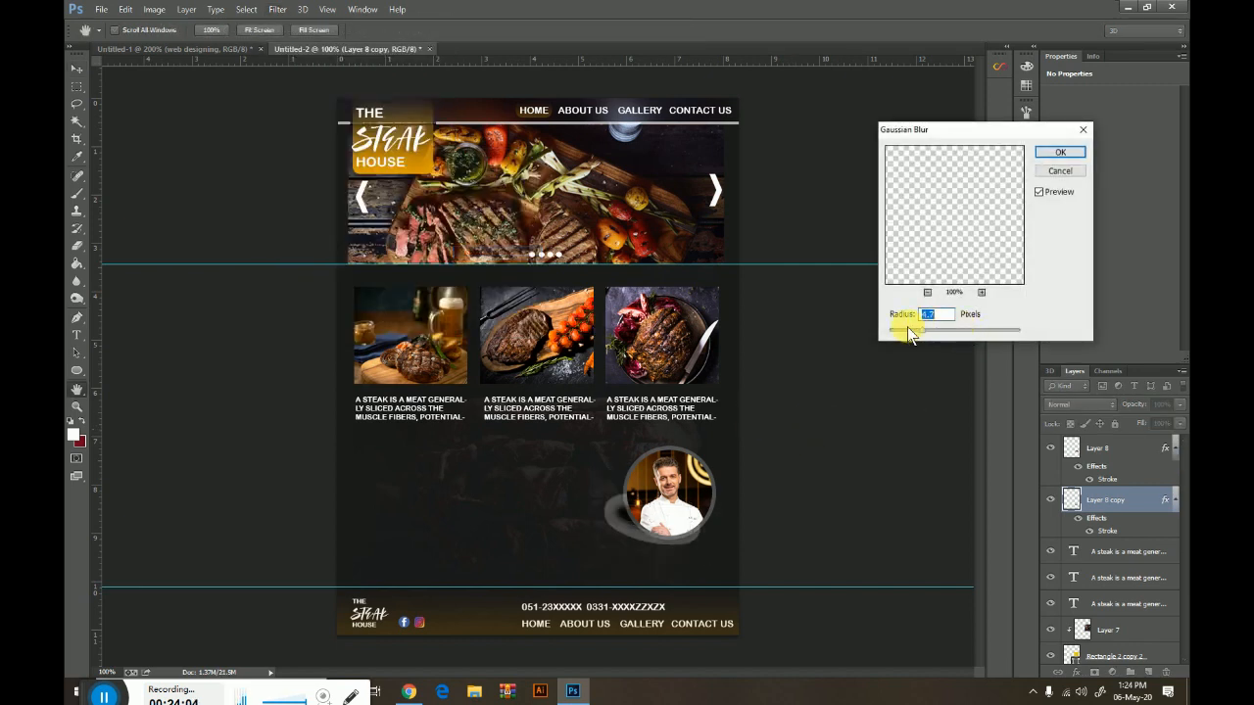
click(1060, 152)
drag(1180, 405, 1100, 431)
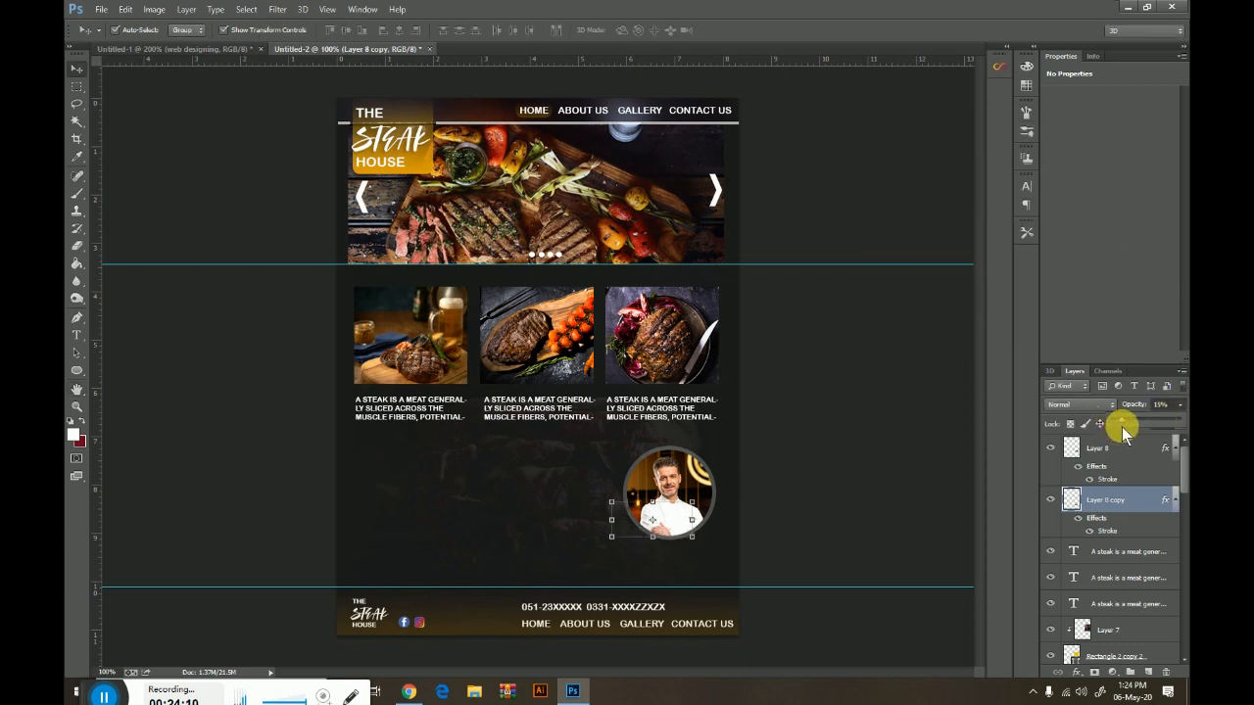
click(866, 511)
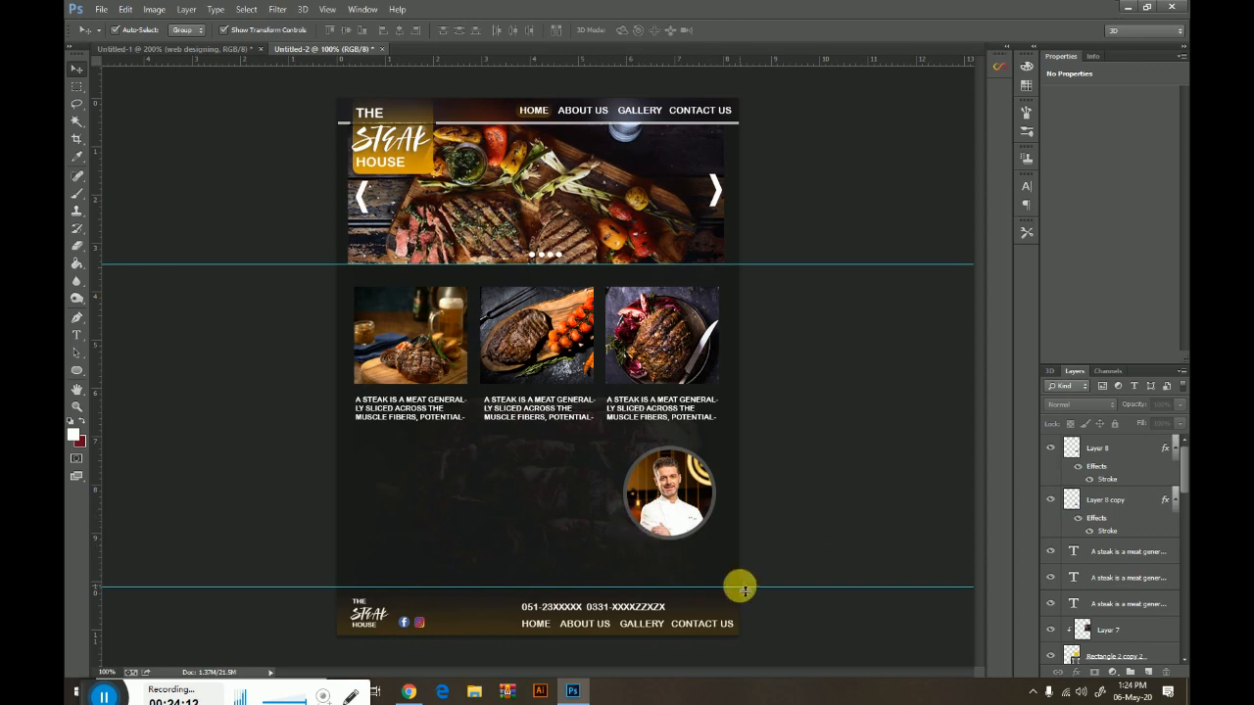
Switch to Chrome and run a new Google web search for "master chef"
click(410, 691)
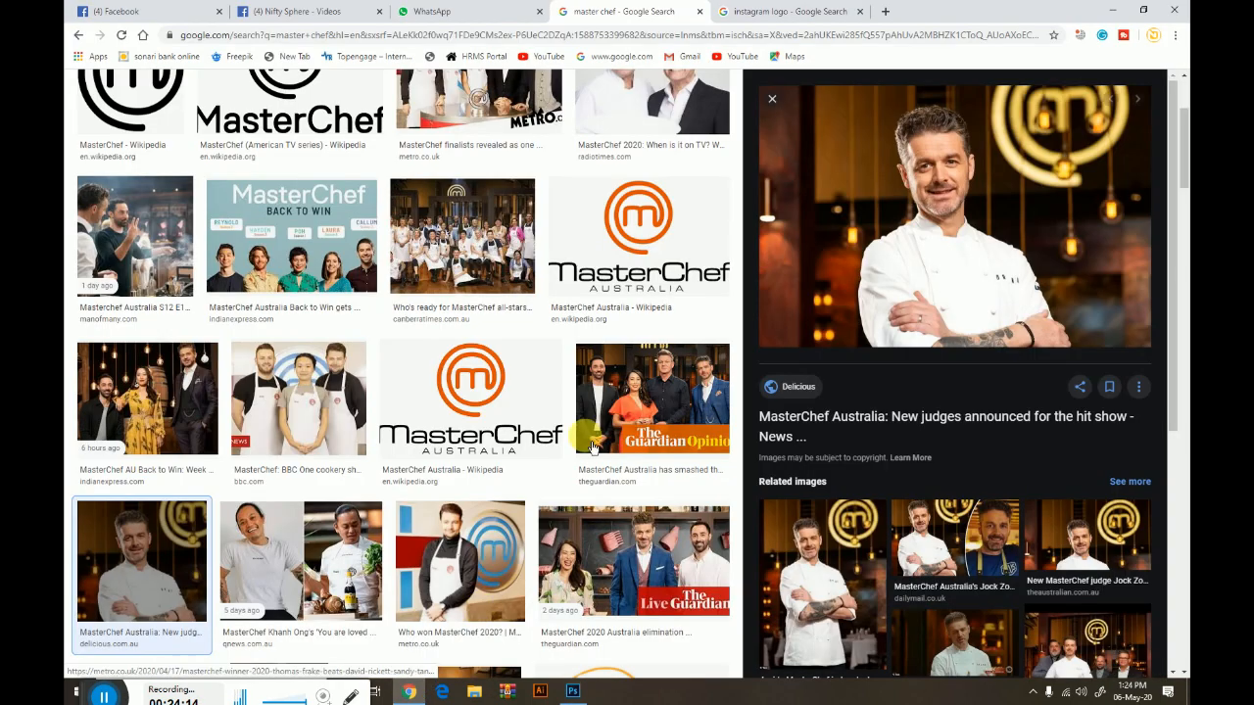
scroll(154, 181, up, 3)
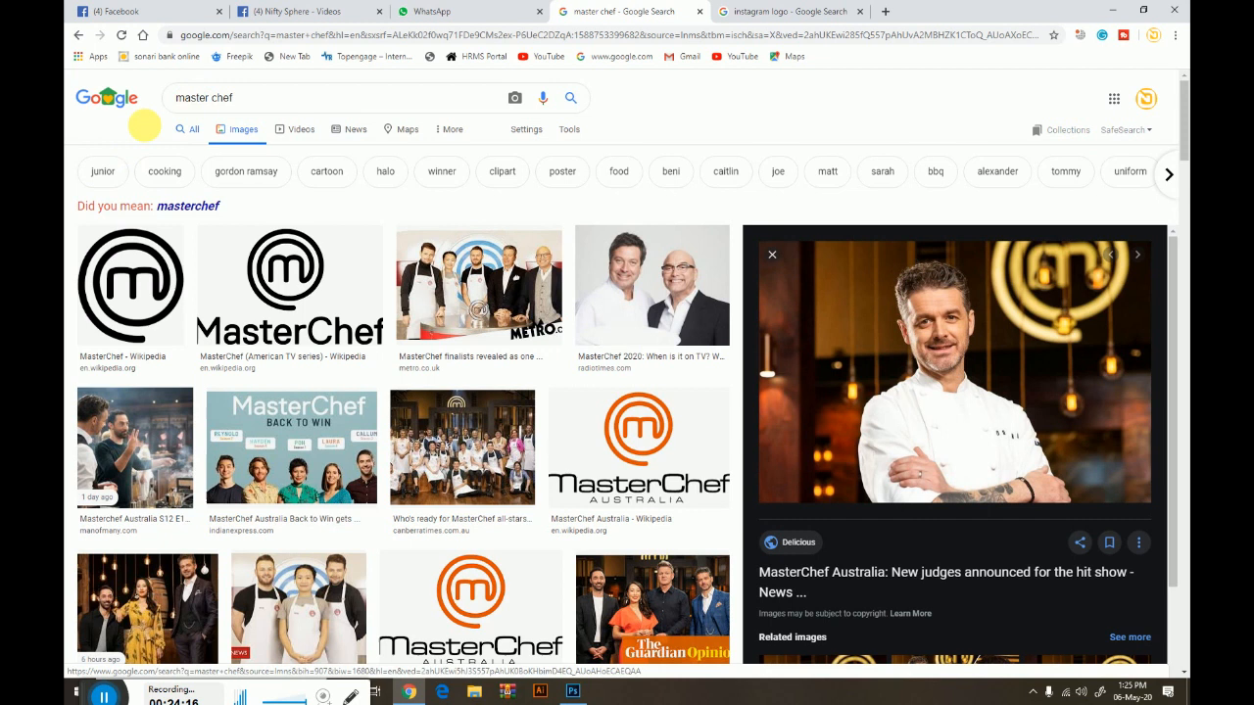
click(110, 98)
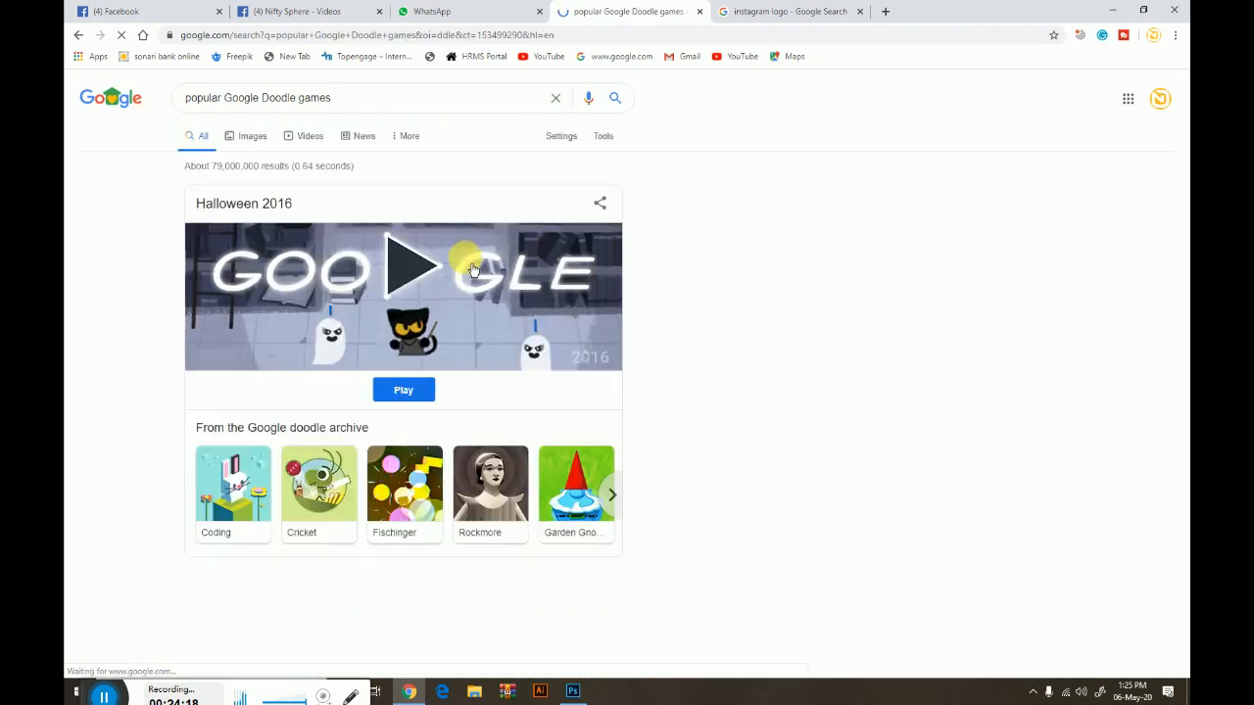
triple_click(362, 100)
text(masterc)
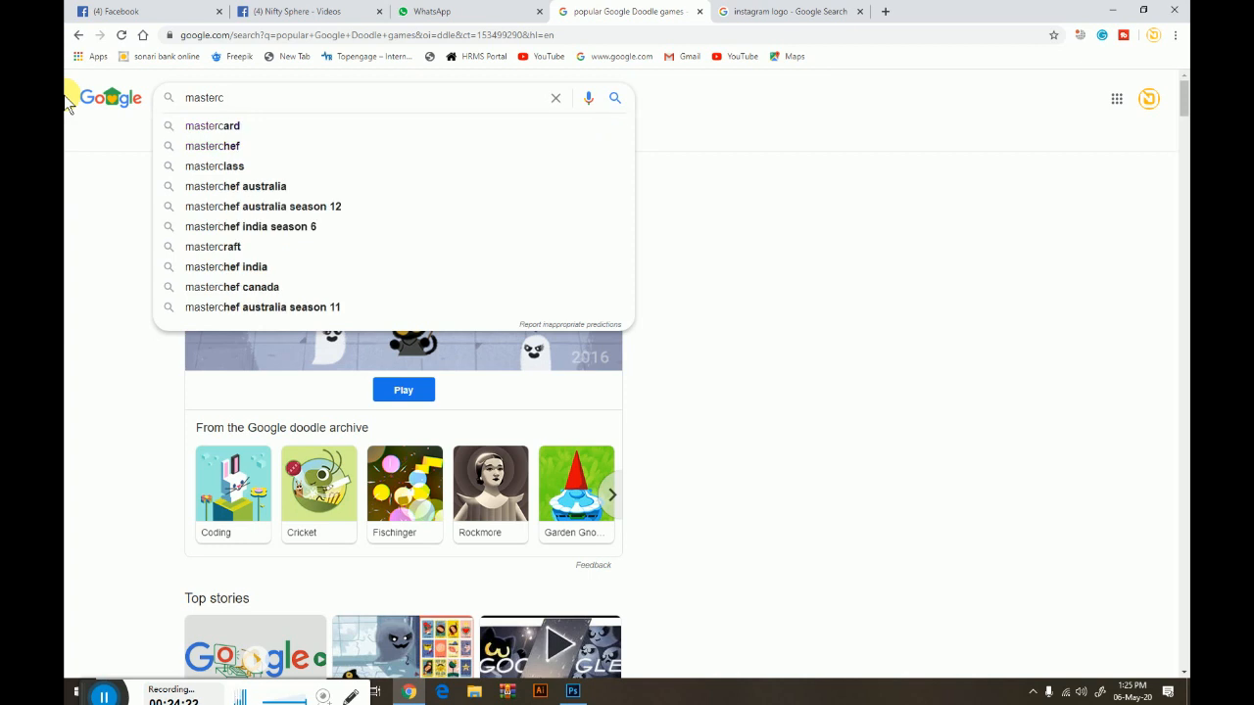
key(BackSpace)
text(chef)
key(Return)
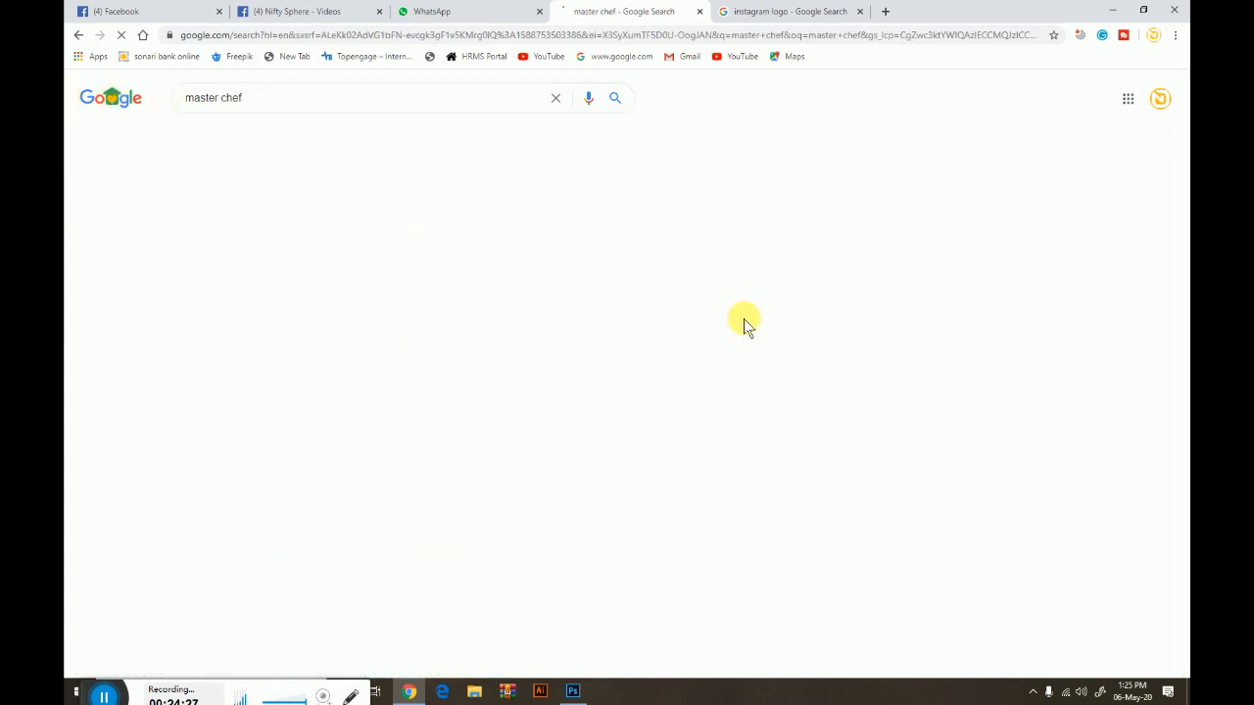
Copy the MasterChef show description that begins "Passionate cooks hailing from various parts of the US"
scroll(693, 324, down, 2)
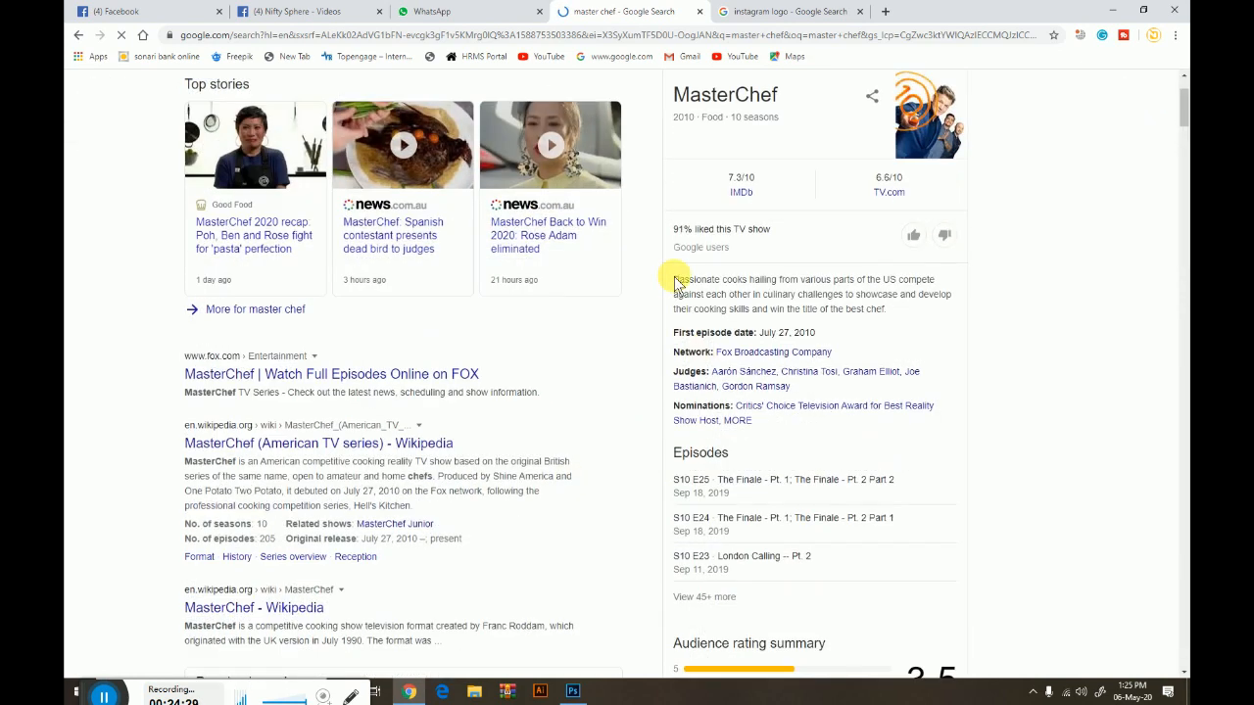
scroll(637, 343, up, 2)
drag(673, 413, 887, 447)
right_click(821, 423)
click(854, 435)
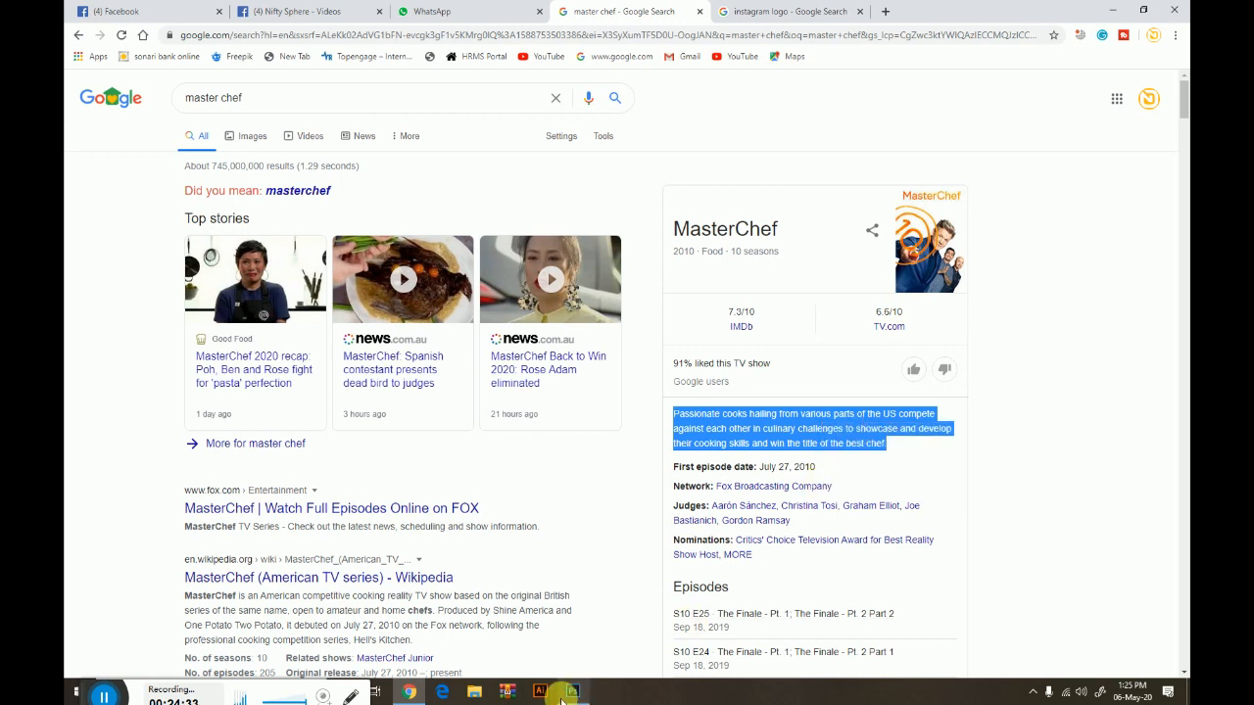
Switch to Photoshop and paste the copied MasterChef description into a new text box beside the circular chef photo
click(574, 690)
click(76, 335)
drag(360, 484, 612, 520)
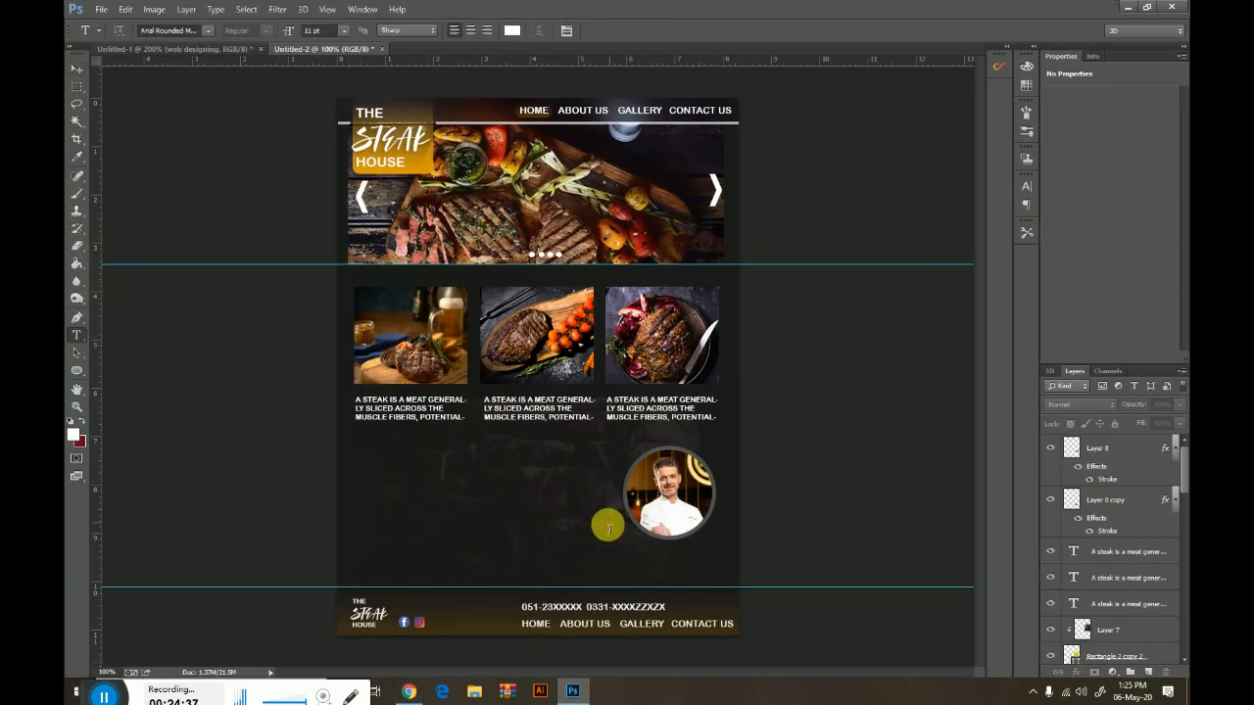
key(ctrl+v)
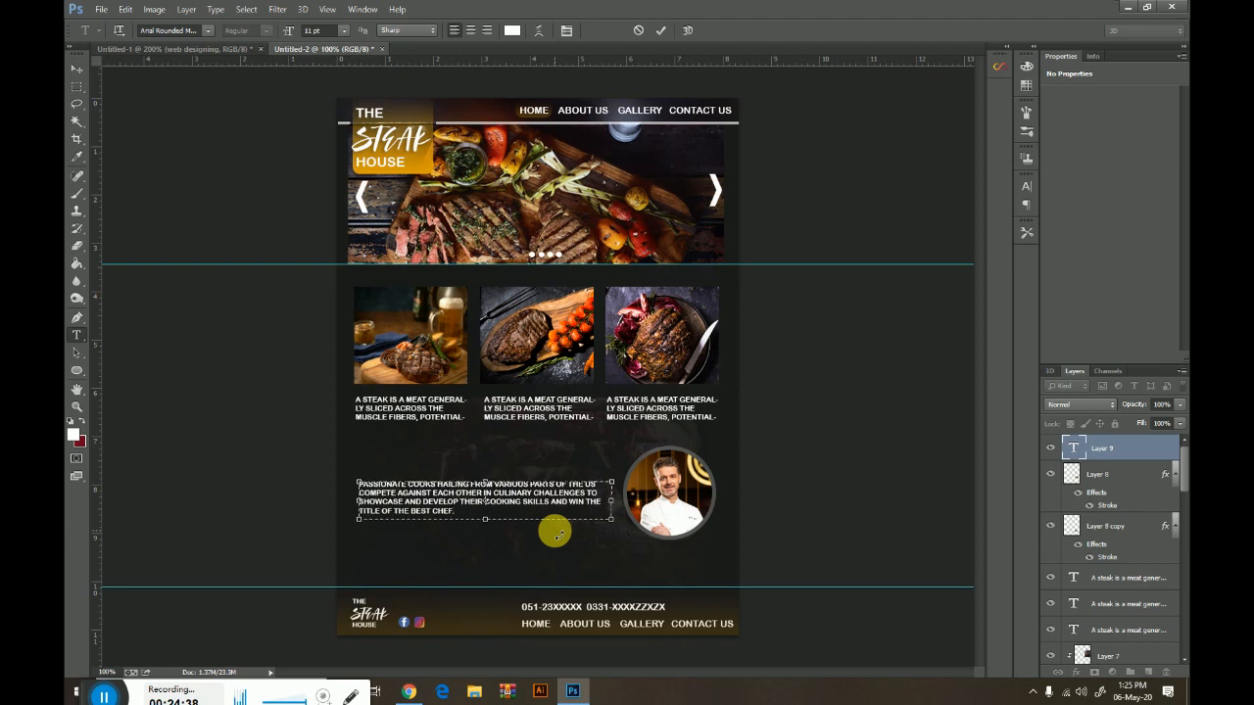
Commit the chef description text, nudge it into line with the left edge of the first steak description, and deselect it
click(77, 68)
click(874, 468)
click(470, 494)
drag(514, 495, 510, 501)
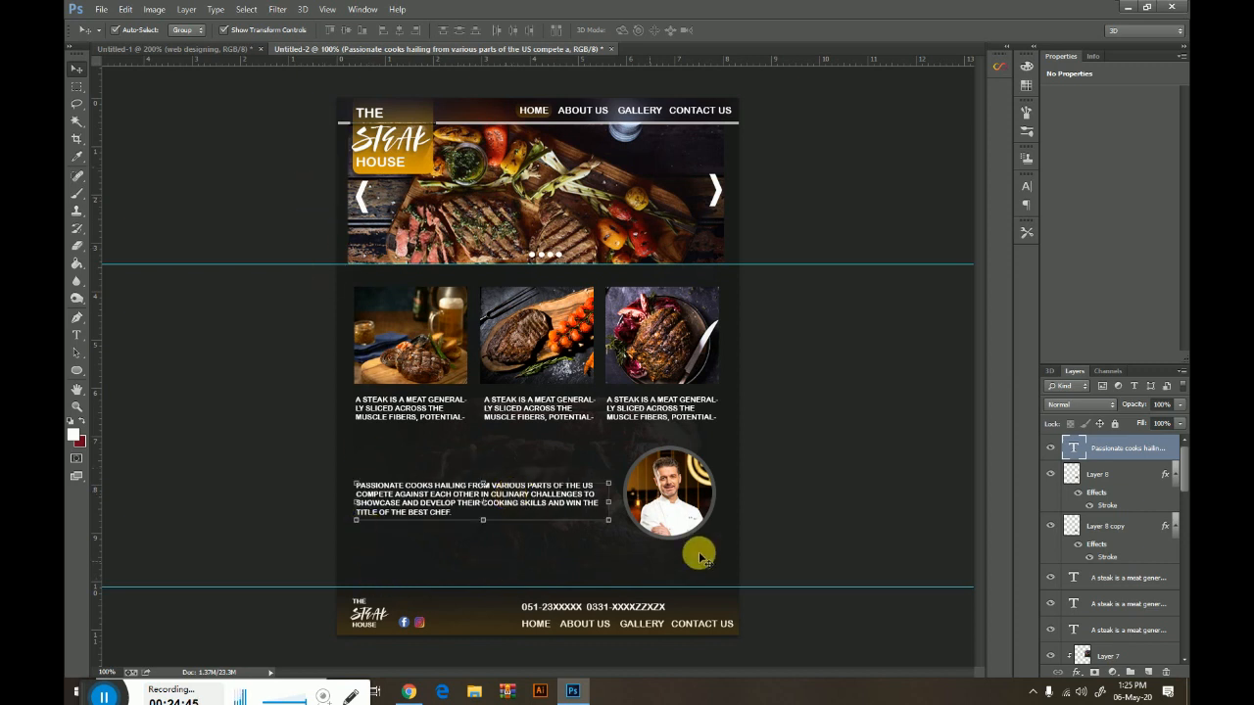
click(811, 470)
key(ctrl+minus)
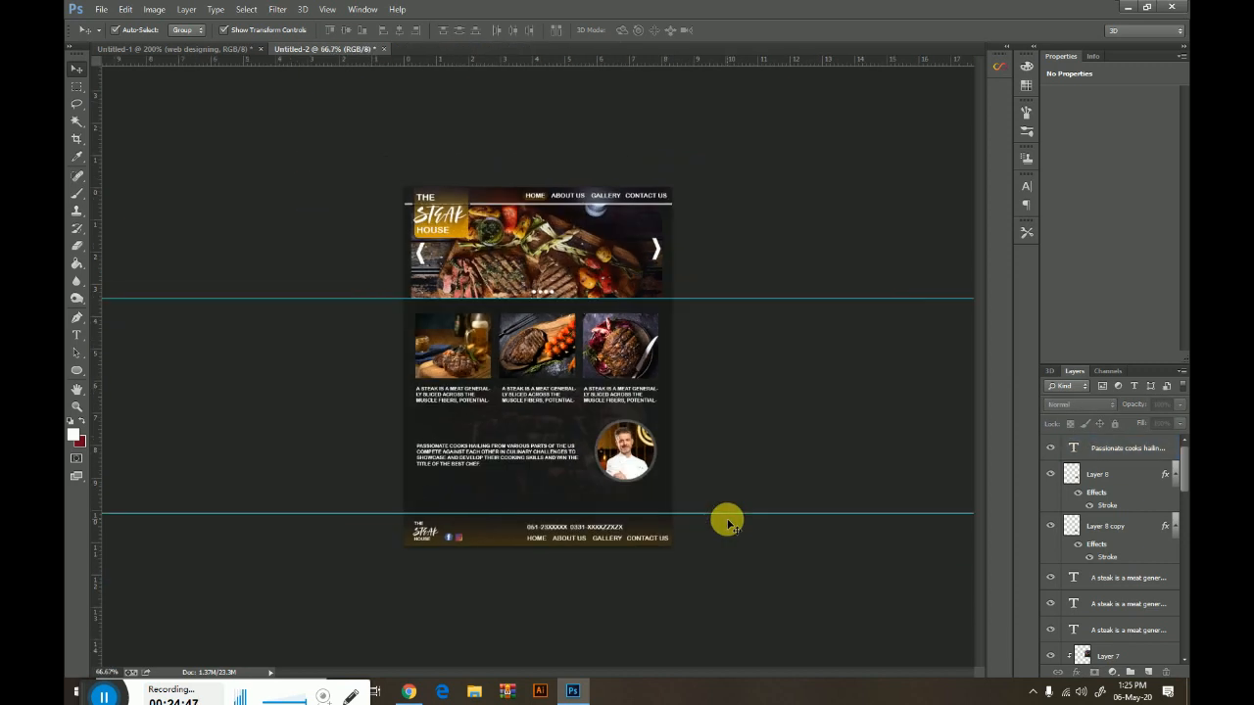
key(ctrl+plus)
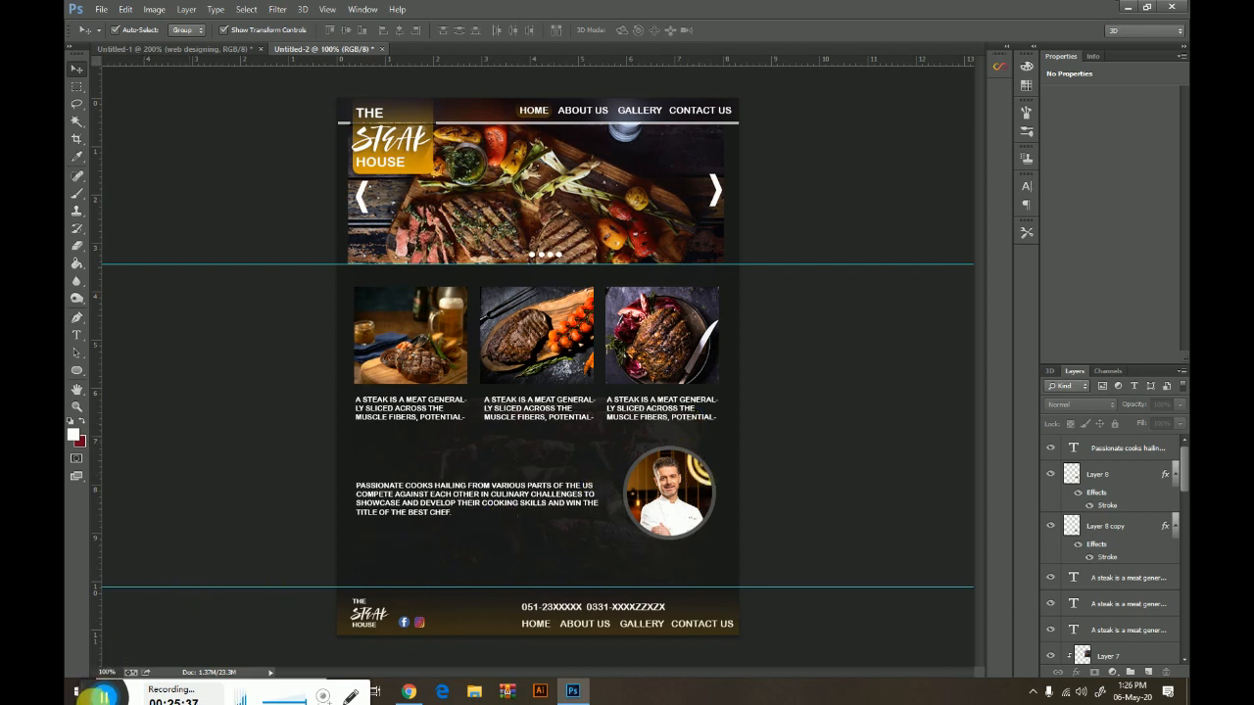
click(104, 696)
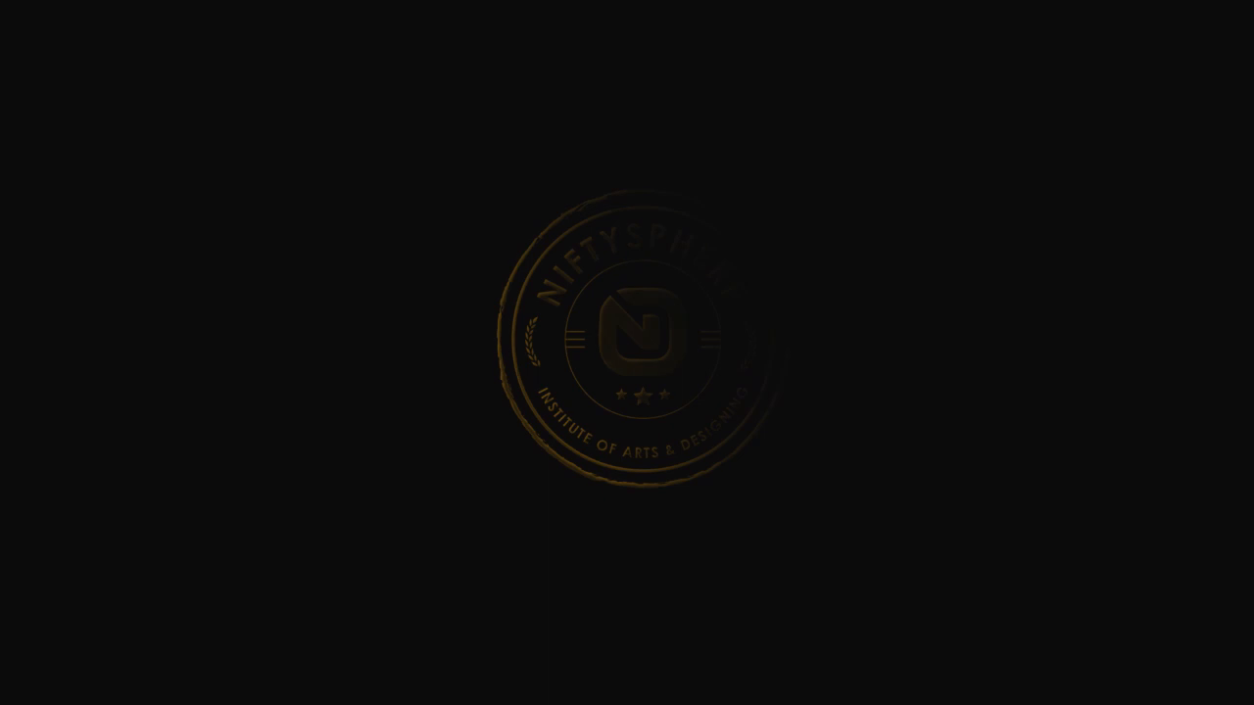